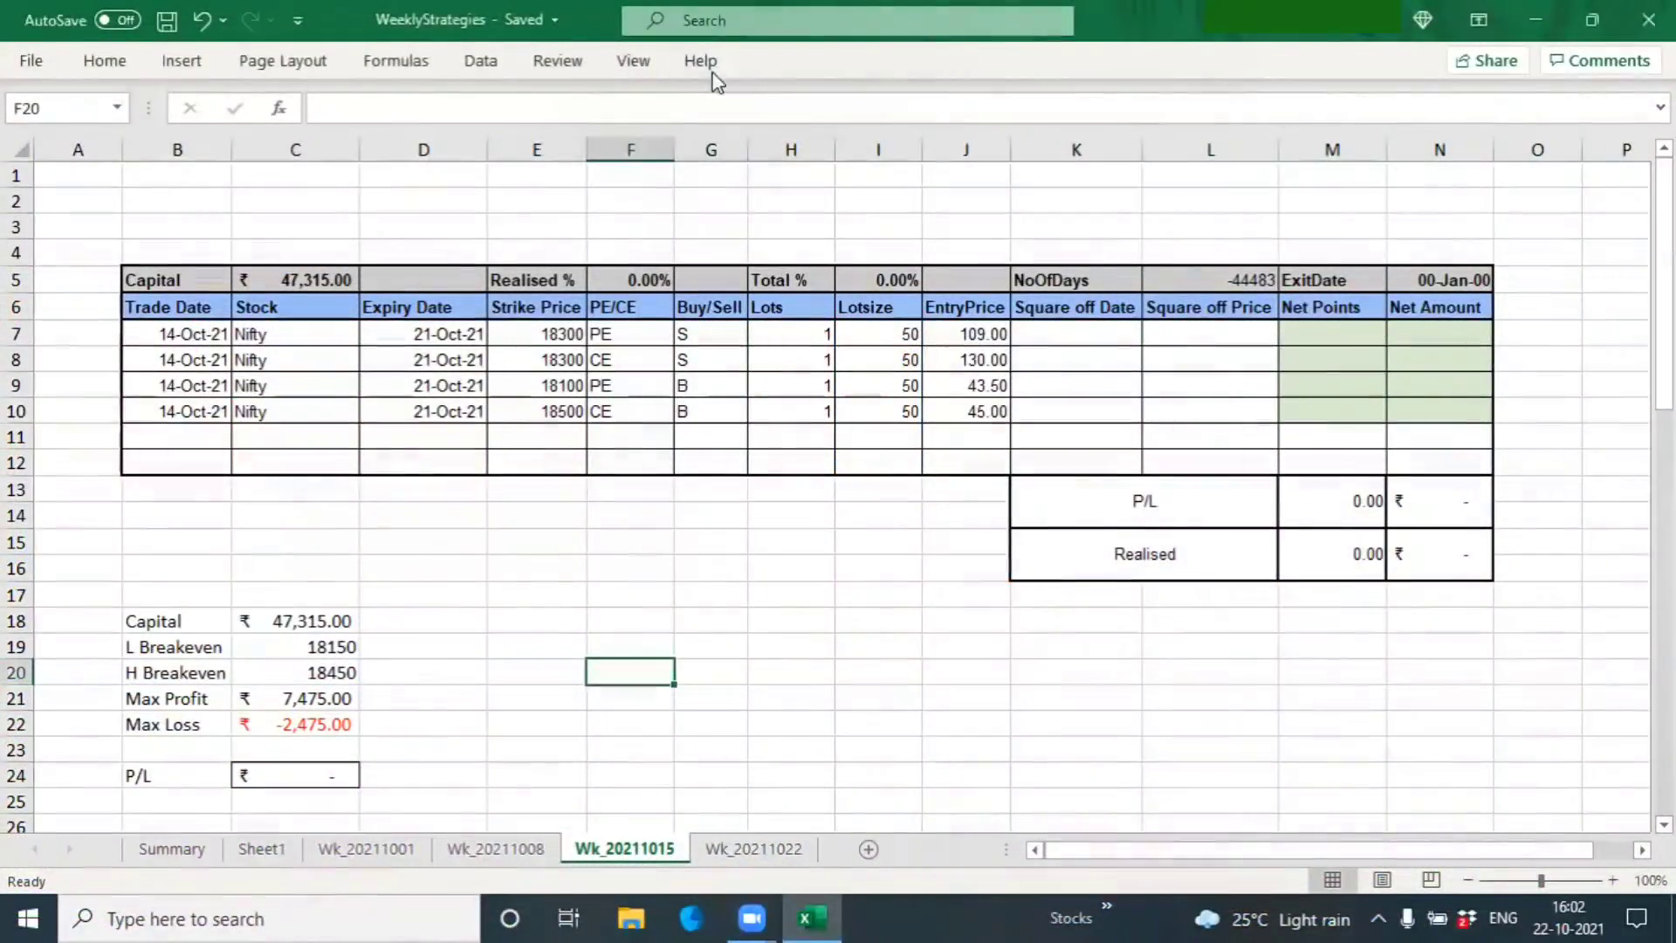
# Review the trade table: the 18300 strike prices, lots, lot sizes and square-off date cells.
pyautogui.click(718, 432)
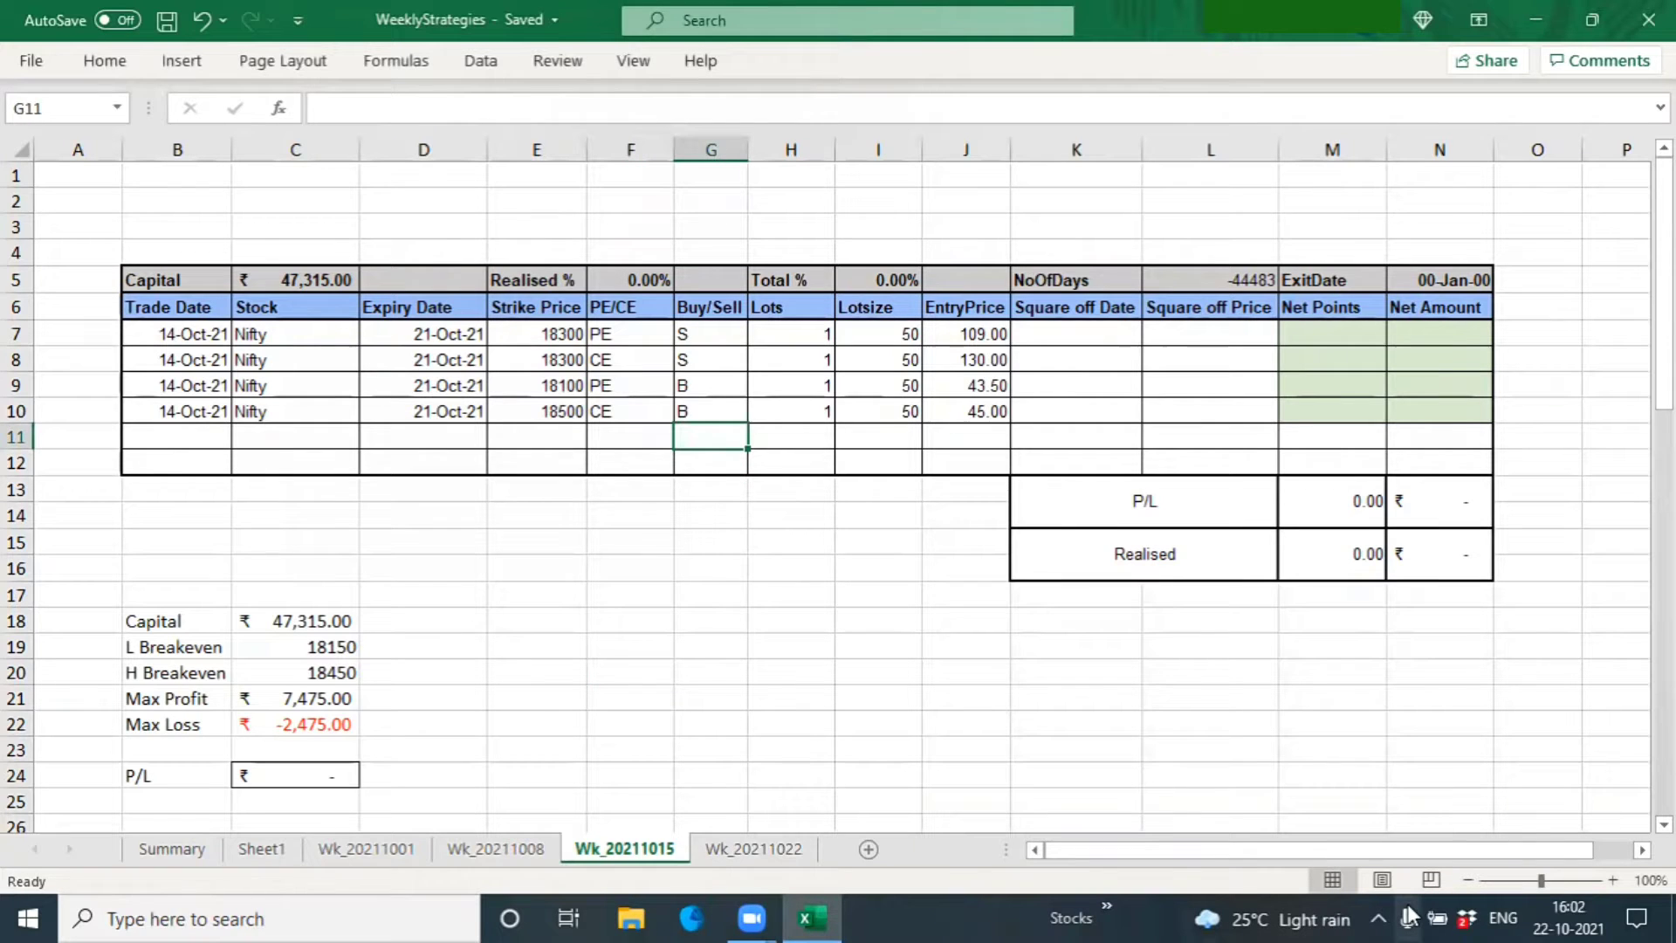
pyautogui.click(829, 512)
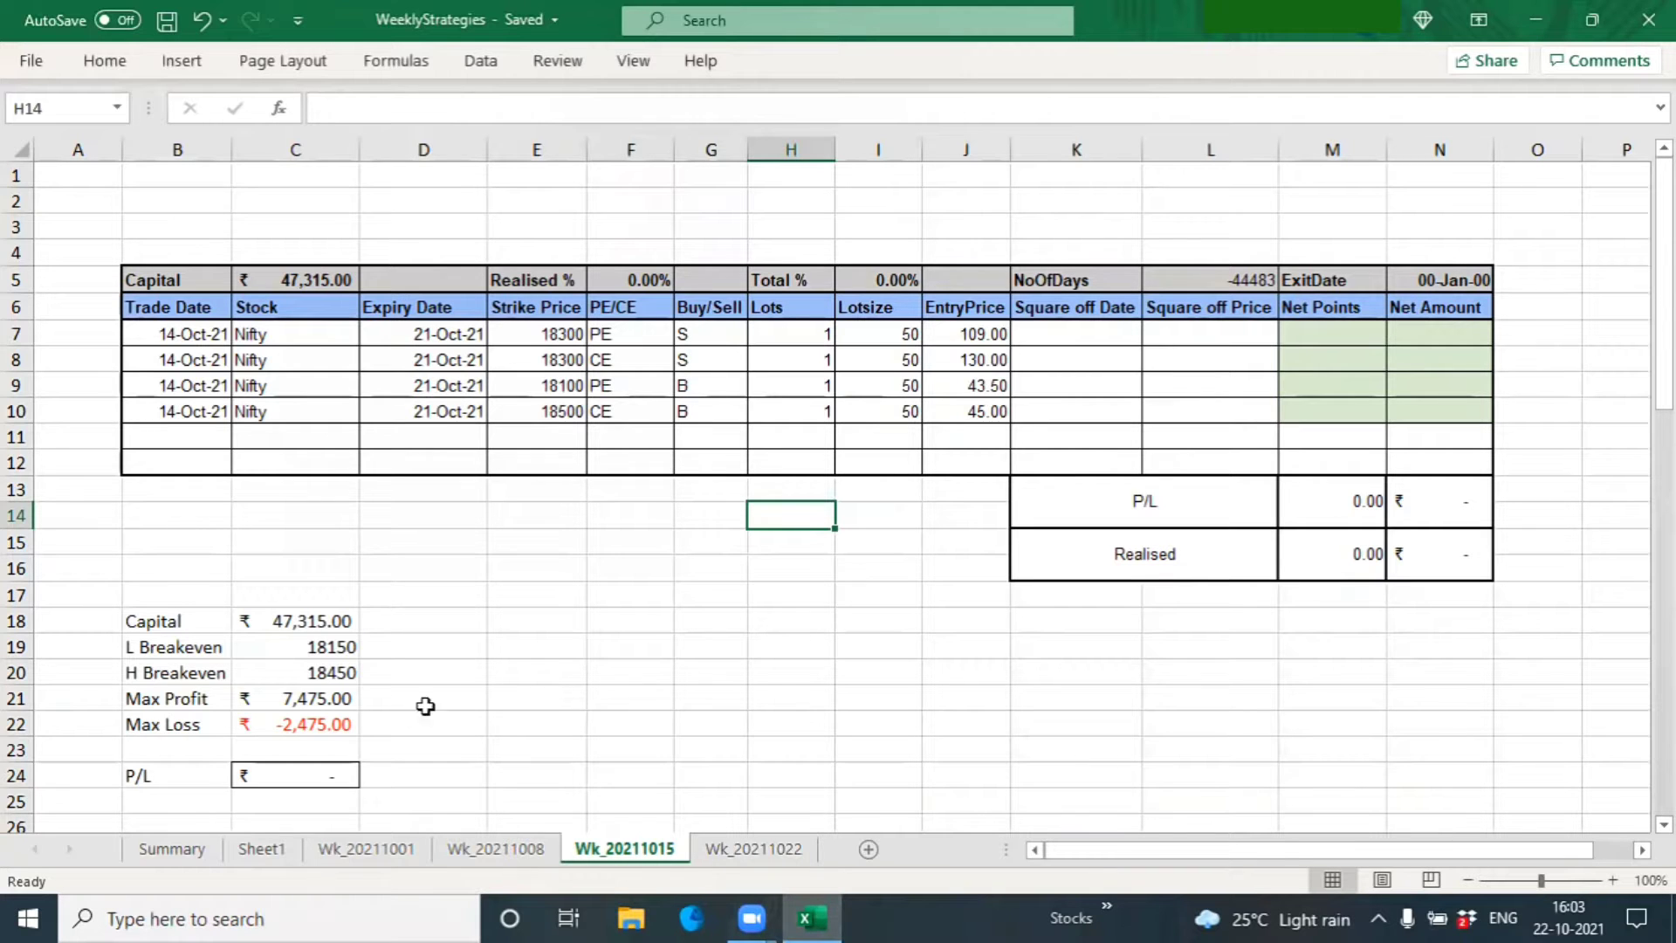
pyautogui.click(638, 536)
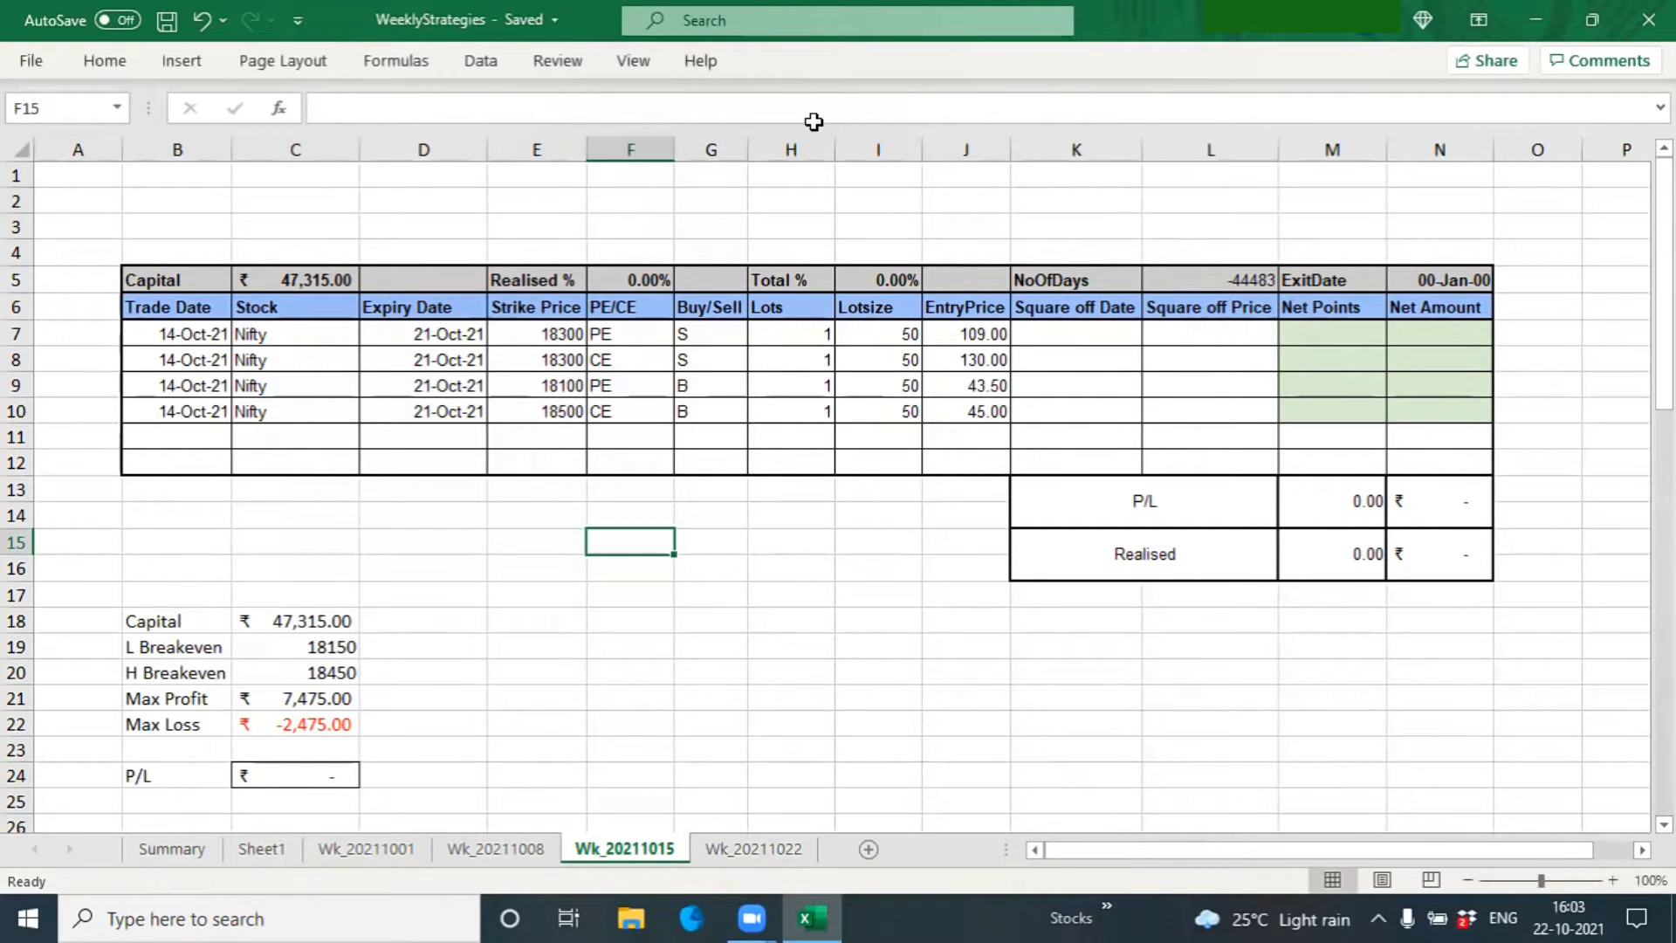
pyautogui.click(877, 669)
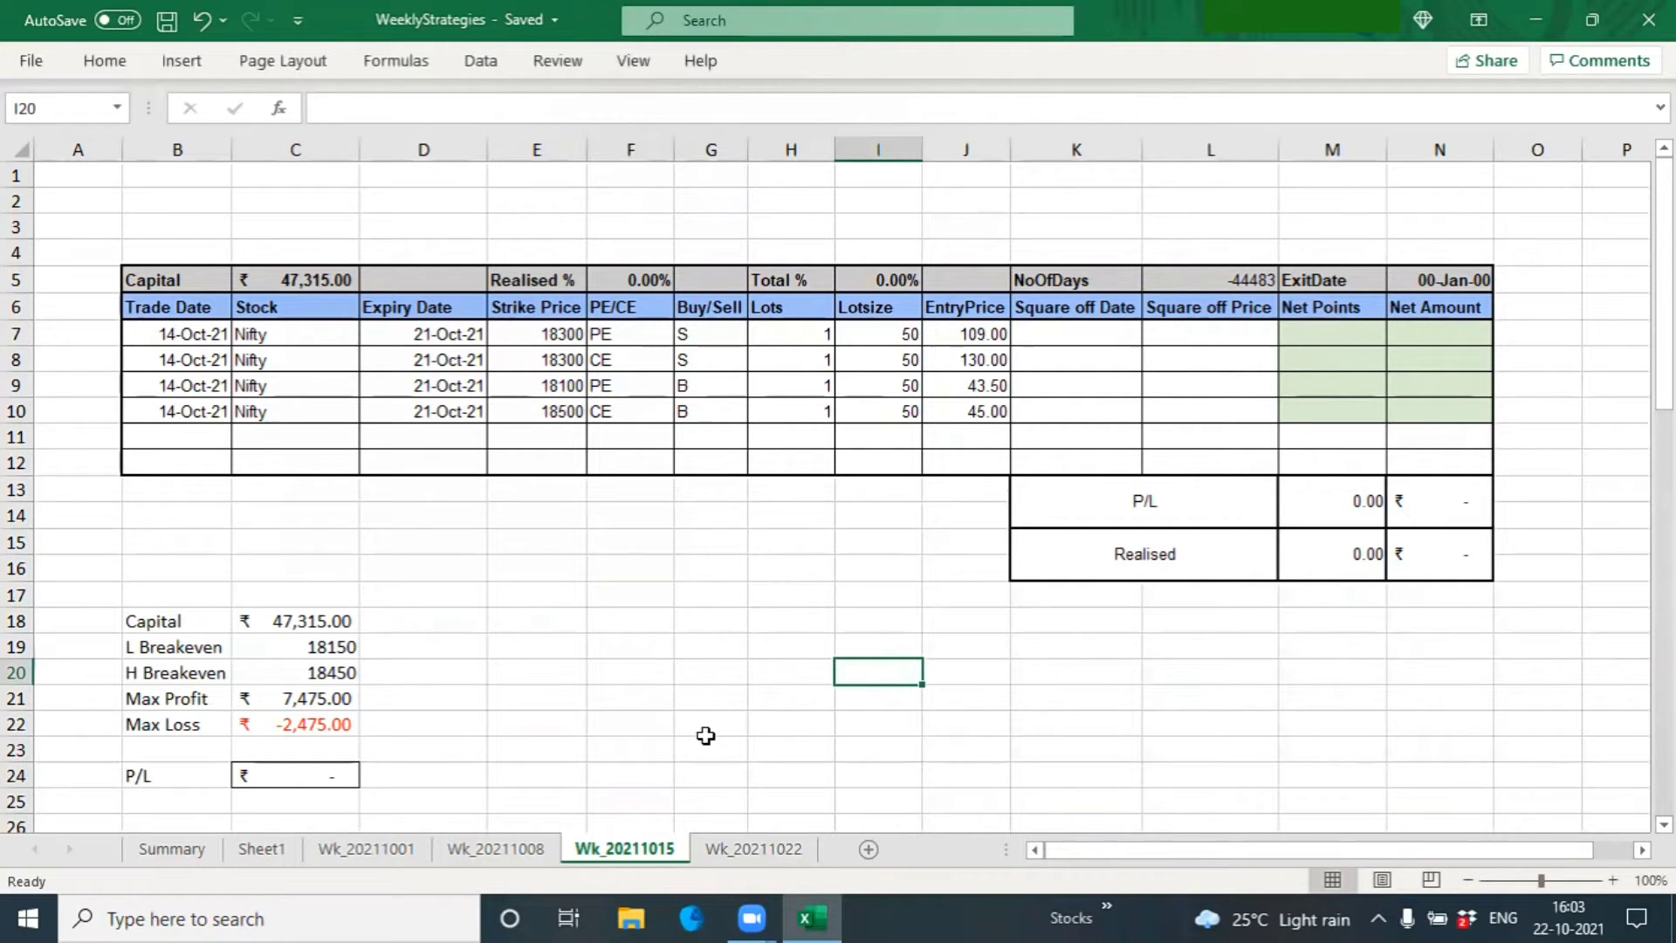
pyautogui.click(572, 605)
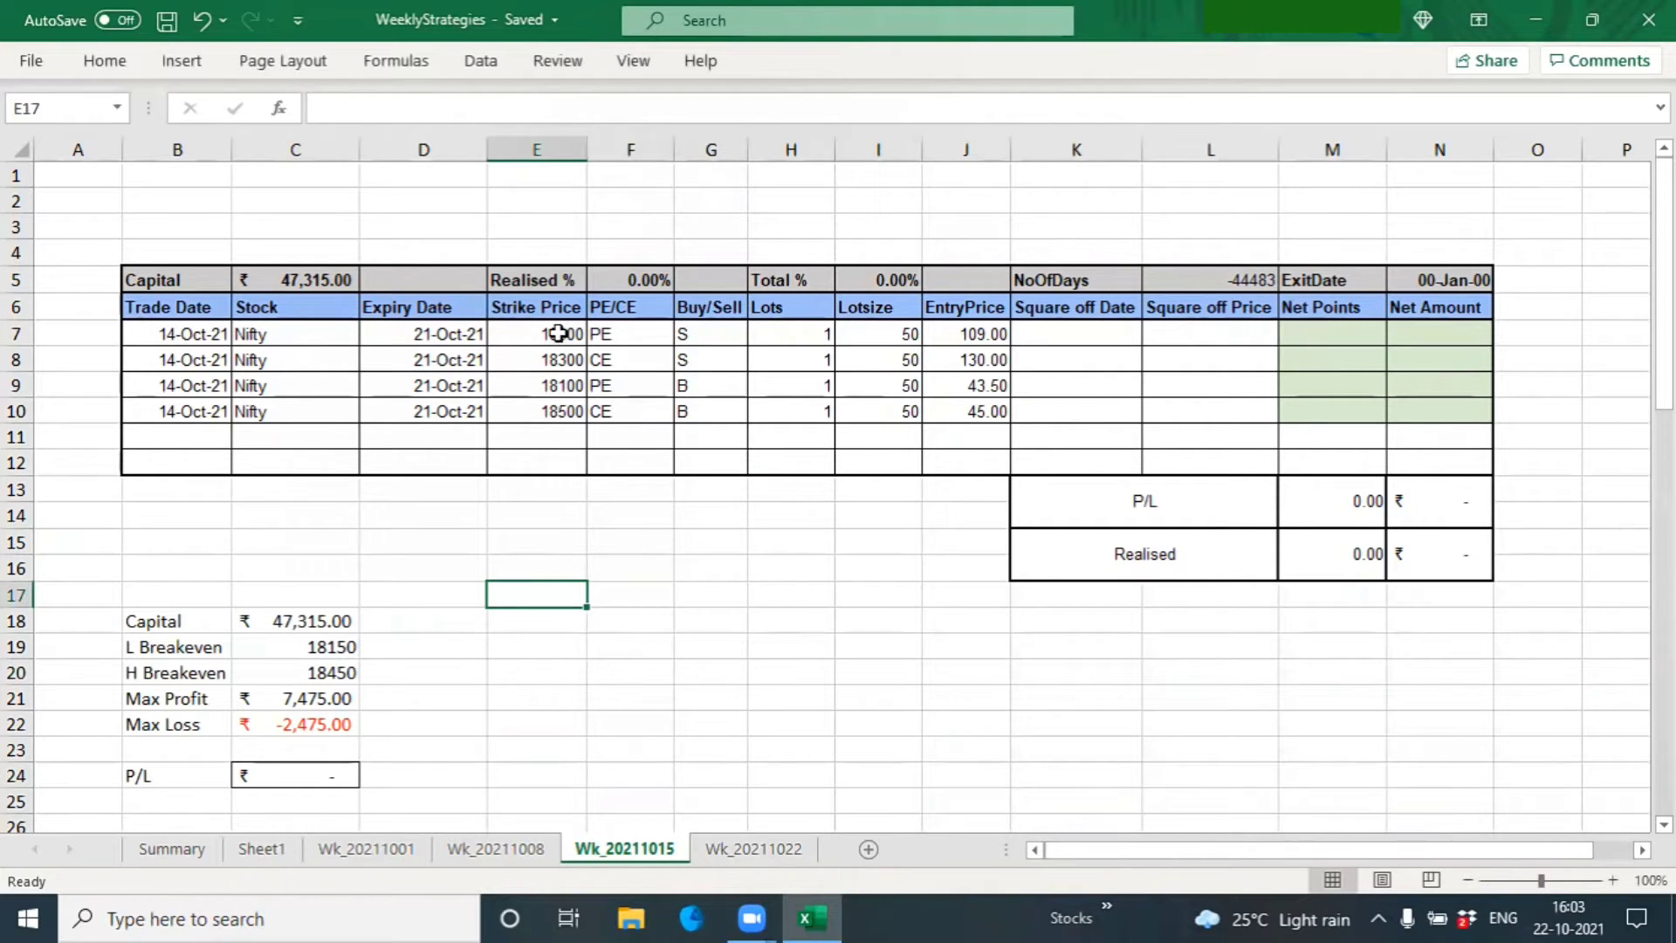
pyautogui.moveTo(553, 333); pyautogui.dragTo(559, 356)
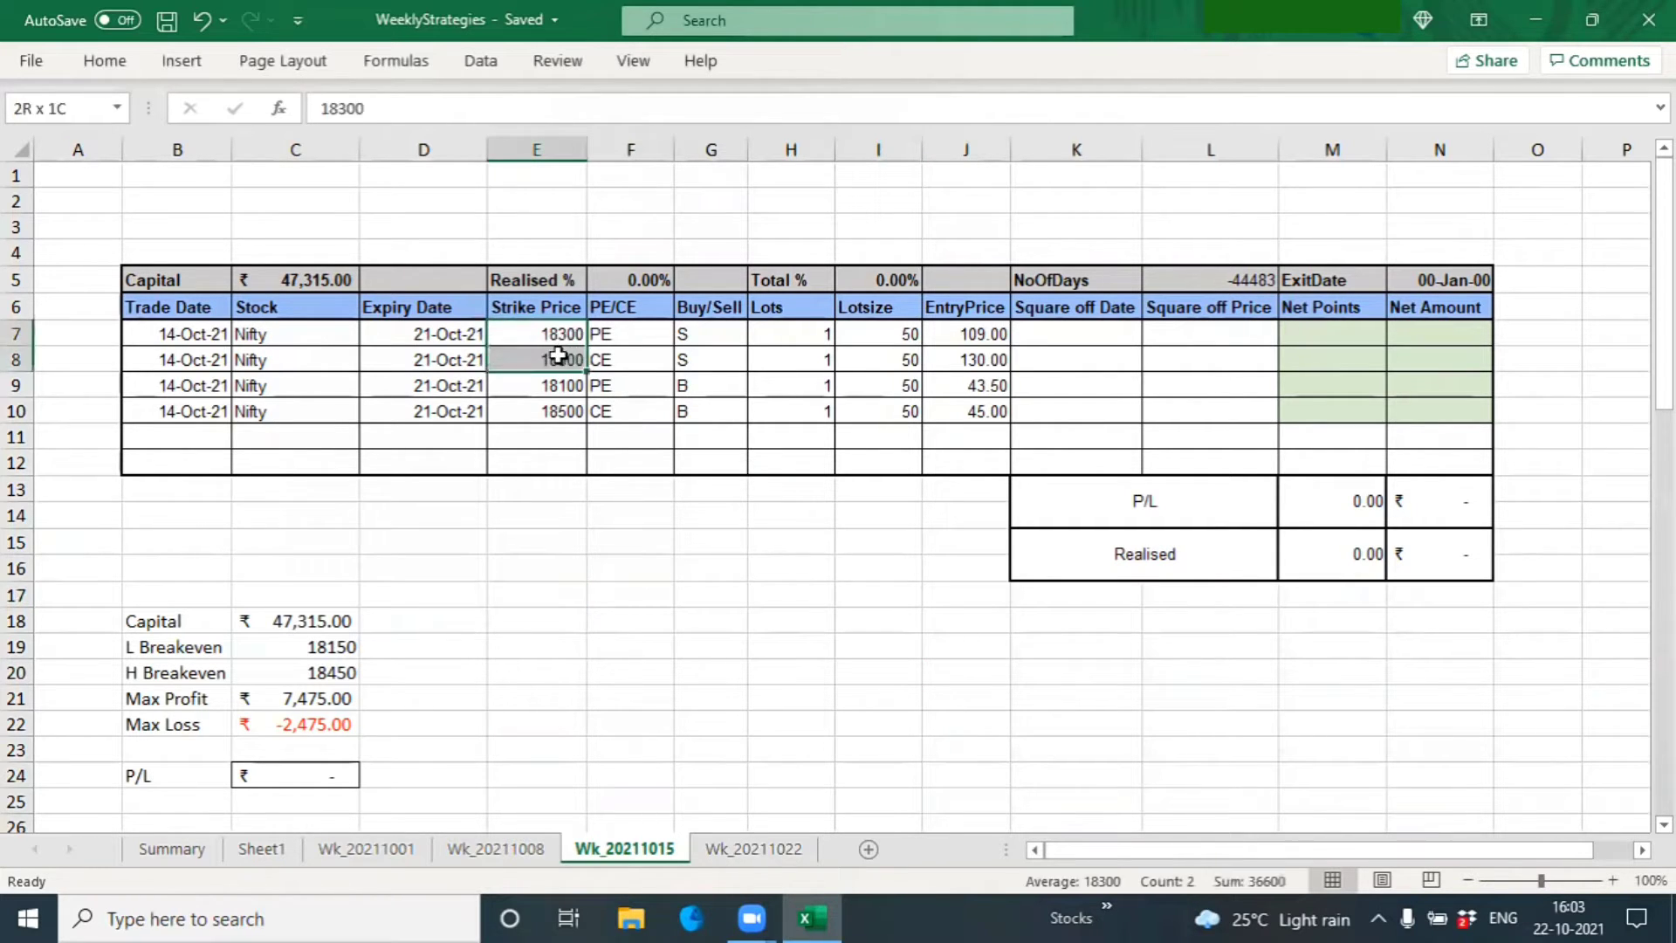
pyautogui.click(758, 361)
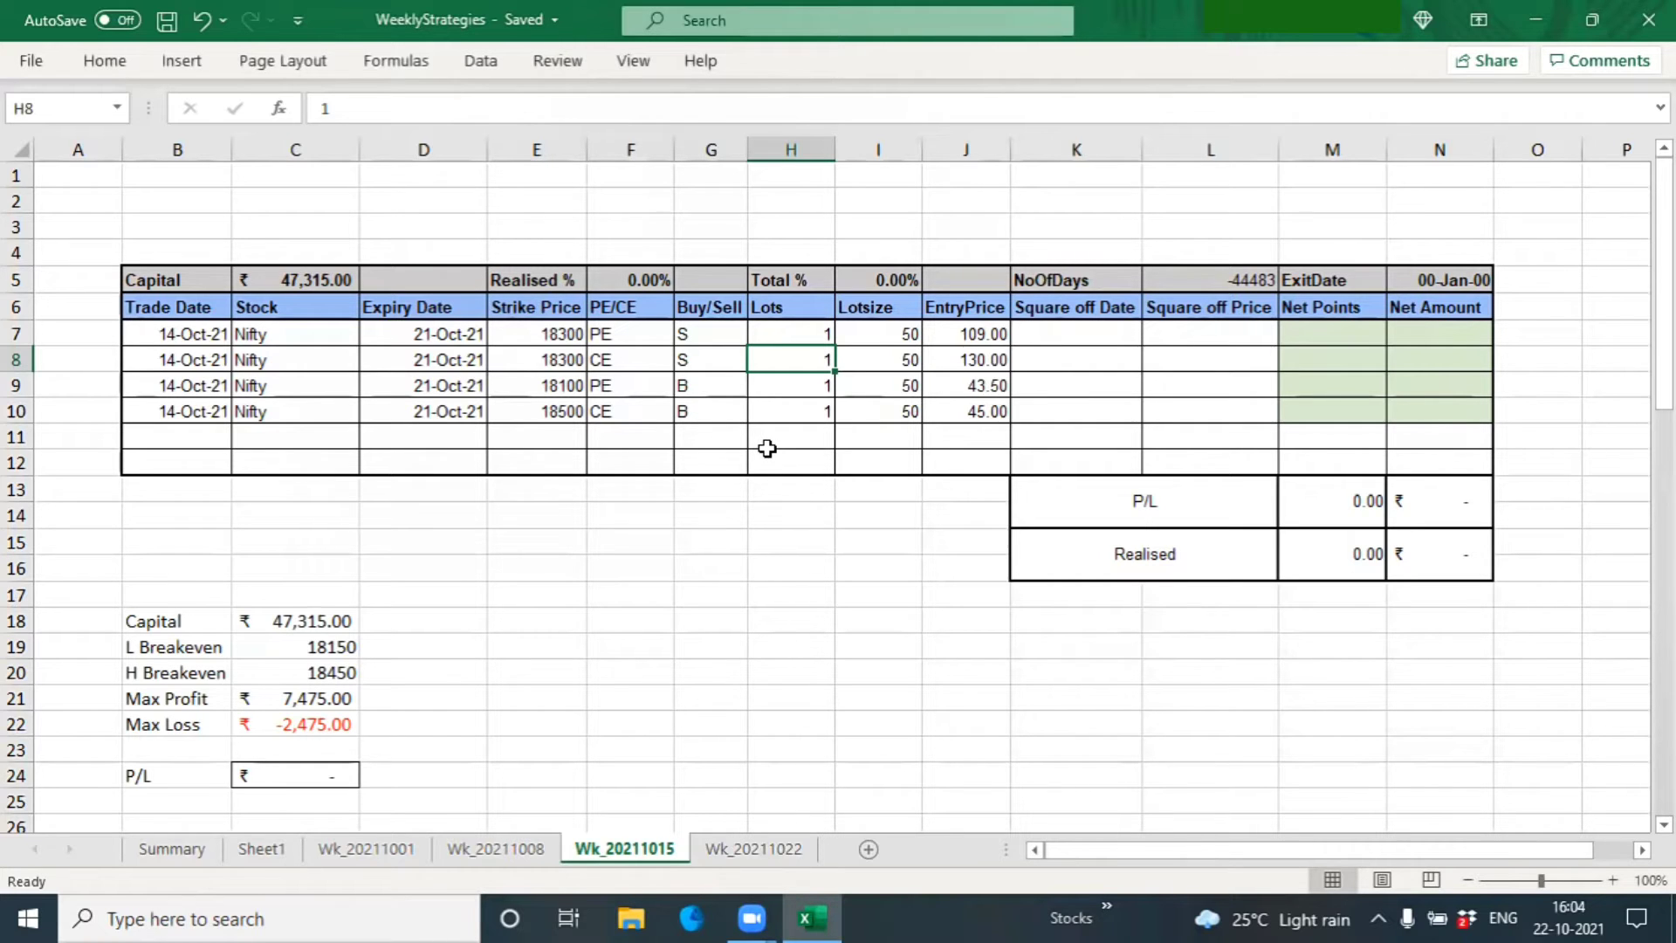
pyautogui.click(890, 385)
pyautogui.click(1059, 331)
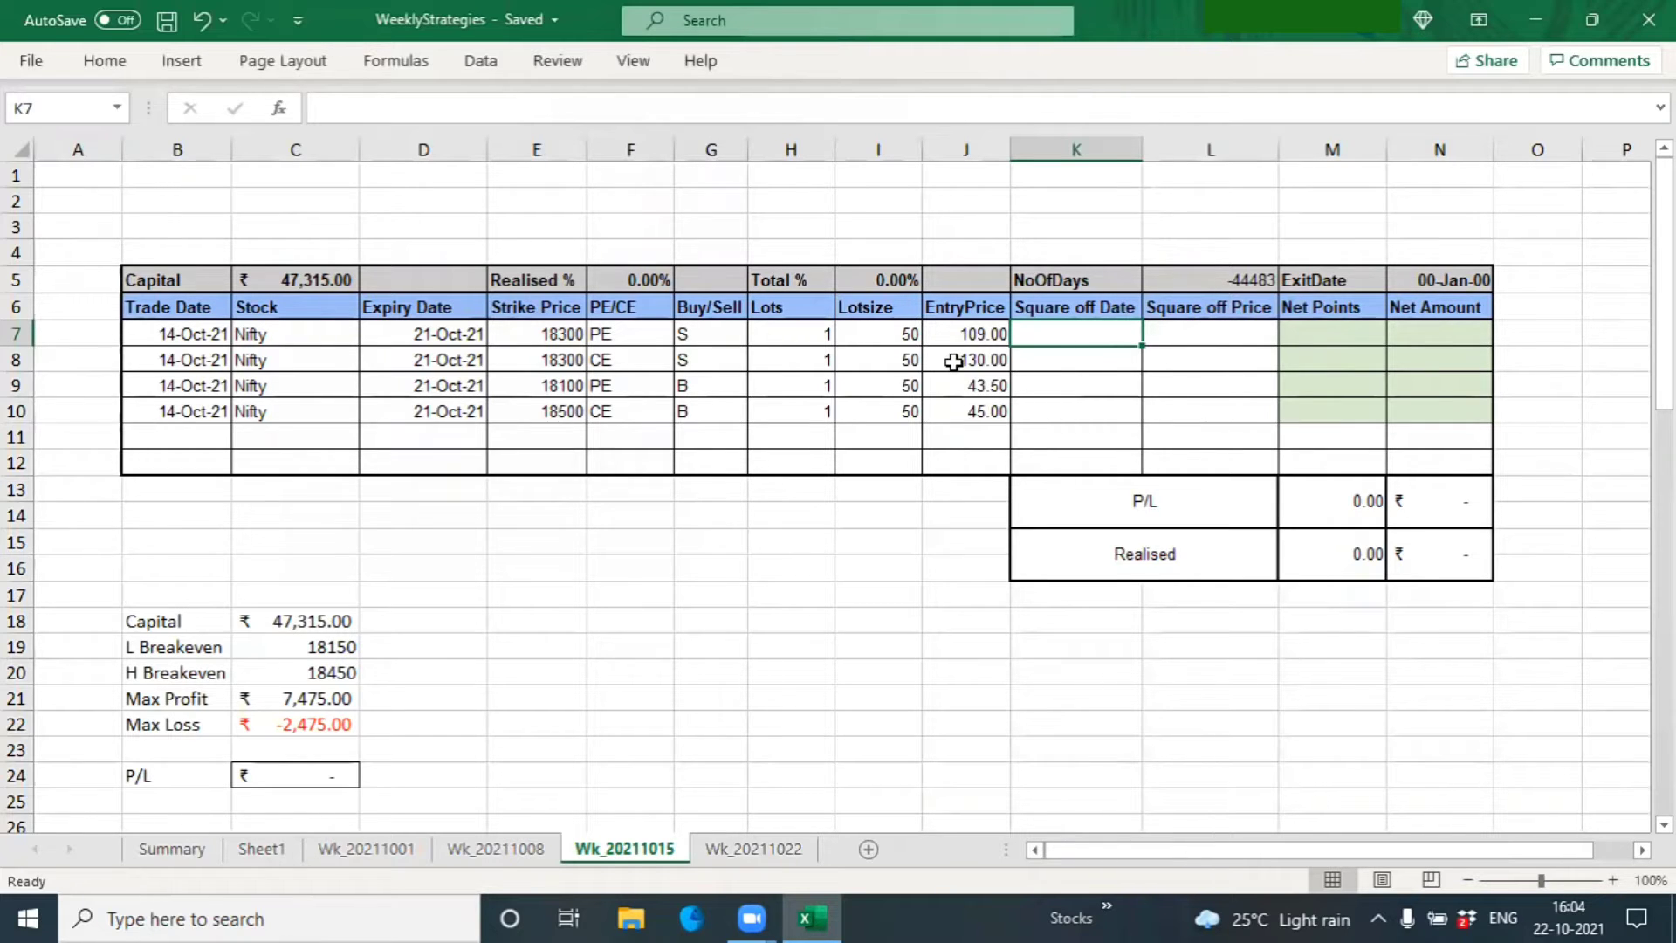
pyautogui.click(1039, 360)
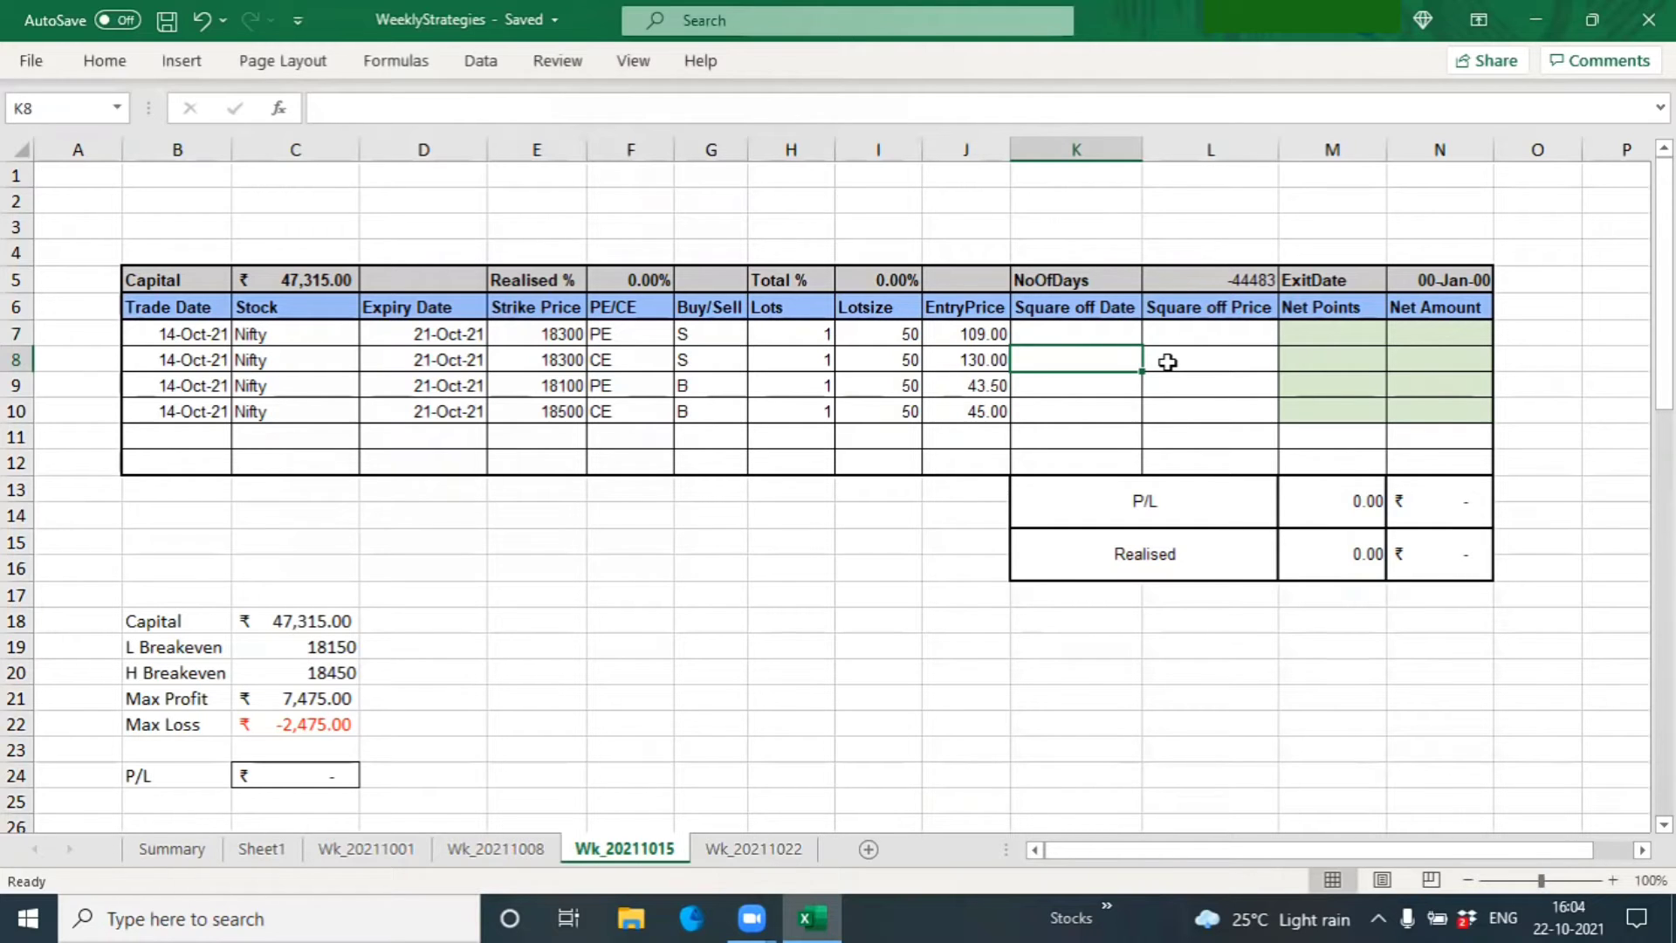
# Enter 20-Oct-21 and 16.10 as the 18300 CE trade's square-off date and price.
pyautogui.write('20-oc')
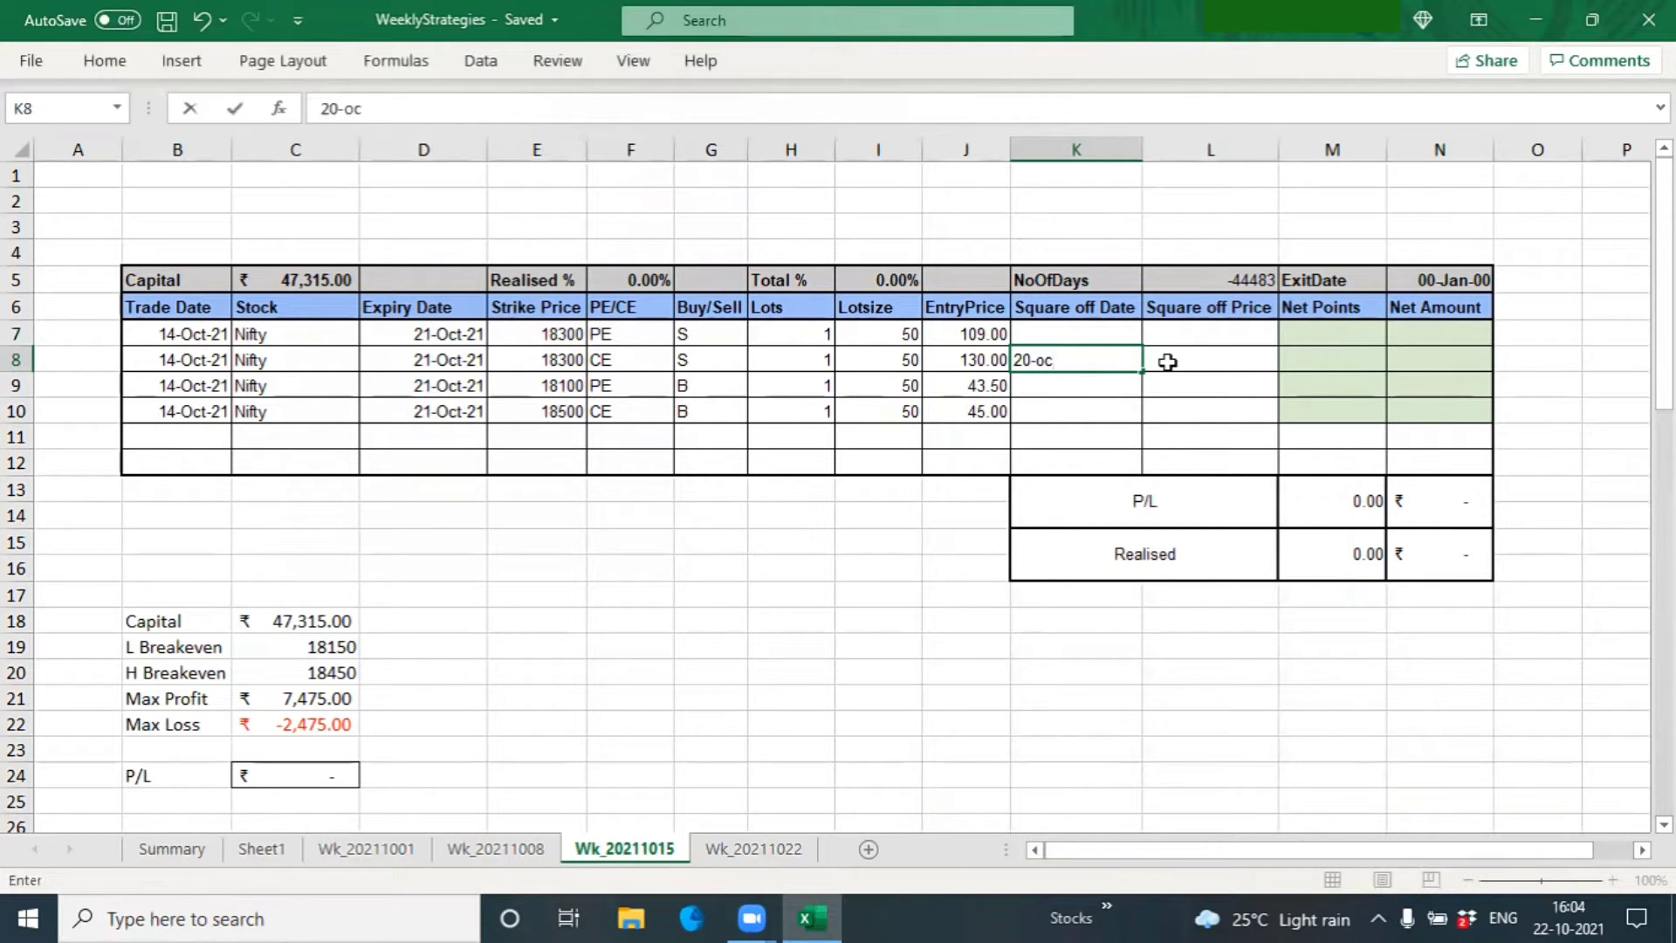
pyautogui.write('t')
pyautogui.click(1167, 361)
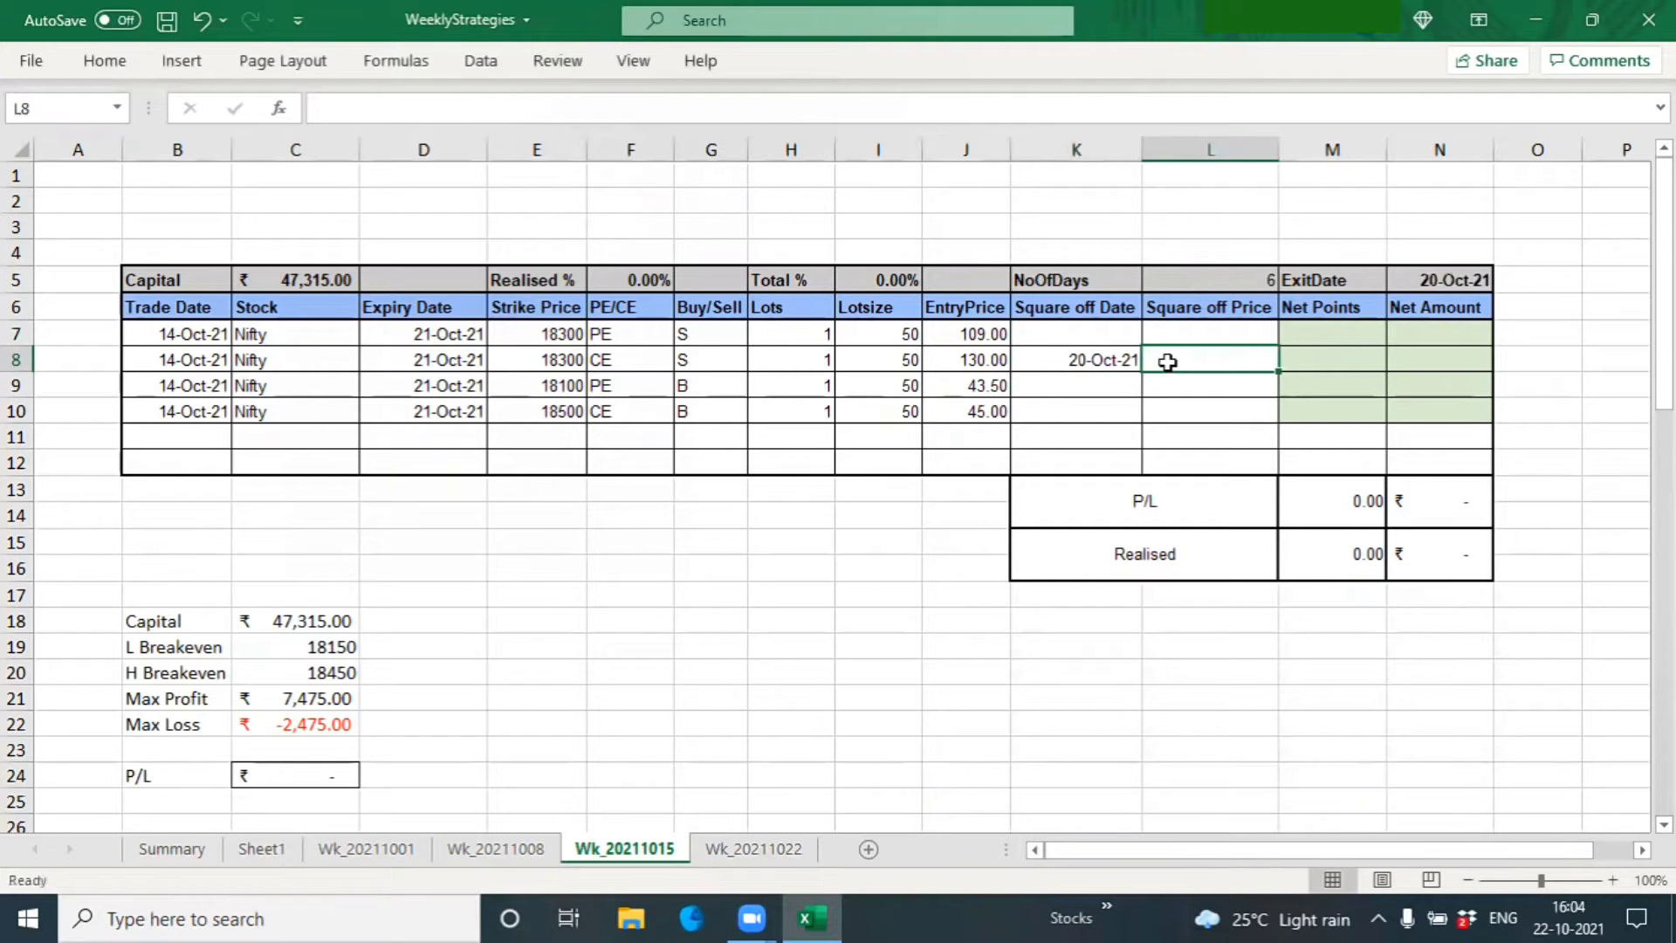
pyautogui.write('16.1')
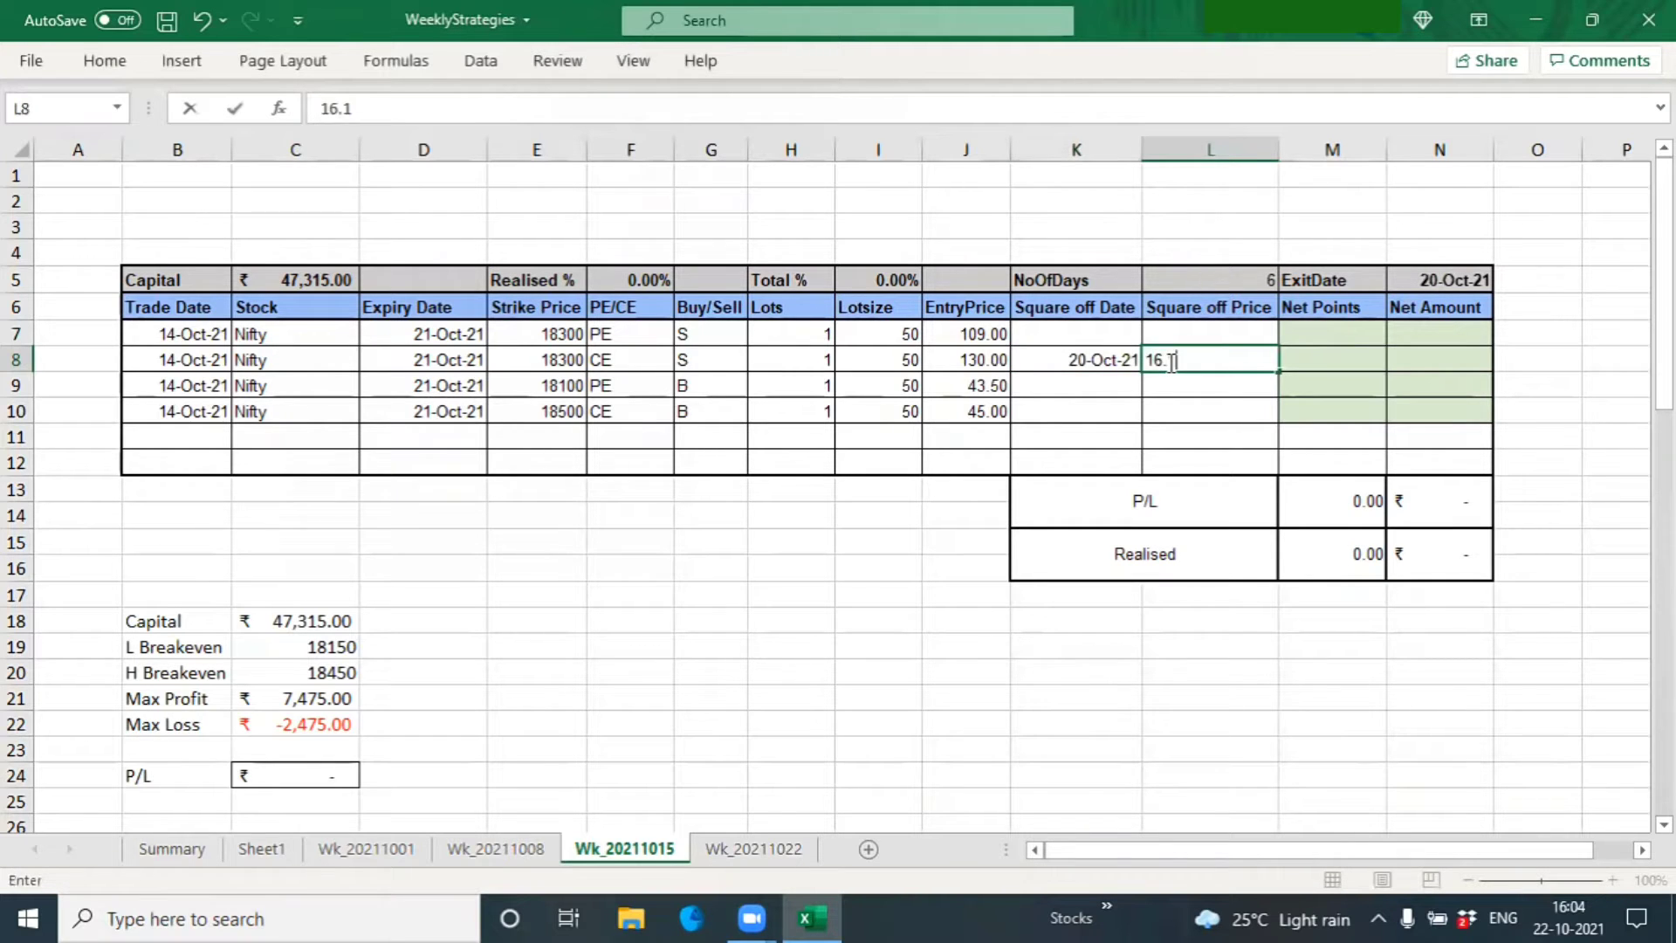
pyautogui.press('Return')
pyautogui.press('Down')
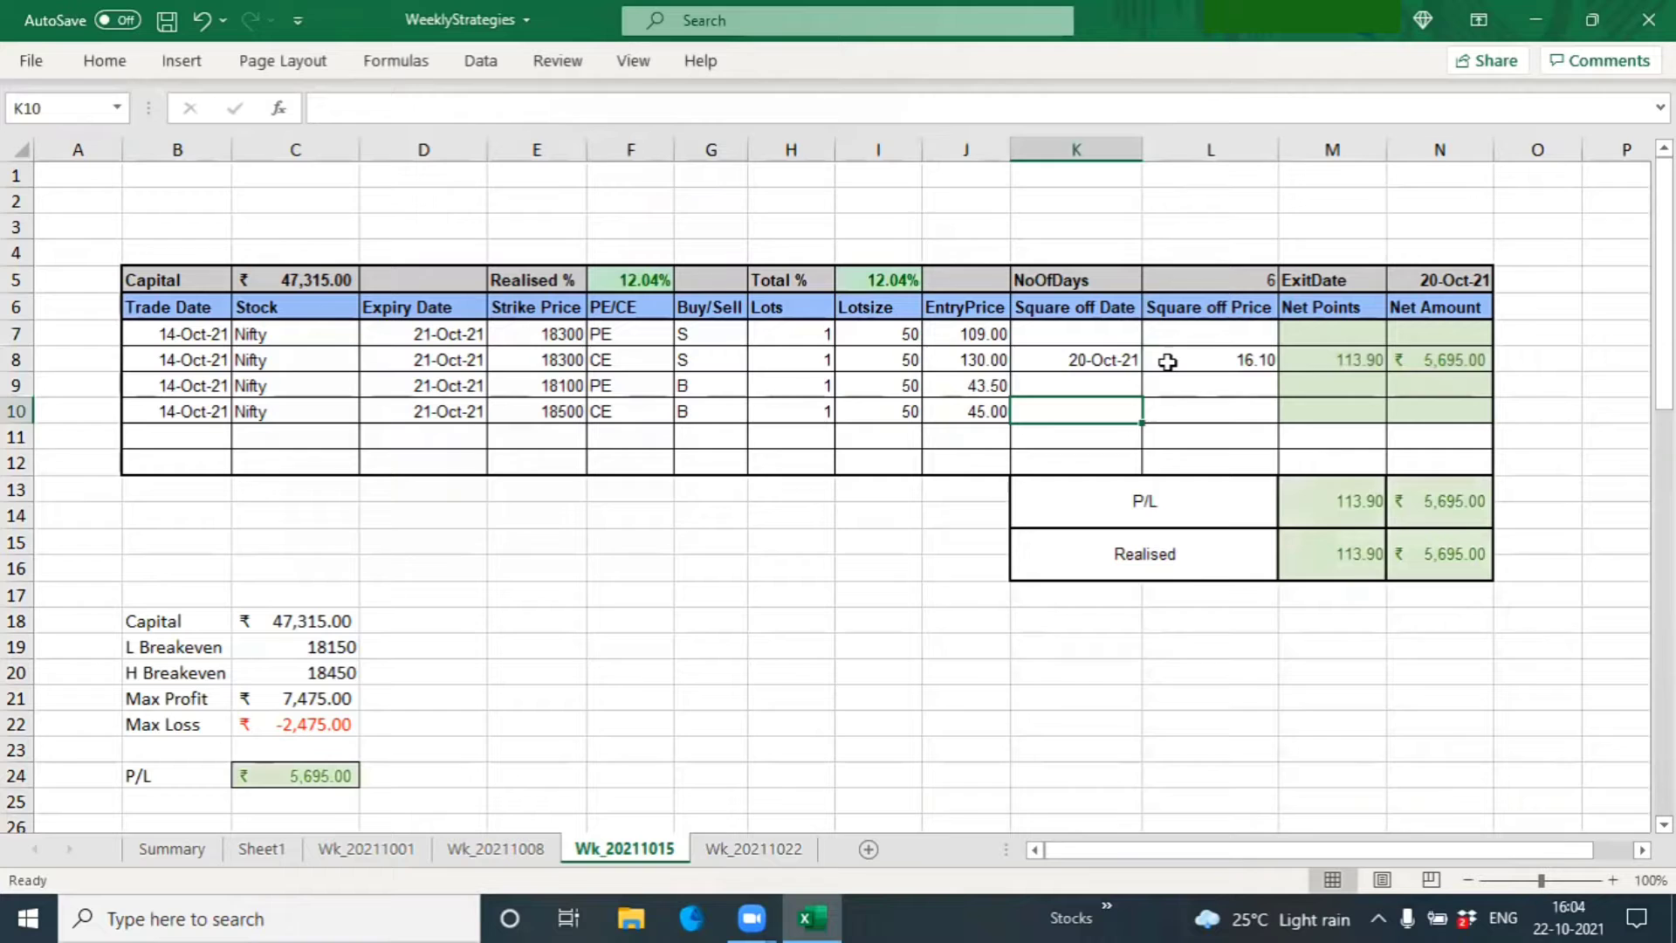
pyautogui.press('Down')
pyautogui.press('Left')
pyautogui.press('Left')
pyautogui.press('Left')
pyautogui.press('Left')
pyautogui.press('Left')
pyautogui.press('Left')
pyautogui.press('Left')
pyautogui.press('Left')
pyautogui.press('Left')
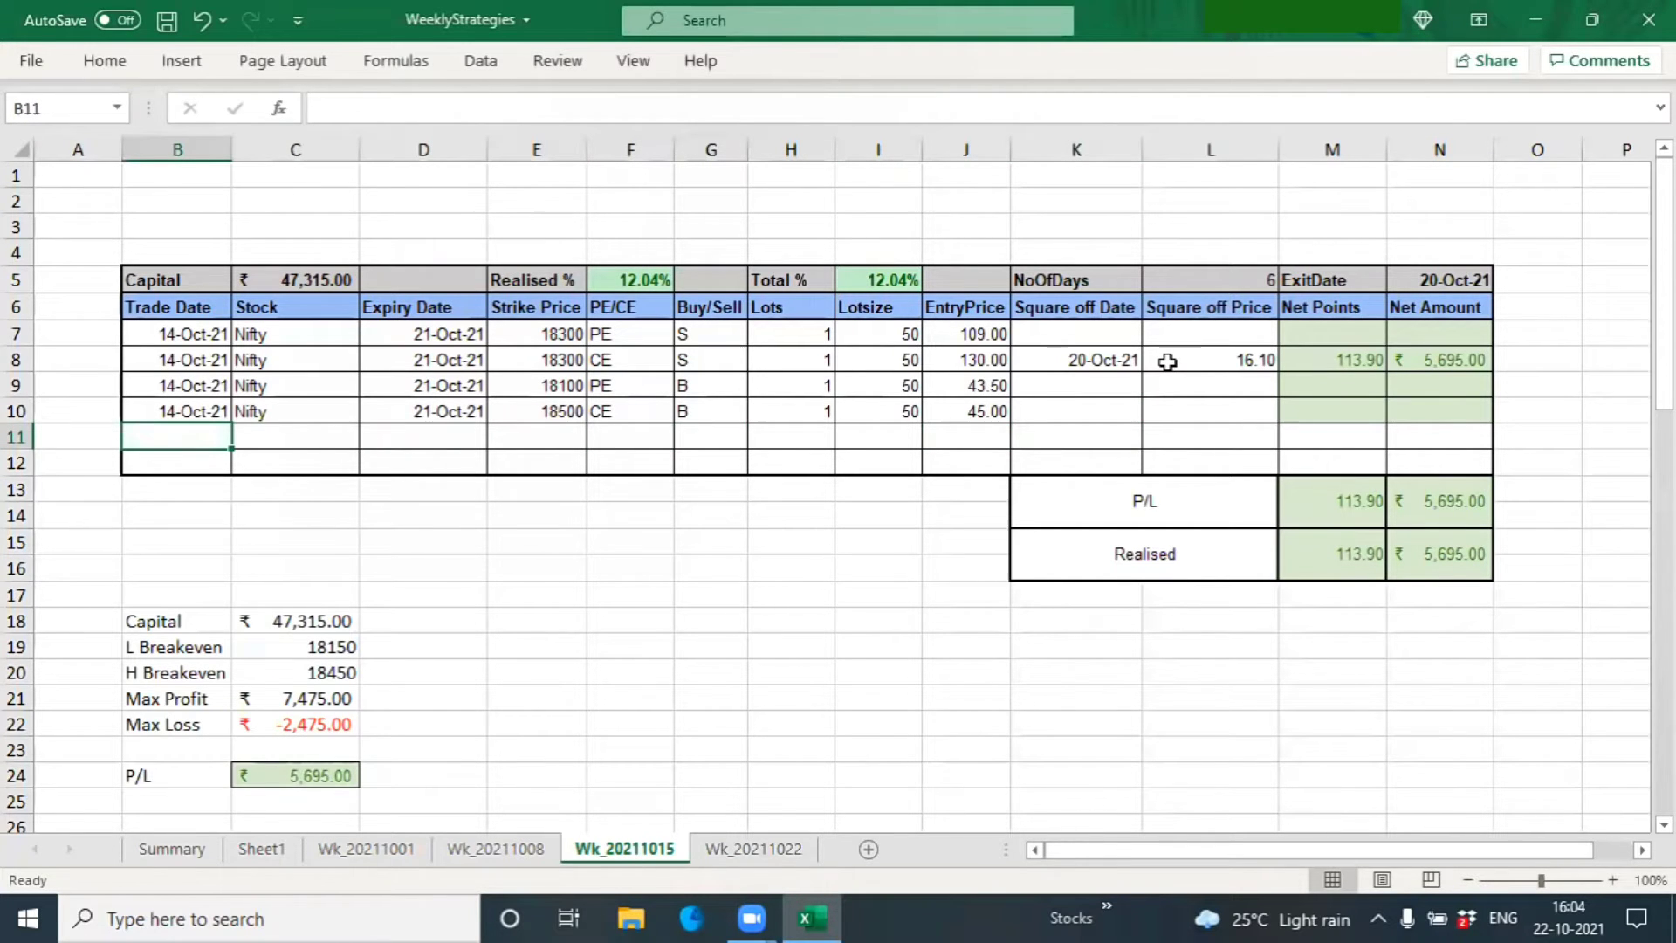
# Start row 11 with trade date 20-Oct-21, Nifty, the expiry copied from above, and strike 18200.
pyautogui.write('20-oct')
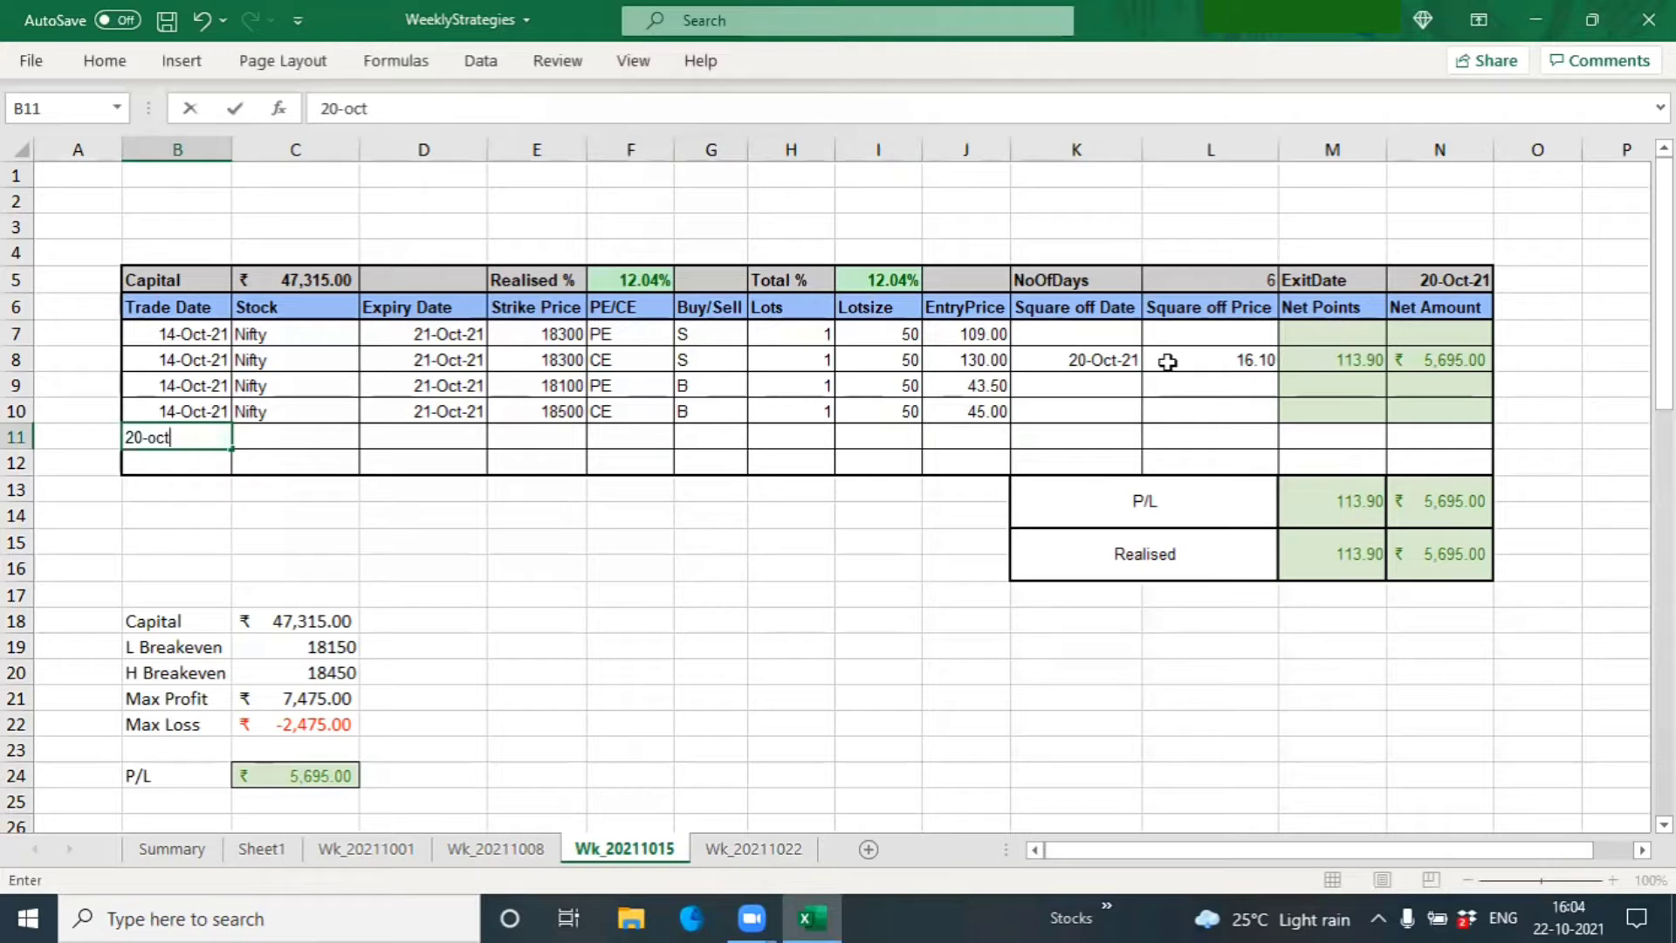
pyautogui.press('Tab')
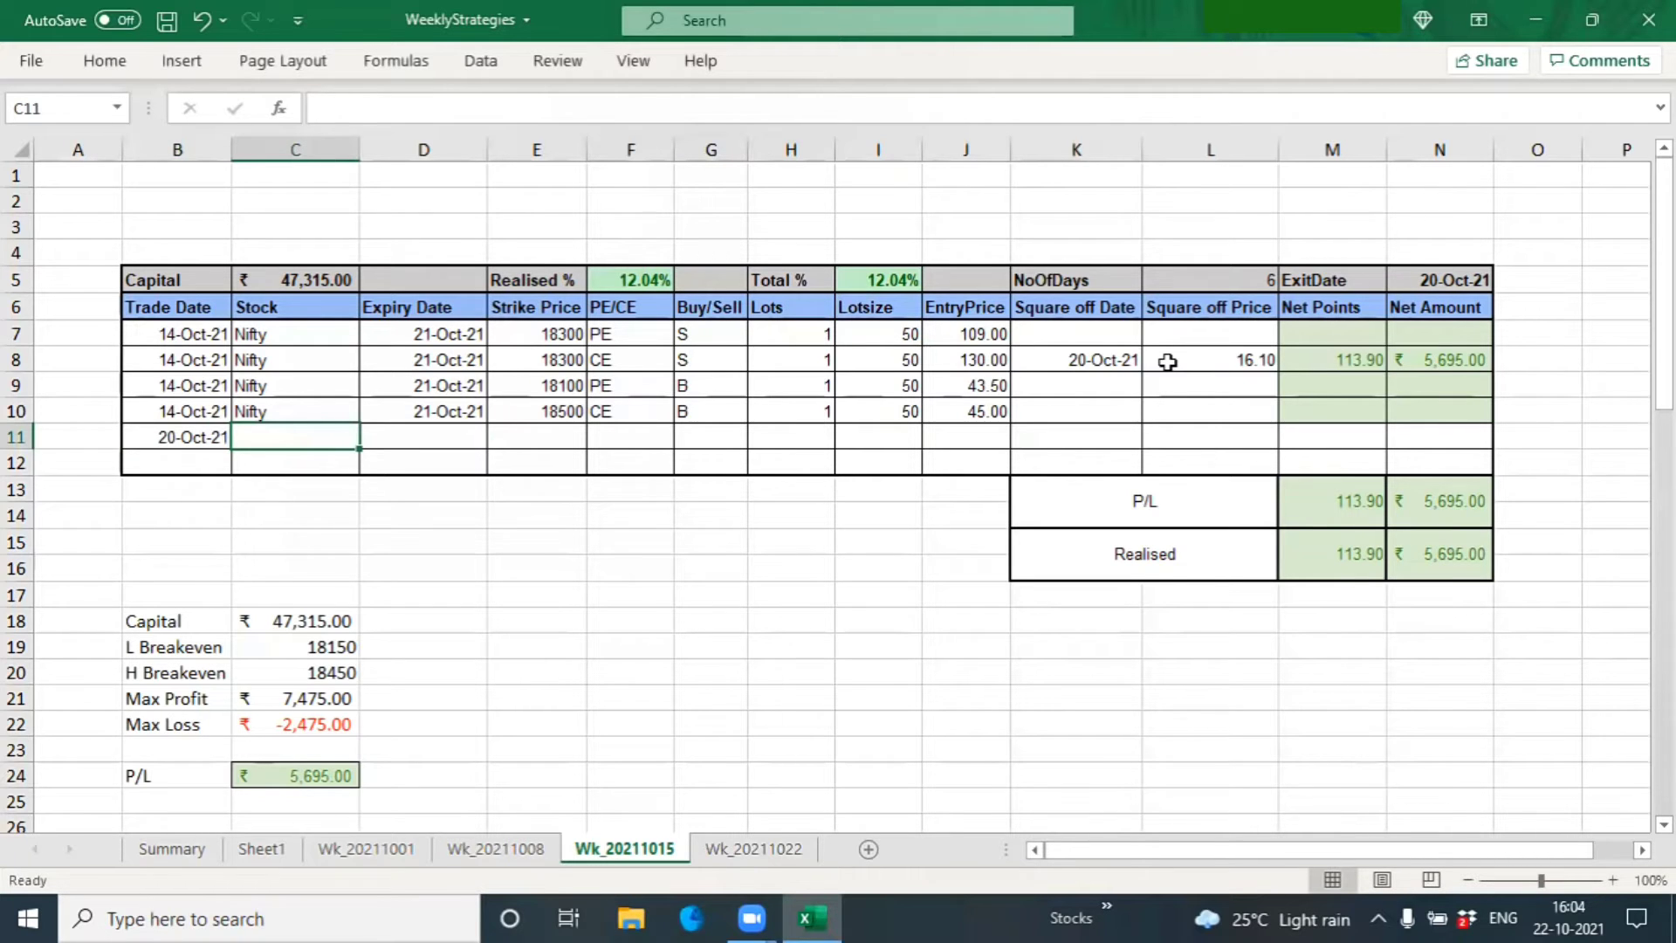
pyautogui.write('Nifty')
pyautogui.press('Tab')
pyautogui.hotkey('ctrl', 'd')
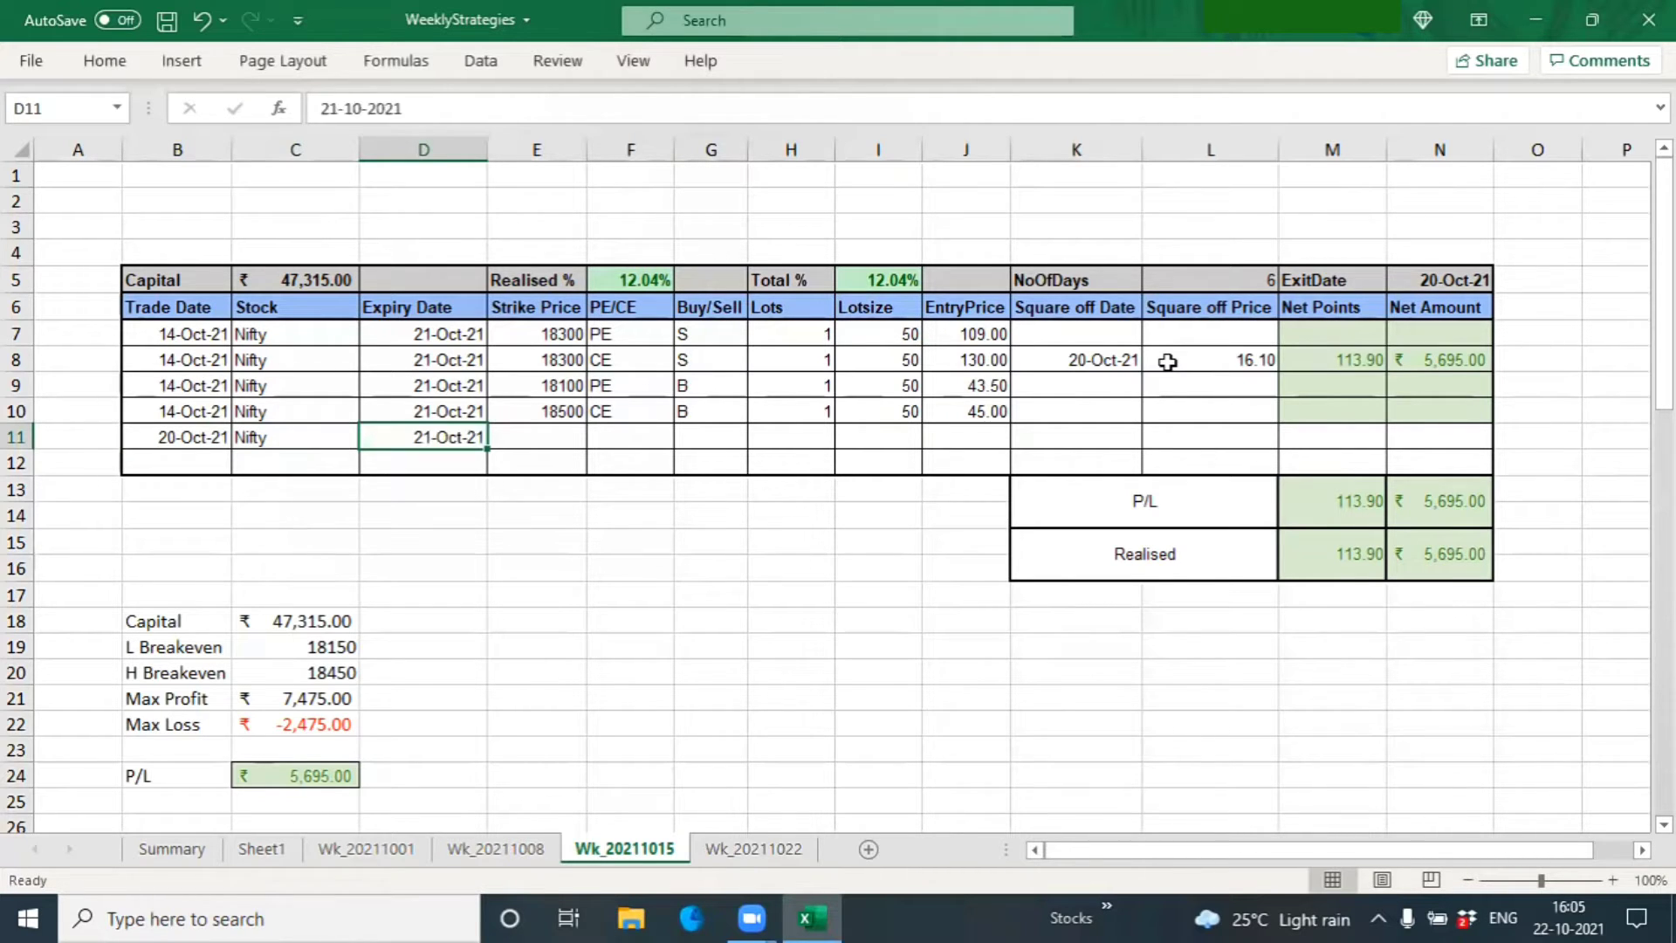
pyautogui.press('Tab')
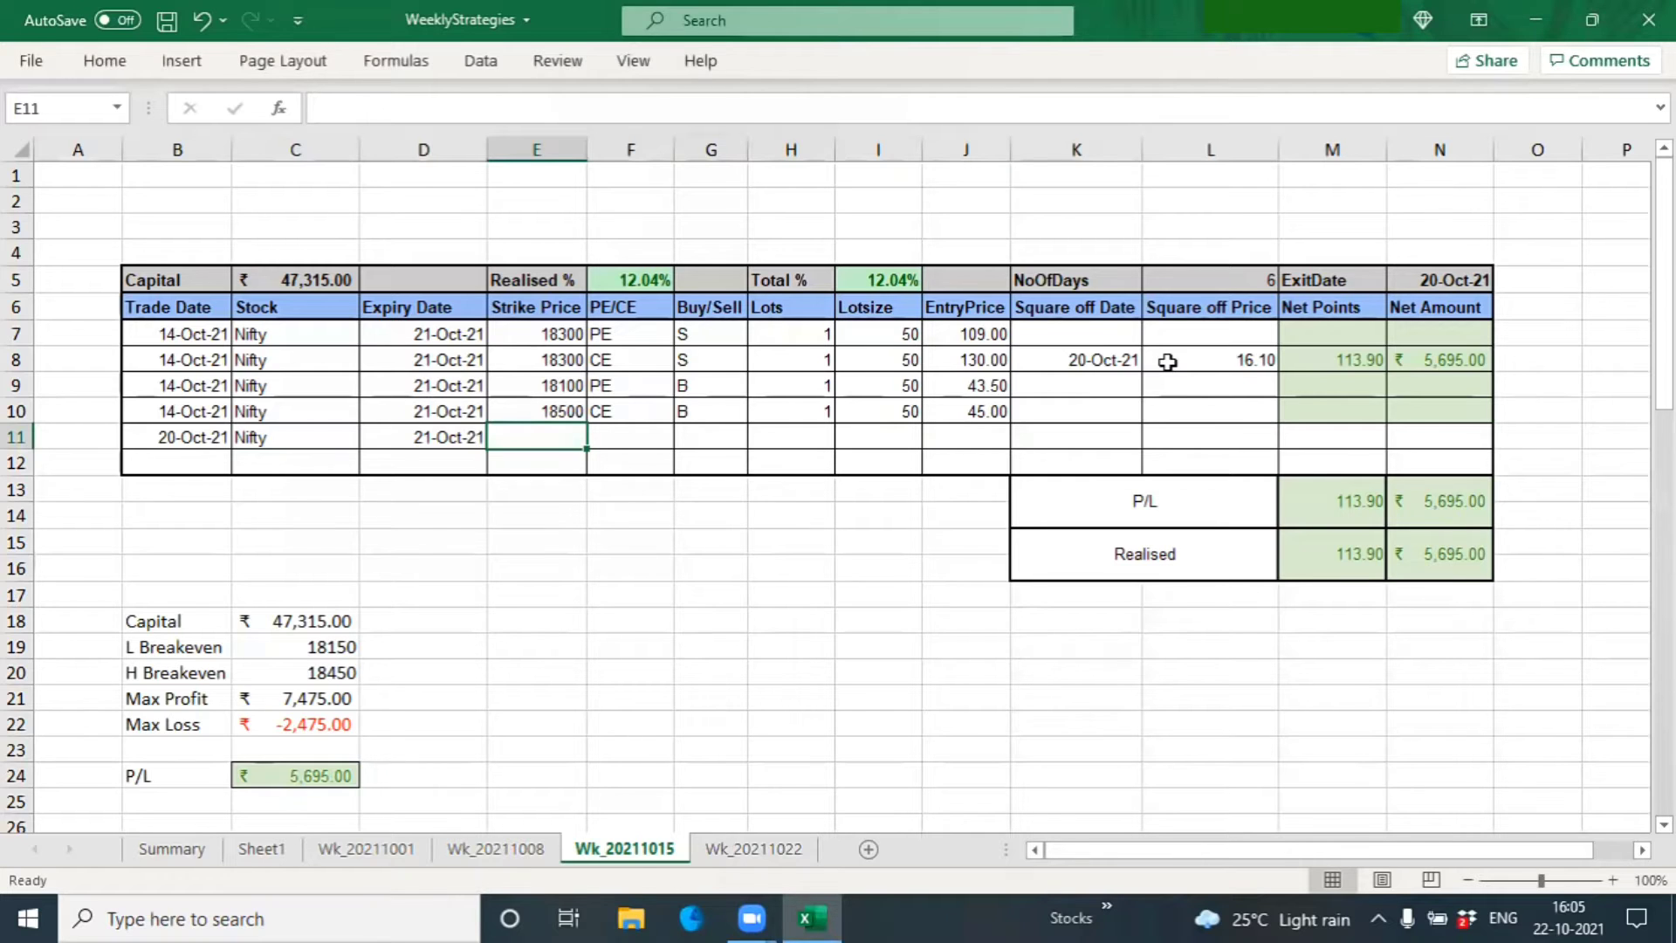
pyautogui.write('18200')
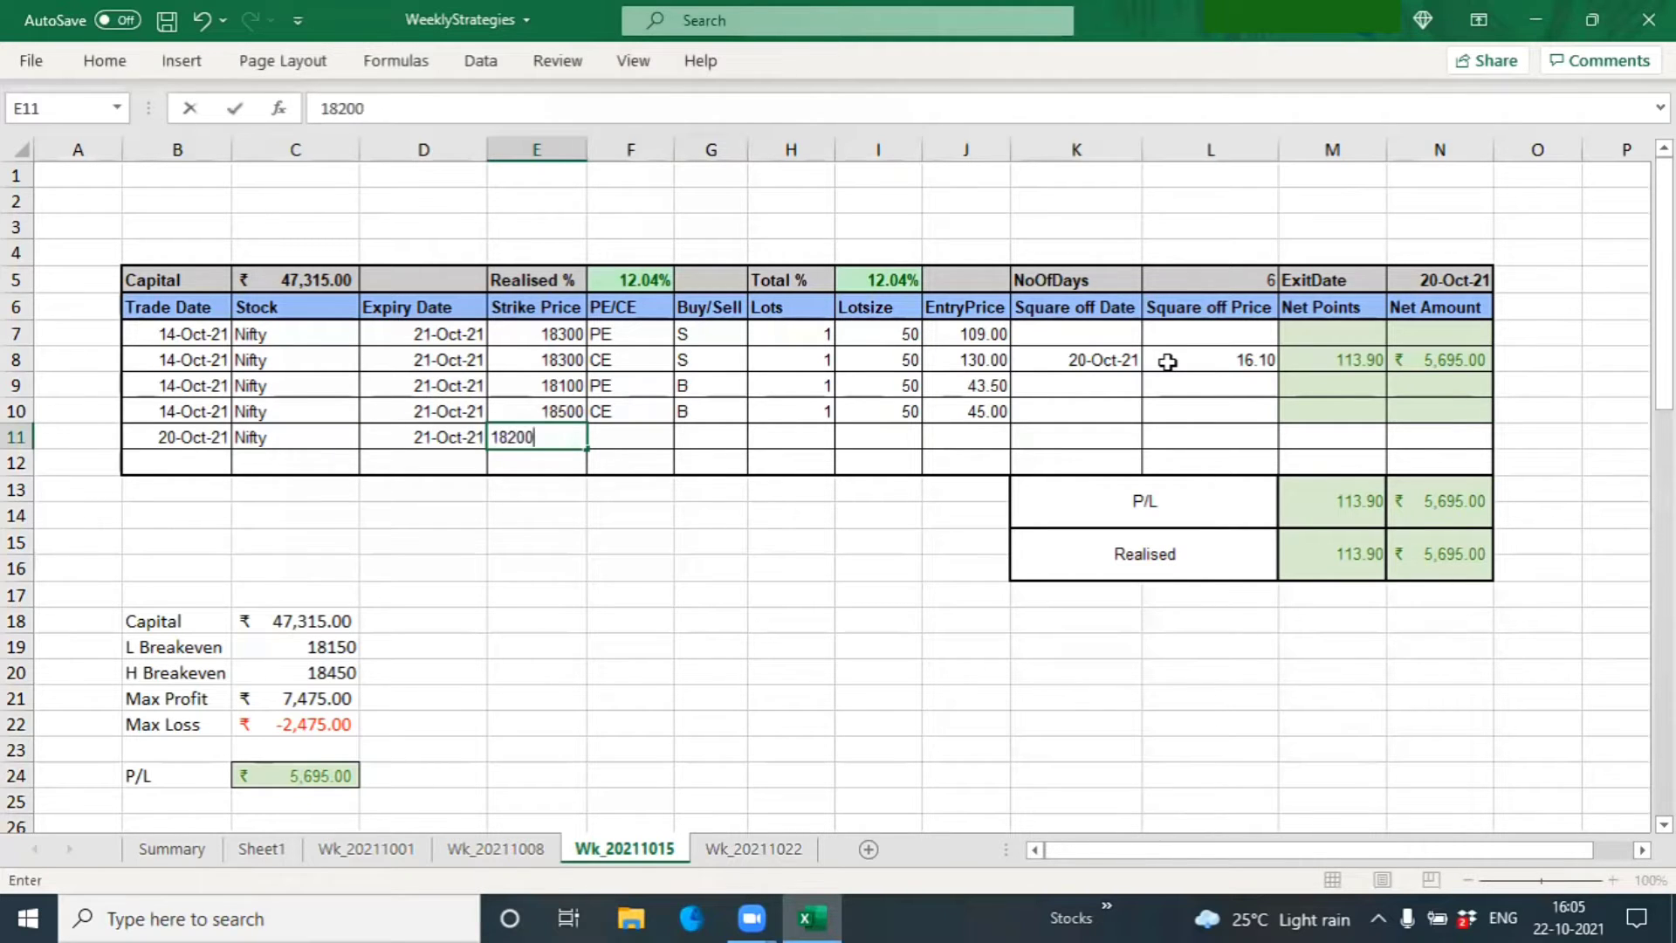
pyautogui.press('Tab')
# Complete the new trade as a sold CE, 1 lot of 50, entry price 50.00, and review it.
pyautogui.write('CE')
pyautogui.press('Tab')
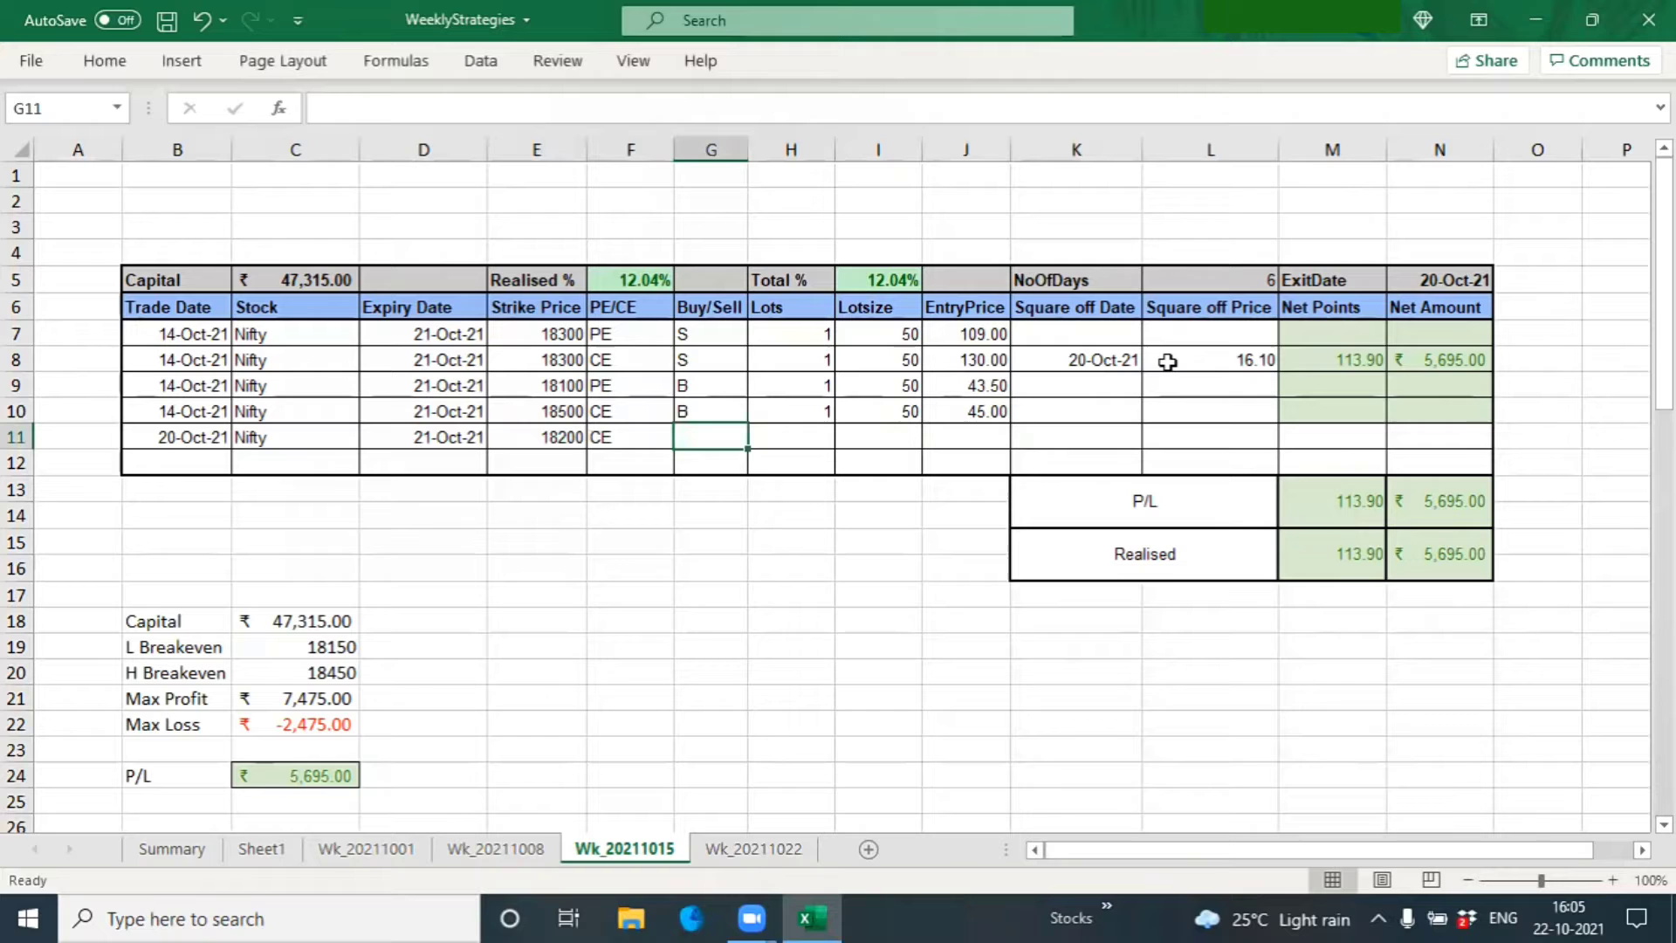
pyautogui.write('S')
pyautogui.press('Tab')
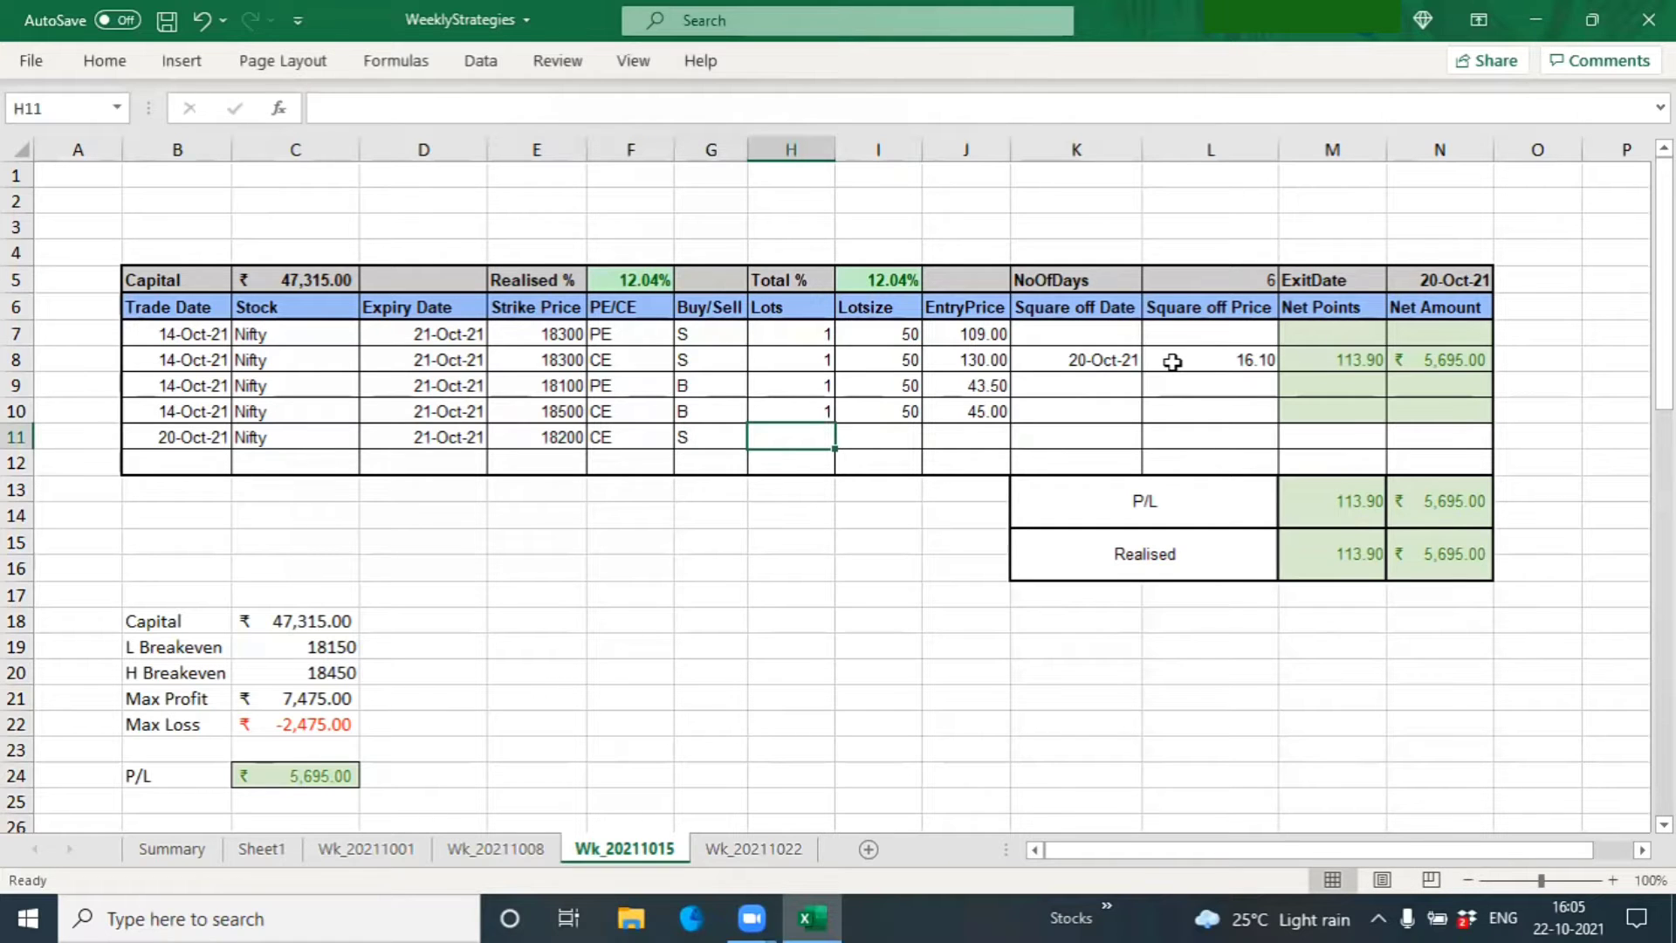
pyautogui.write('1')
pyautogui.press('Tab')
pyautogui.write('50')
pyautogui.press('Tab')
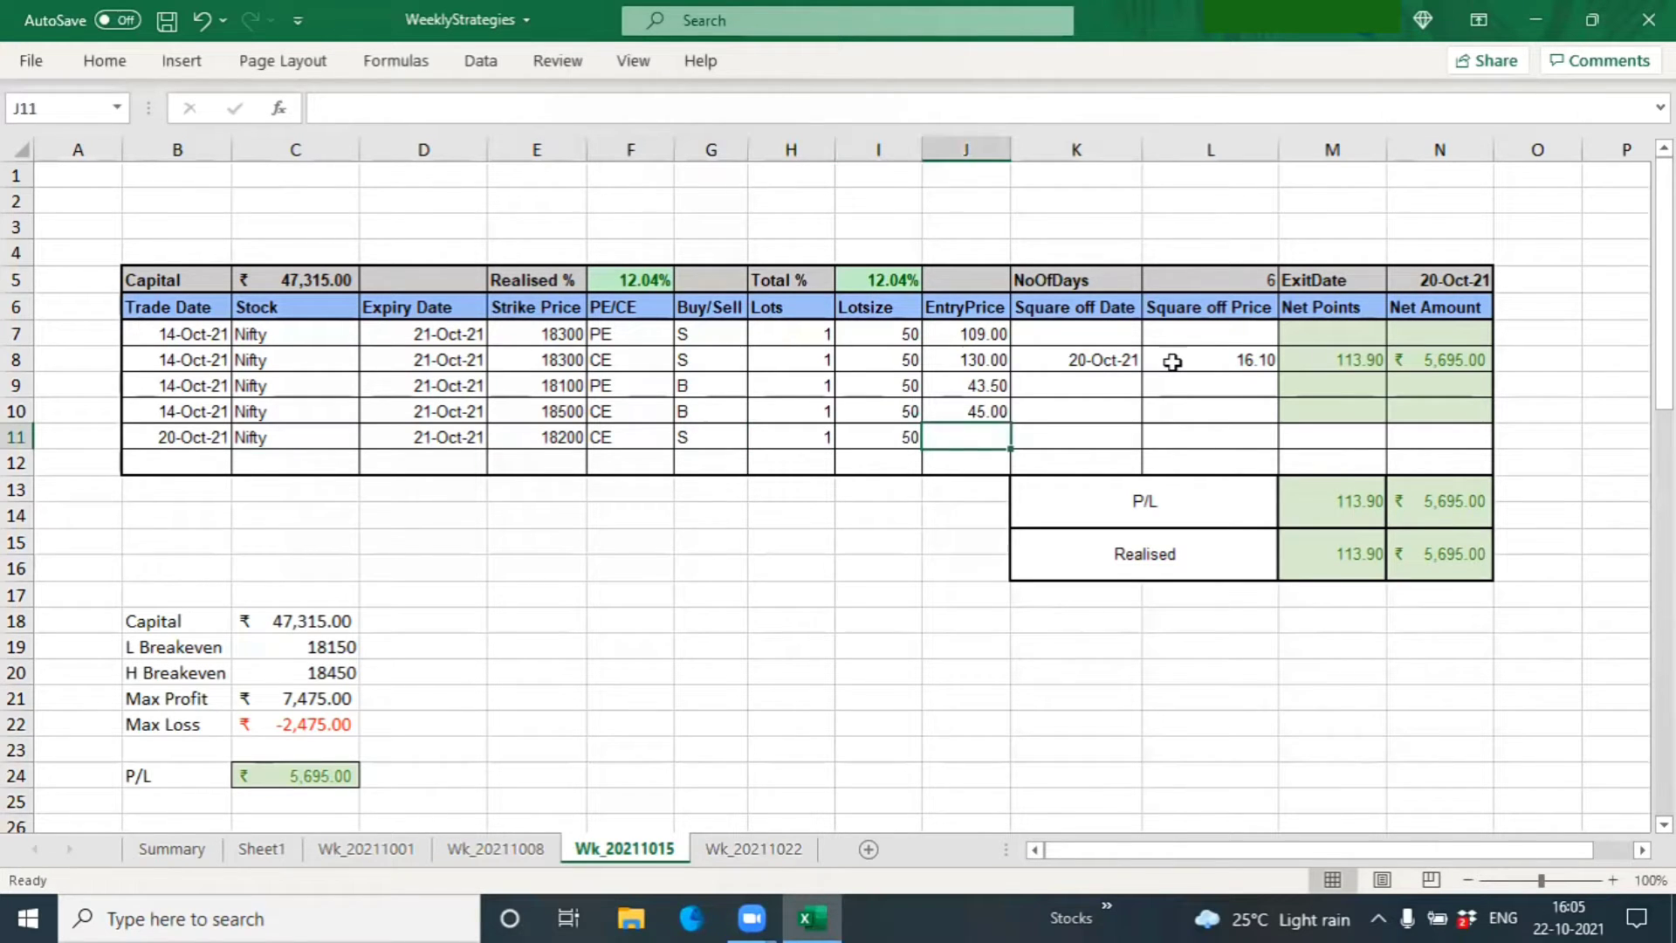
pyautogui.write('50')
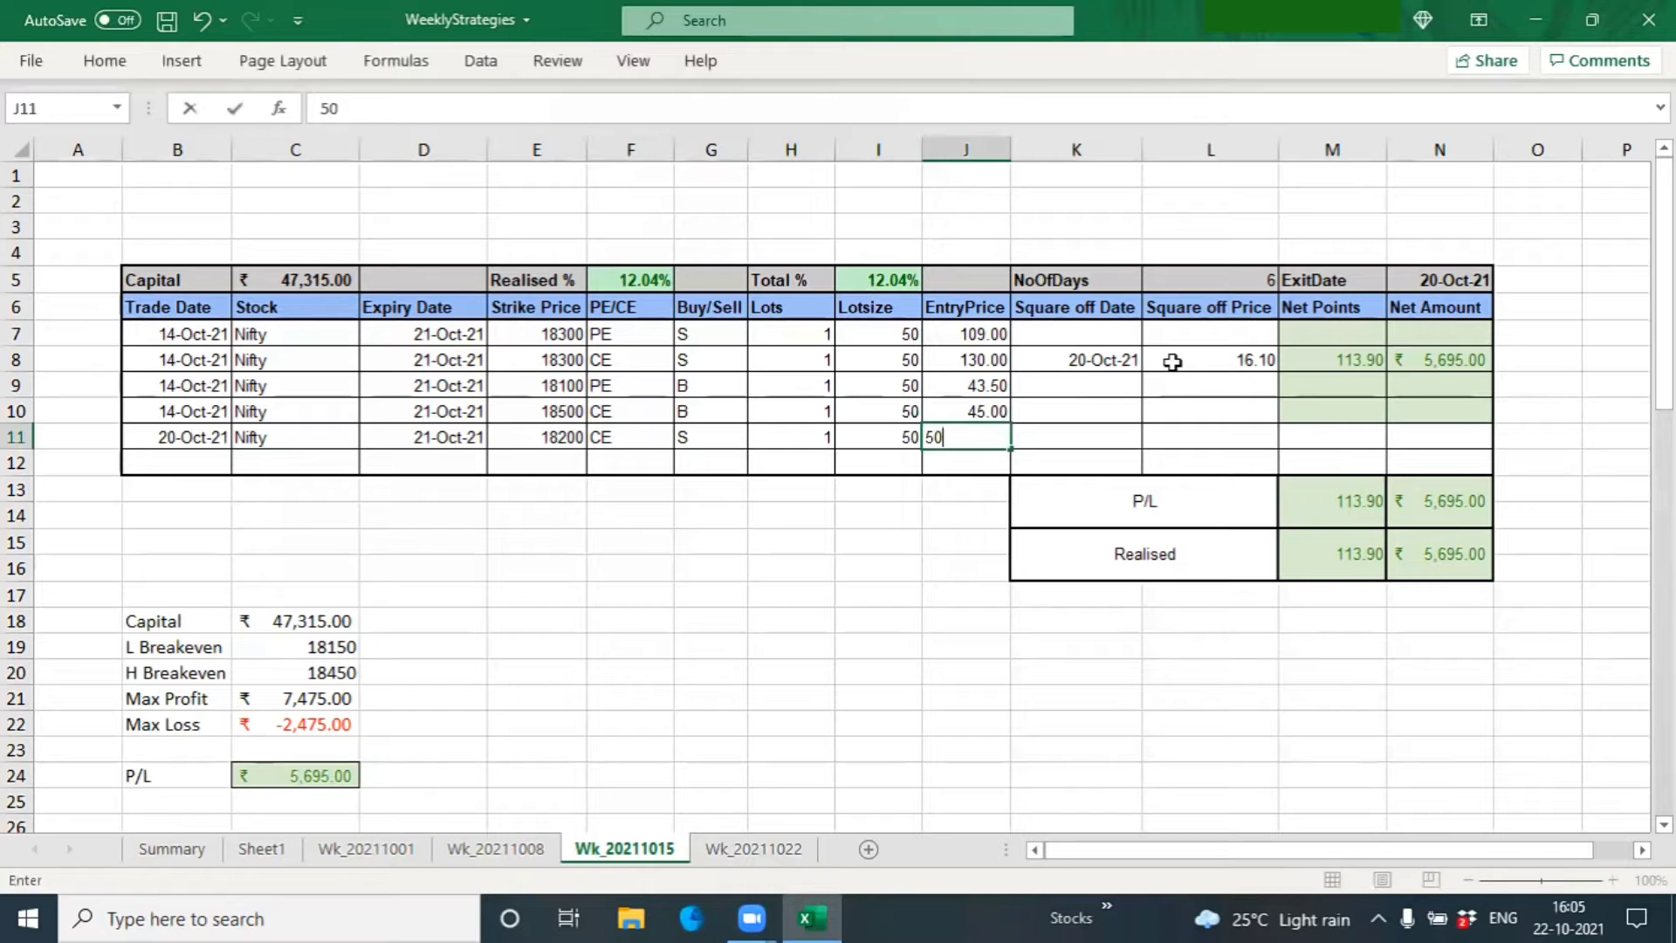
pyautogui.press('Tab')
pyautogui.press('Left')
pyautogui.press('Left')
pyautogui.press('Left')
pyautogui.press('Left')
pyautogui.press('Left')
pyautogui.press('Left')
pyautogui.press('Left')
pyautogui.press('Left')
pyautogui.press('Left')
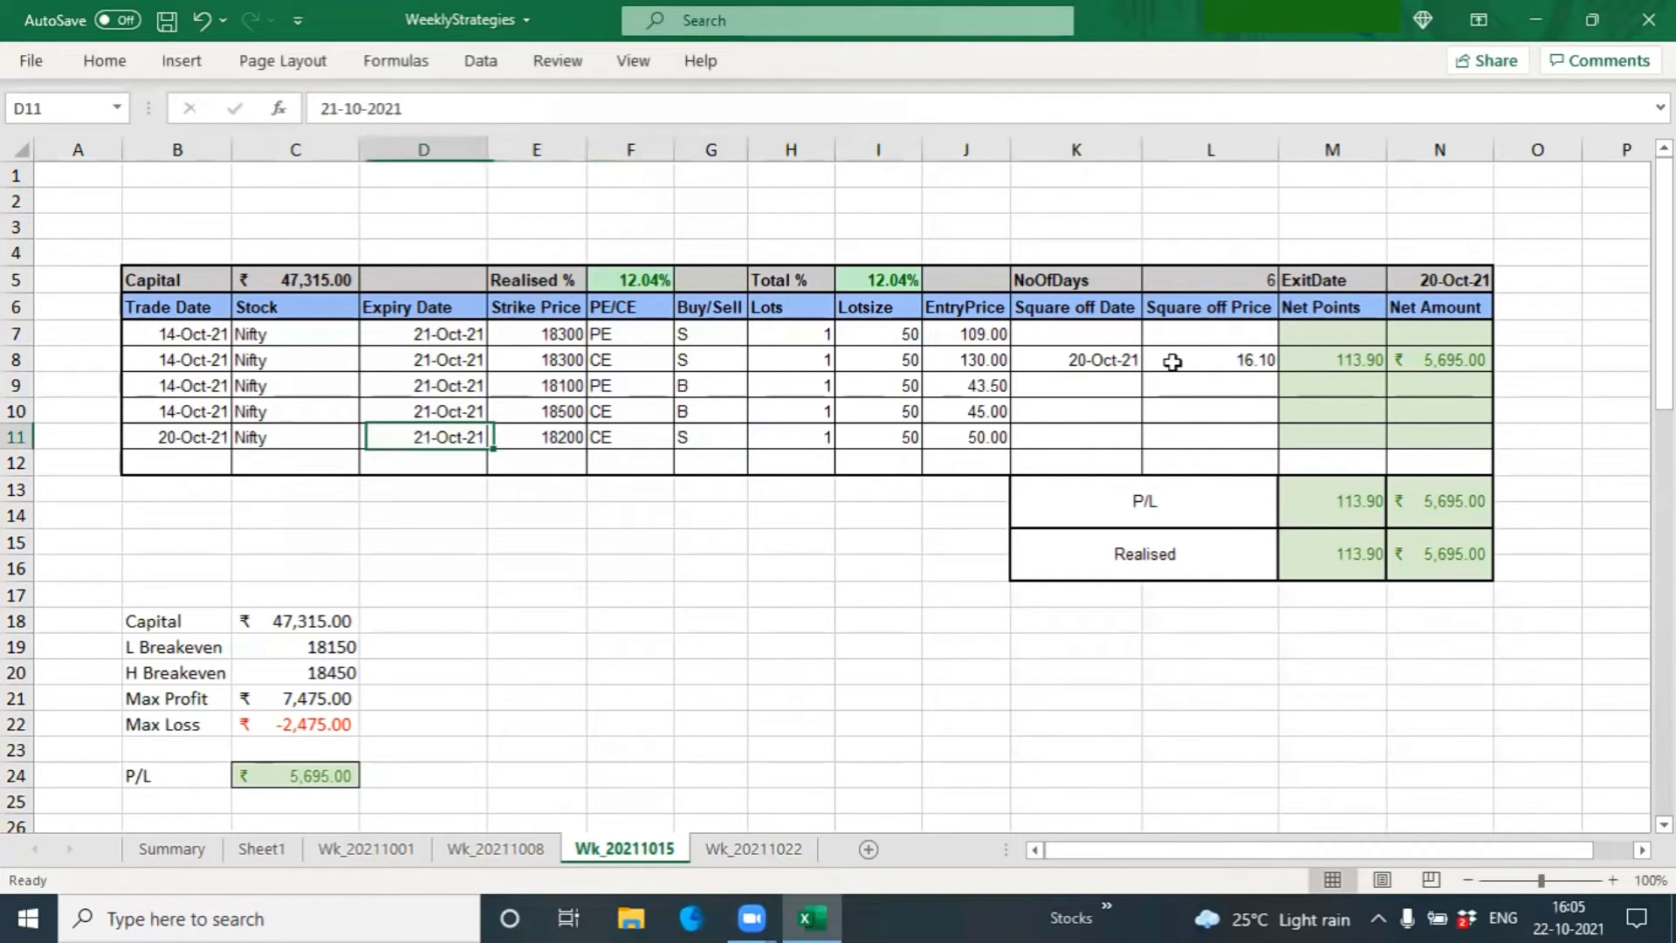
pyautogui.press('Right')
pyautogui.press('Right')
pyautogui.press('Right')
pyautogui.press('Right')
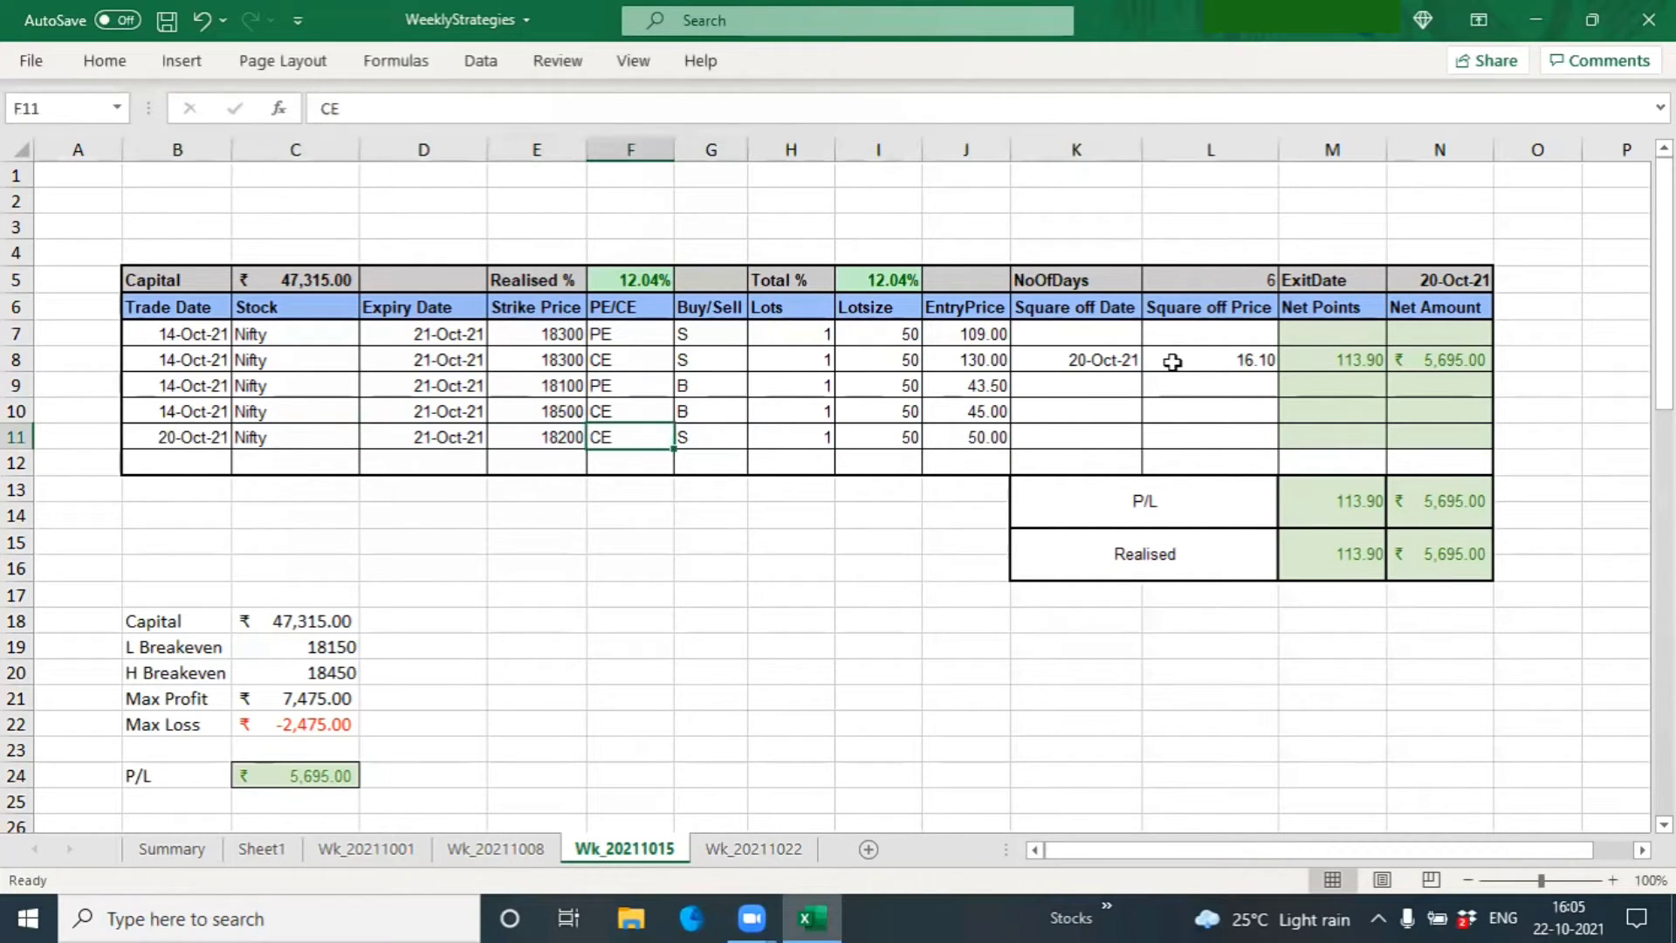
pyautogui.press('Right')
pyautogui.press('Right')
pyautogui.press('Right')
pyautogui.press('Right')
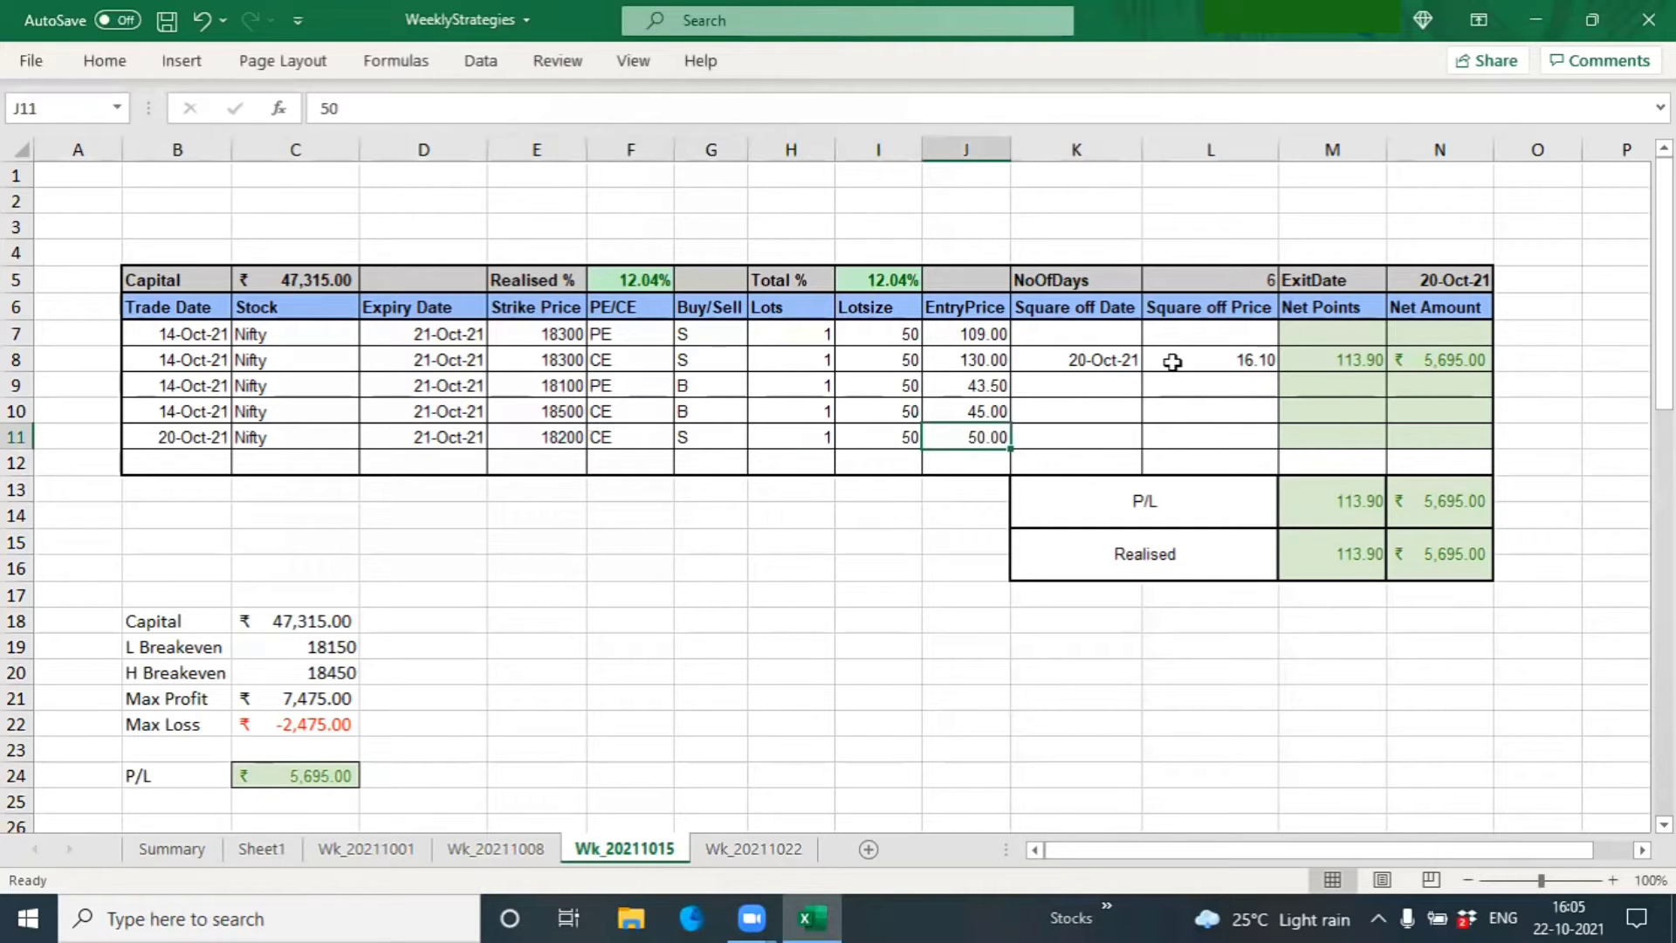
pyautogui.press('Right')
pyautogui.press('Up')
pyautogui.press('Up')
pyautogui.press('Up')
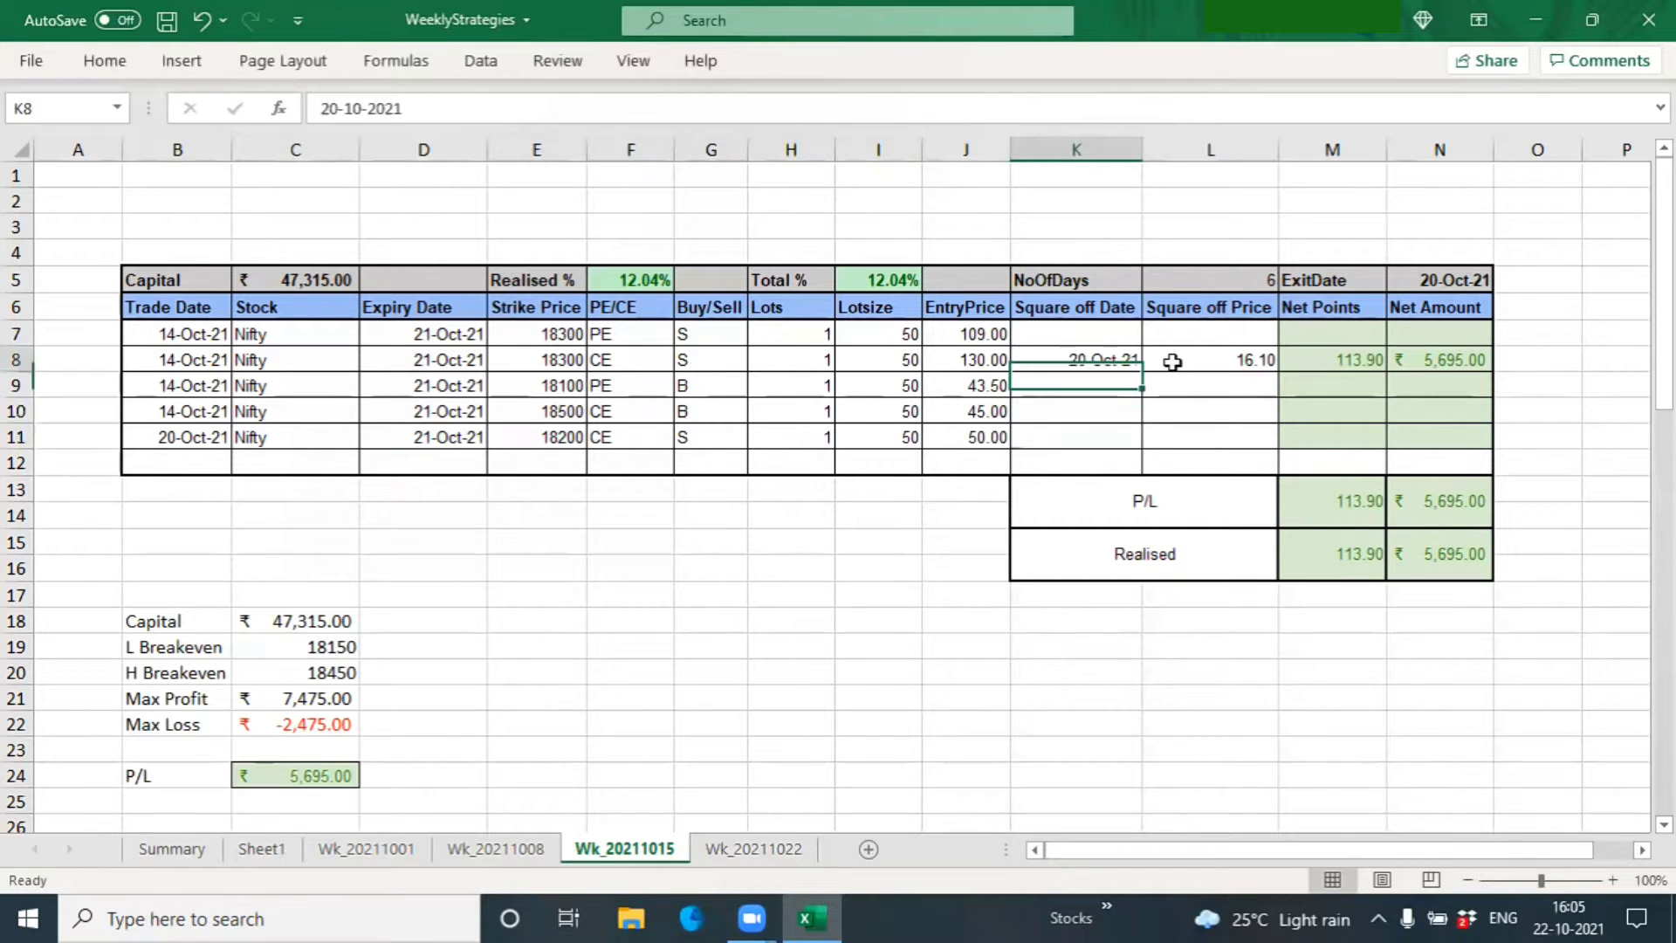
pyautogui.write('21-oct')
pyautogui.press('Return')
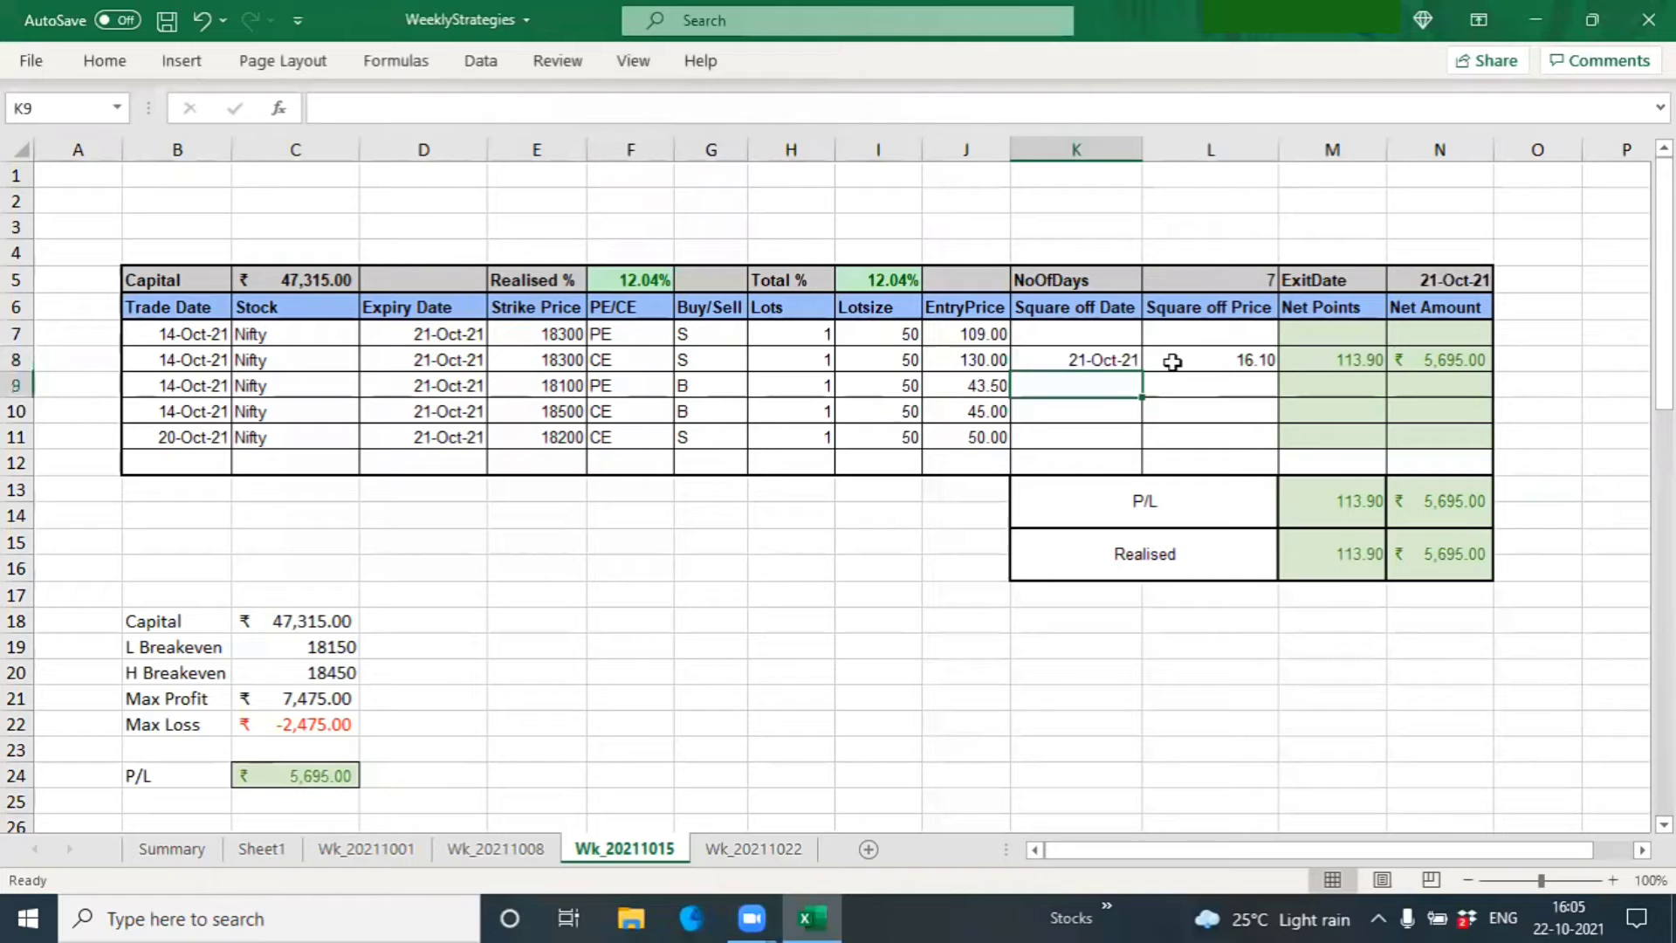
pyautogui.press('Down')
pyautogui.press('Left')
pyautogui.press('Left')
pyautogui.press('Left')
pyautogui.press('Left')
pyautogui.press('Left')
pyautogui.press('Left')
pyautogui.press('Left')
pyautogui.press('Left')
pyautogui.press('Left')
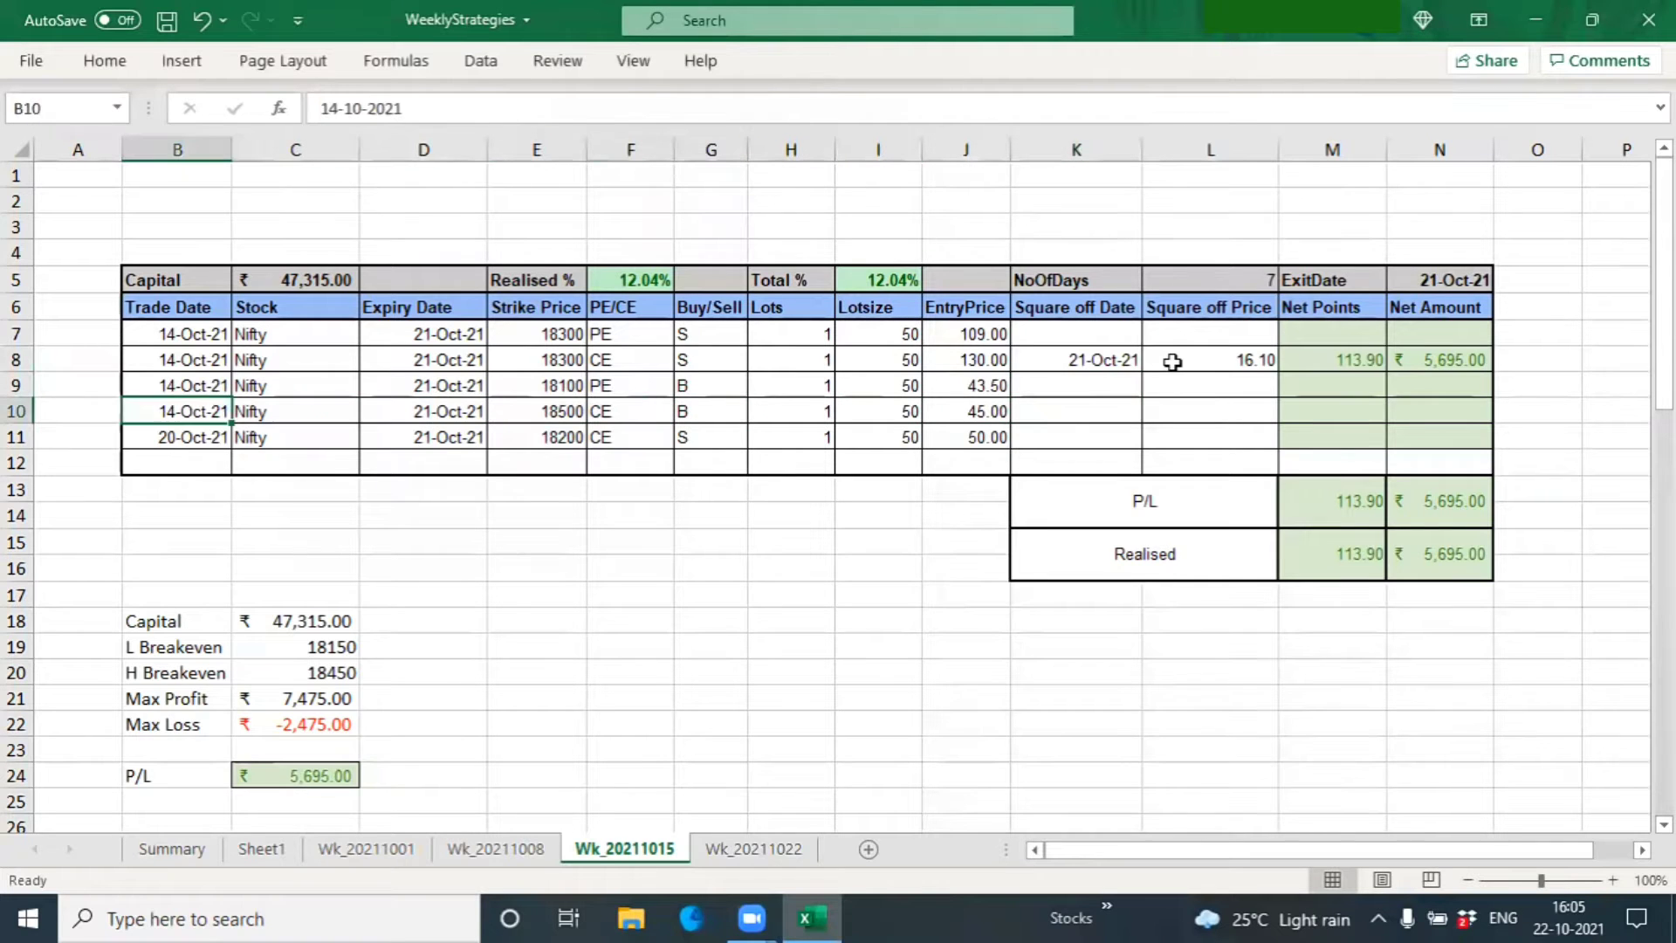
pyautogui.press('Down')
pyautogui.write('21-oct')
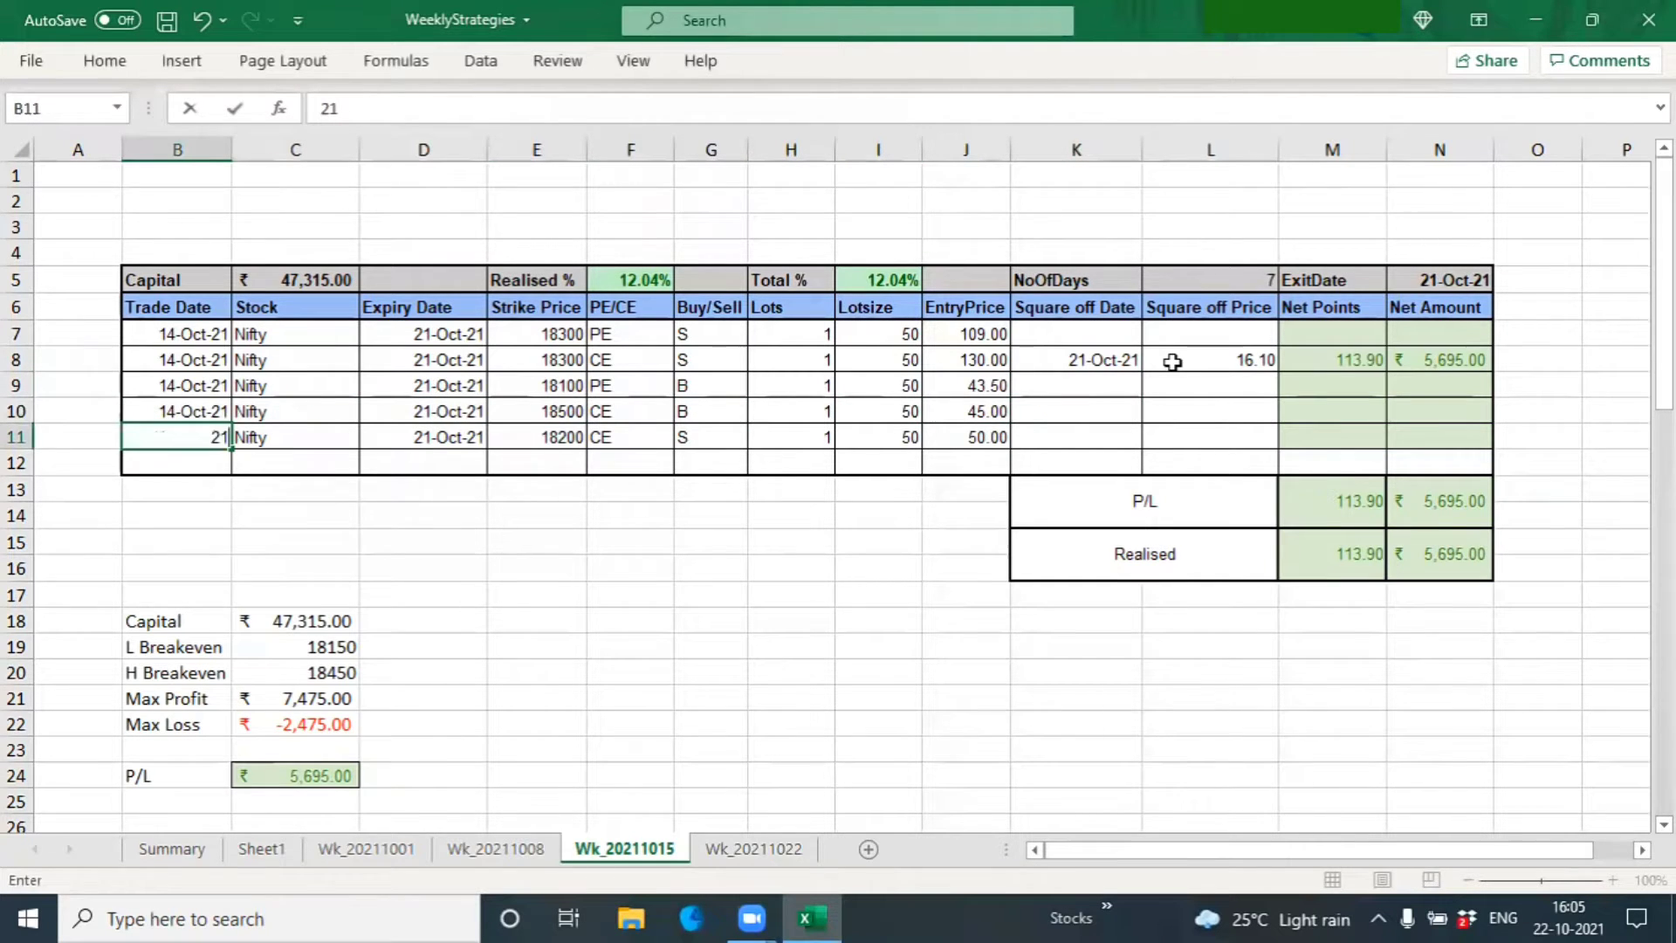
pyautogui.press('Right')
pyautogui.press('Right')
pyautogui.press('Right')
pyautogui.press('Right')
pyautogui.press('Right')
pyautogui.press('Right')
pyautogui.press('Right')
pyautogui.press('Right')
pyautogui.press('Right')
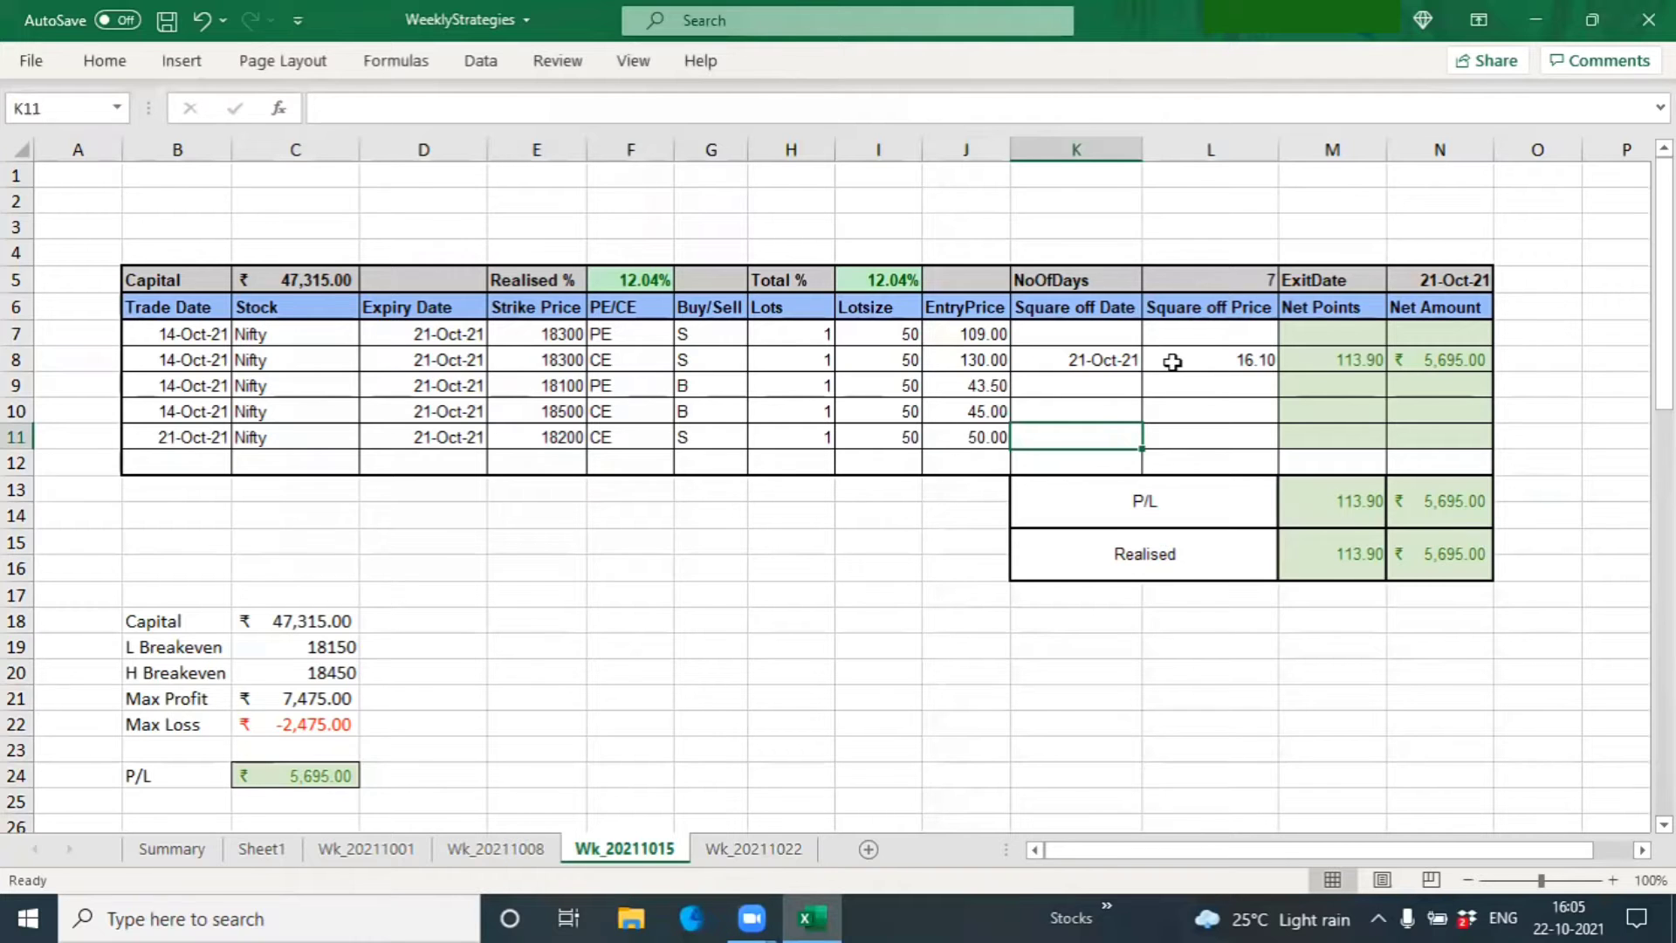
pyautogui.press('Left')
pyautogui.press('Left')
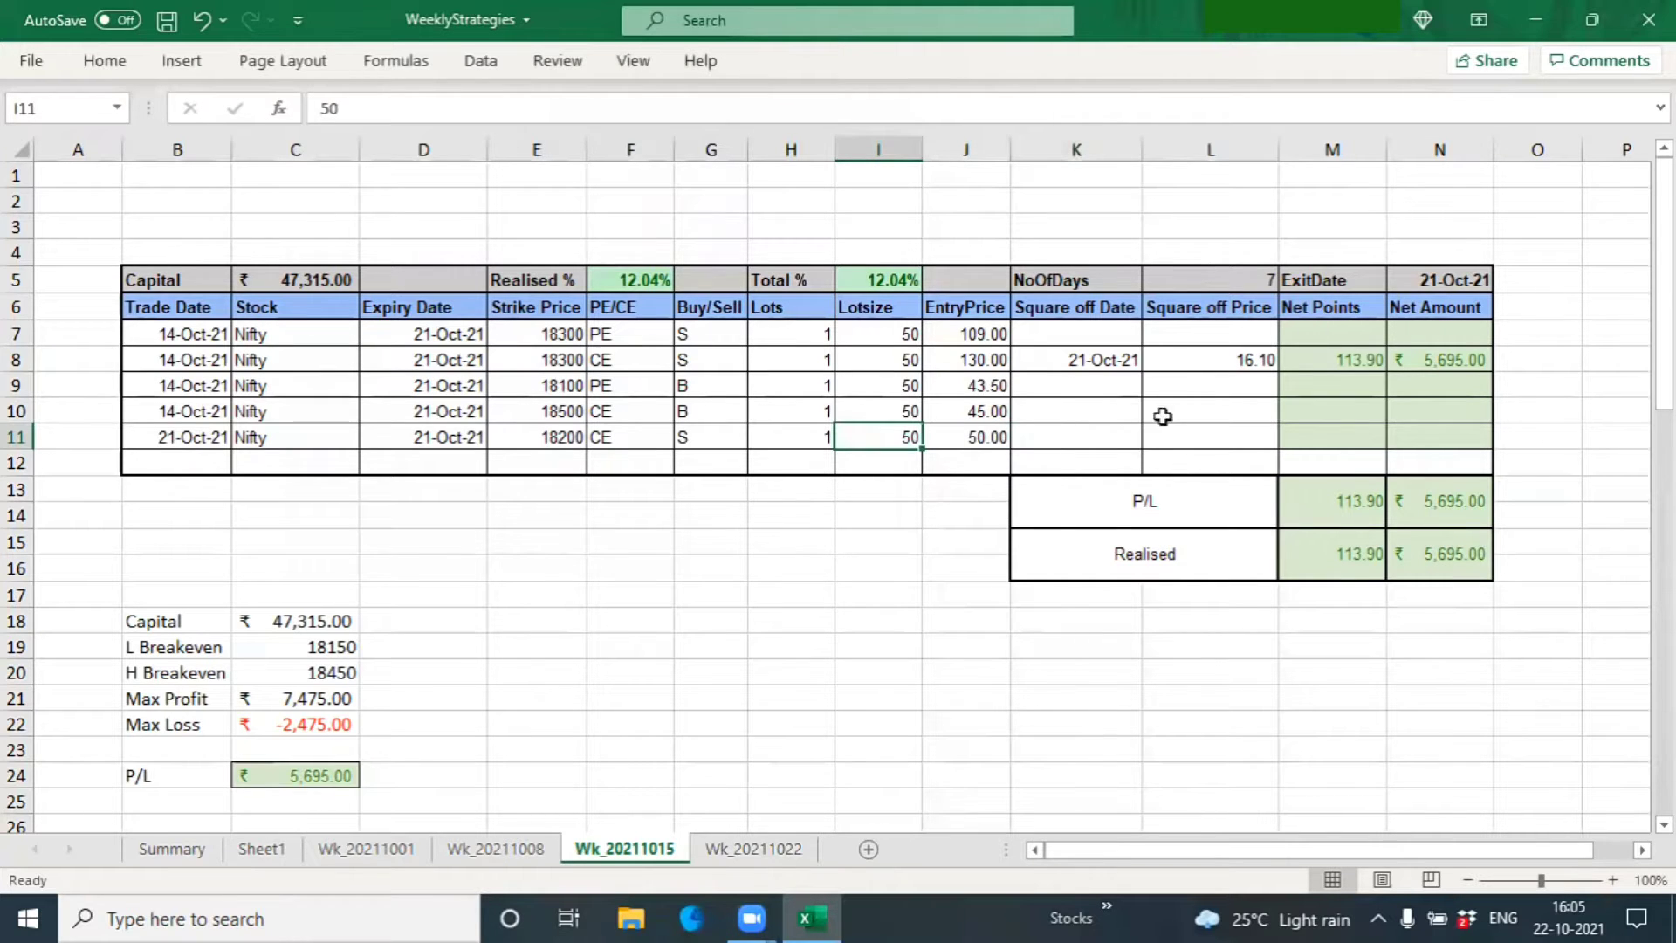
pyautogui.moveTo(559, 389); pyautogui.dragTo(1030, 410)
# Square off the first trade on 21-Oct-21 at an exit price of 121.
pyautogui.click(1070, 334)
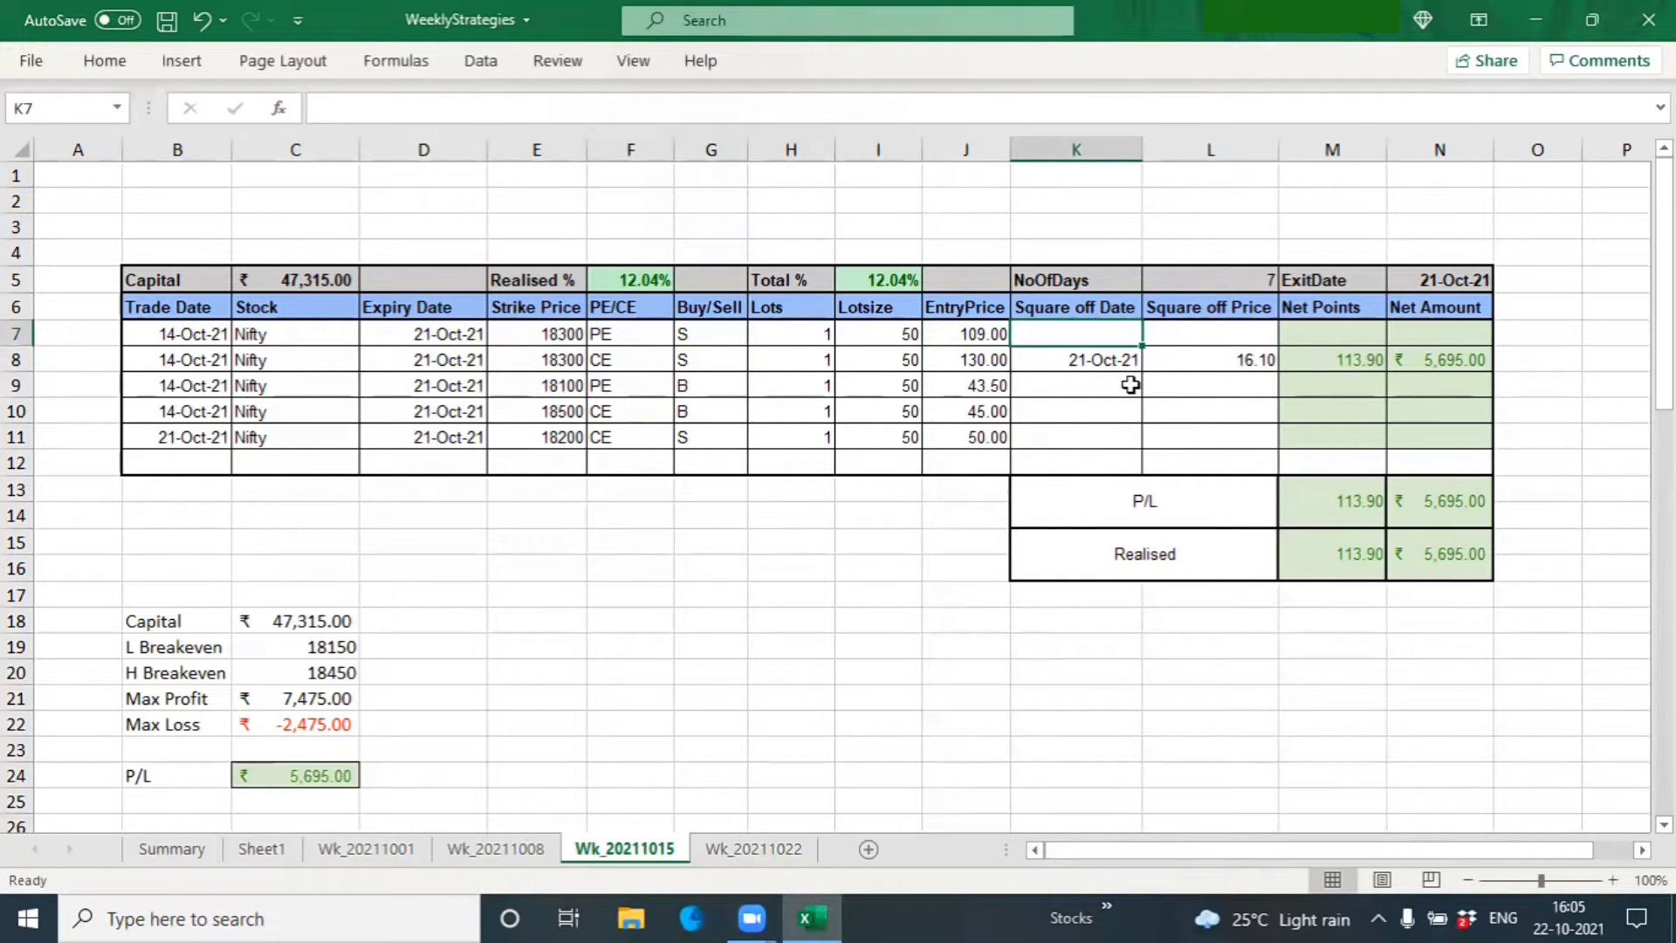
pyautogui.press('Right')
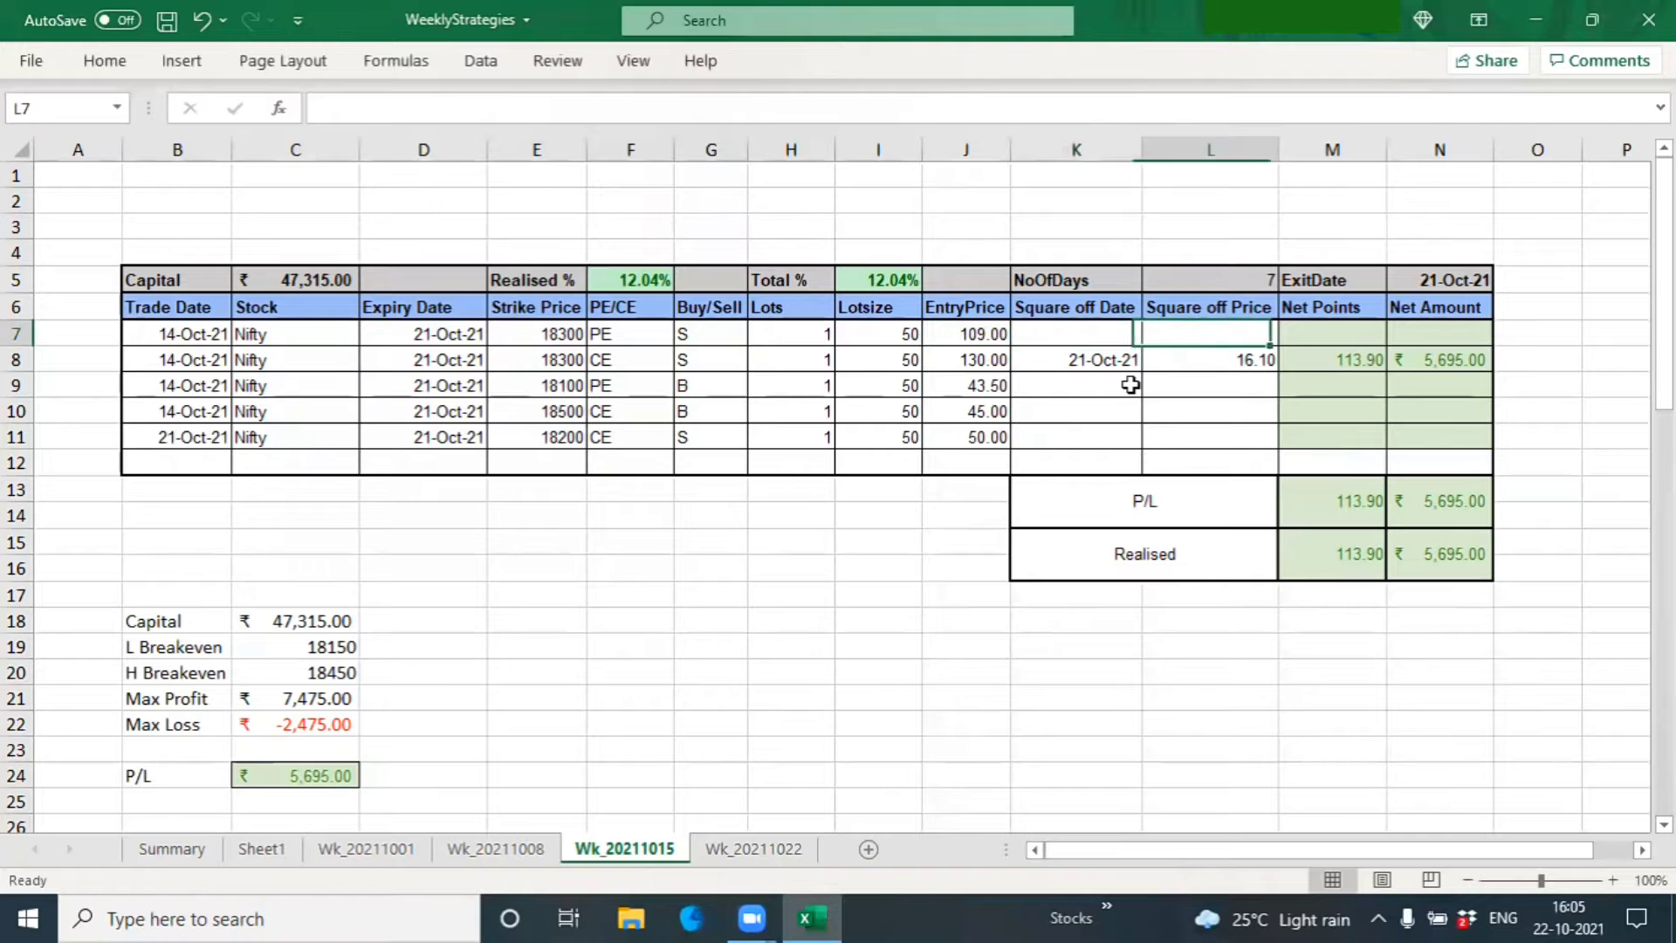
pyautogui.write('121')
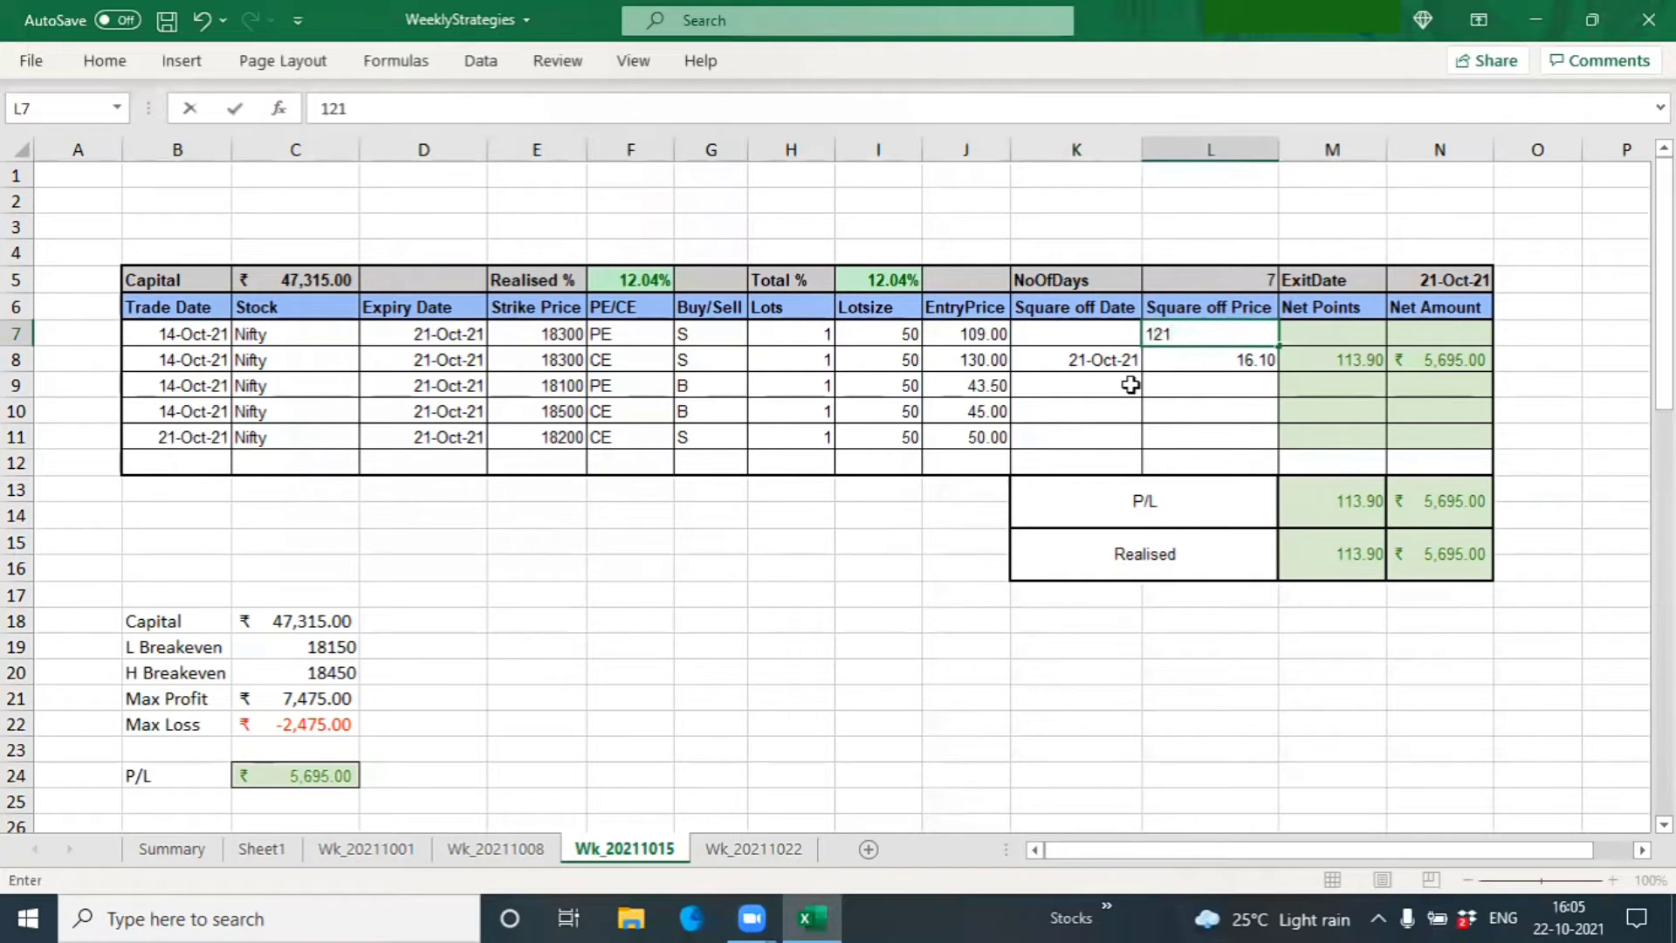
pyautogui.press('Left')
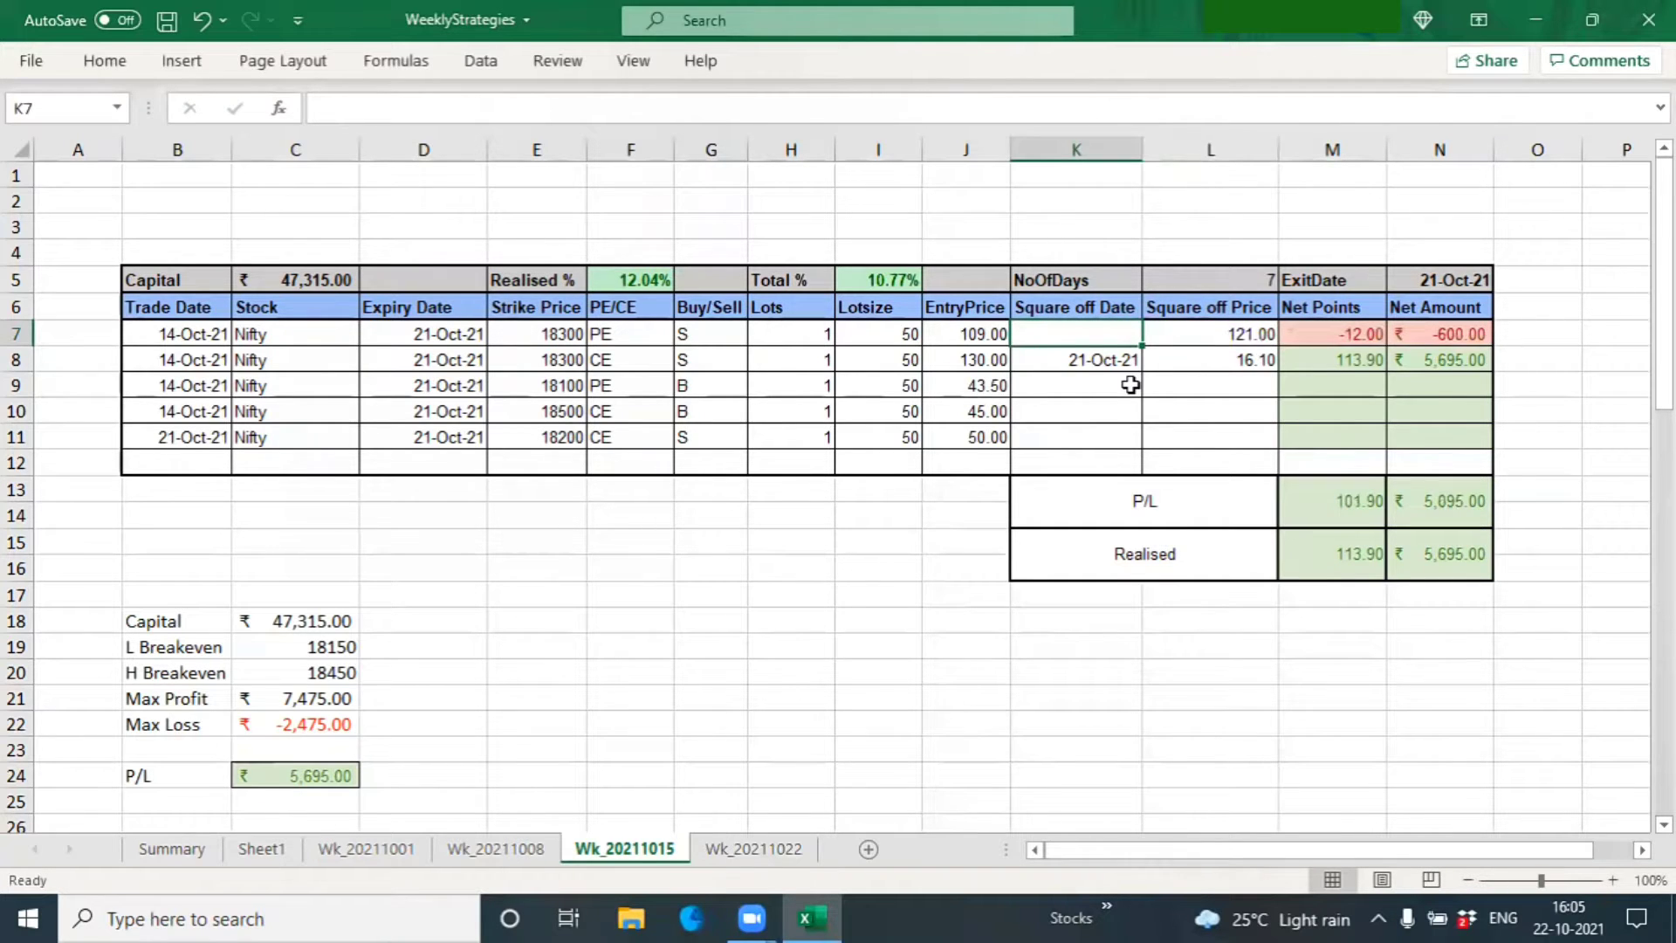
pyautogui.write('21-oct')
pyautogui.press('Return')
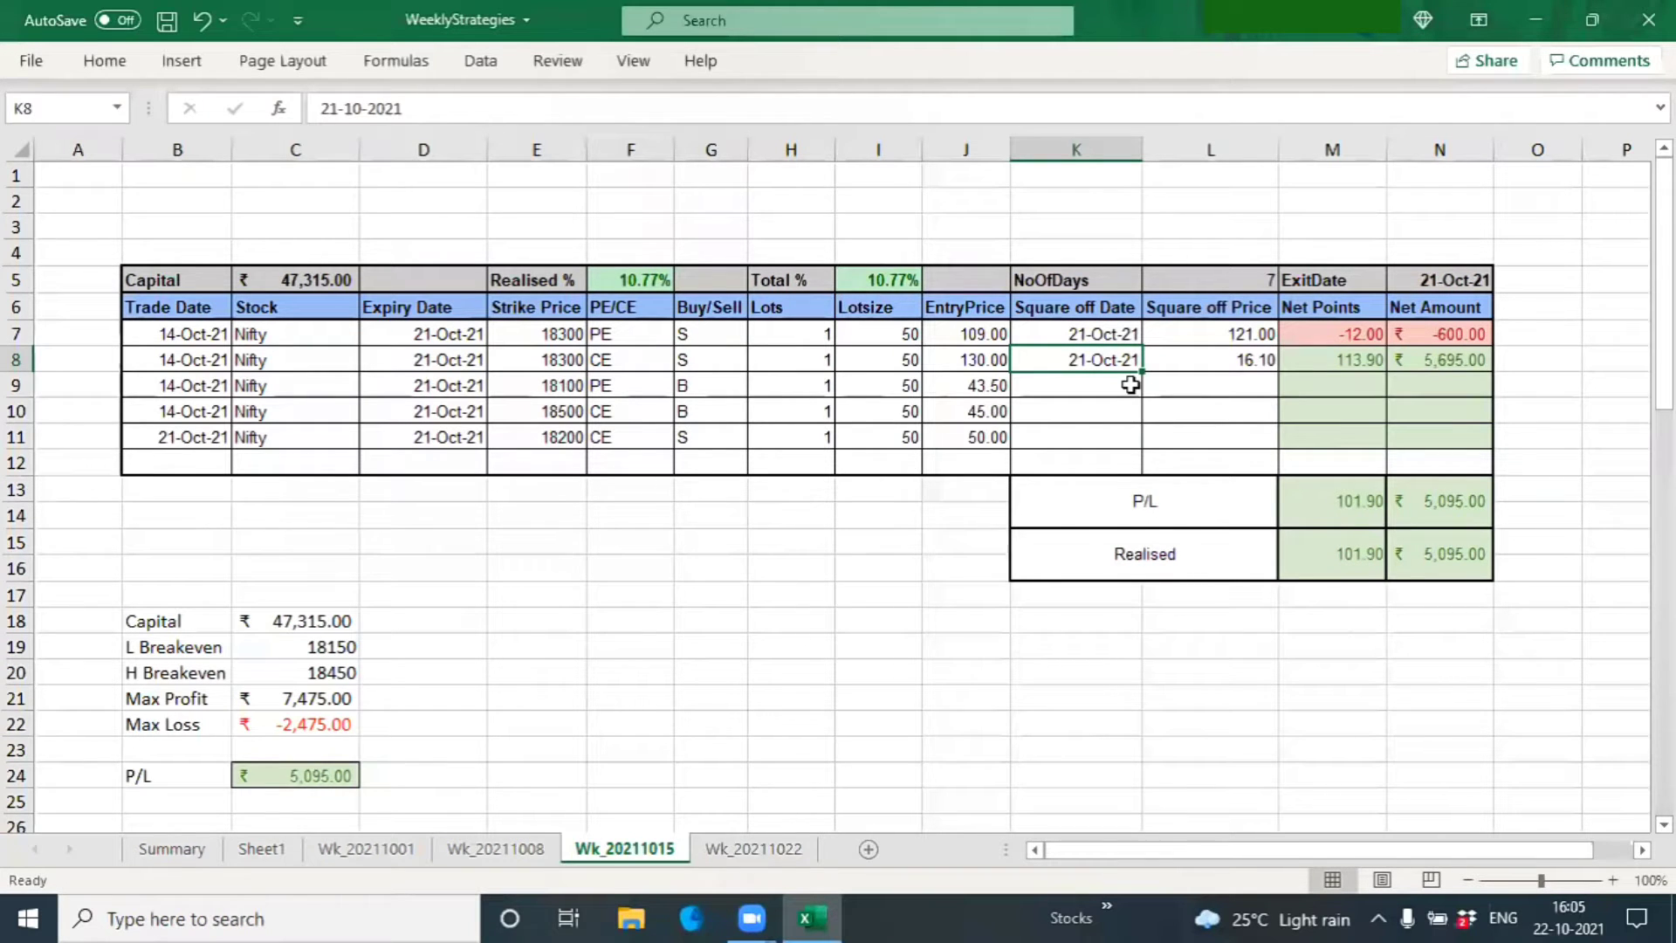
# Give the third and fourth trades 21-Oct-21 exits at 0.50, copying values down.
pyautogui.click(1131, 385)
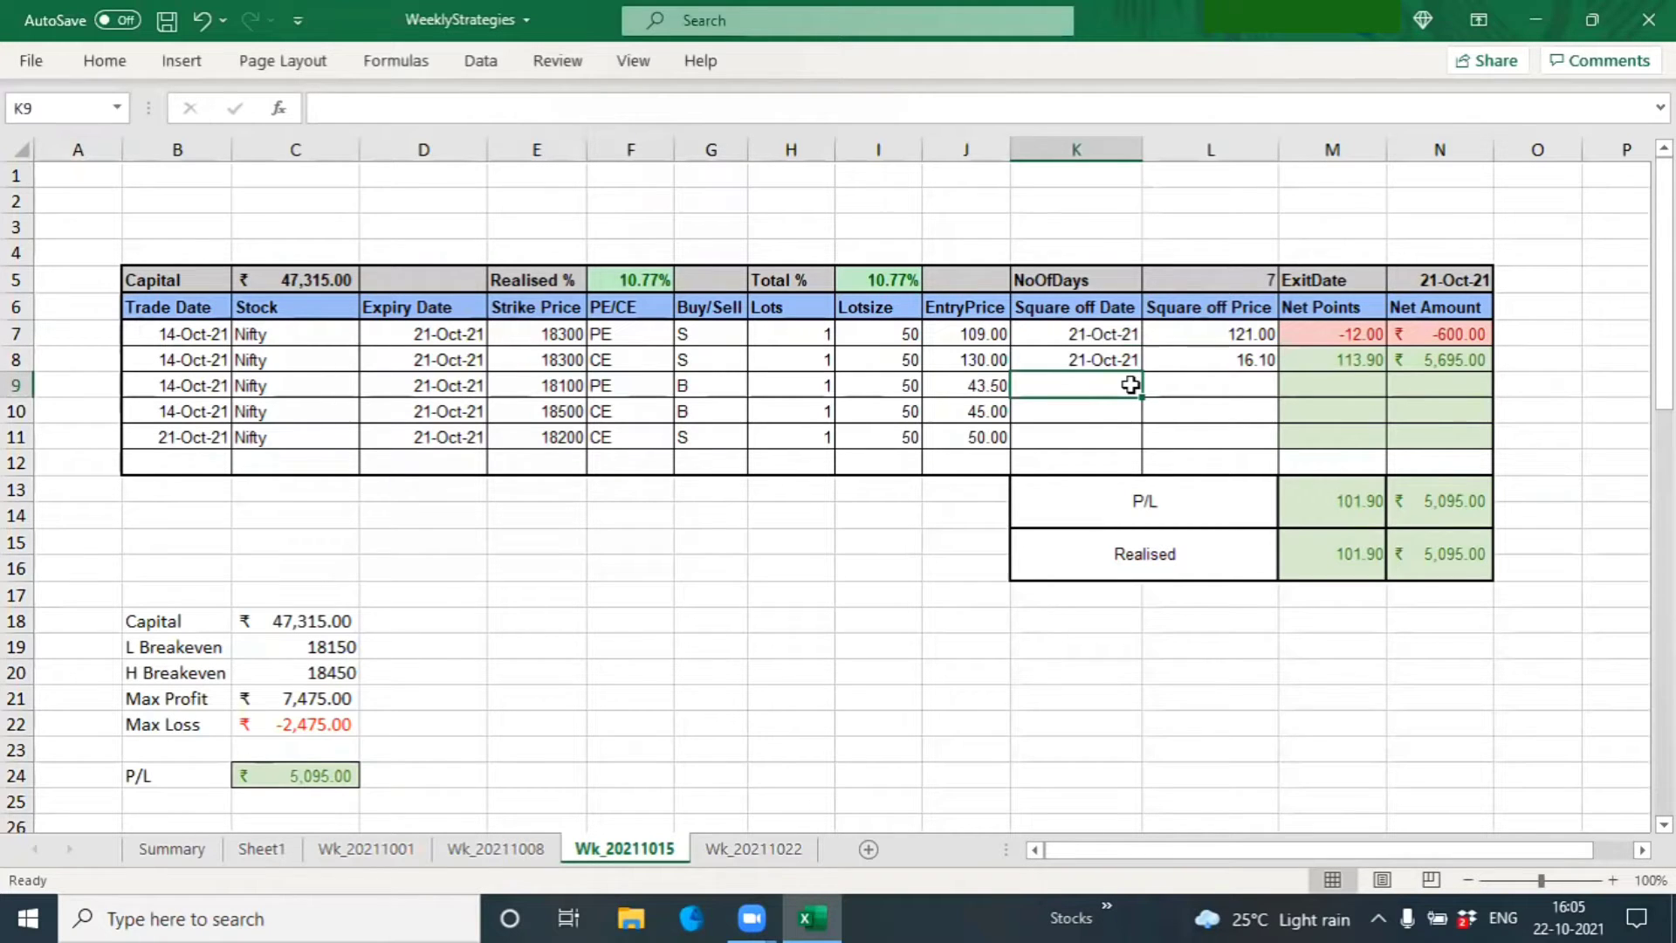
pyautogui.press('Tab')
pyautogui.write('.5')
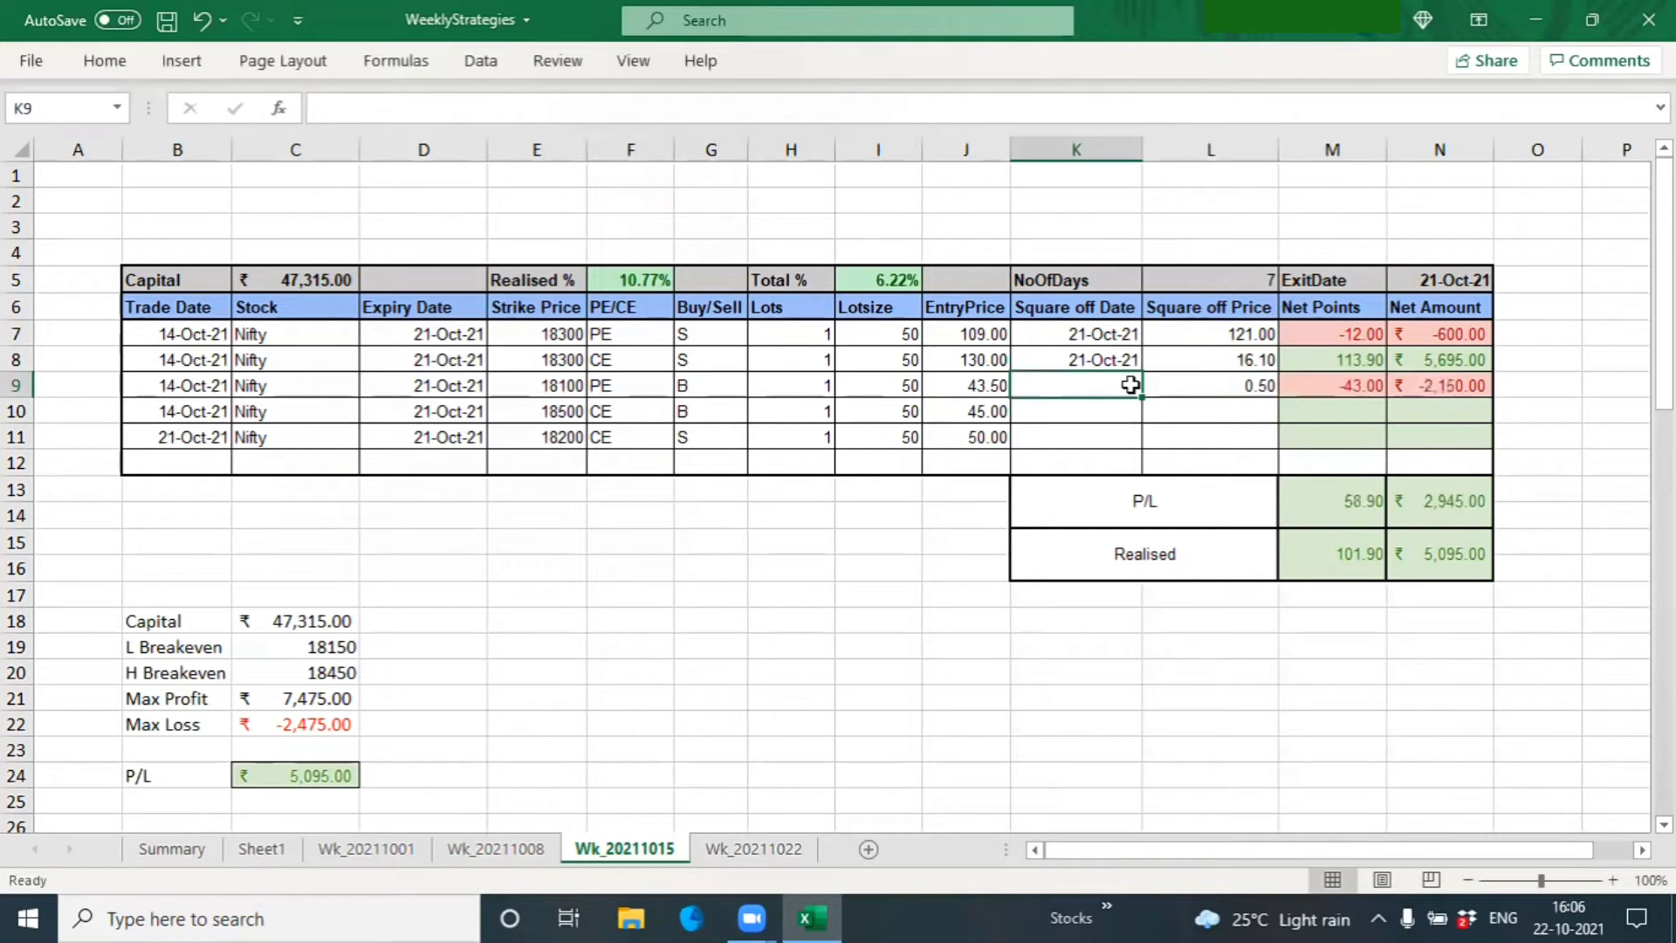
pyautogui.hotkey('ctrl', "'")
pyautogui.press('Return')
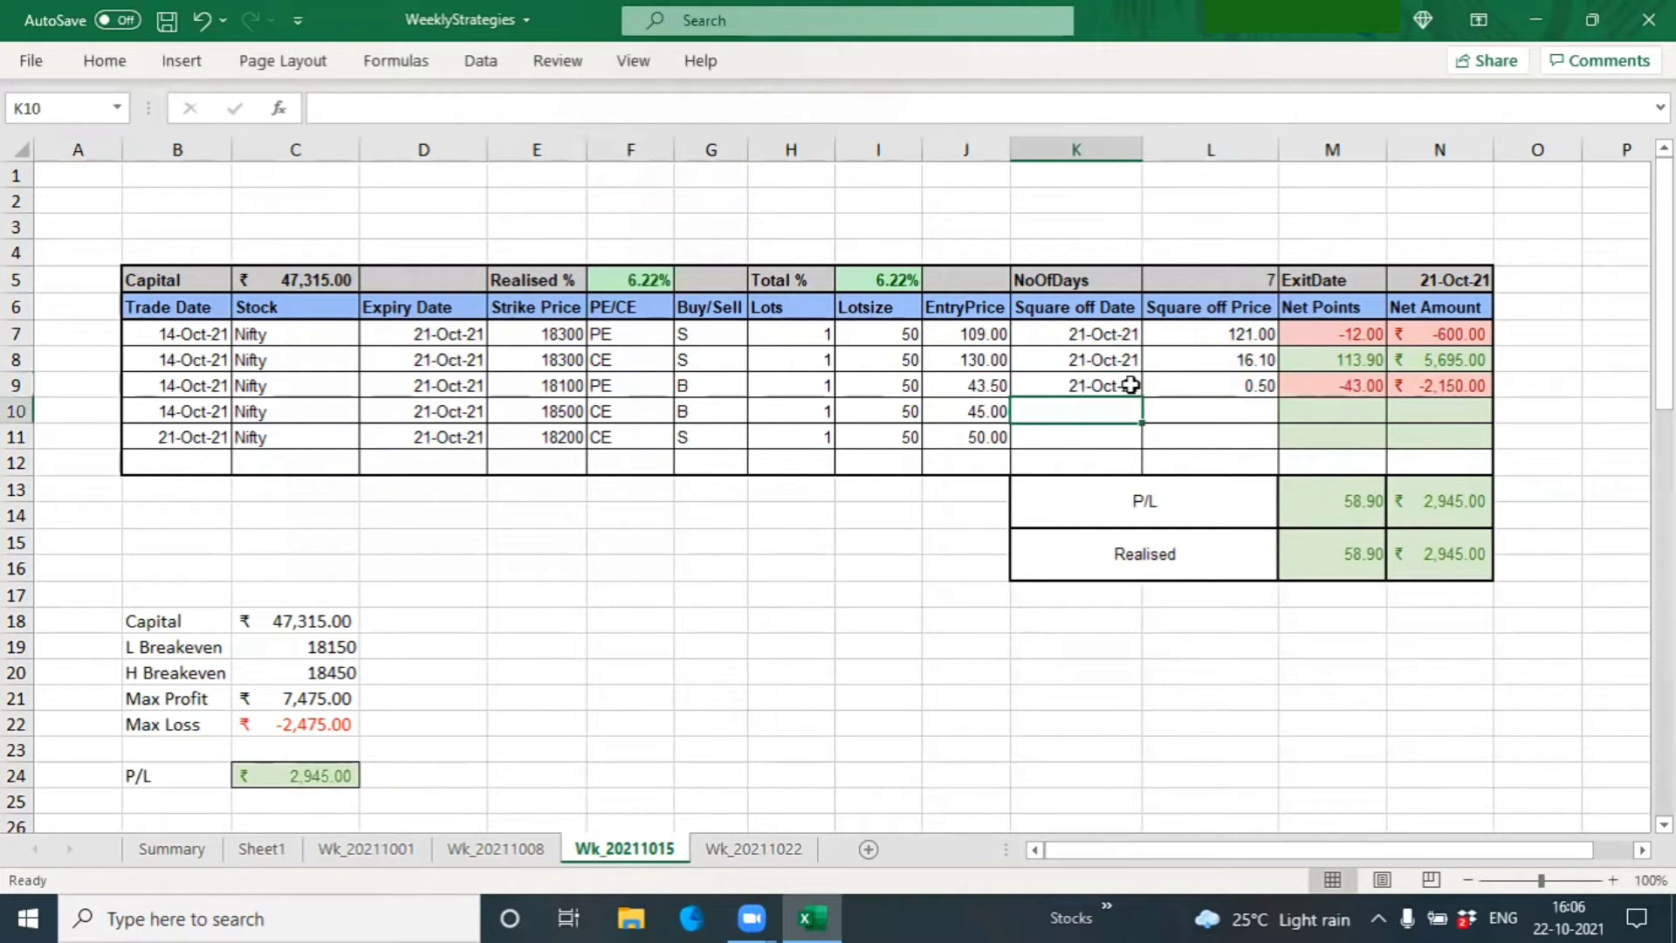
pyautogui.hotkey('ctrl', "'")
pyautogui.press('Tab')
pyautogui.hotkey('ctrl', "'")
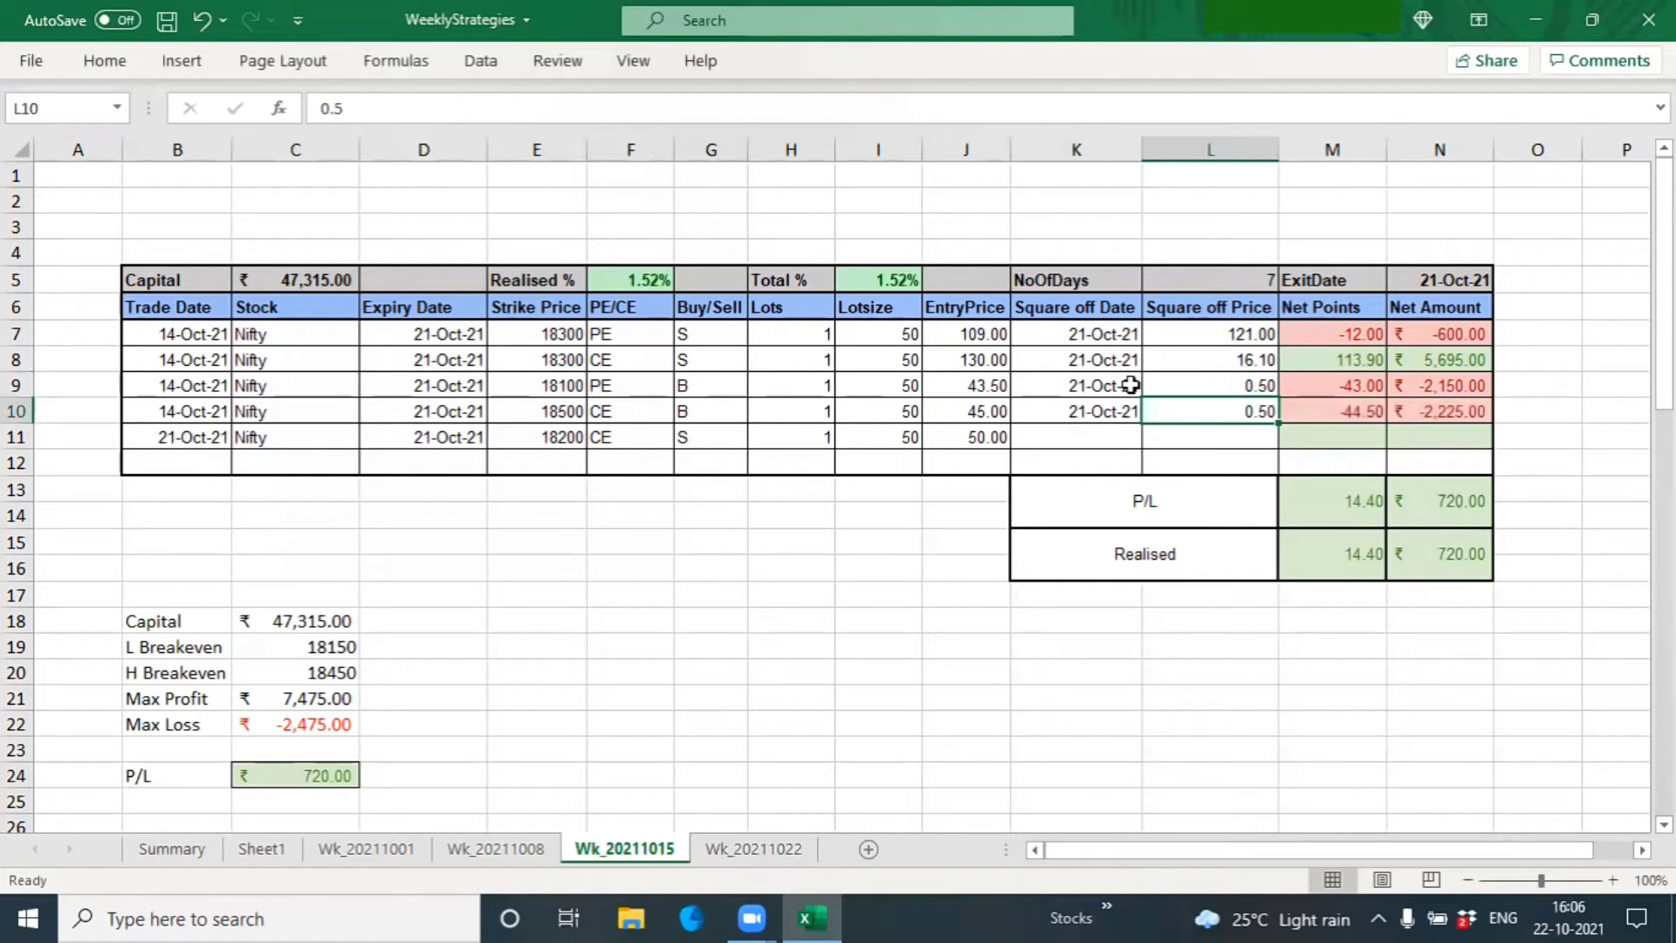
pyautogui.press('Return')
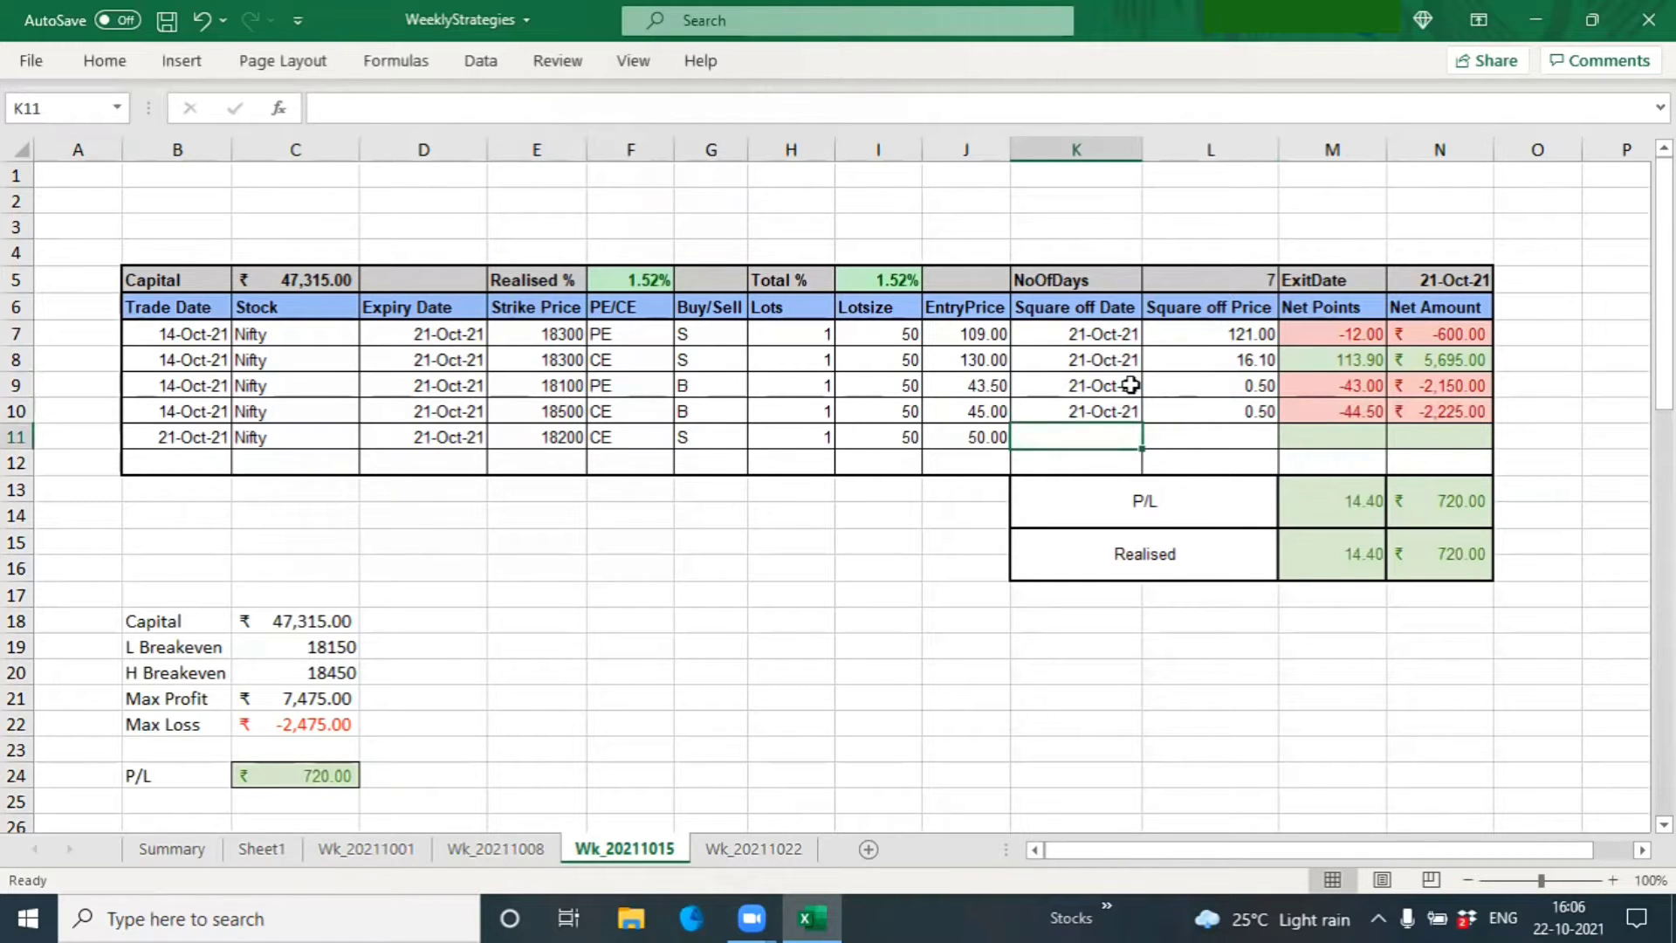
# Square off the last trade on 21-Oct-21 at an exit price of 0.15.
pyautogui.press('Tab')
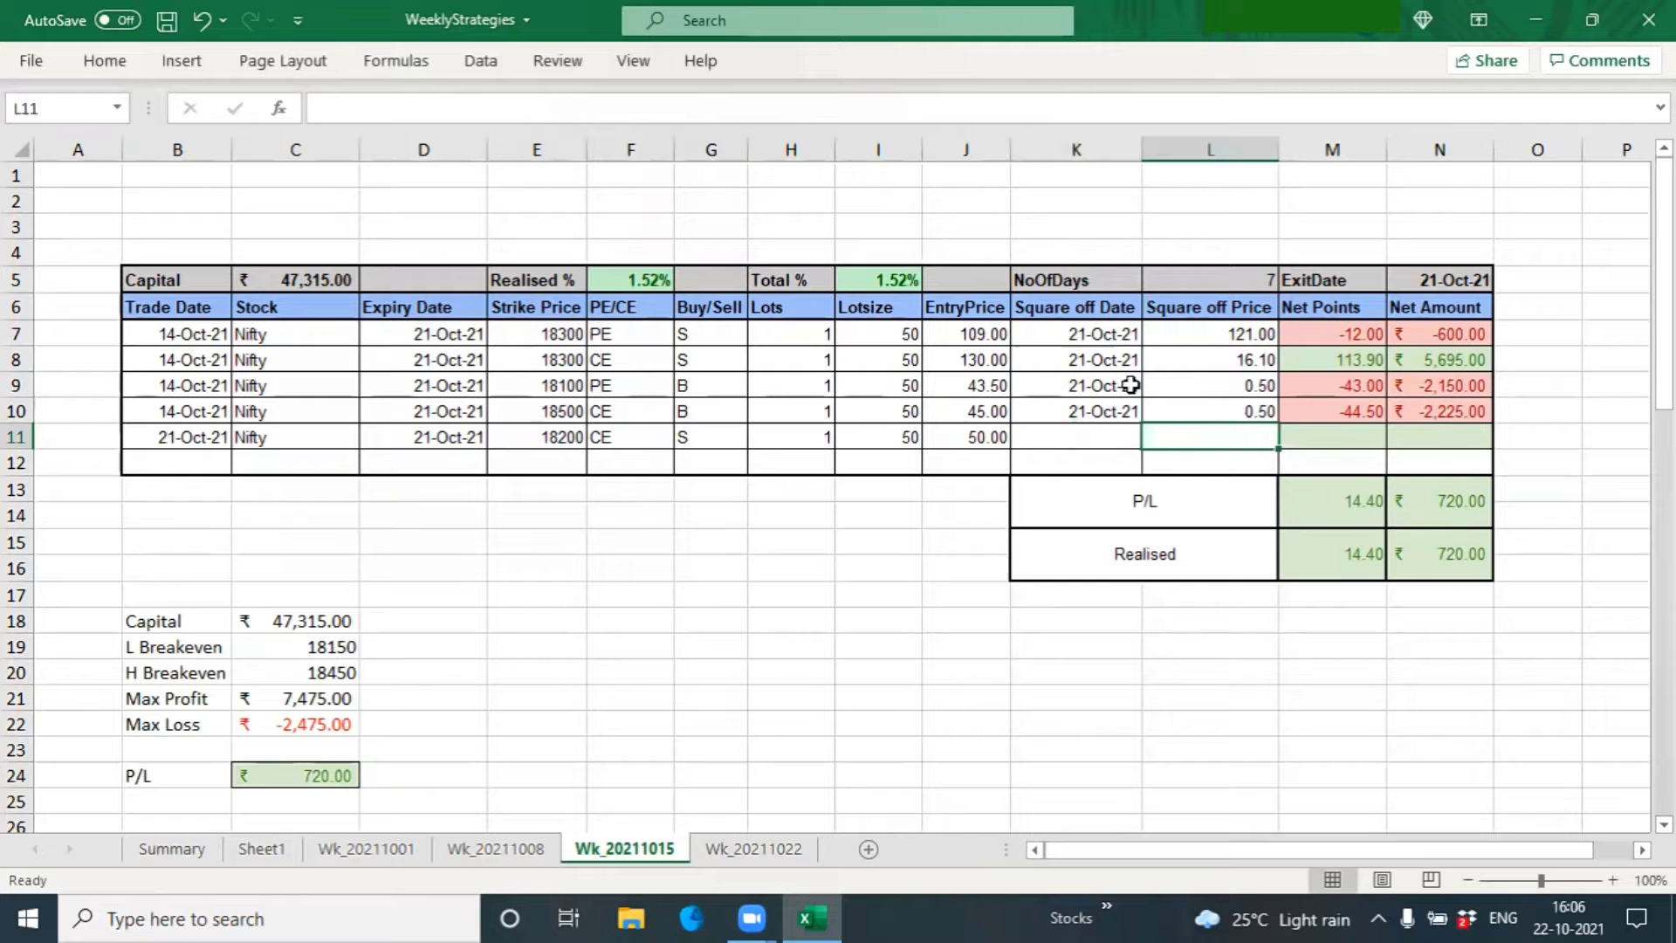
pyautogui.write('.15')
pyautogui.press('Left')
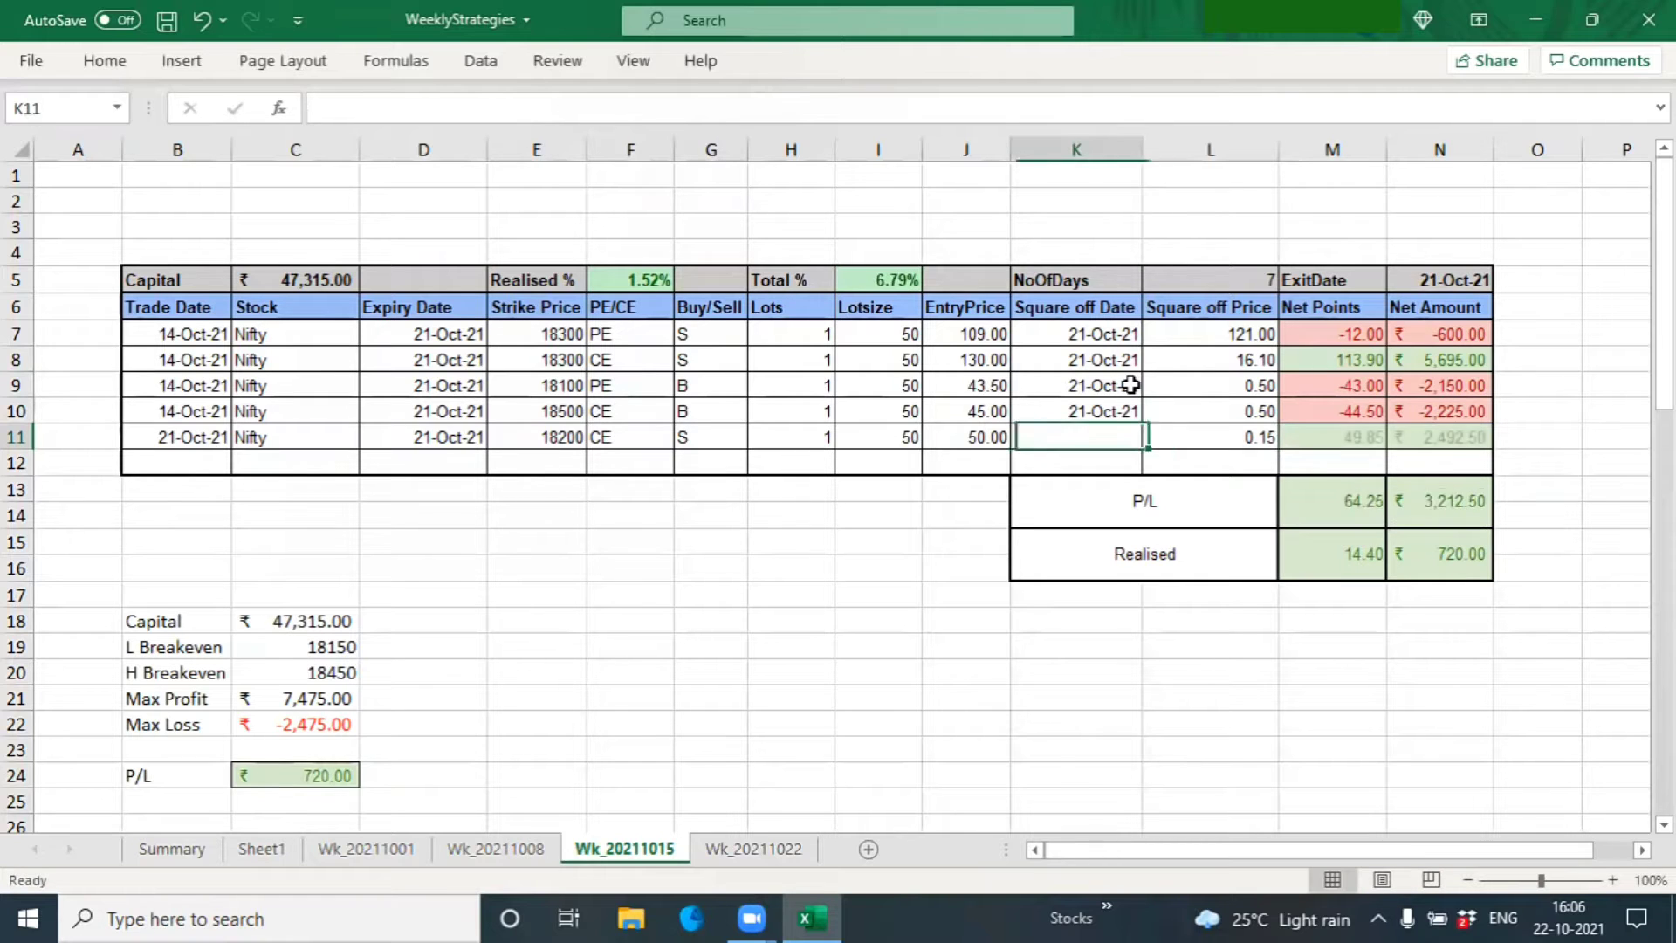
pyautogui.write('21-o')
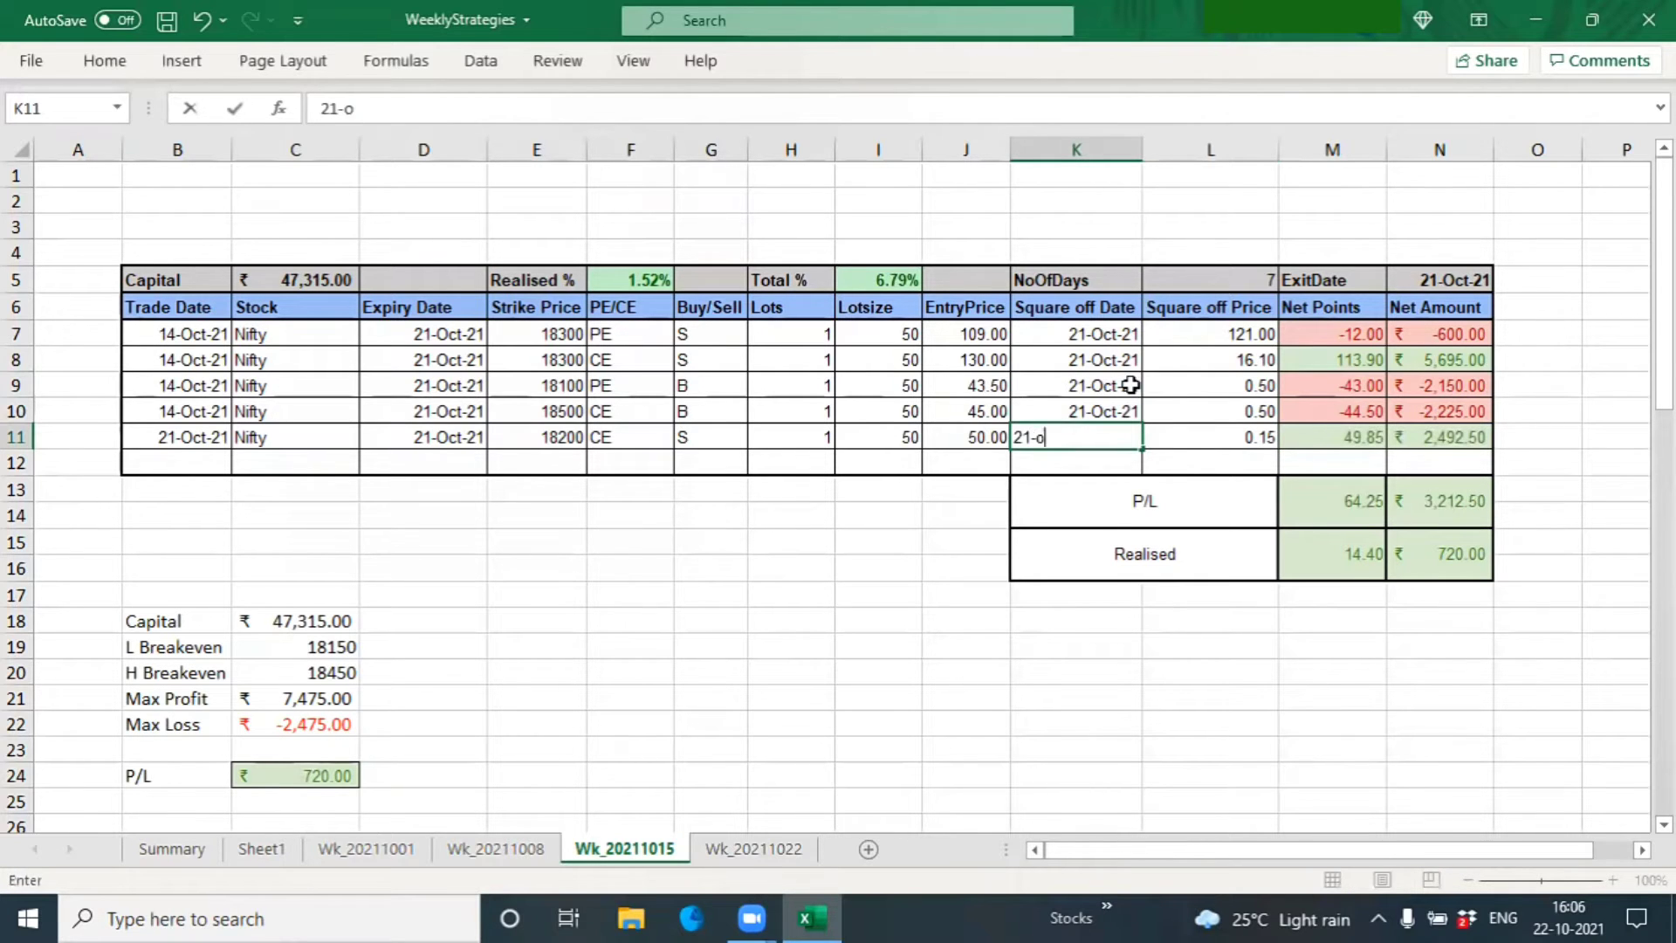
pyautogui.write('ct')
pyautogui.press('Right')
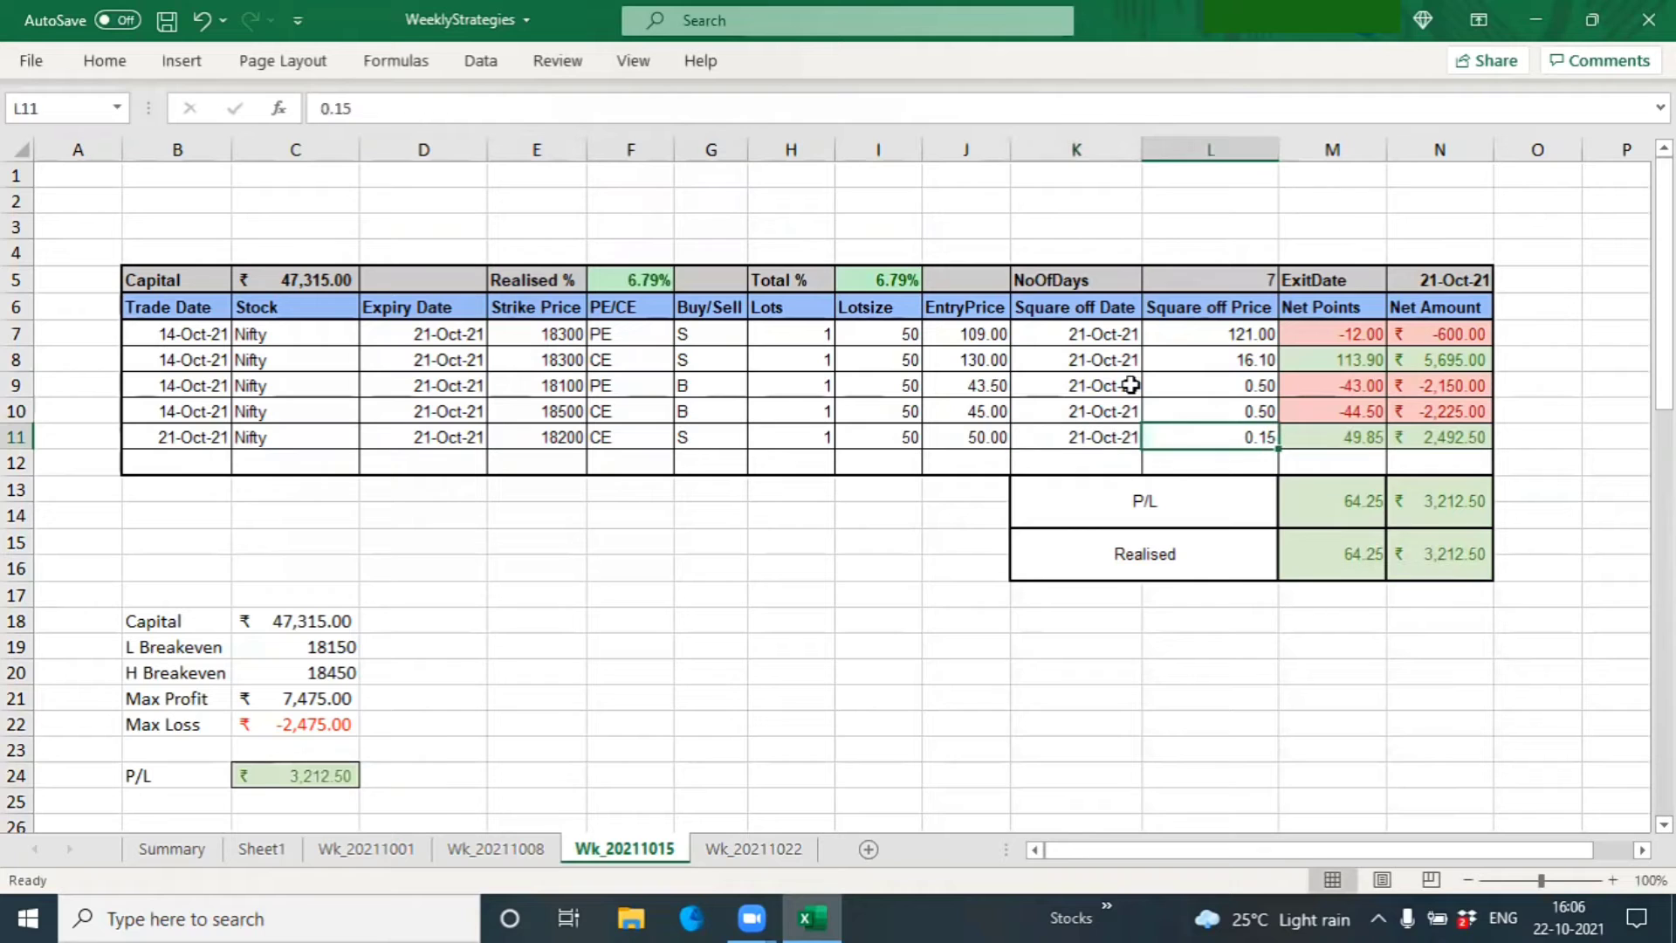
pyautogui.click(393, 672)
# Save the workbook and look over the Wk_20211001 sheet.
pyautogui.click(1448, 558)
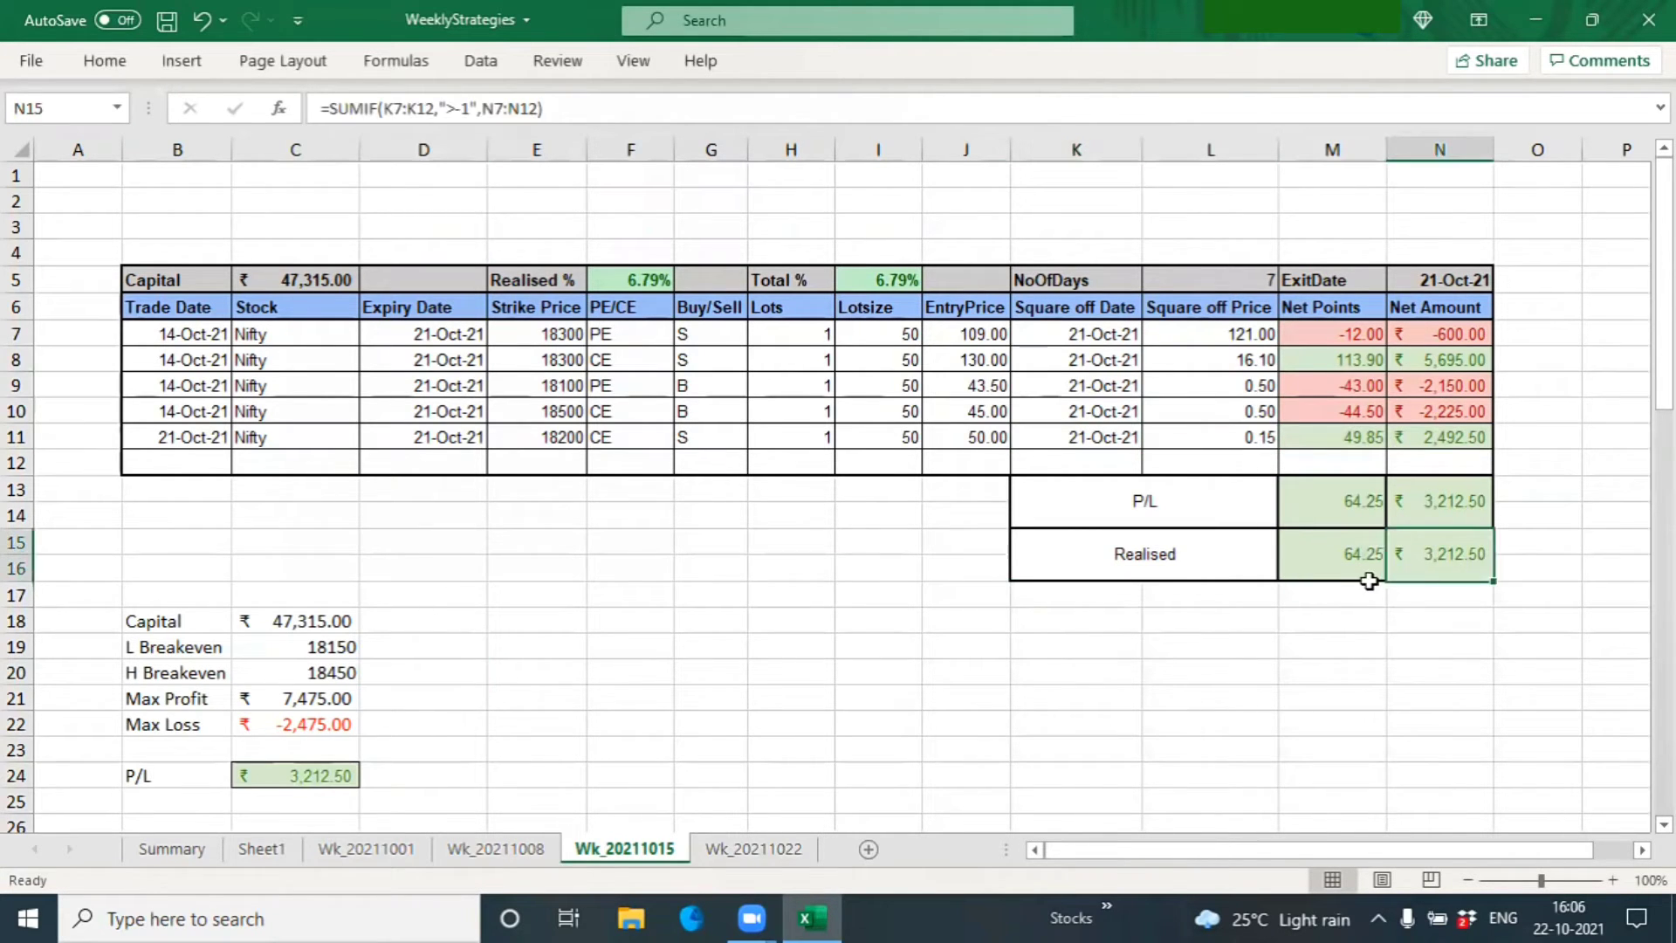
pyautogui.hotkey('ctrl', 's')
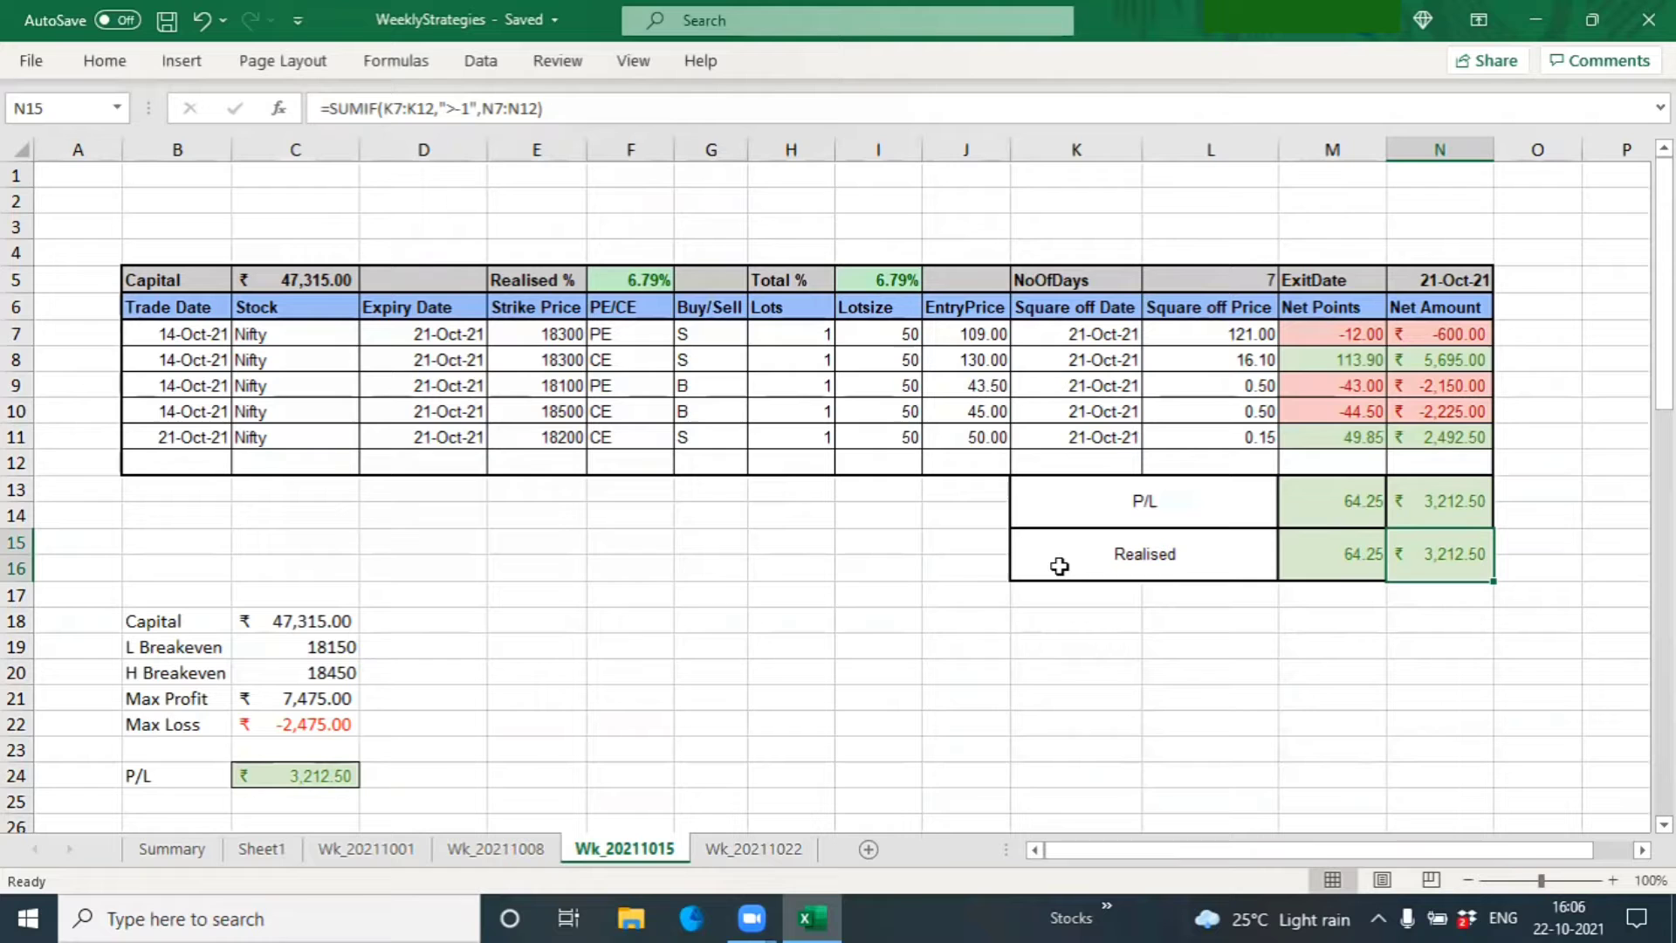
pyautogui.hotkey('ctrl', 'pageup')
pyautogui.hotkey('ctrl', 'pageup')
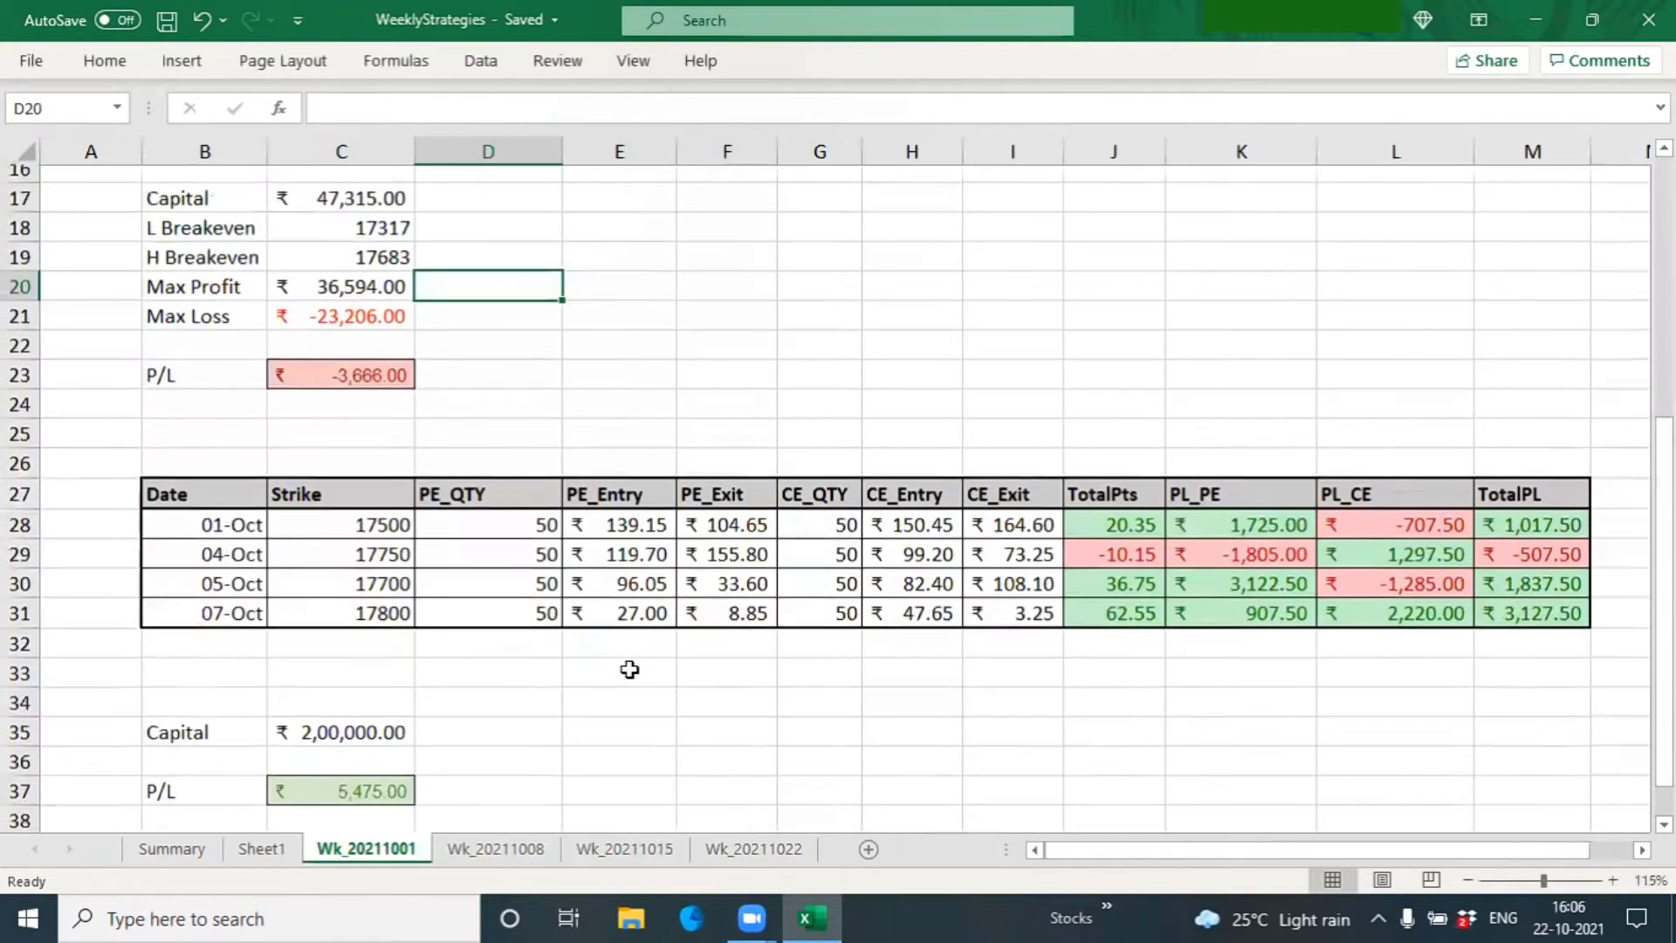
pyautogui.scroll(5, 430, 708)
pyautogui.keyDown('ctrl'); pyautogui.scroll(-1, 404, 736); pyautogui.keyUp('ctrl')
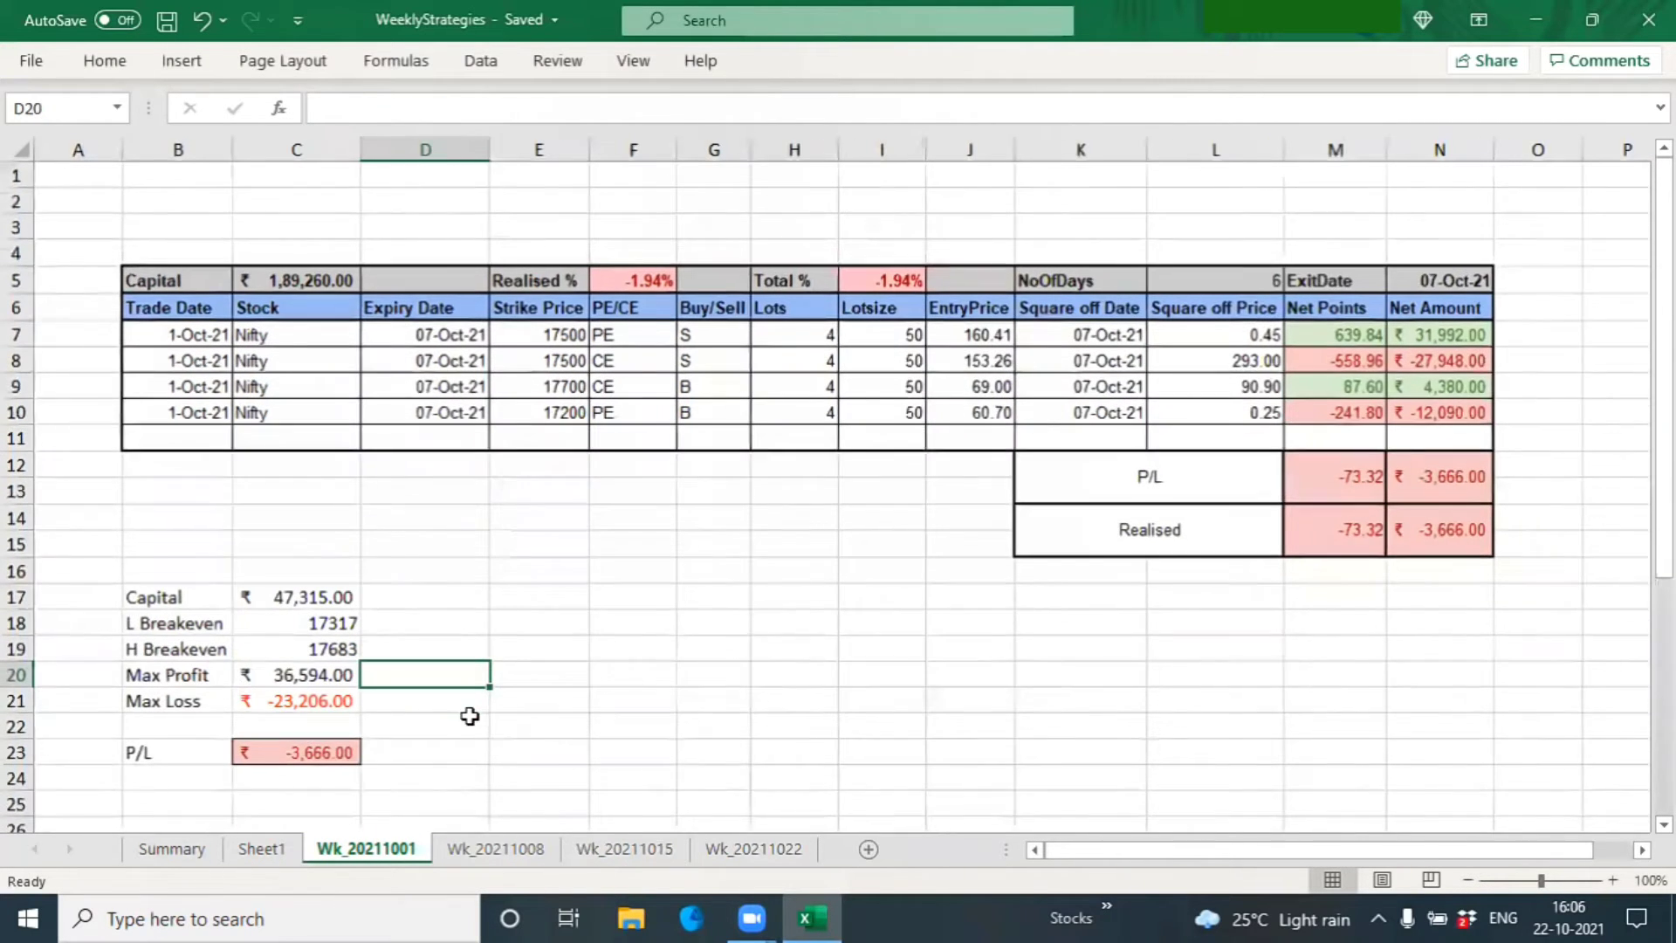
pyautogui.click(347, 749)
# Check the Wk_20211008 sheet's Actual PL reference, then go back to Wk_20211015.
pyautogui.click(509, 849)
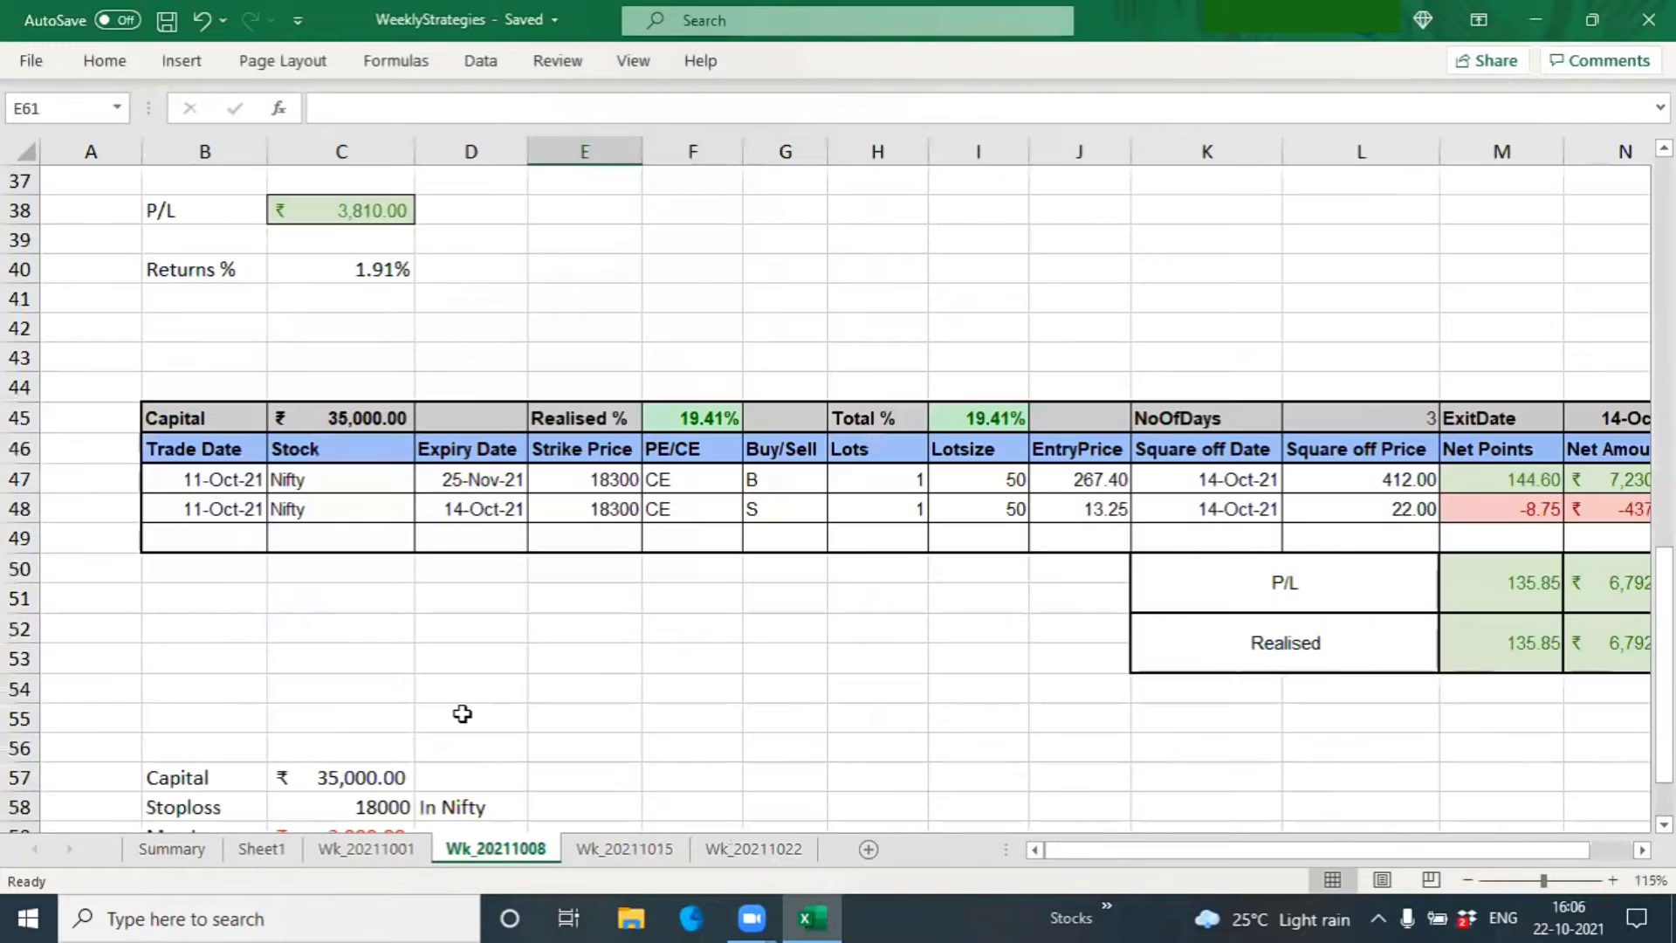
pyautogui.keyDown('ctrl'); pyautogui.scroll(-1, 462, 714); pyautogui.keyUp('ctrl')
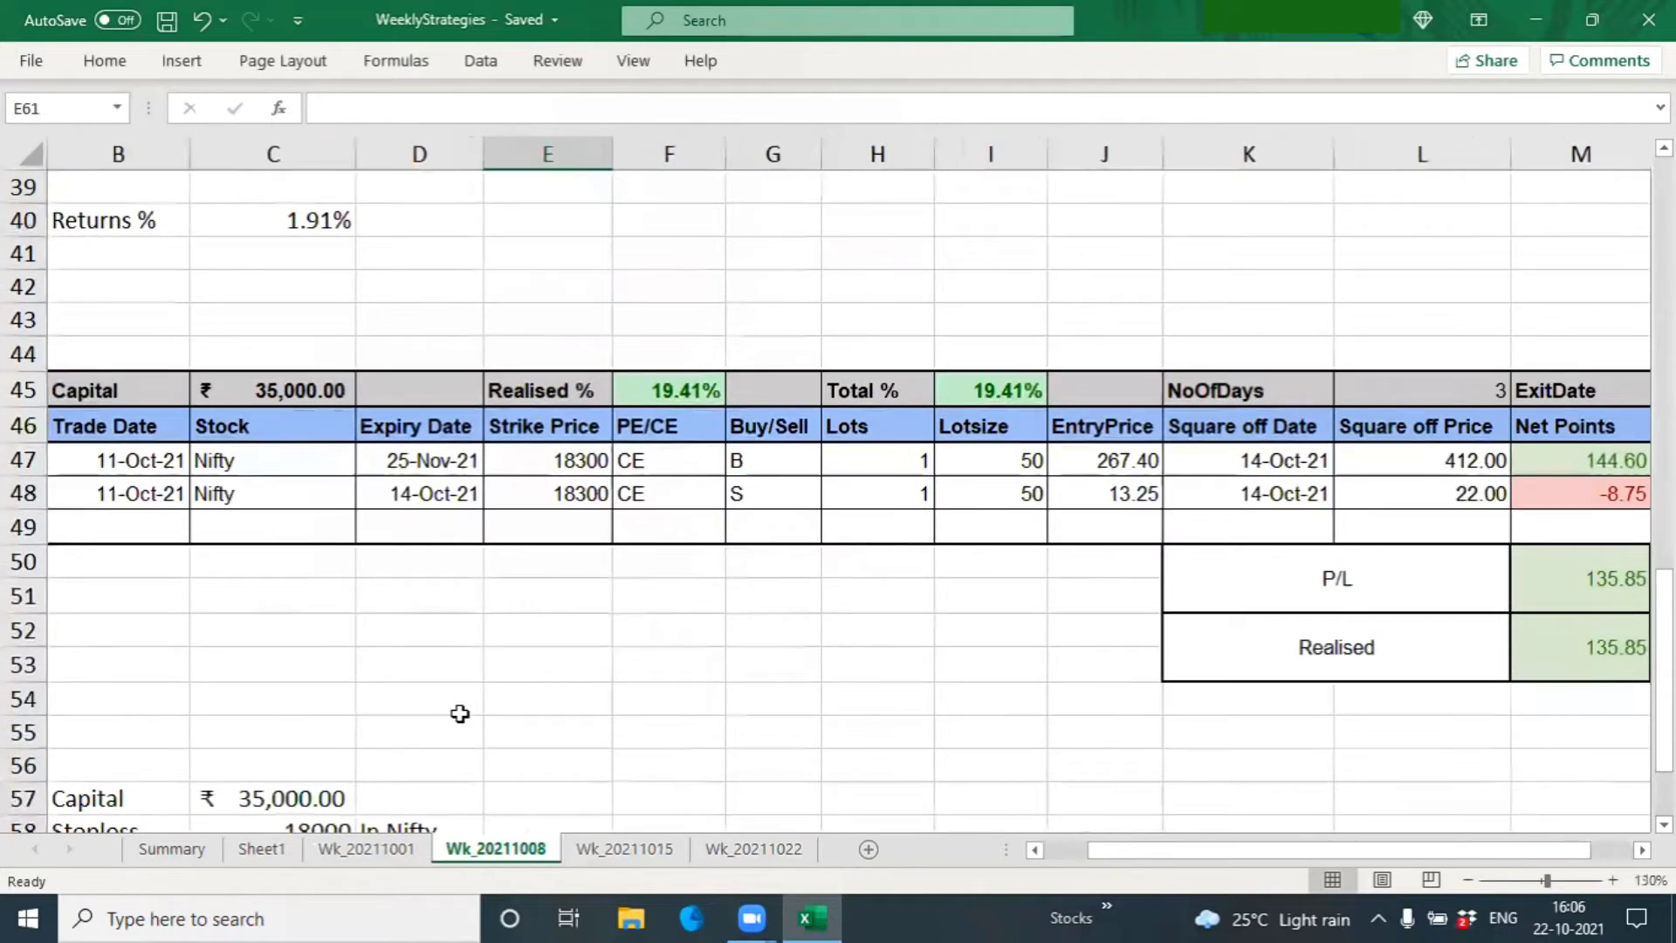
pyautogui.scroll(10, 467, 716)
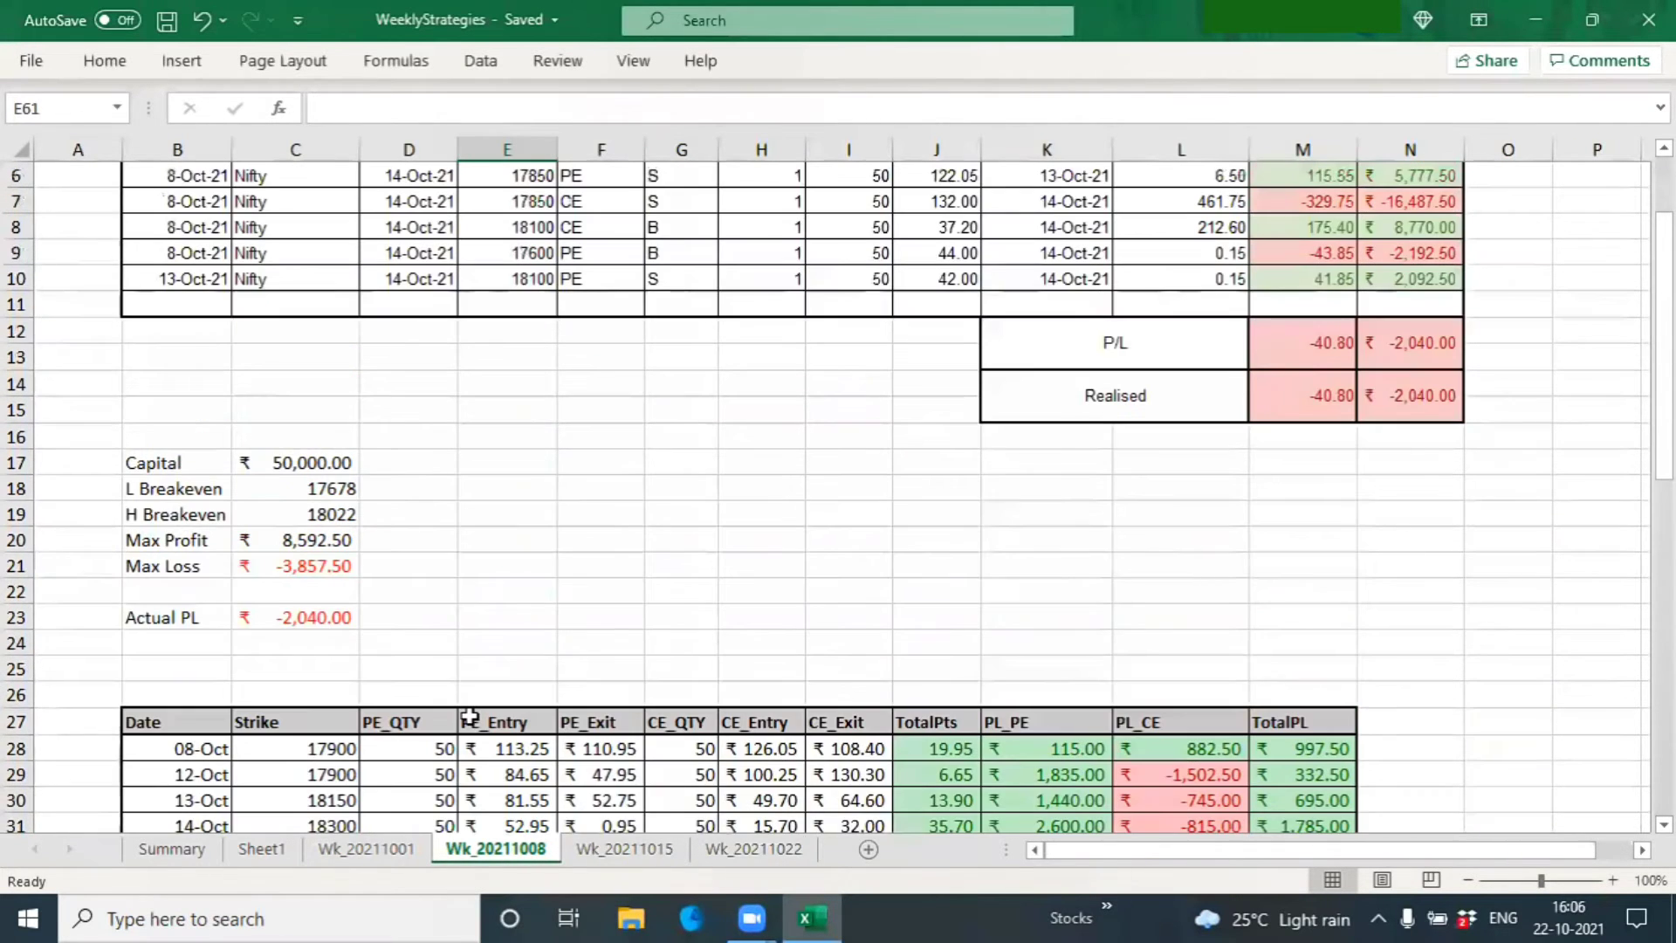
pyautogui.click(328, 613)
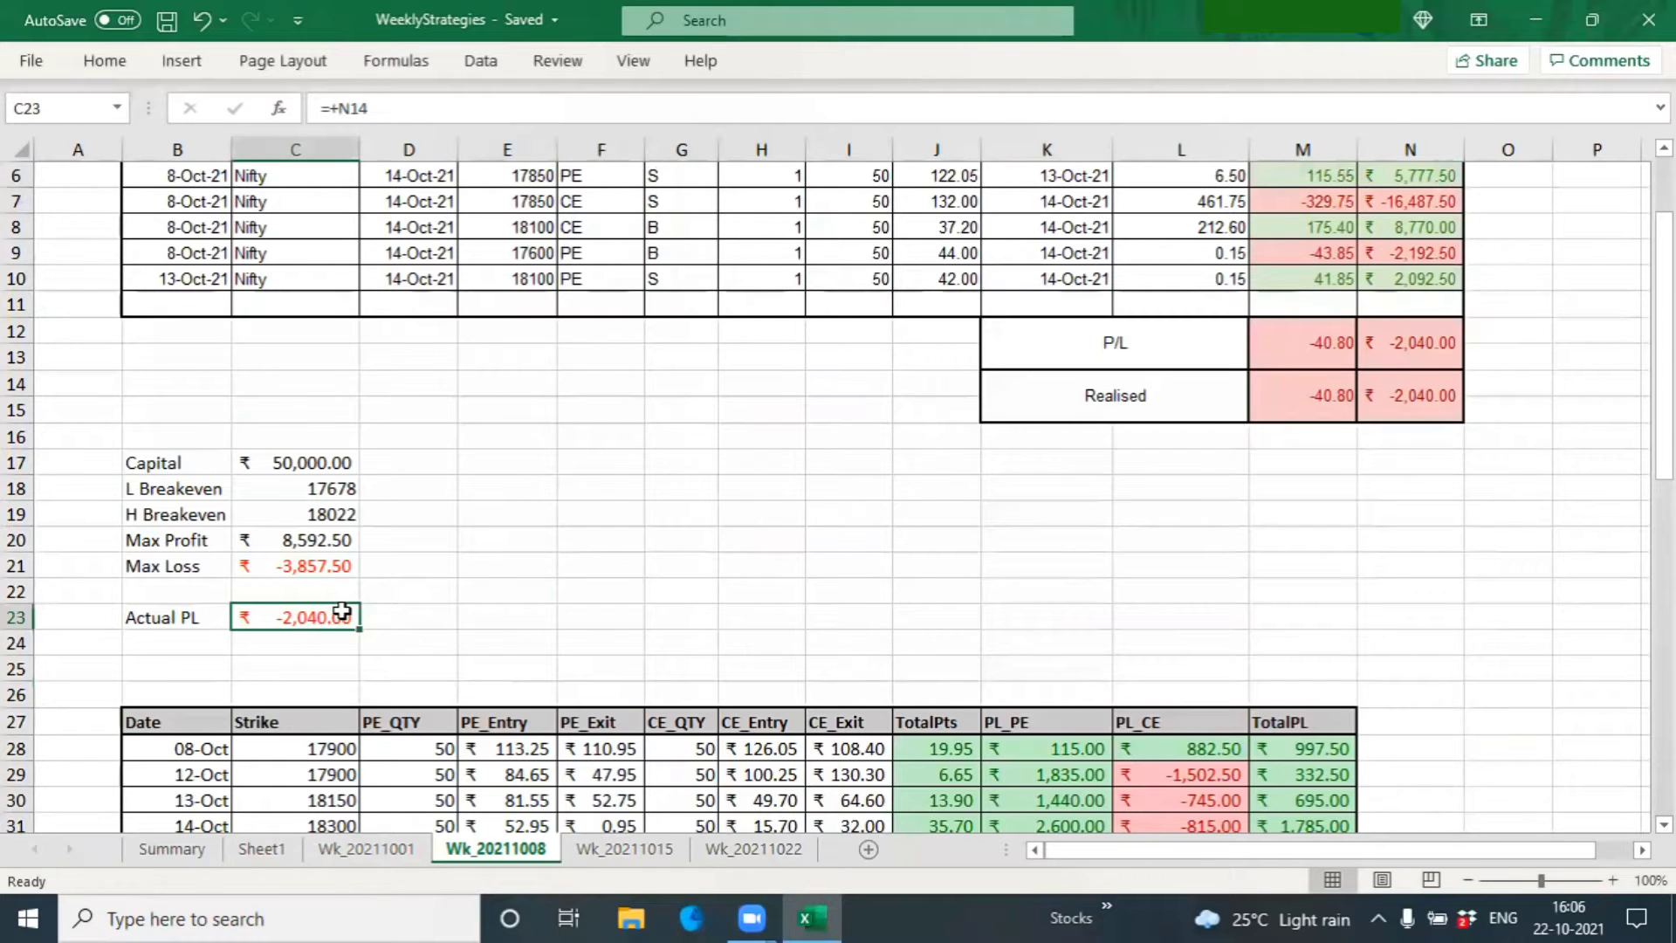
pyautogui.scroll(2, 648, 690)
pyautogui.click(593, 846)
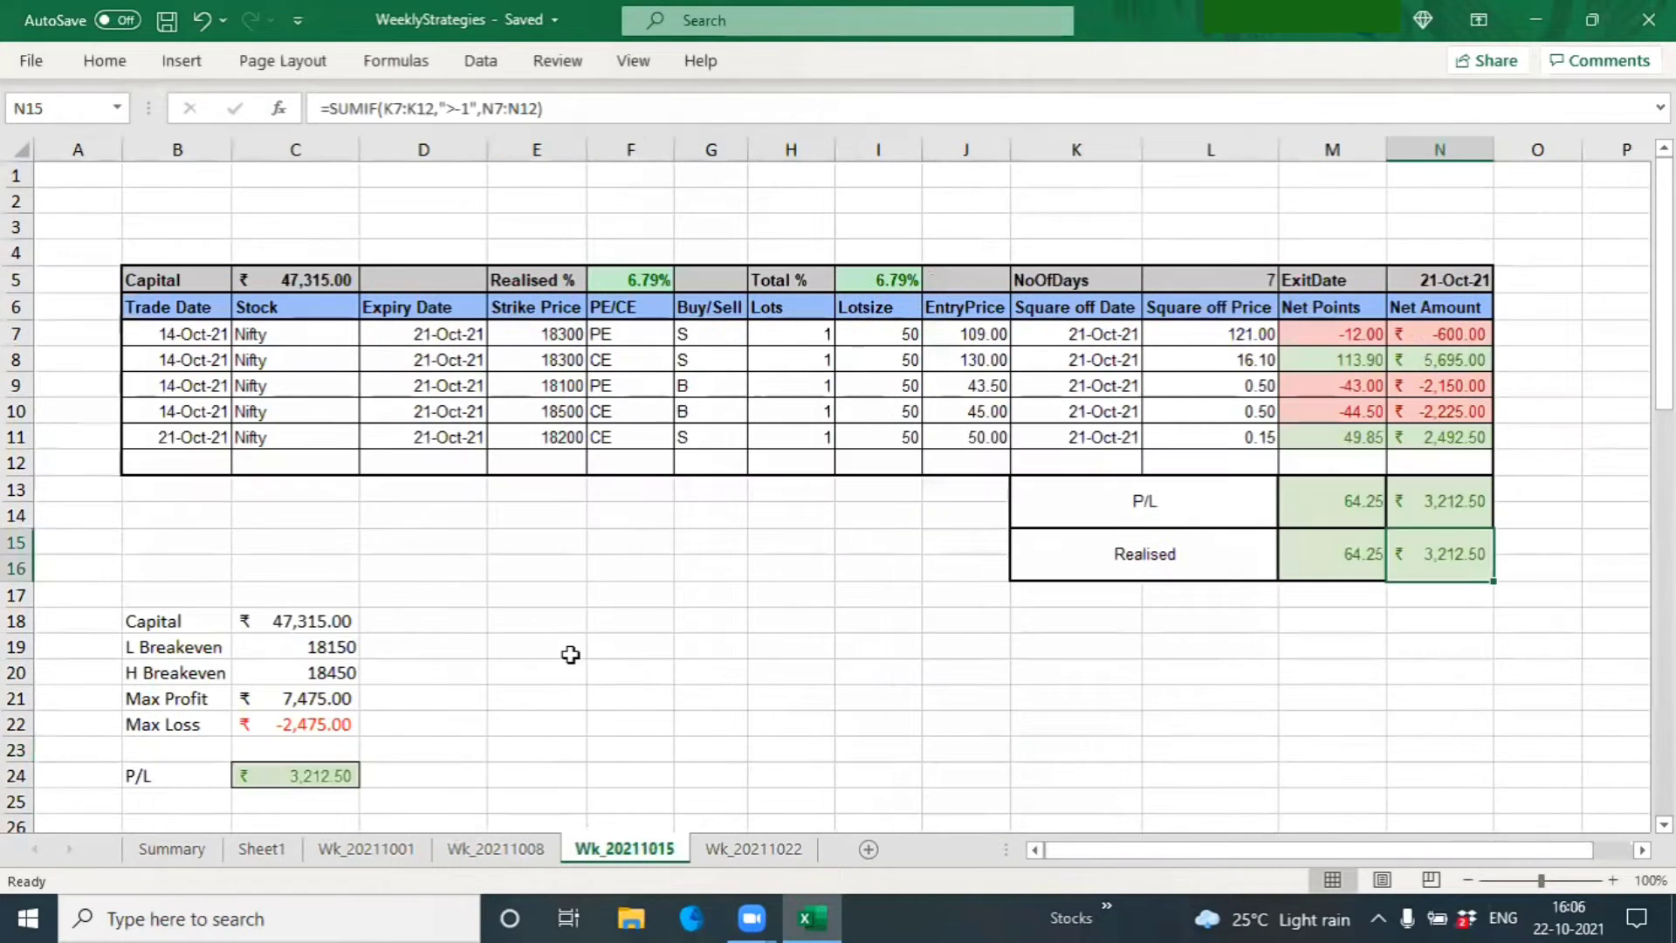
# Check C24's P/L formula, then scroll down to the second trade table in rows 29–37.
pyautogui.click(329, 774)
pyautogui.scroll(-1, 524, 698)
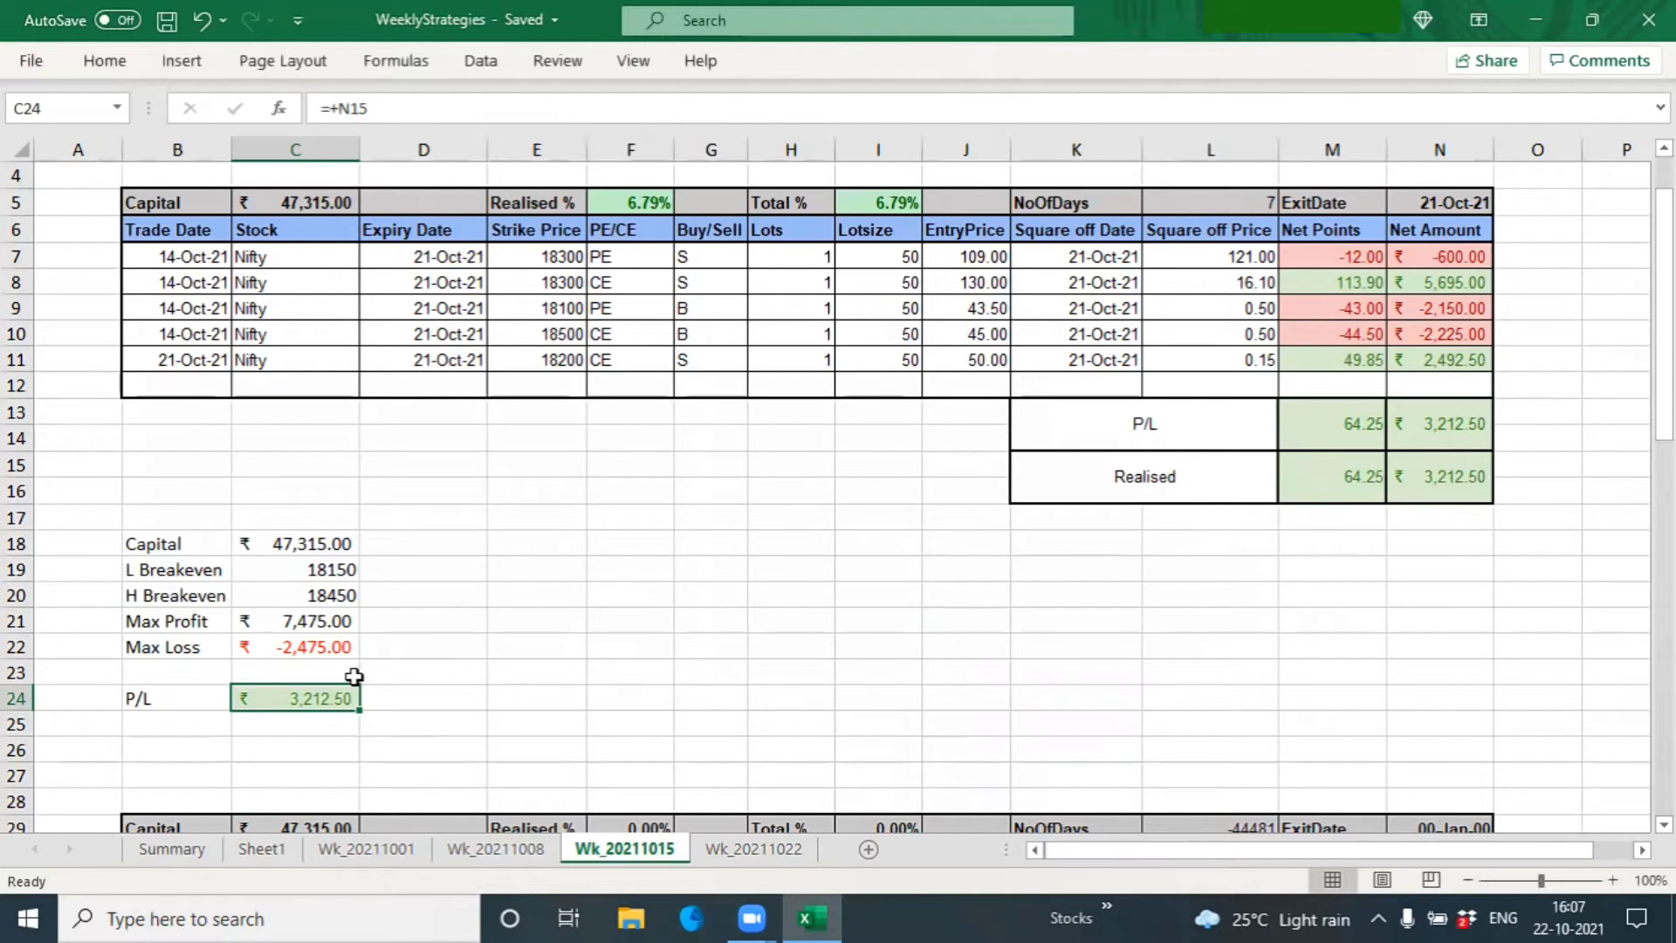
pyautogui.scroll(-1, 460, 650)
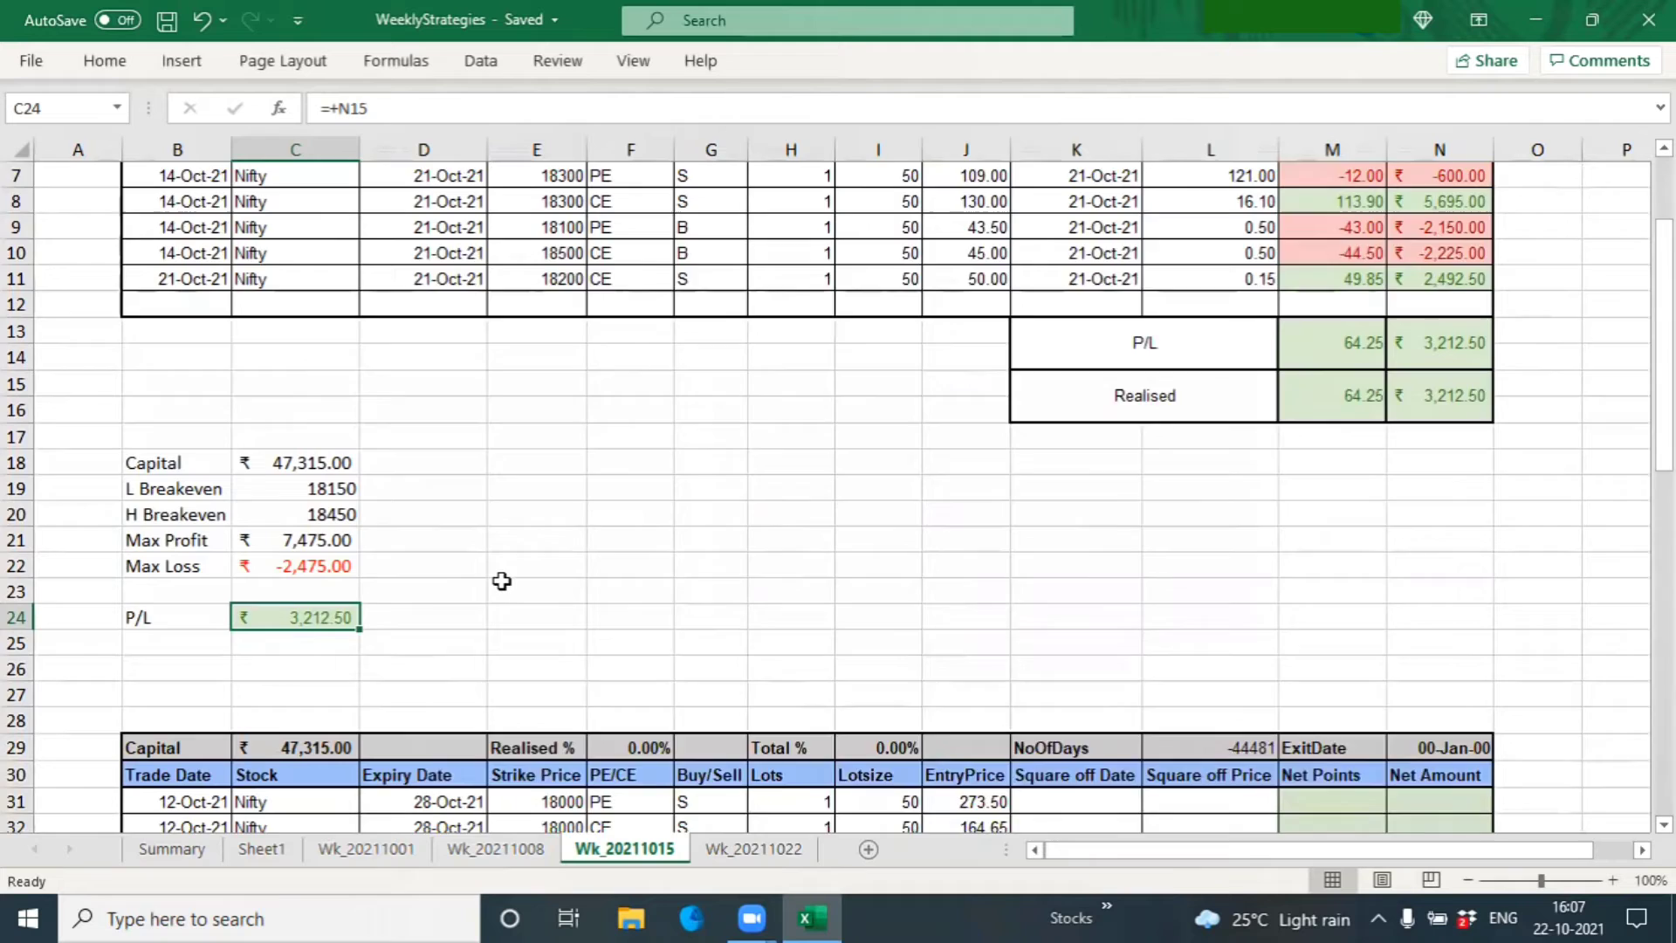
pyautogui.scroll(-3, 502, 580)
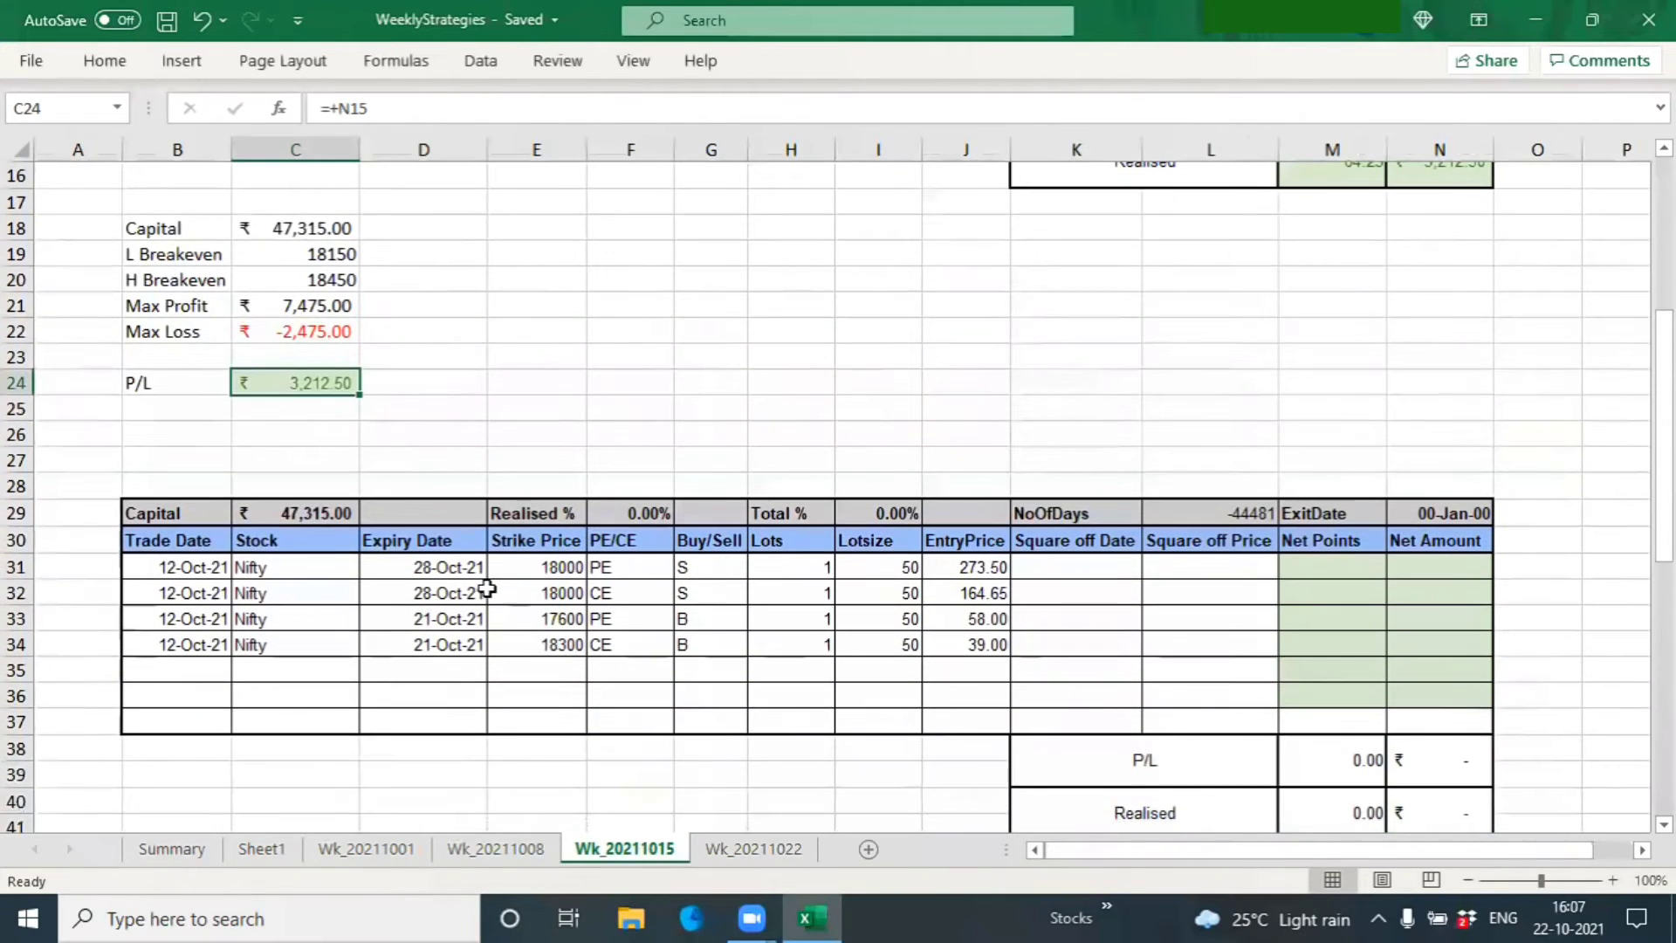
pyautogui.scroll(-1, 548, 579)
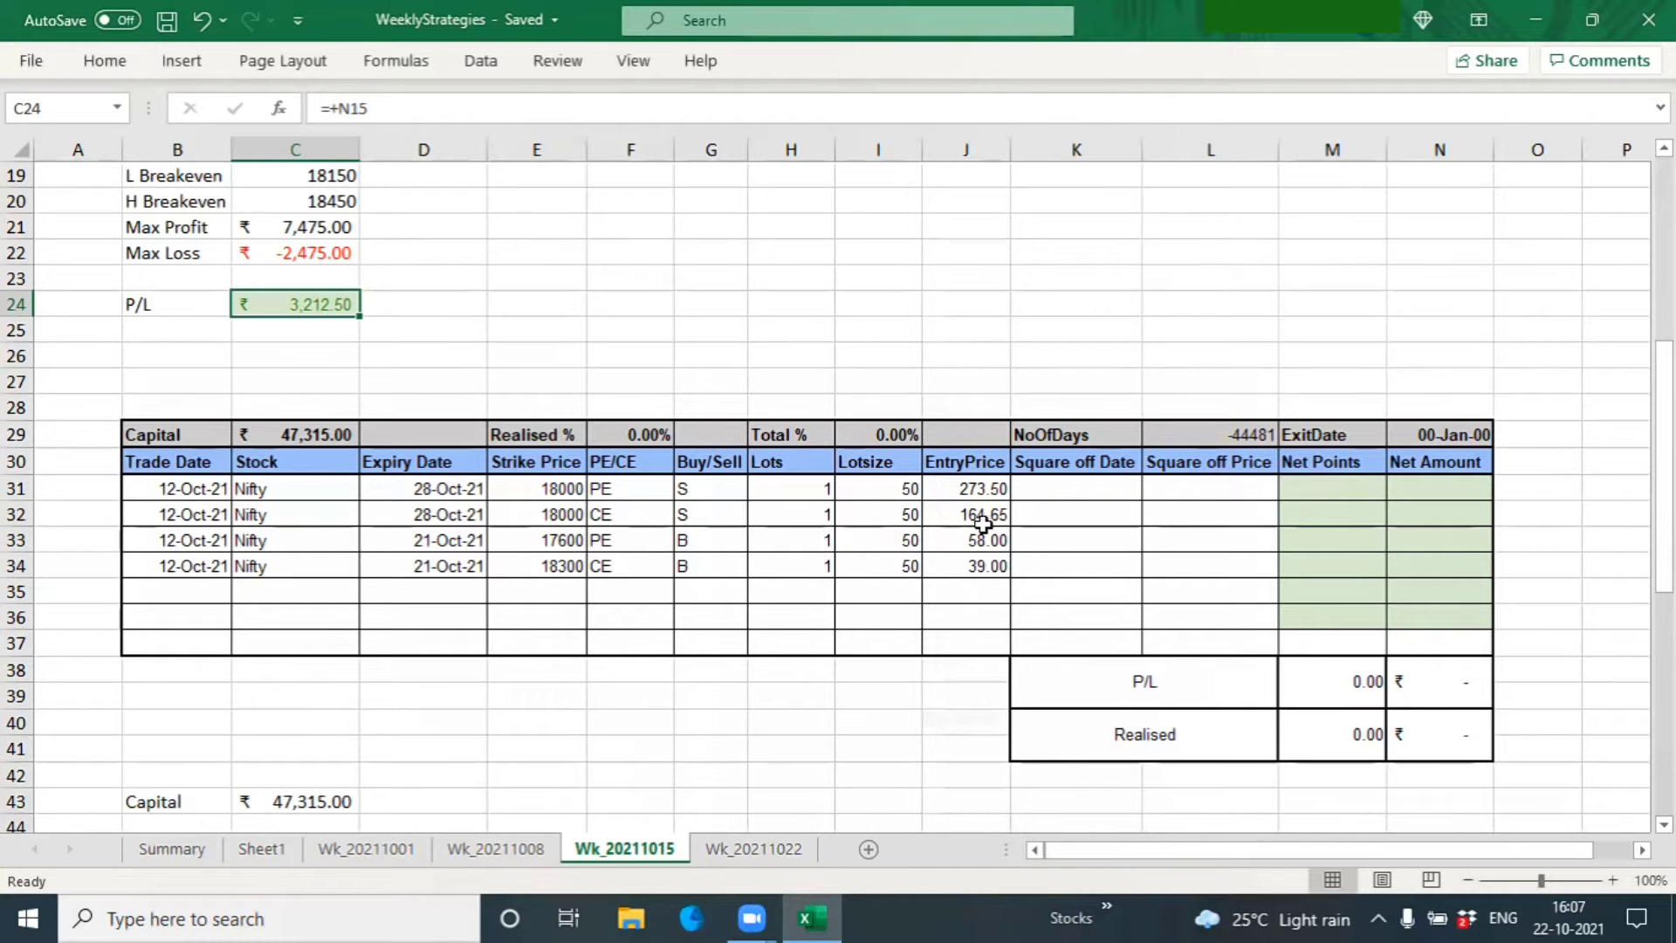
# Square off the first 12-Oct trade on 13-Oct-21 at an exit price of 141.
pyautogui.click(1066, 511)
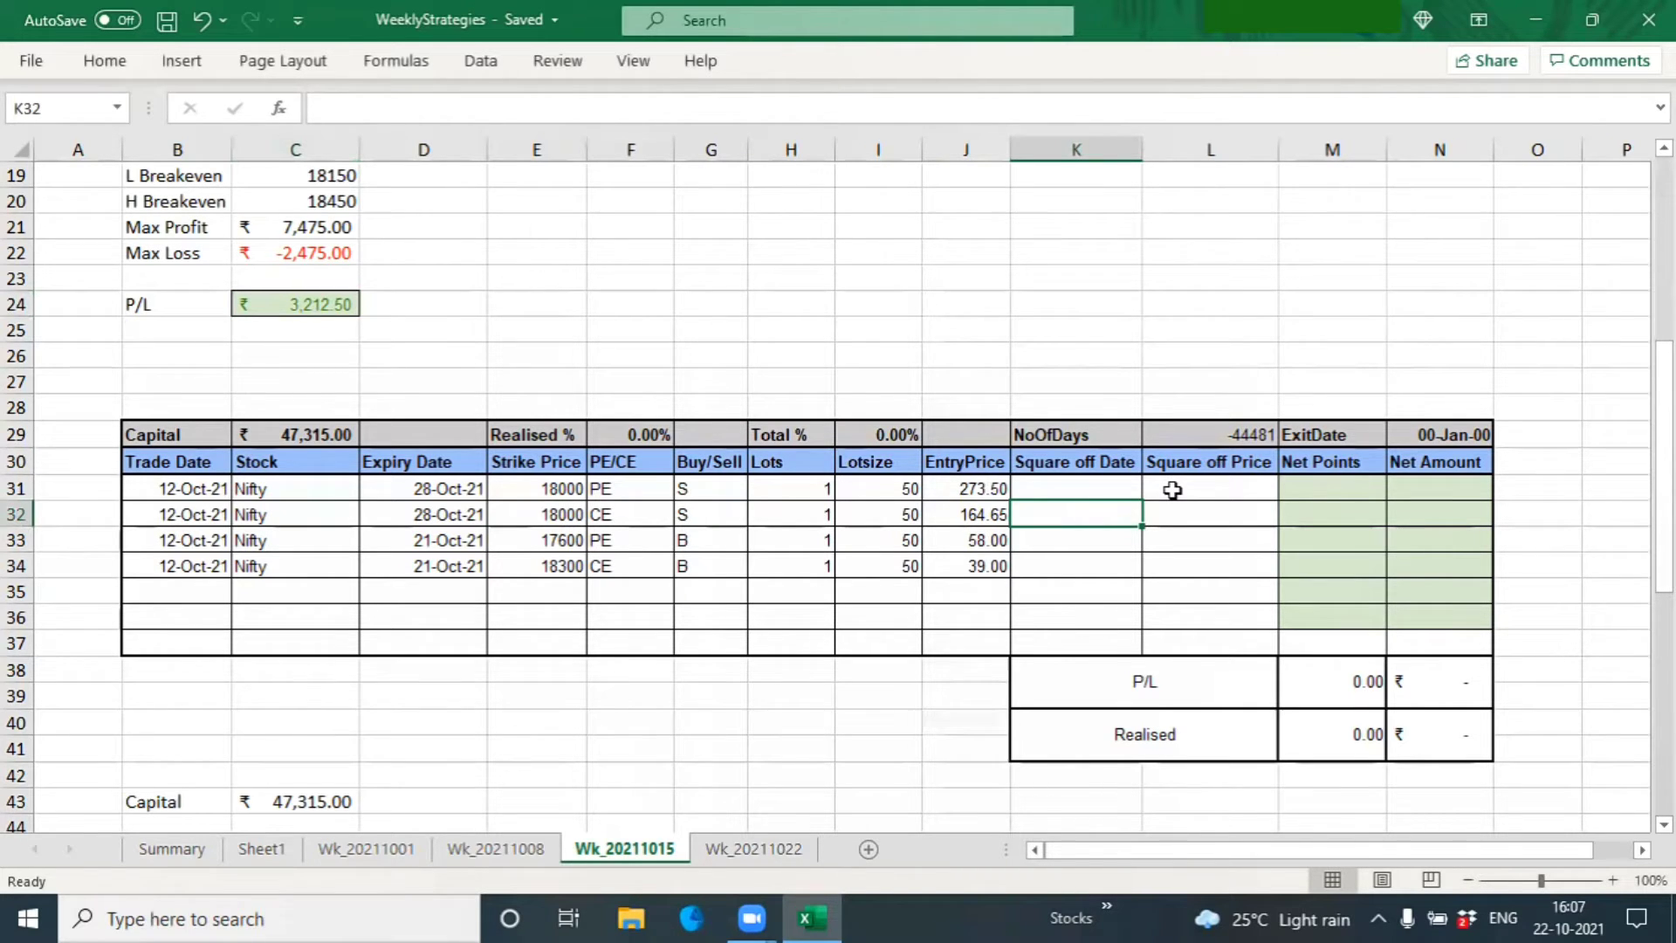
pyautogui.click(1113, 487)
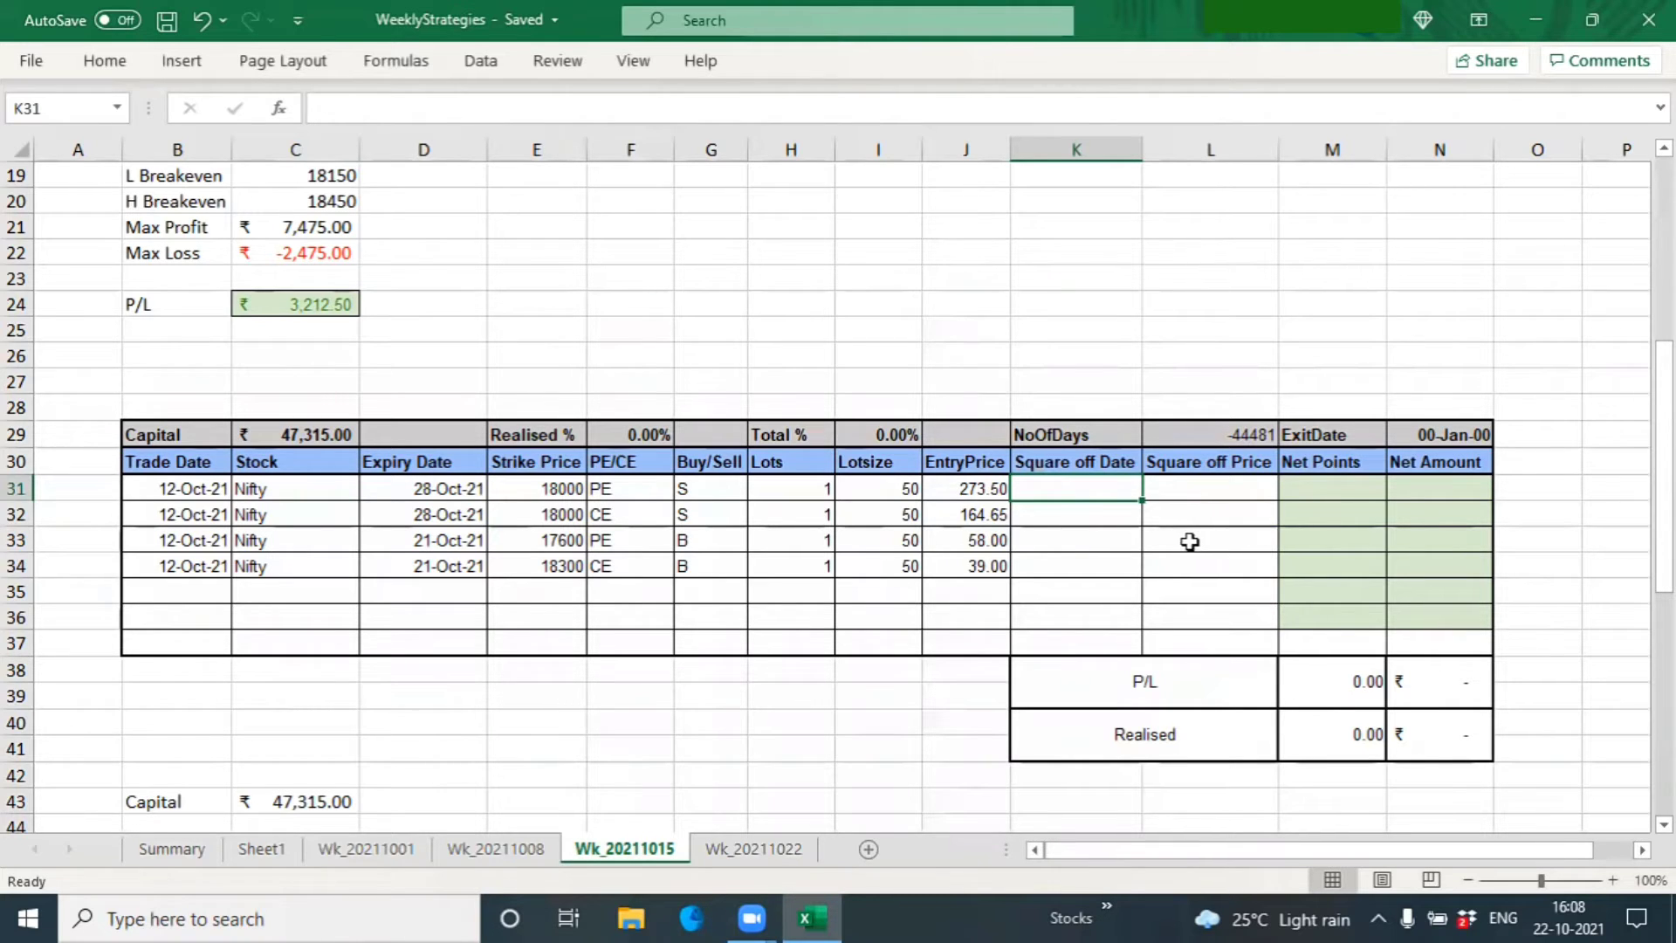
pyautogui.write('13-oct')
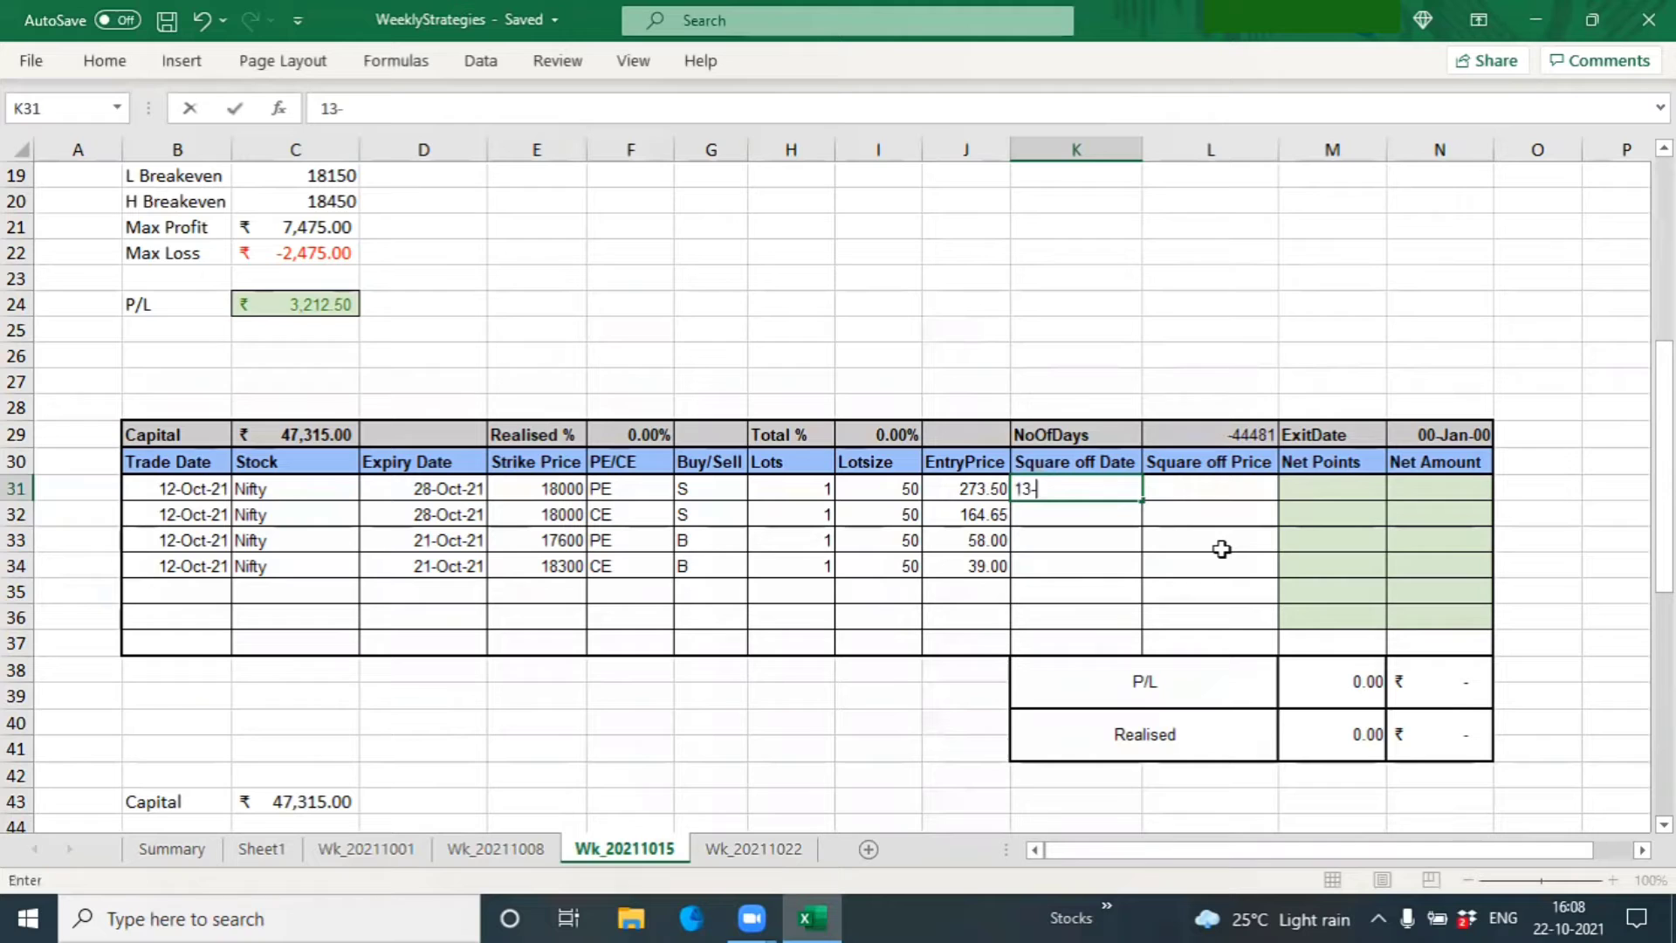
pyautogui.press('Tab')
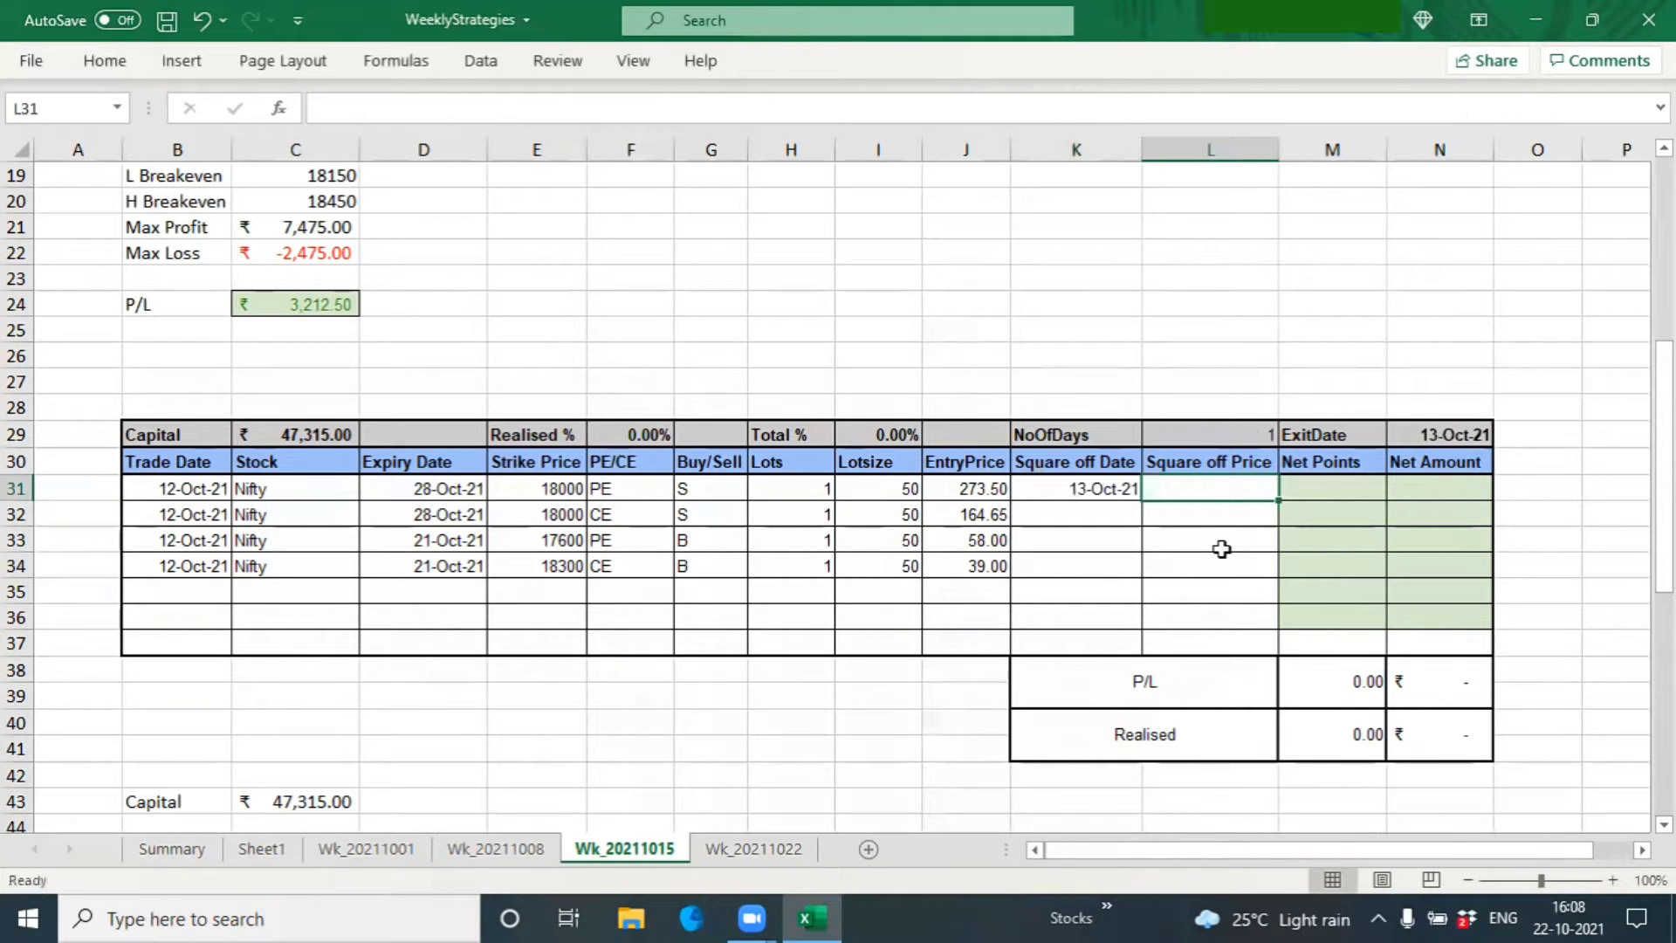
pyautogui.write('141')
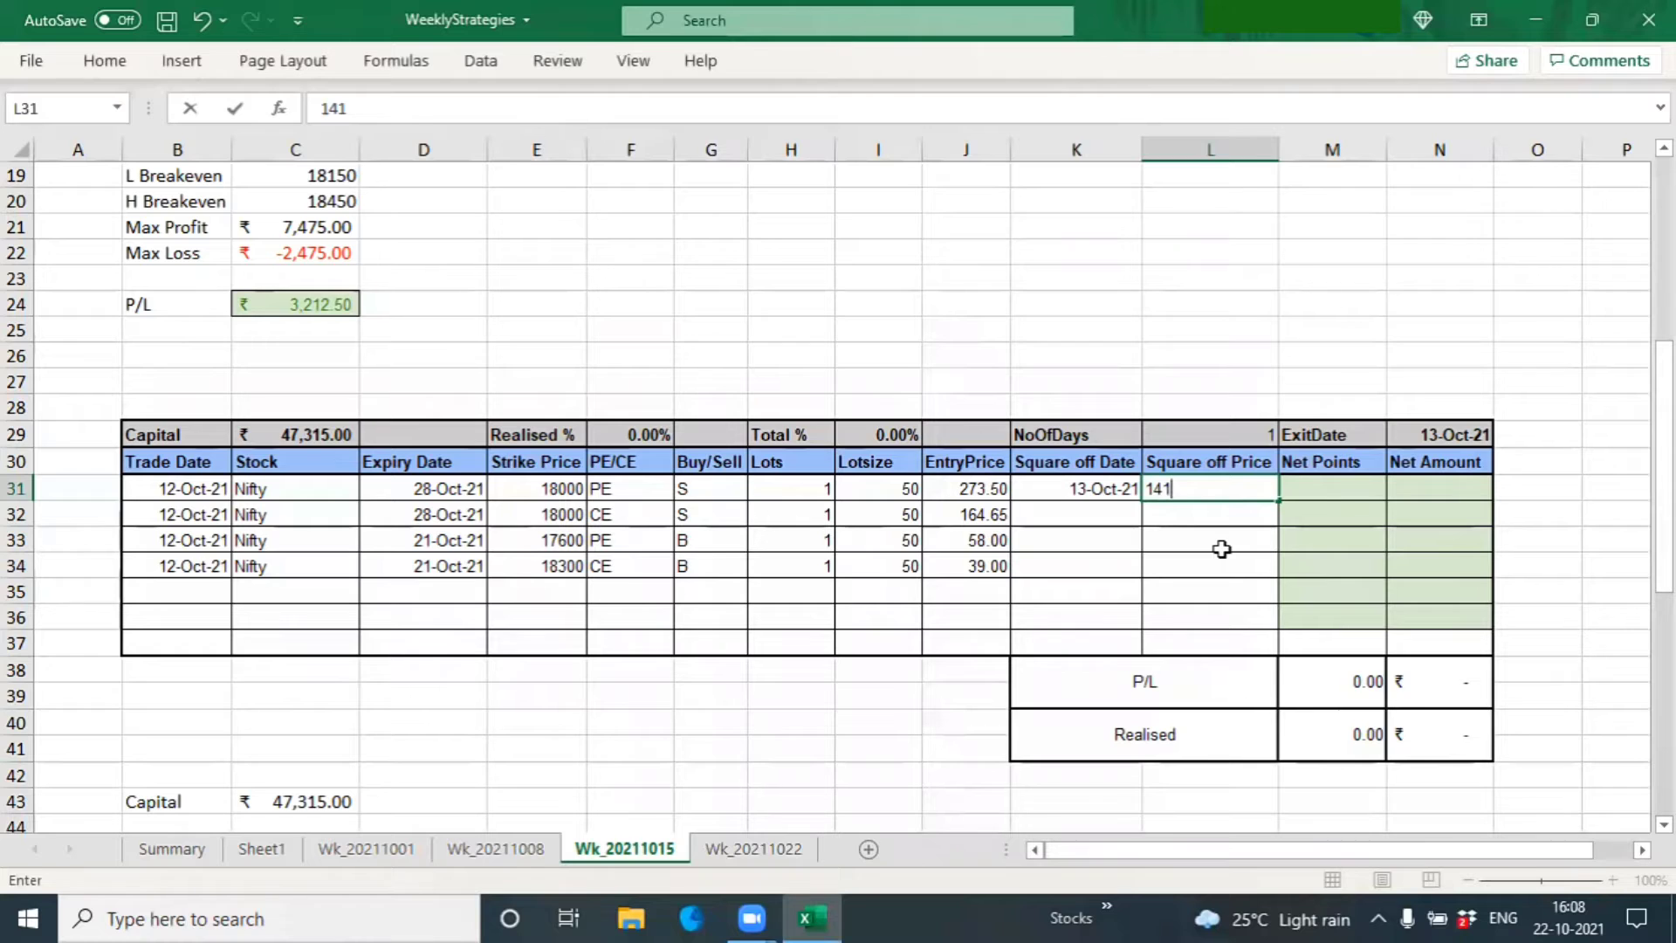
pyautogui.press('Tab')
pyautogui.press('Tab')
# Square off the second 12-Oct trade on 13-Oct-21 at an exit price of 308.
pyautogui.press('Down')
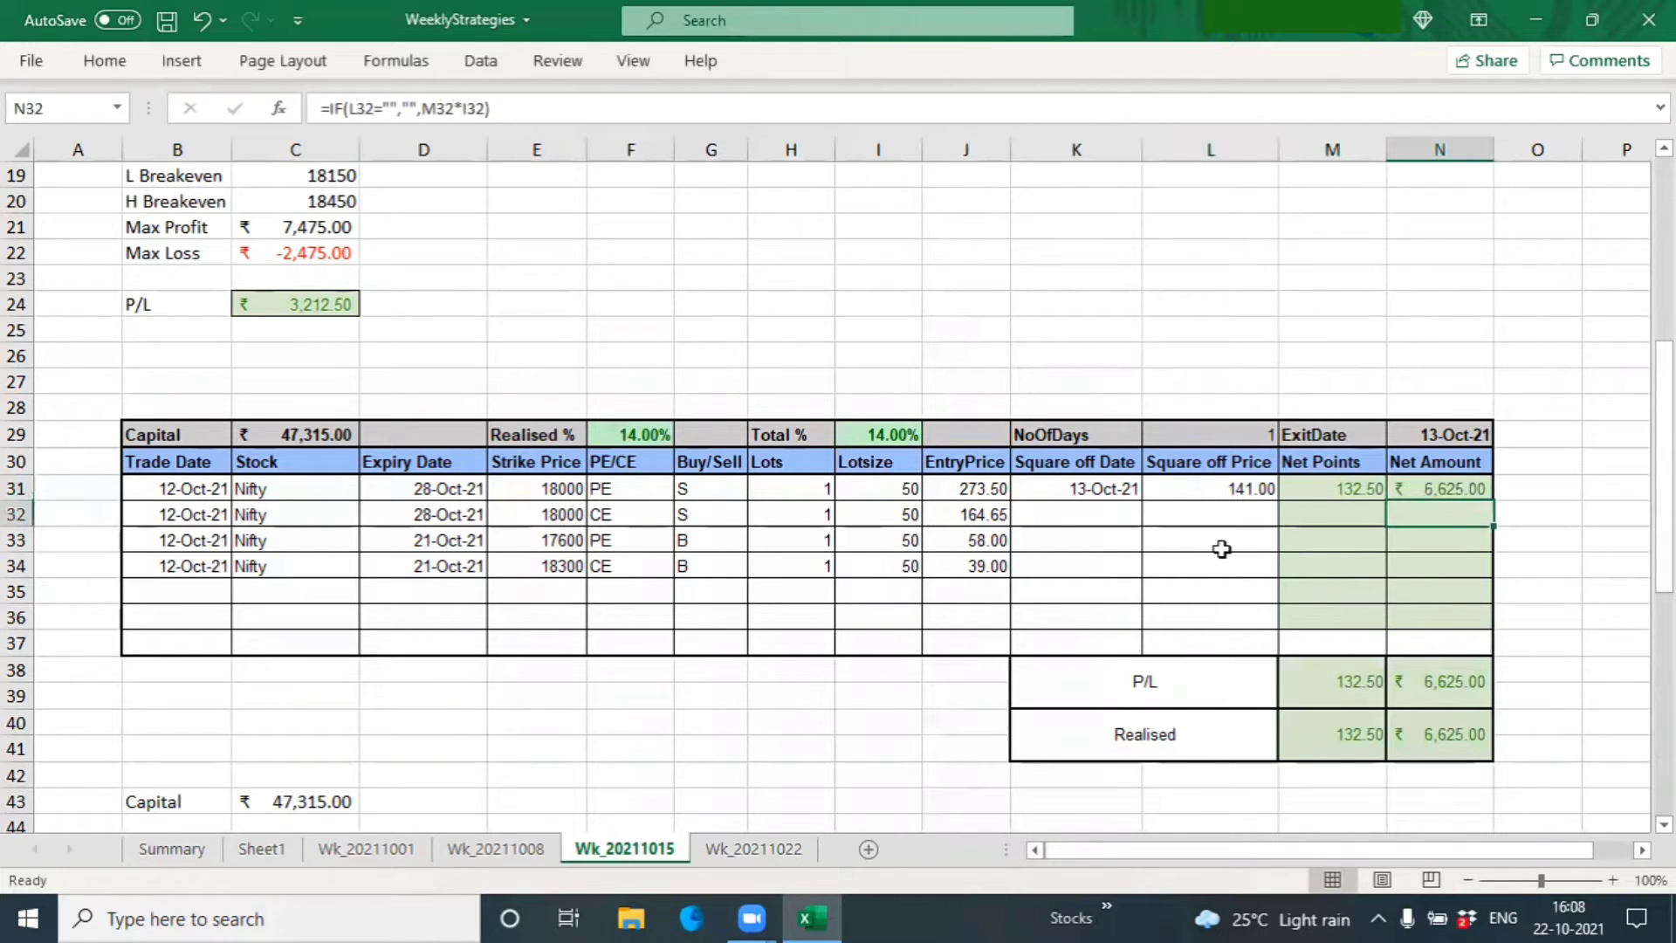
pyautogui.press('Left')
pyautogui.press('Left')
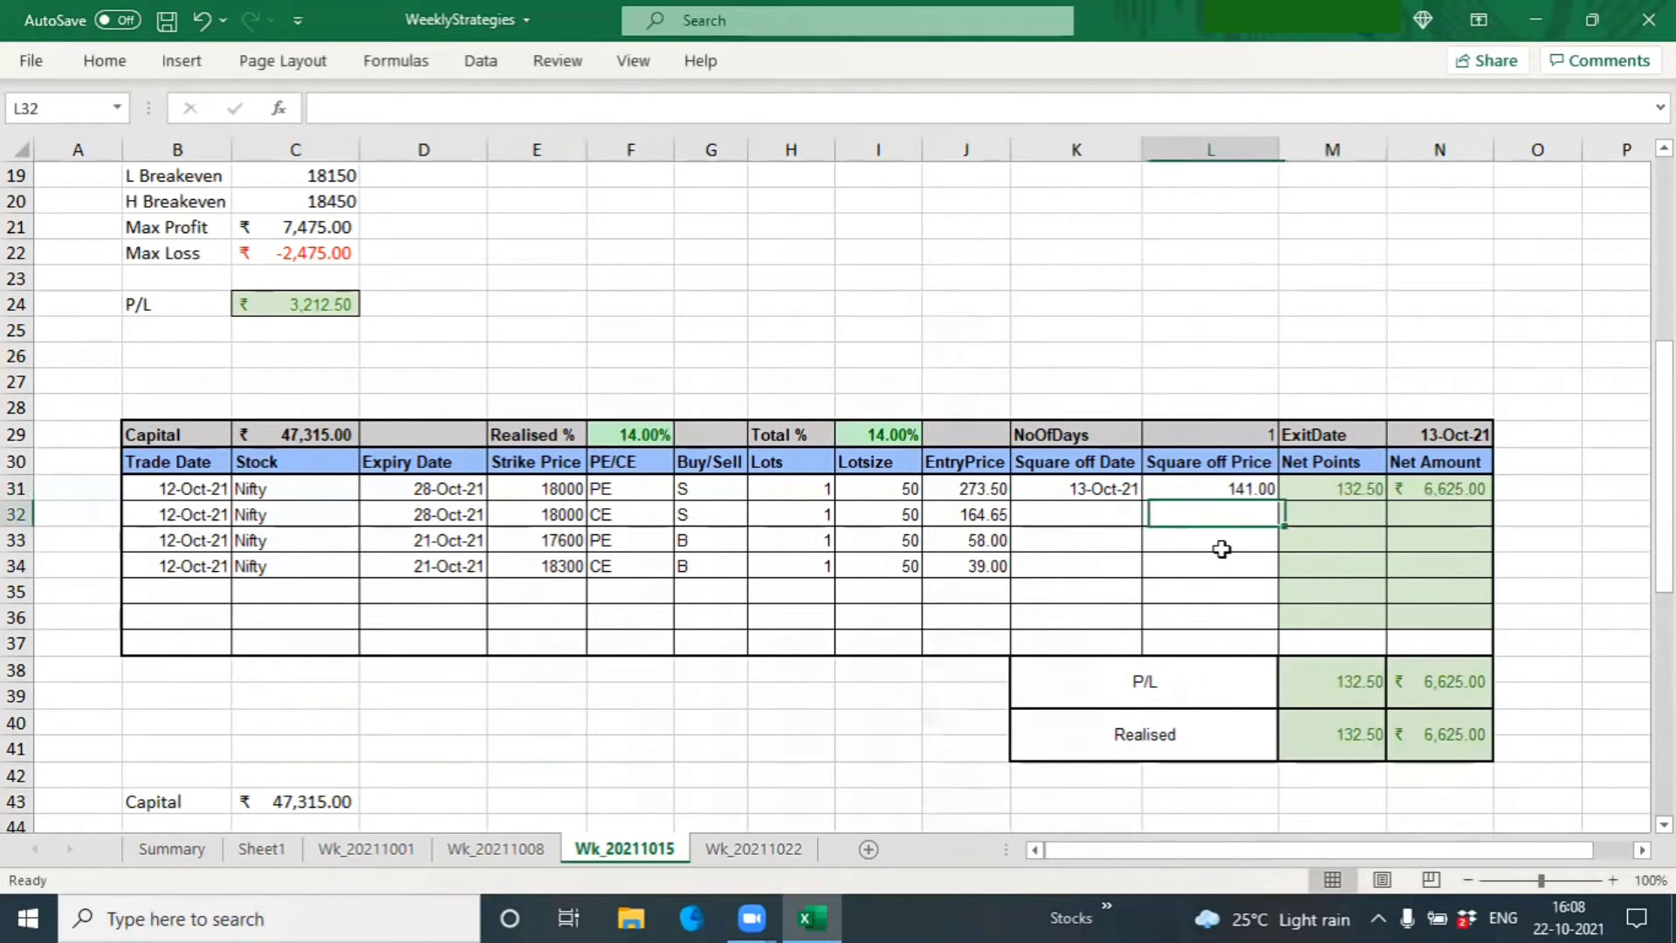
pyautogui.press('Left')
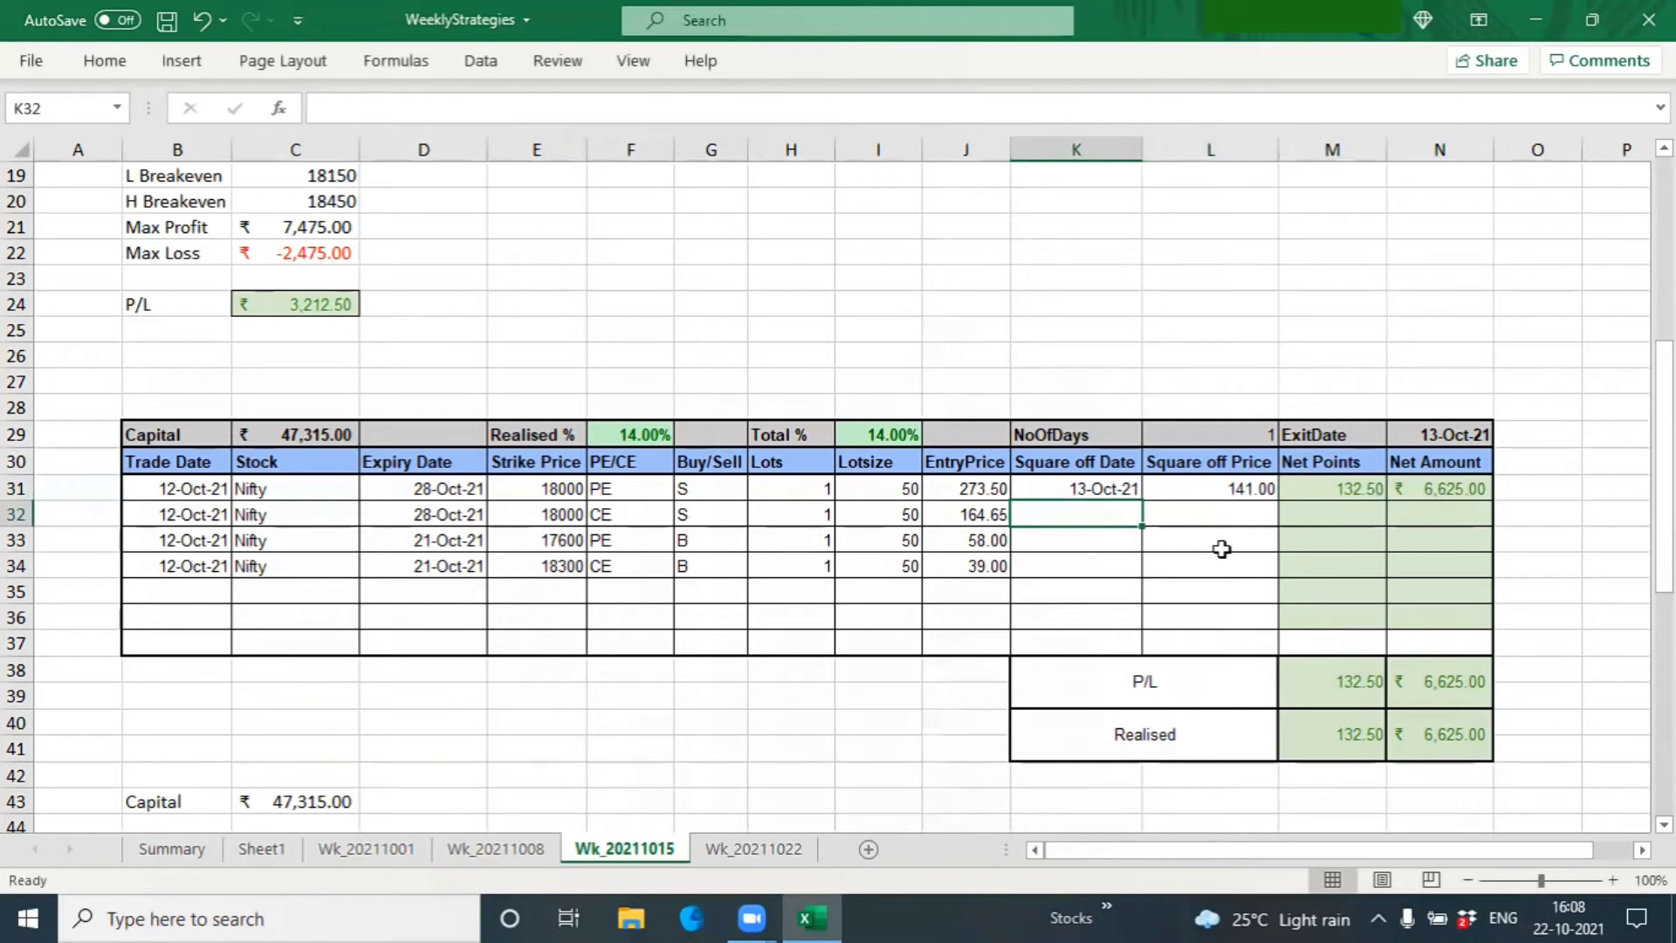
pyautogui.write('13-')
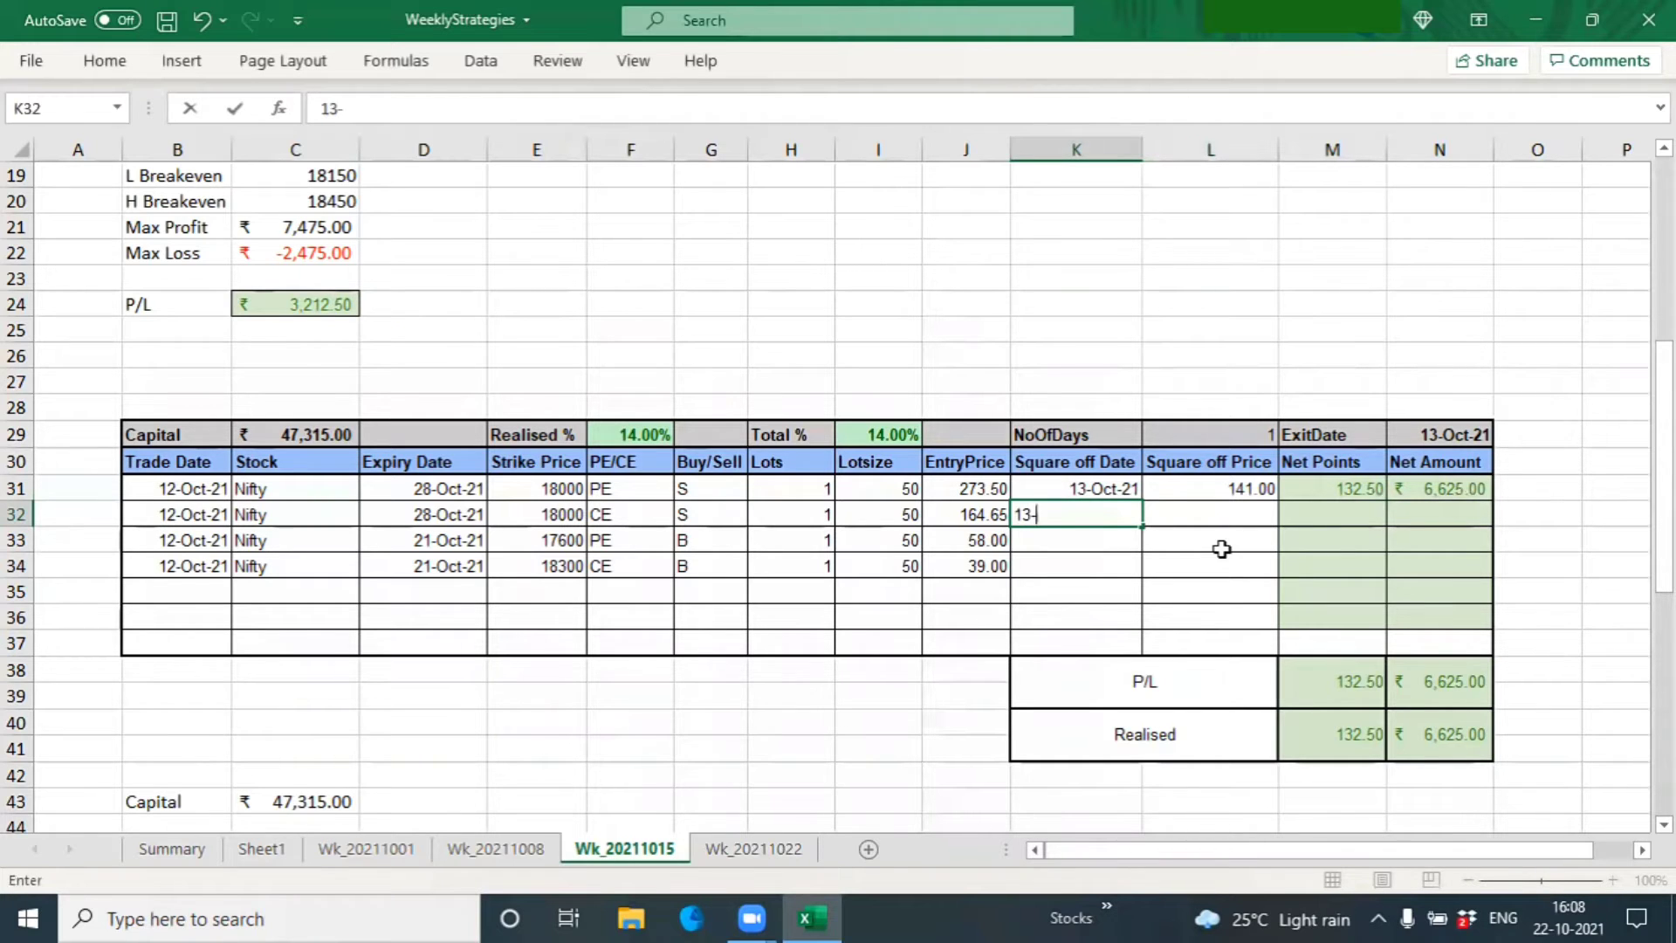
pyautogui.write('oct')
pyautogui.press('Tab')
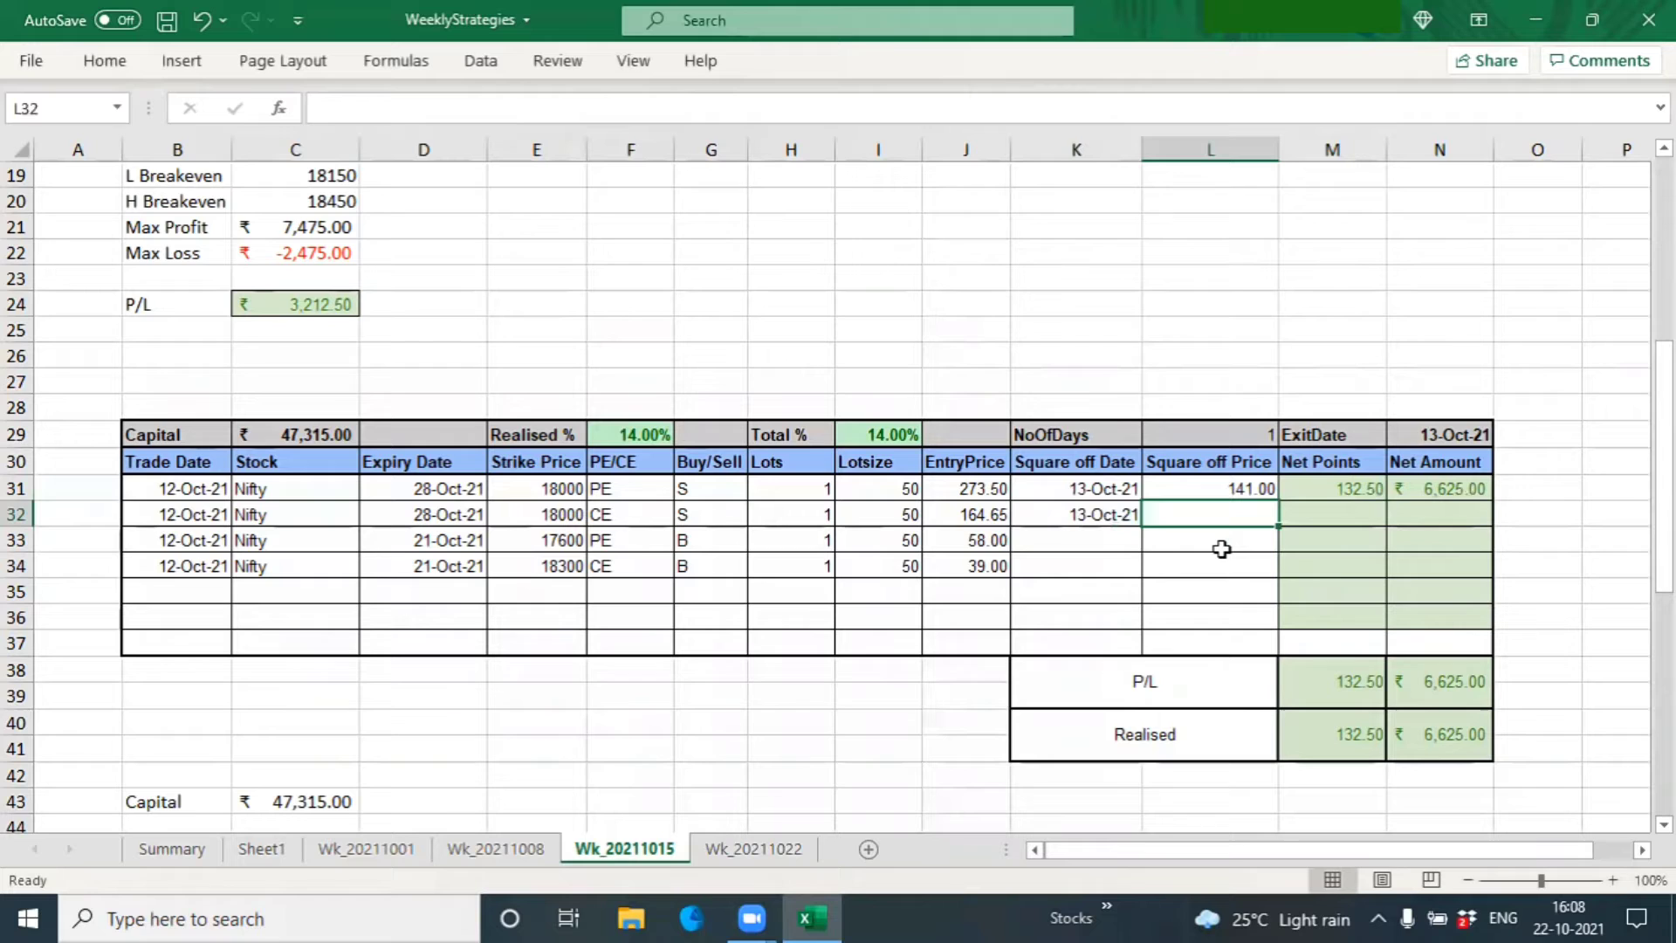
pyautogui.write('308')
pyautogui.press('Tab')
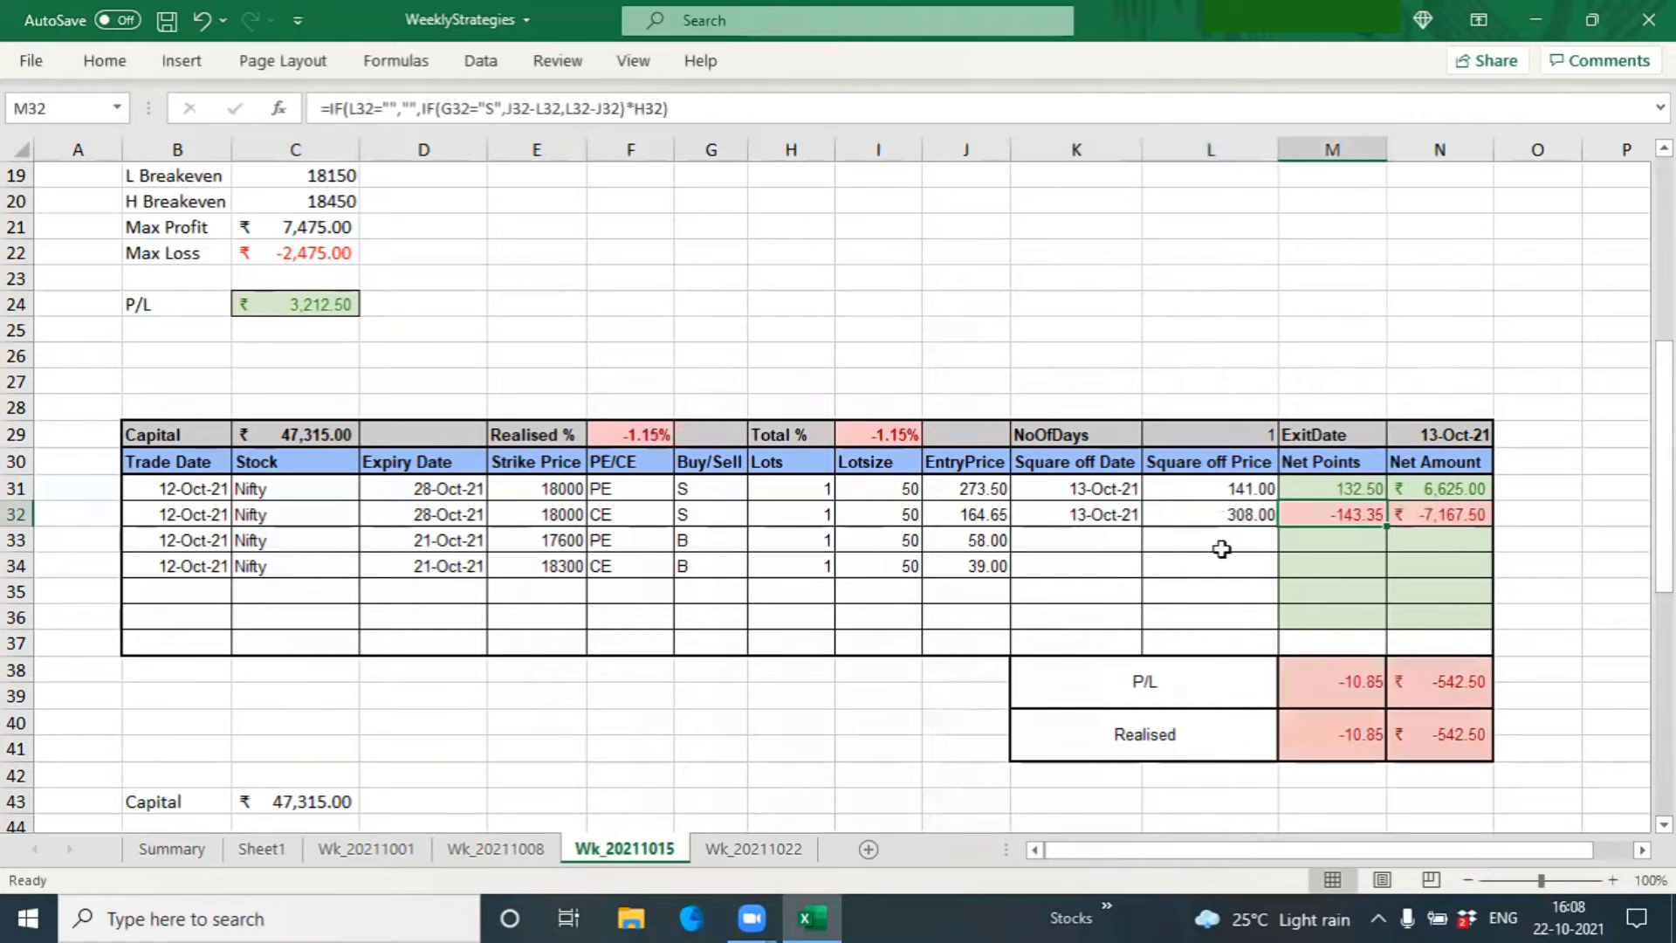
pyautogui.press('Tab')
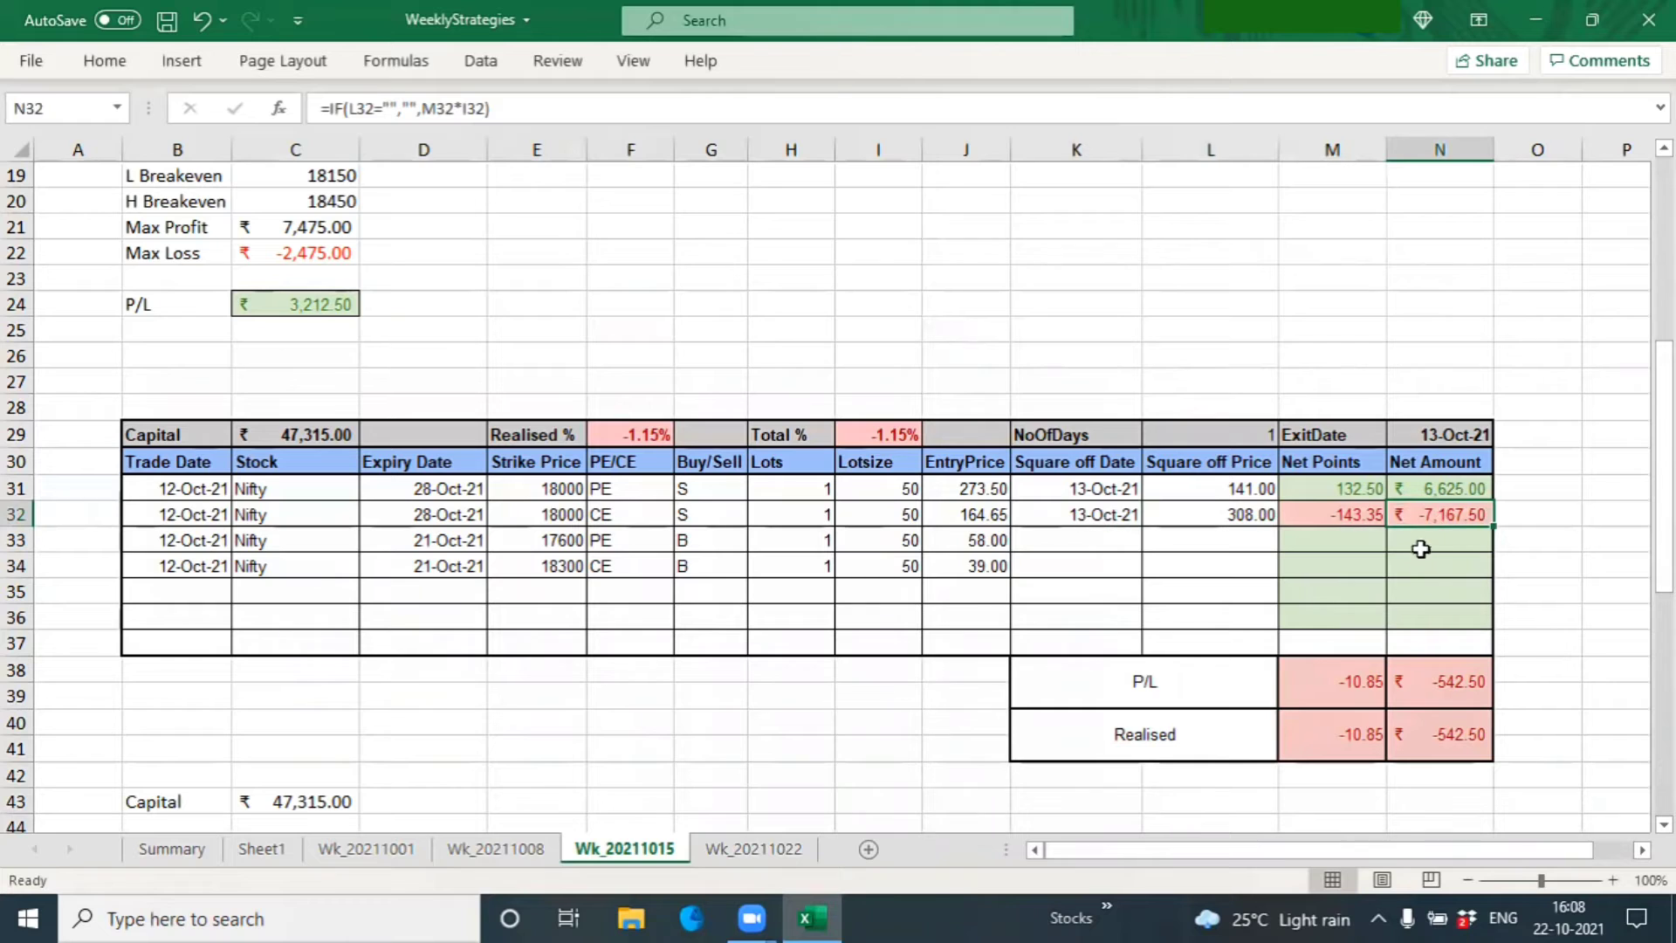
# Enter 13-Oct-21 as the trade date in B35 and paste it as a value into B36.
pyautogui.click(177, 589)
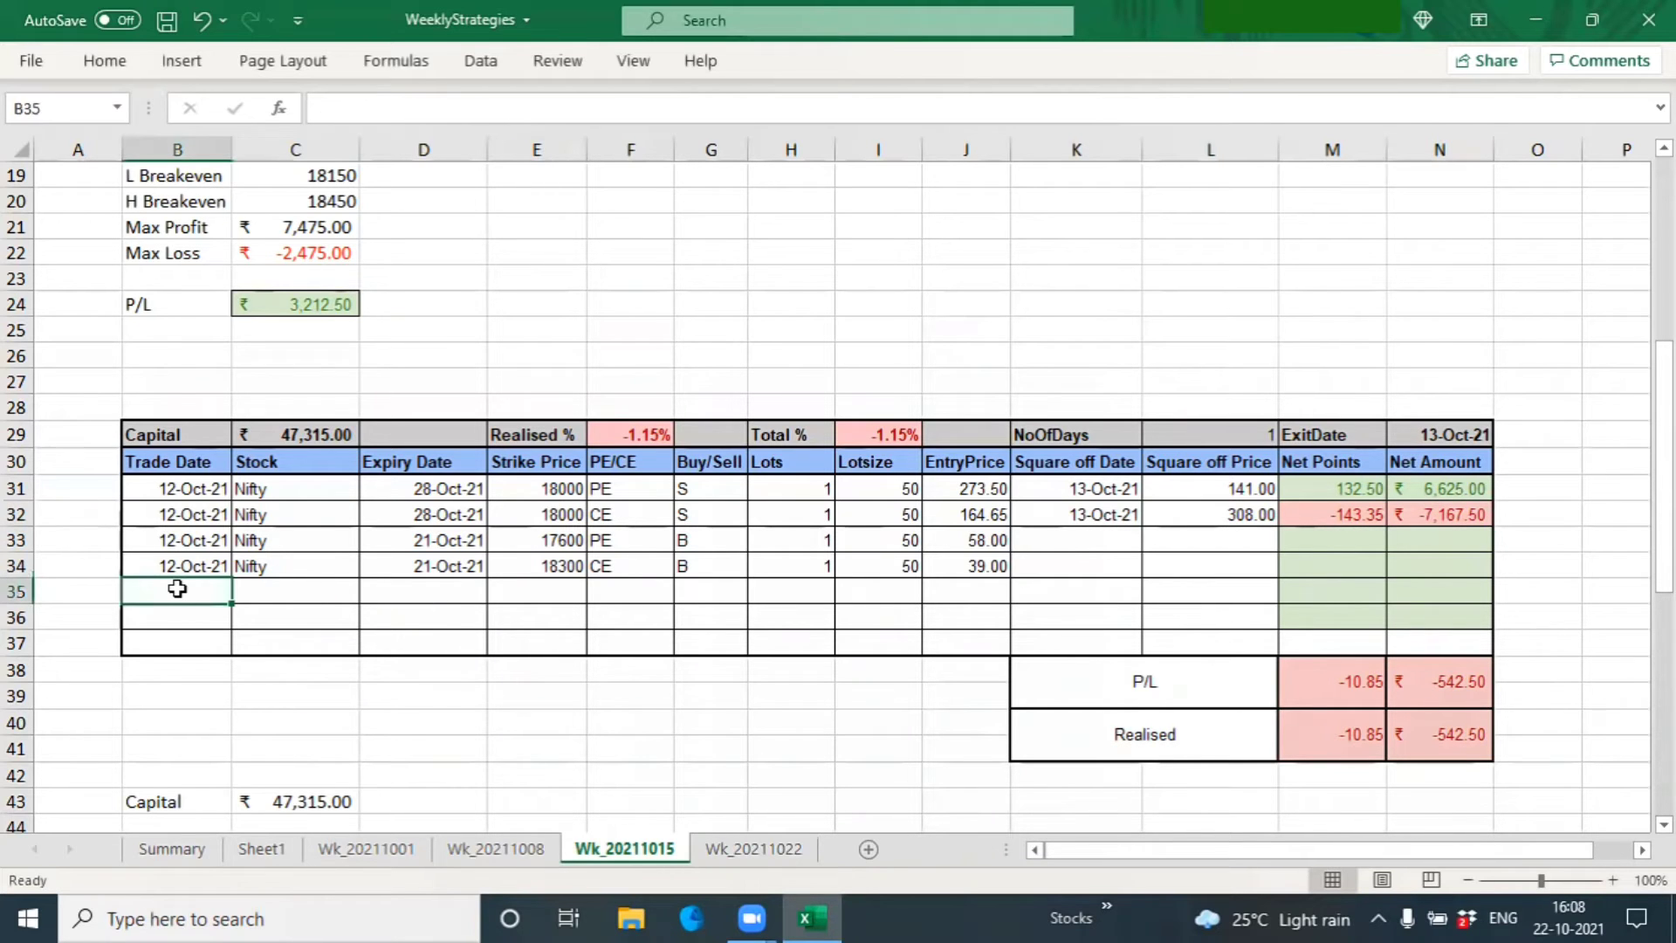
pyautogui.write('13')
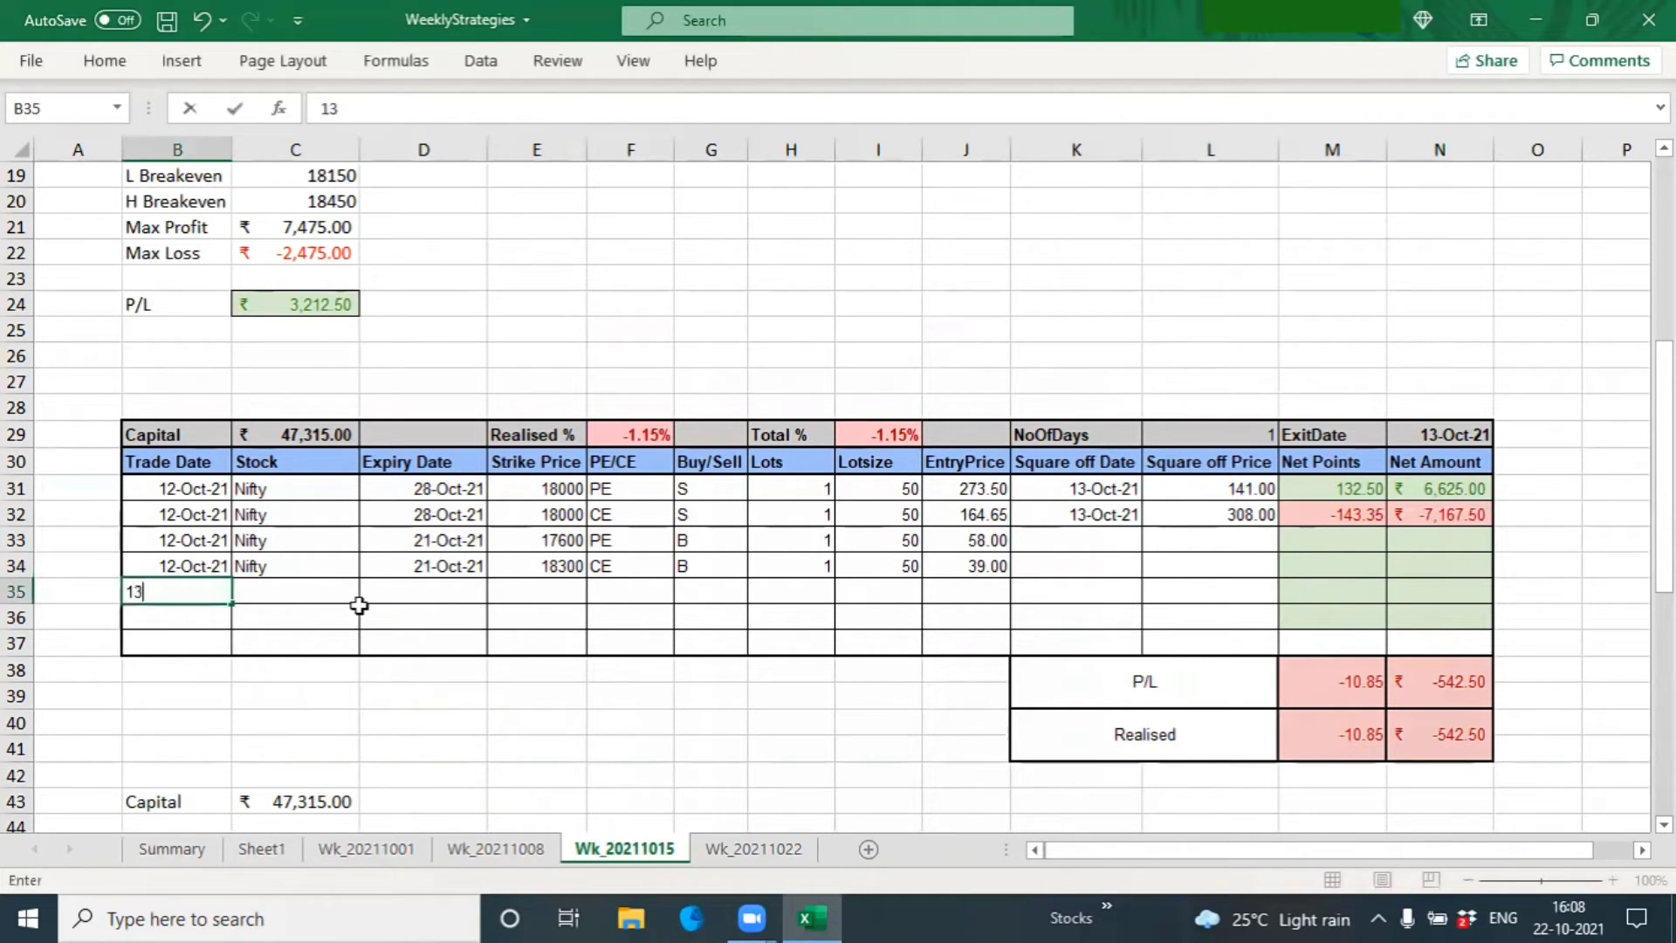
pyautogui.write('-oct')
pyautogui.press('Return')
pyautogui.press('Up')
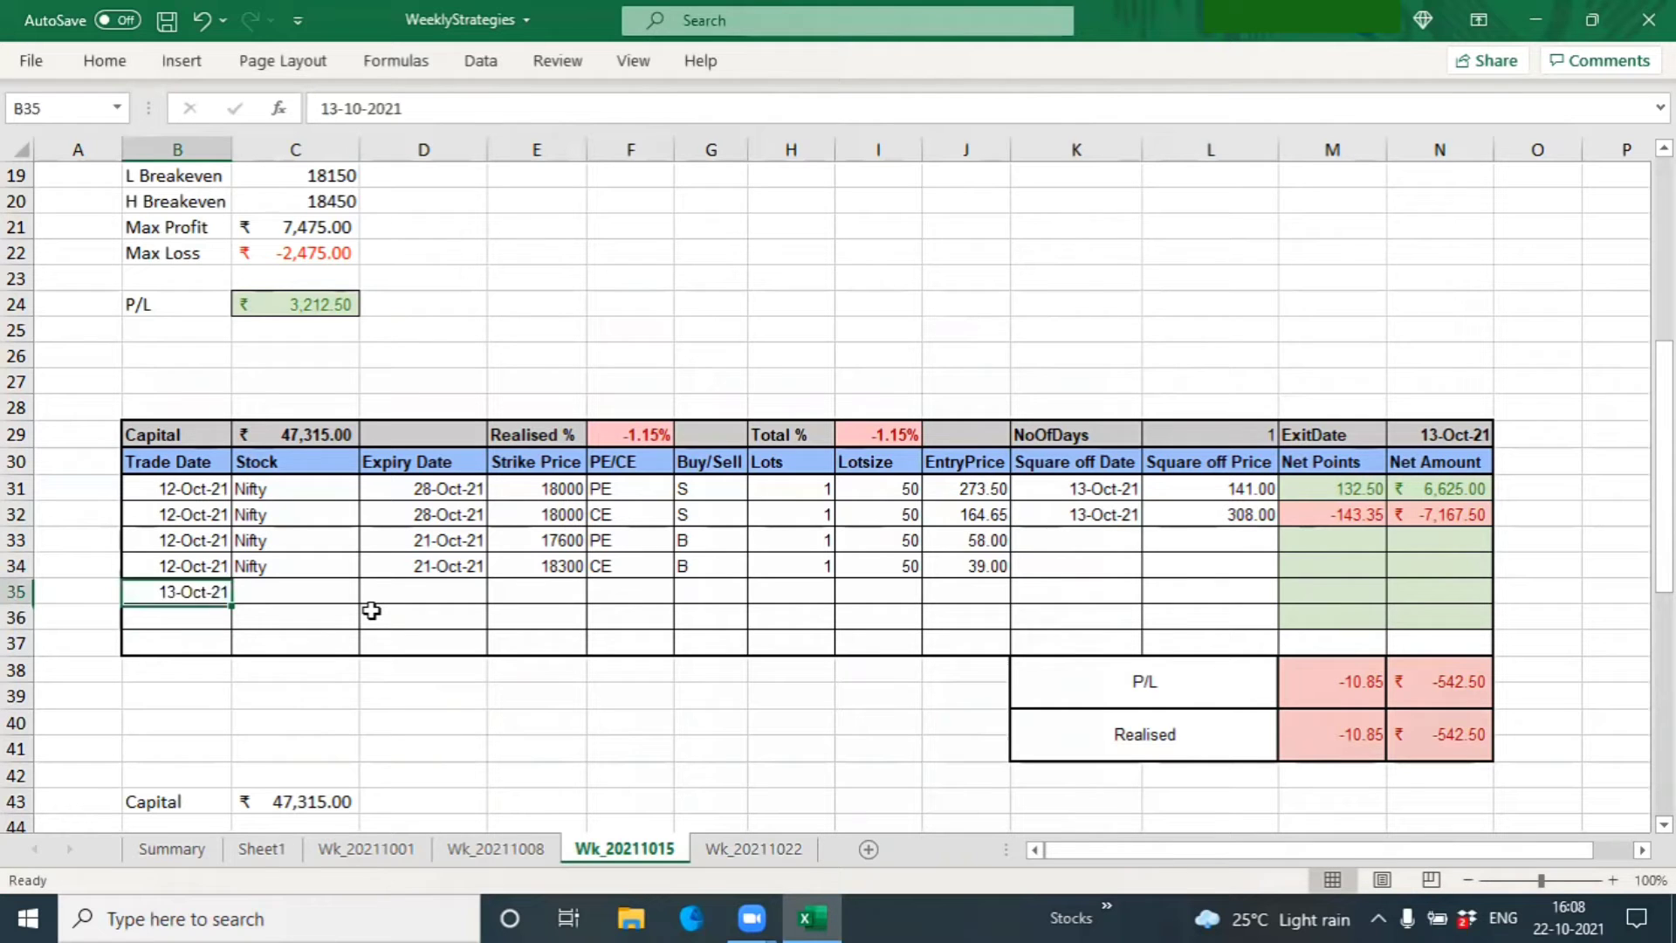
pyautogui.hotkey('ctrl', 'c')
pyautogui.press('Down')
pyautogui.hotkey('ctrl', 'alt', 'v')
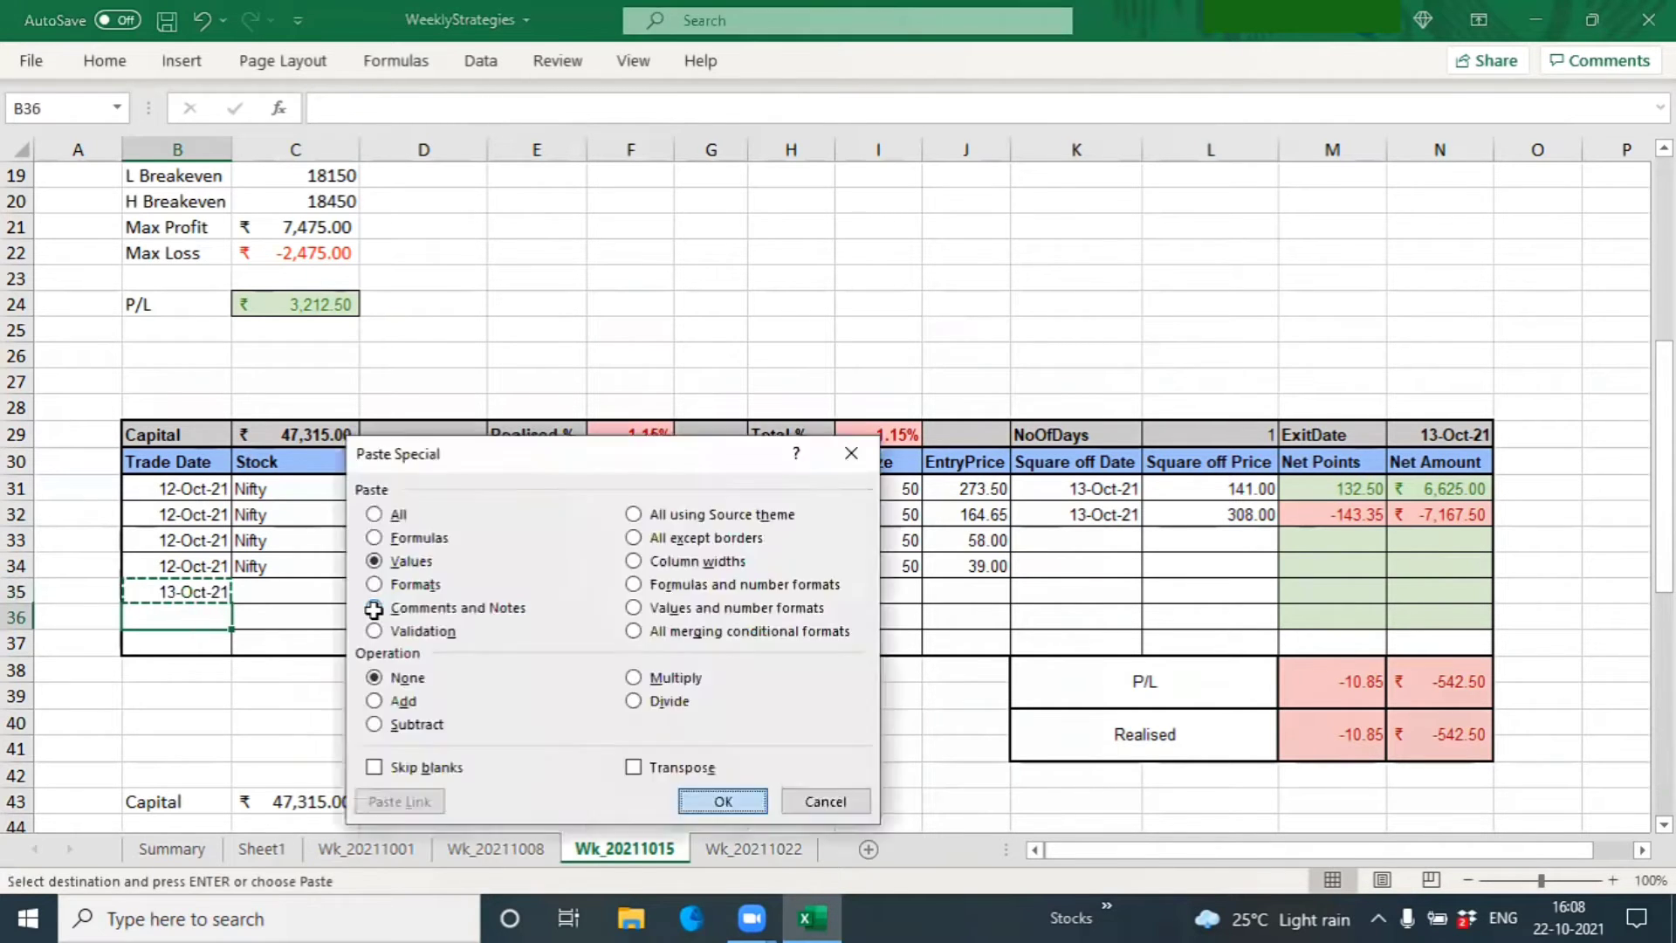
pyautogui.press('Return')
# Copy Nifty and the 21-Oct-21 expiry from row 34 into rows 35 and 36.
pyautogui.press('Right')
pyautogui.press('Up')
pyautogui.press('Up')
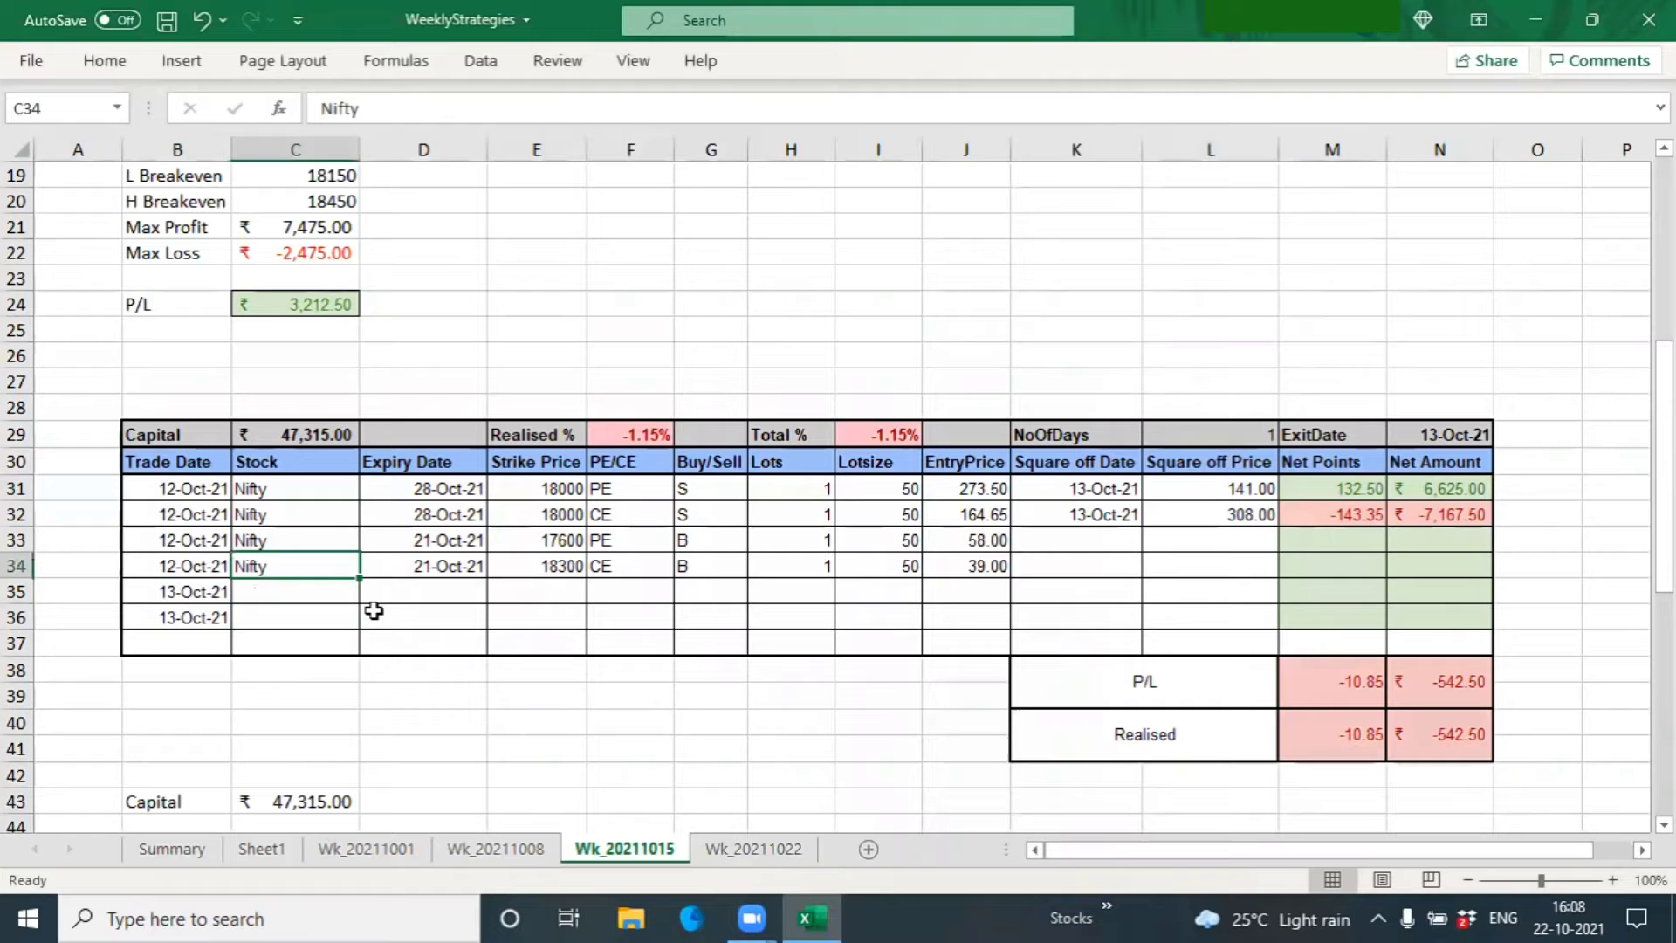
pyautogui.hotkey('shift', 'Right')
pyautogui.hotkey('shift', 'Down')
pyautogui.hotkey('shift', 'Up')
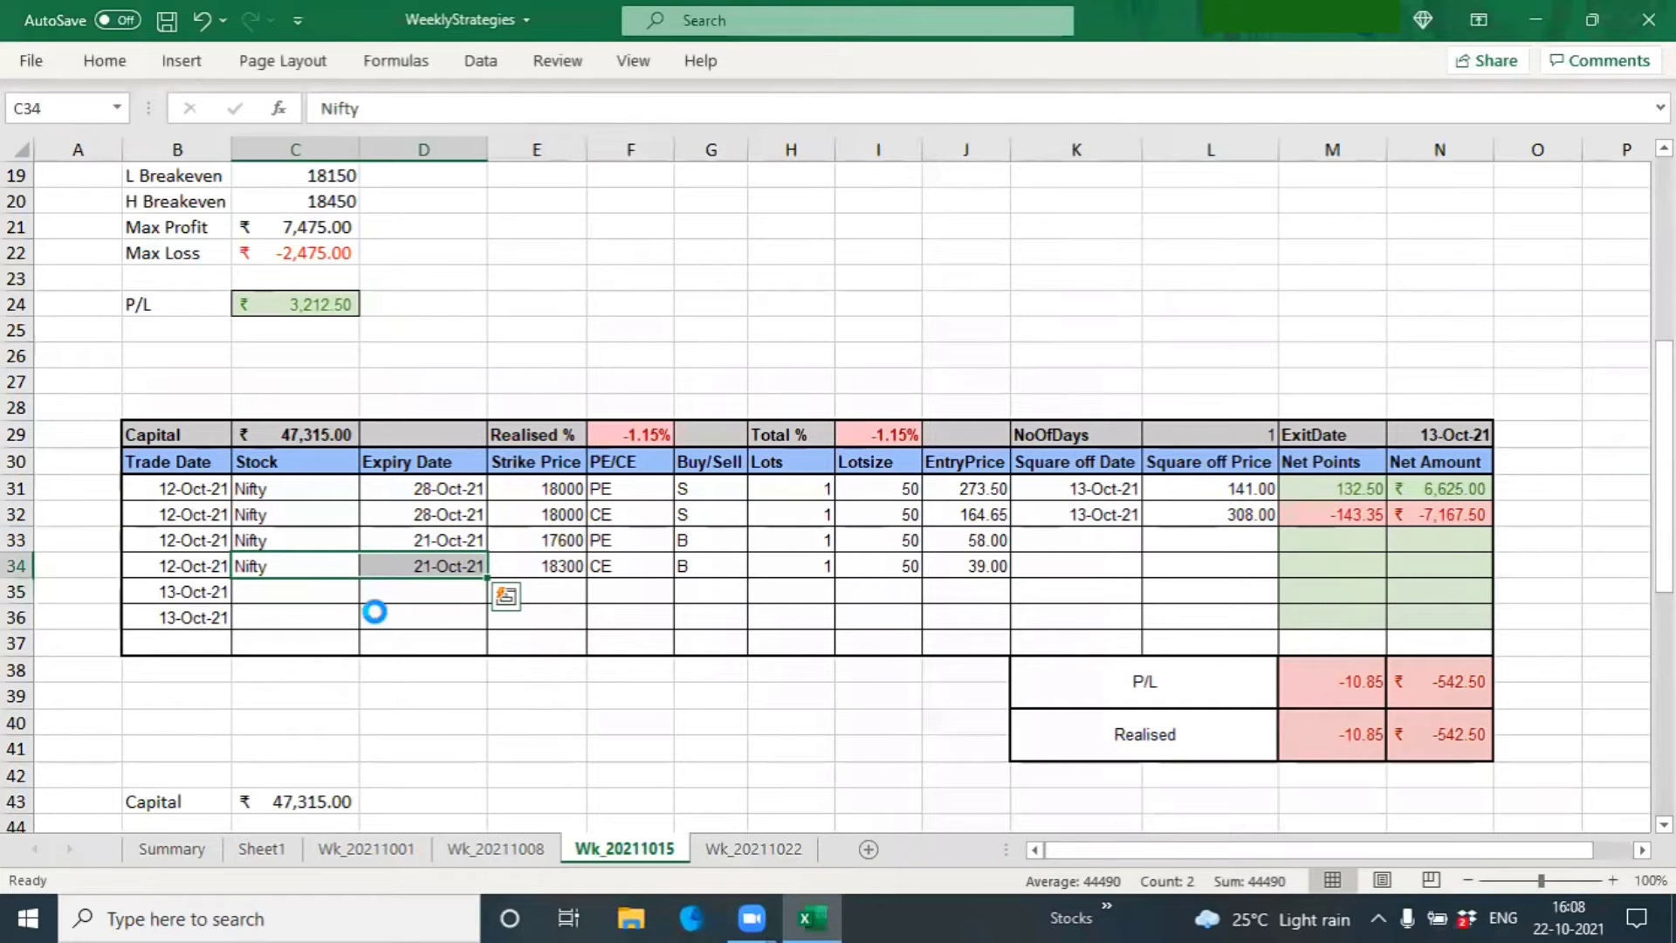
pyautogui.hotkey('ctrl', 'c')
pyautogui.press('Down')
pyautogui.hotkey('ctrl', 'v')
pyautogui.press('Down')
pyautogui.hotkey('ctrl', 'v')
pyautogui.press('Escape')
# Set strike 18100 for both new rows and copy PE and CE from rows 33–34.
pyautogui.press('Right')
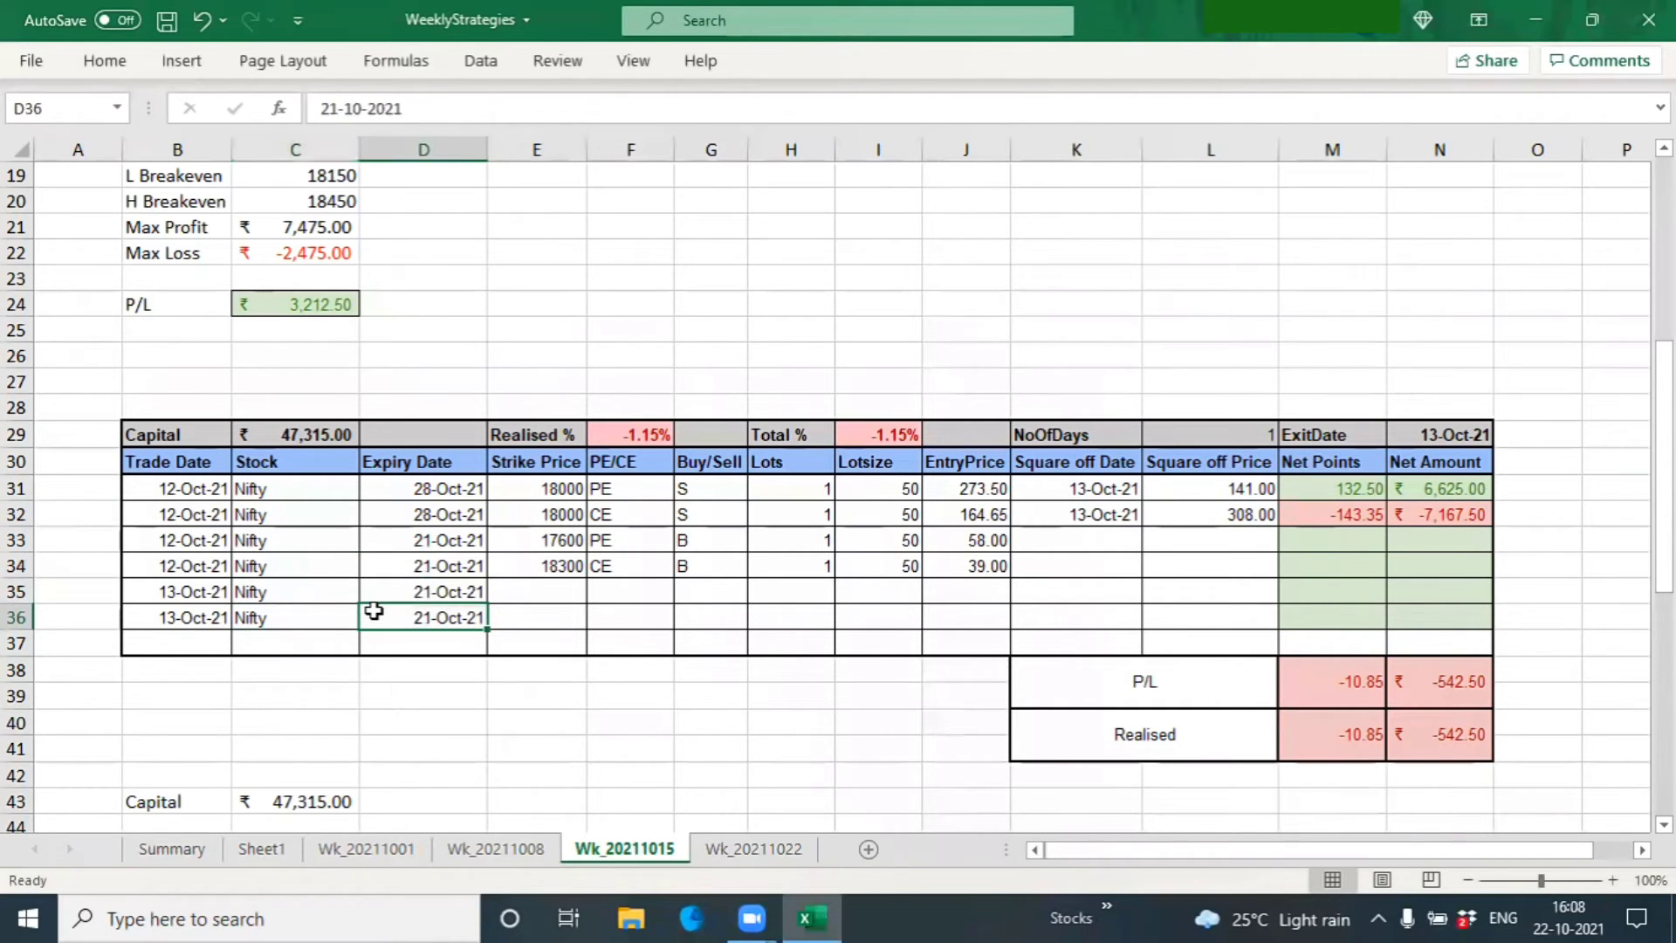
pyautogui.press('Up')
pyautogui.press('Right')
pyautogui.write('18100')
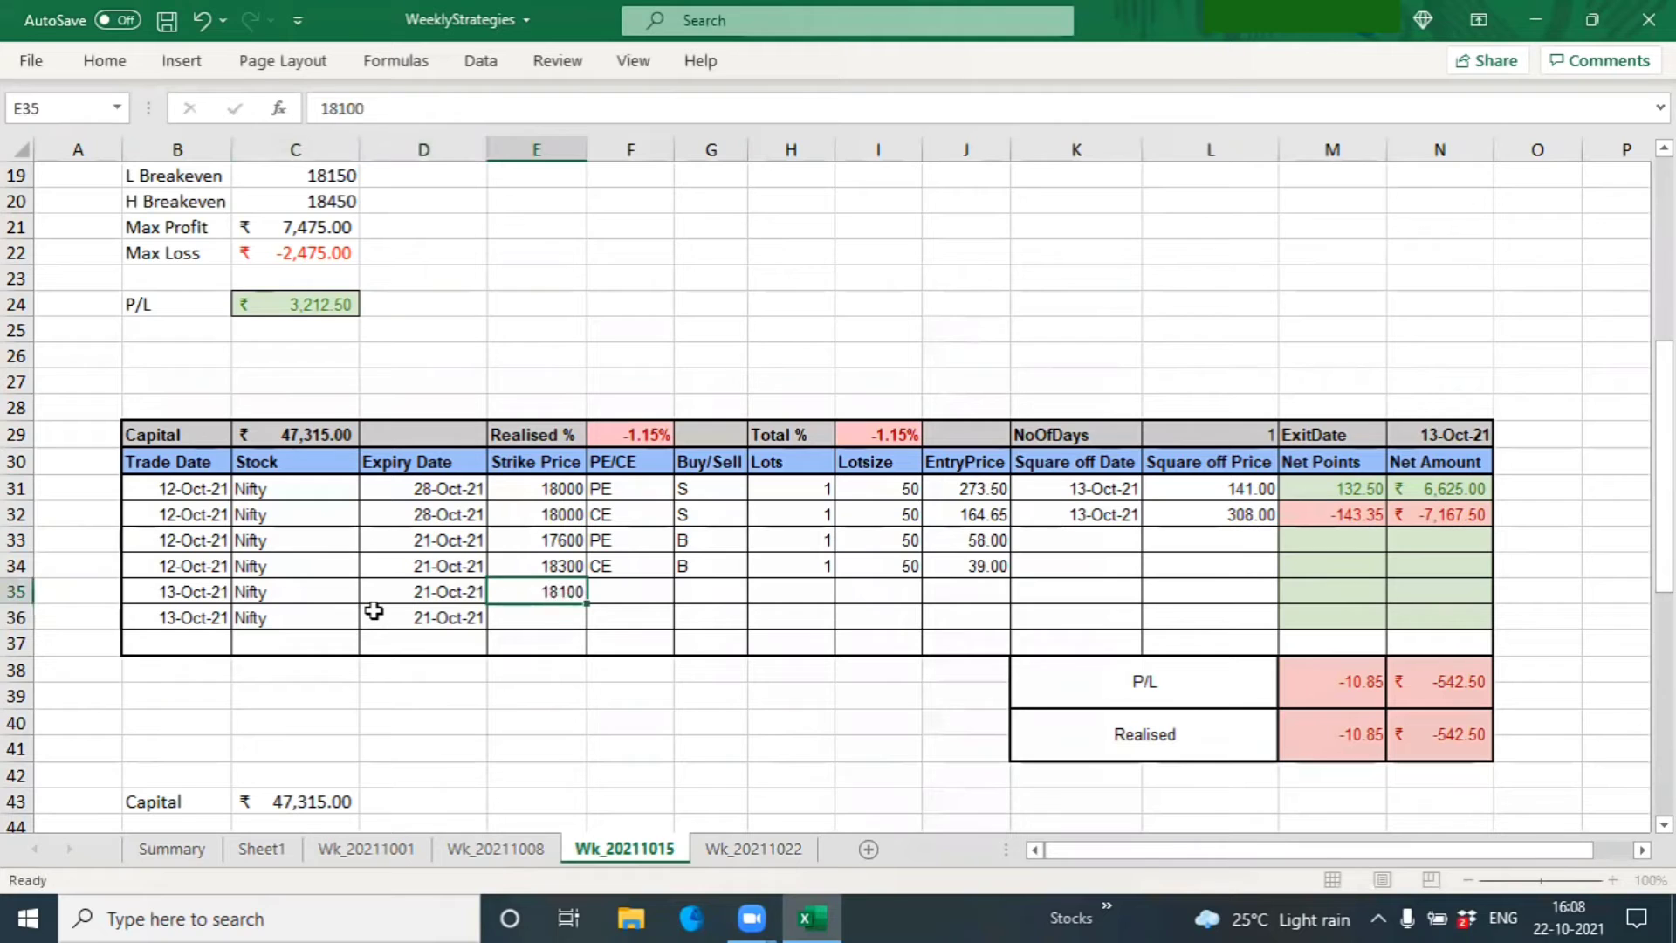
pyautogui.press('Return')
pyautogui.hotkey('ctrl', 'd')
pyautogui.press('Right')
pyautogui.press('Up')
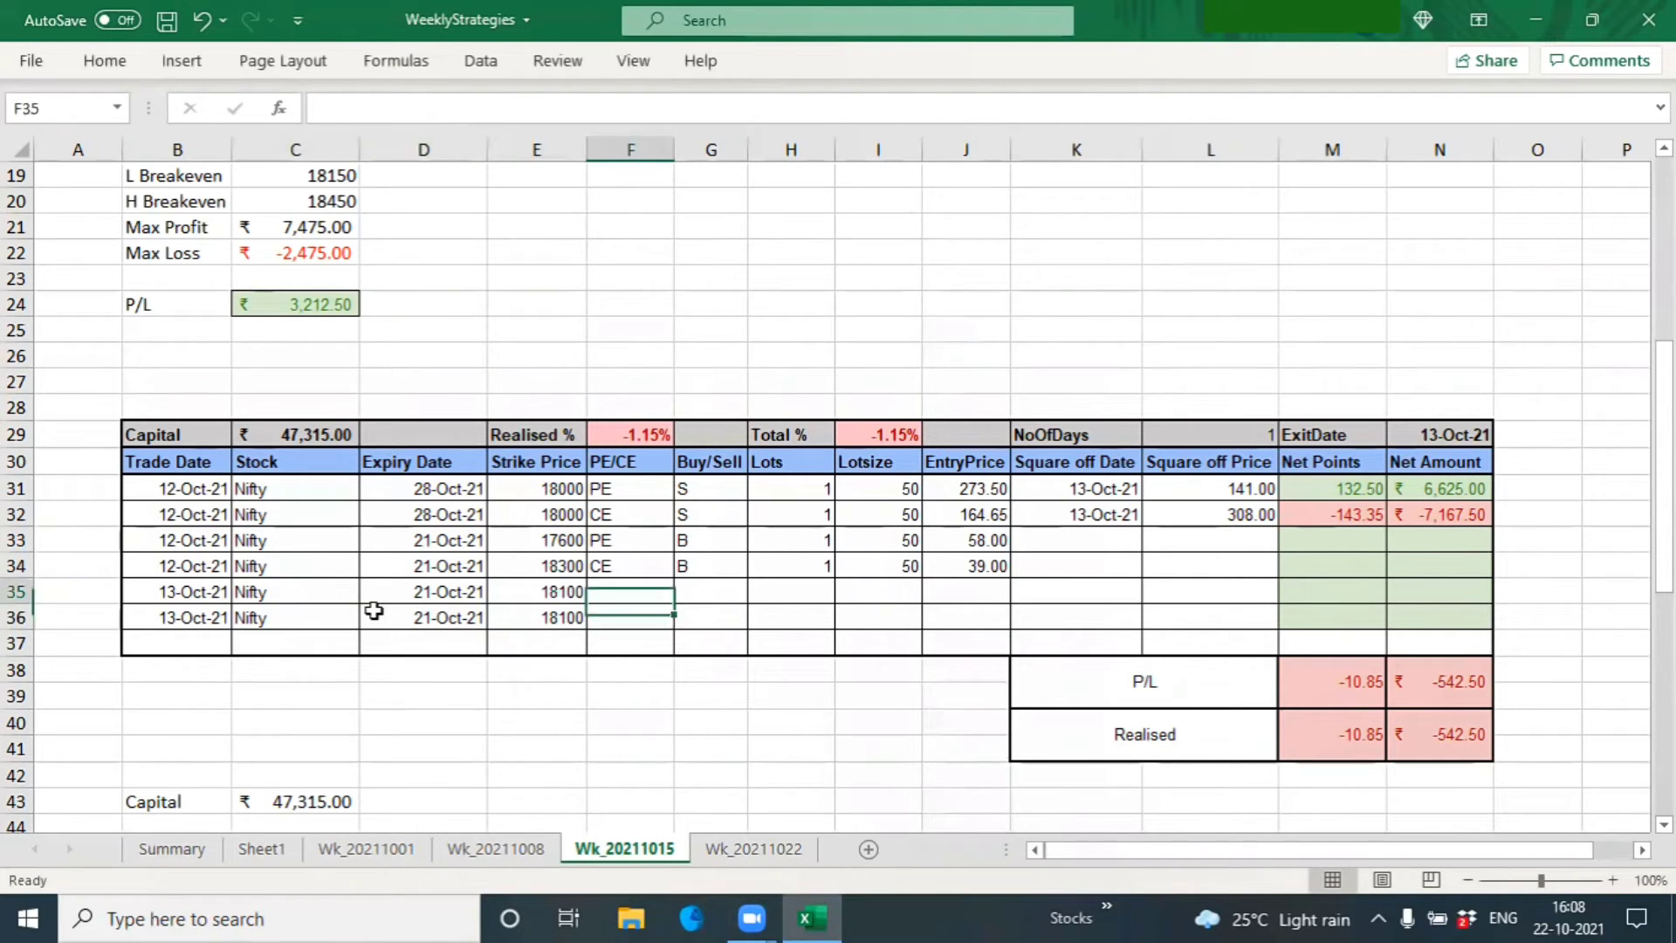
pyautogui.press('Up')
pyautogui.press('Up')
pyautogui.hotkey('shift', 'Down')
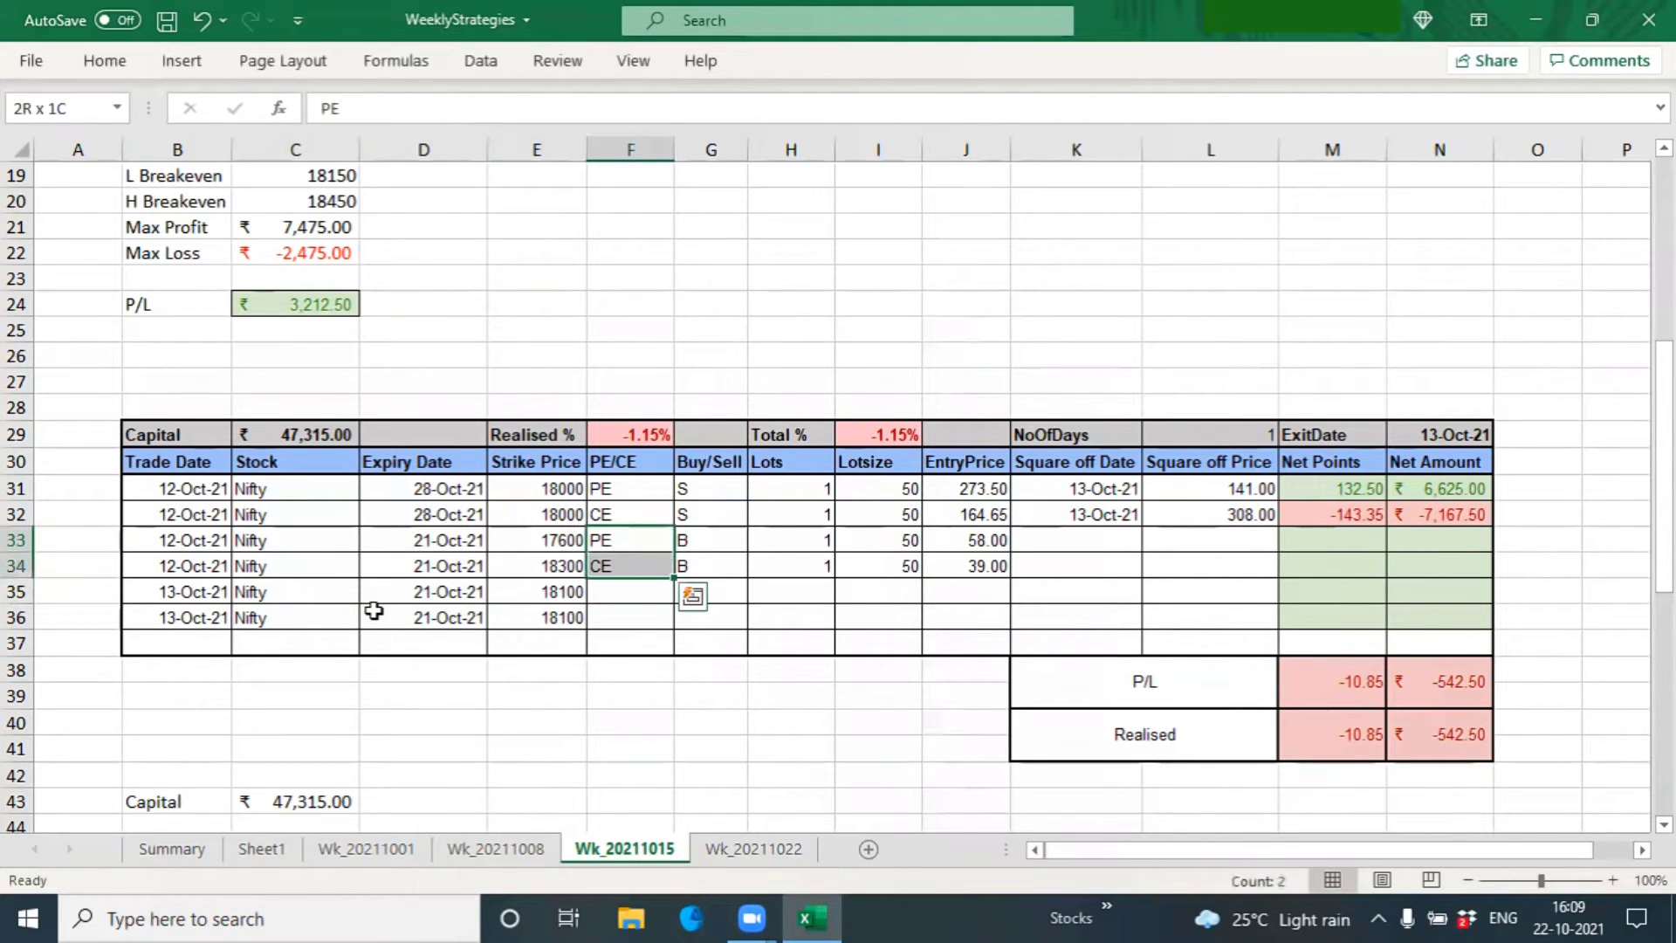
pyautogui.hotkey('ctrl', 'c')
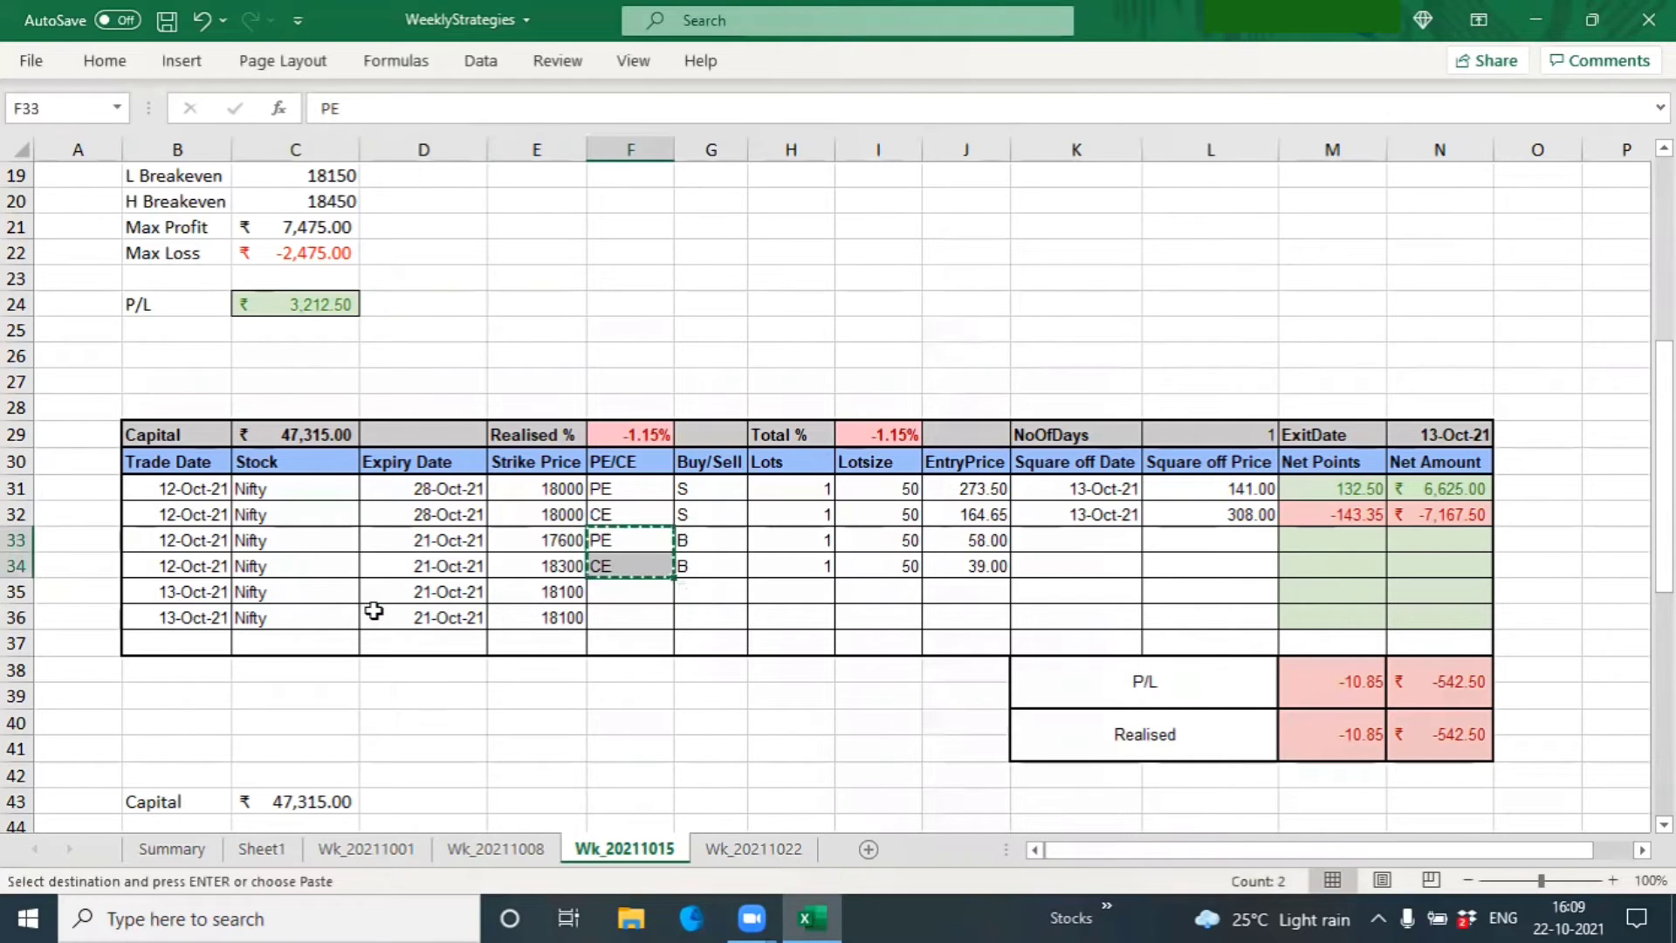
pyautogui.press('Down')
pyautogui.press('Down')
pyautogui.press('Return')
# Mark both new trades as sells (S) with 1 lot and lot size 50.
pyautogui.press('Right')
pyautogui.write('S')
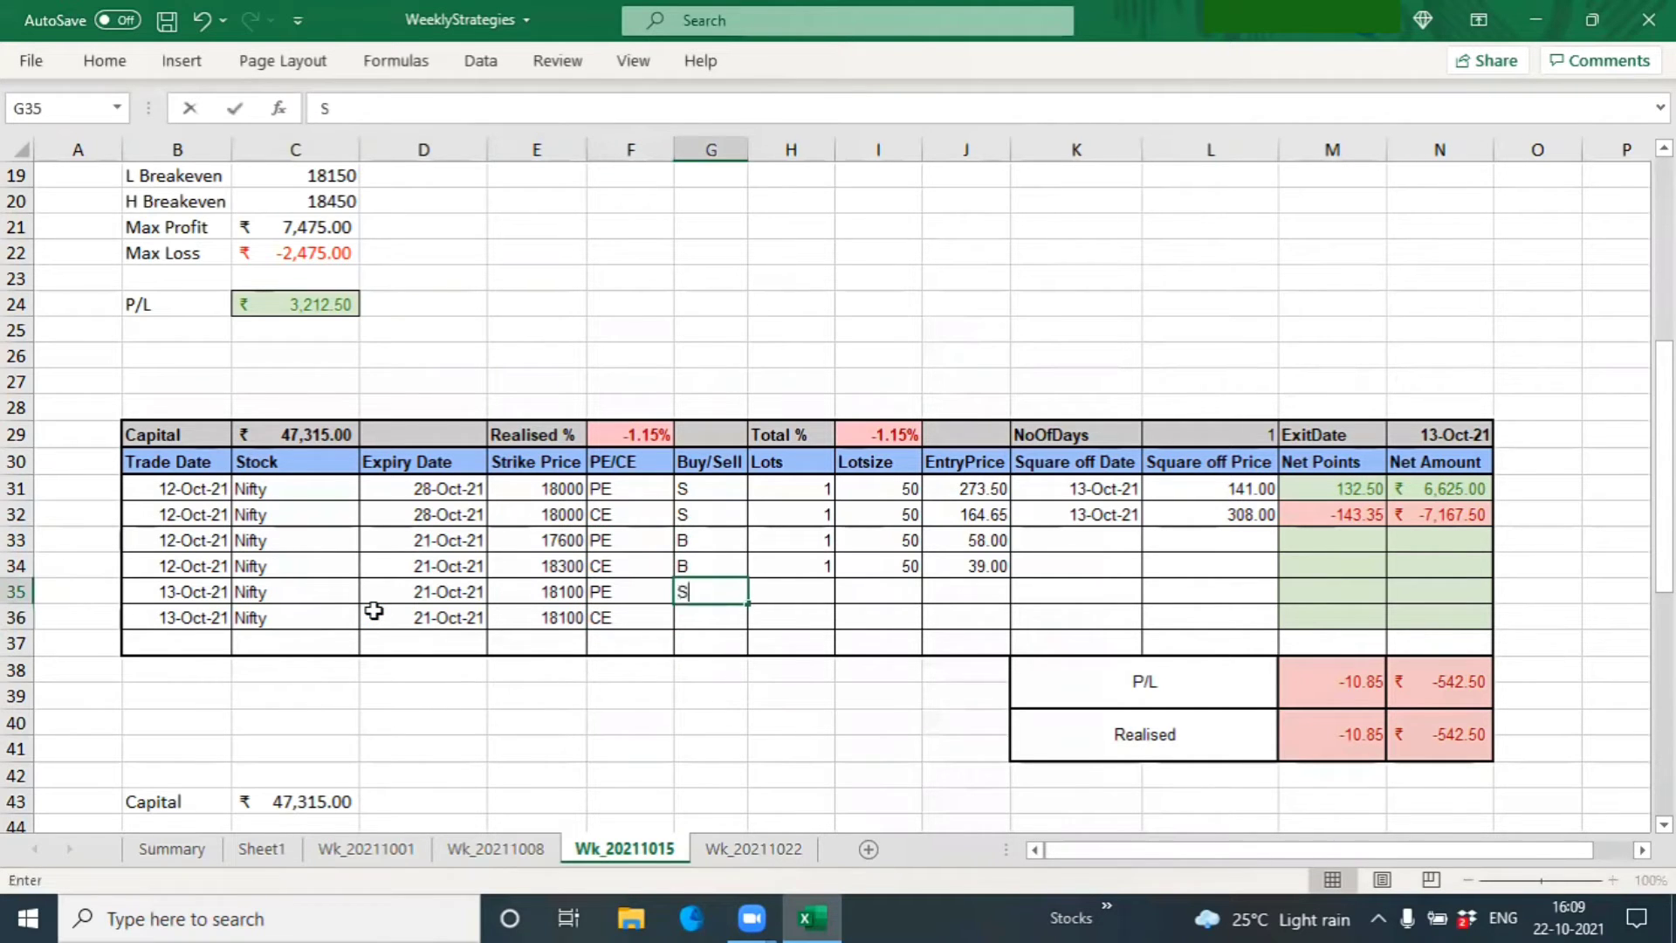
pyautogui.press('Return')
pyautogui.write('S')
pyautogui.press('Tab')
pyautogui.press('Right')
pyautogui.press('Up')
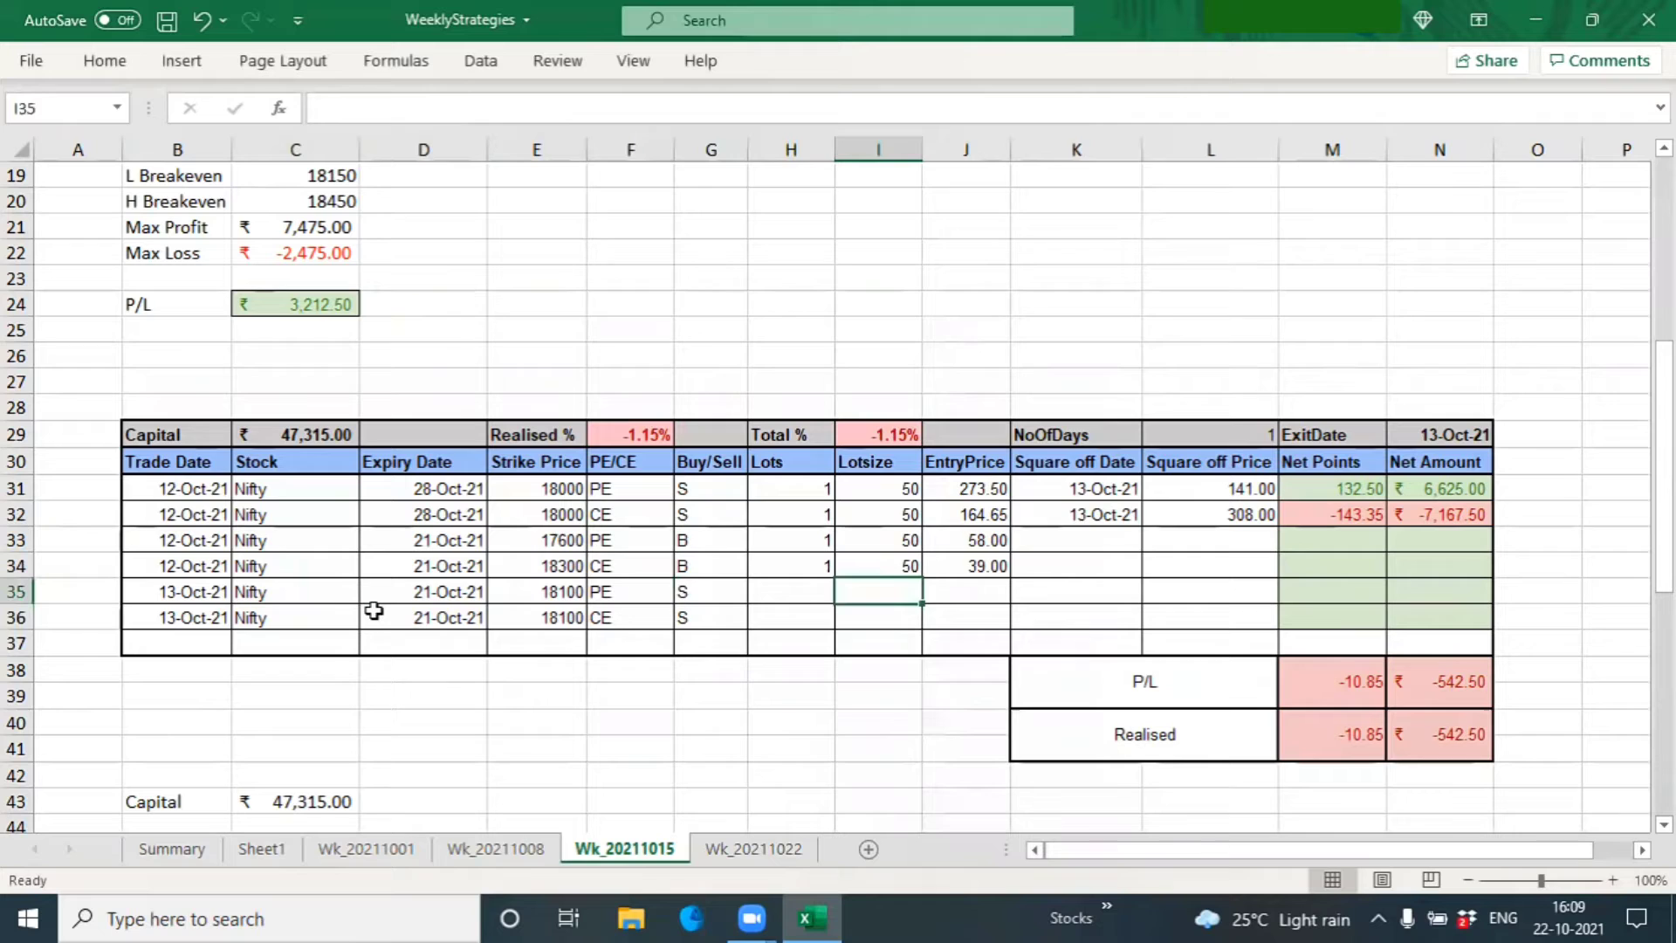
pyautogui.press('Left')
pyautogui.write('1')
pyautogui.press('Return')
pyautogui.write('1')
pyautogui.press('Tab')
pyautogui.press('Up')
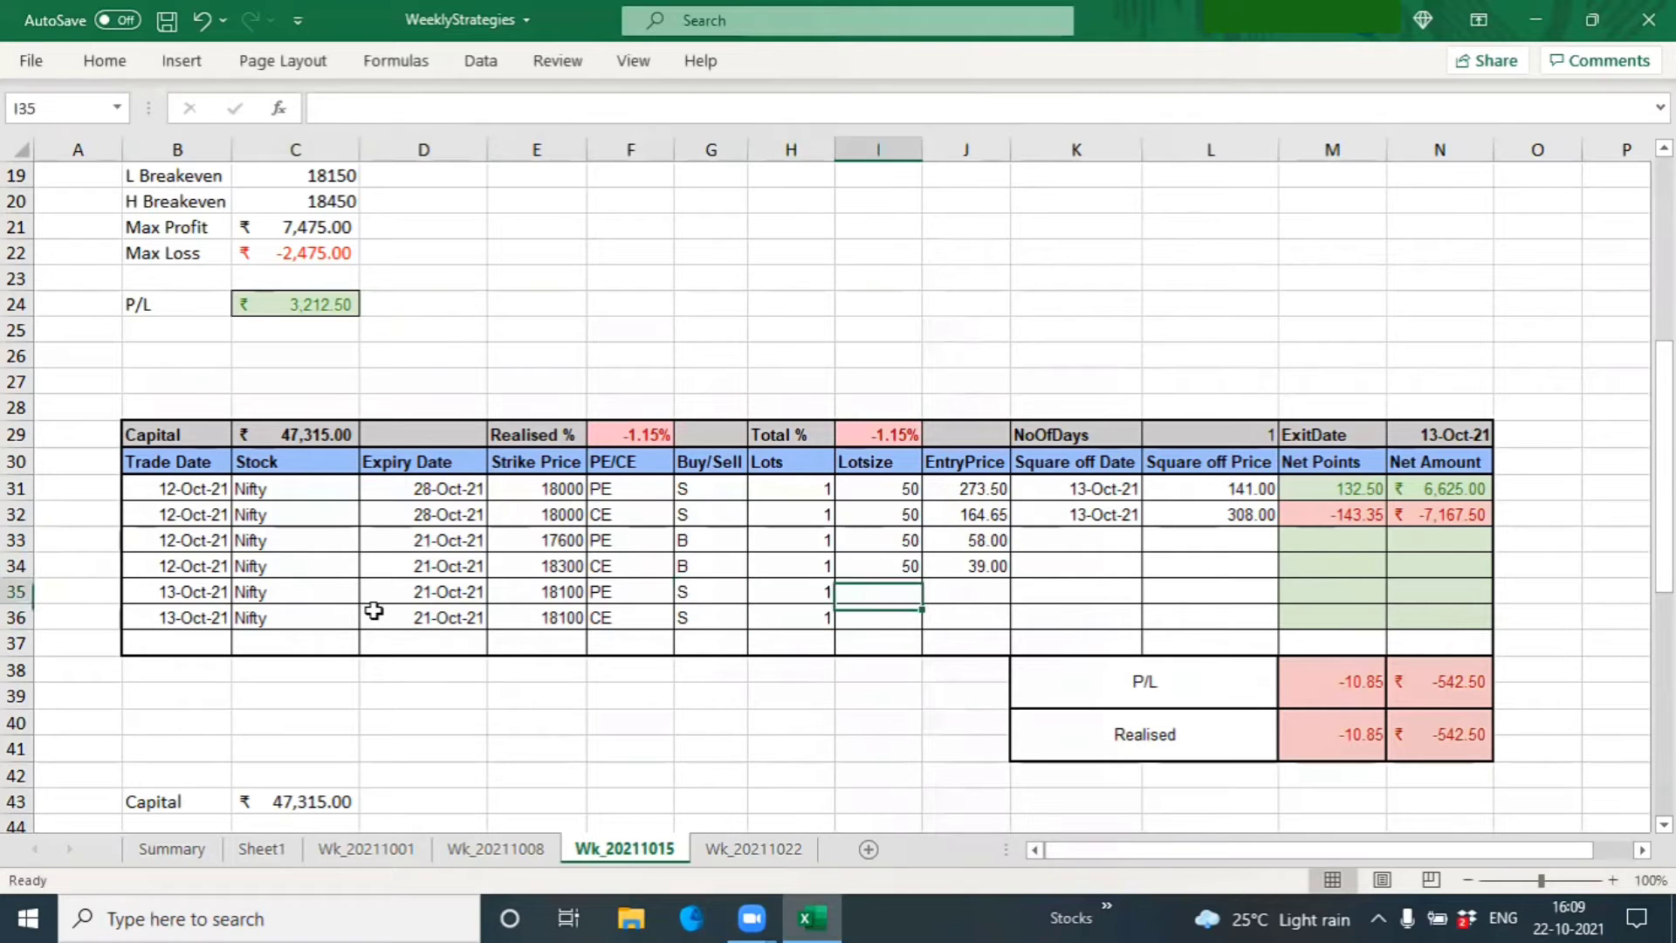
pyautogui.write('50')
pyautogui.press('Return')
pyautogui.write('50')
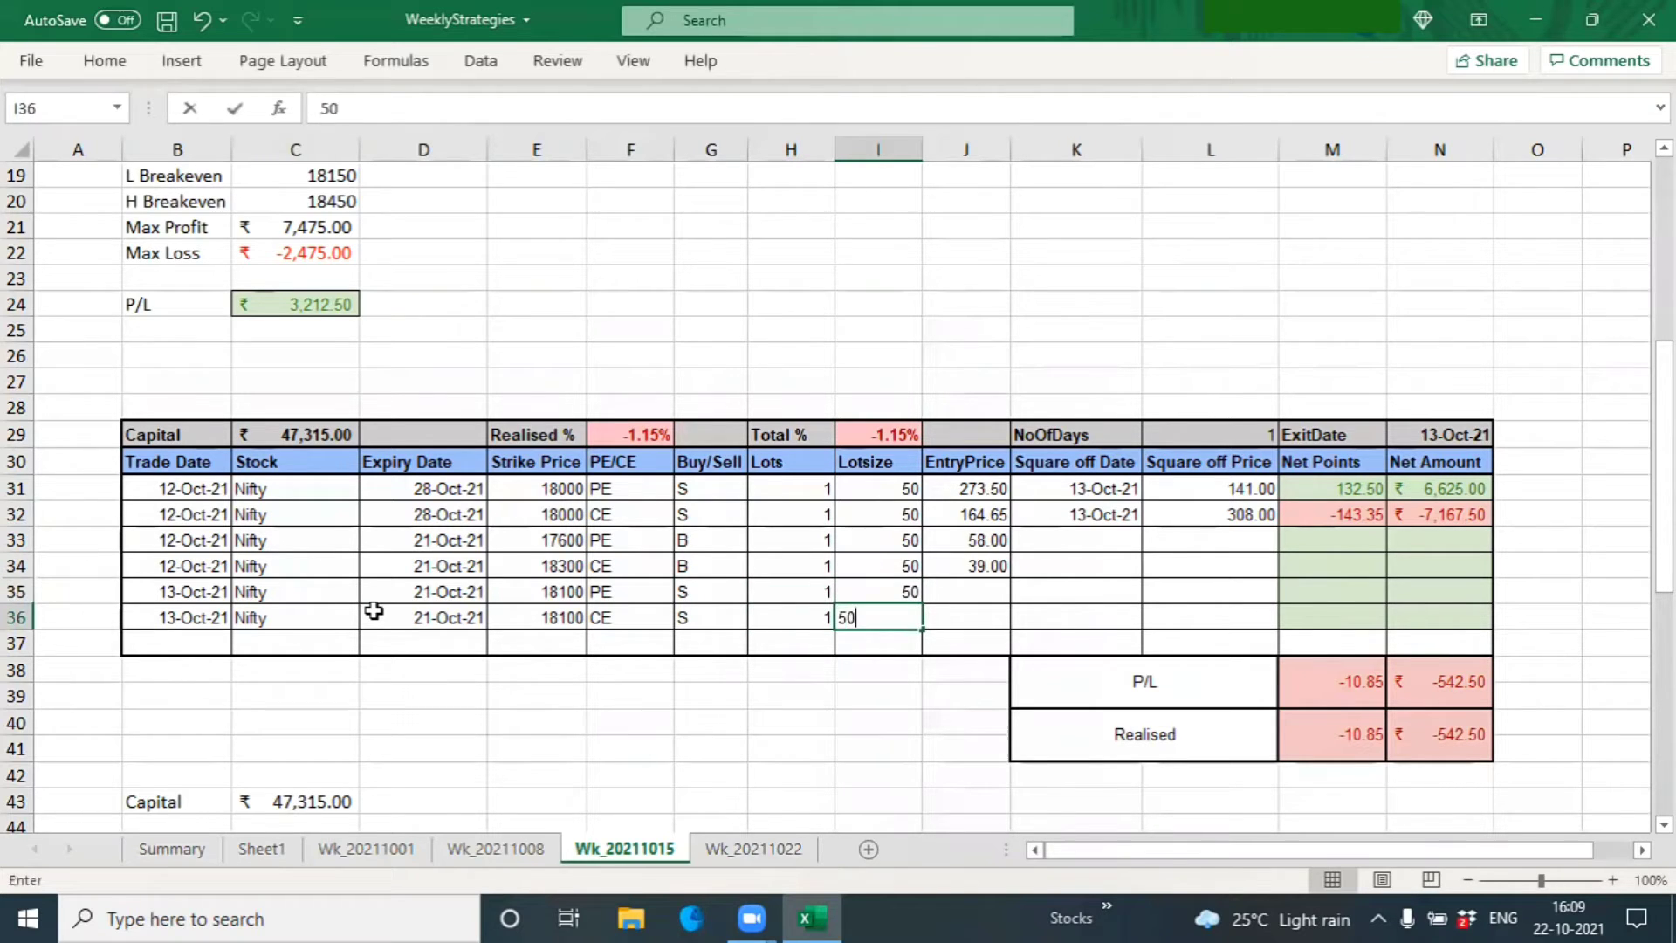
pyautogui.press('Tab')
# Enter entry prices 247 and 178 for rows 35 and 36, then check the net points formula.
pyautogui.press('Up')
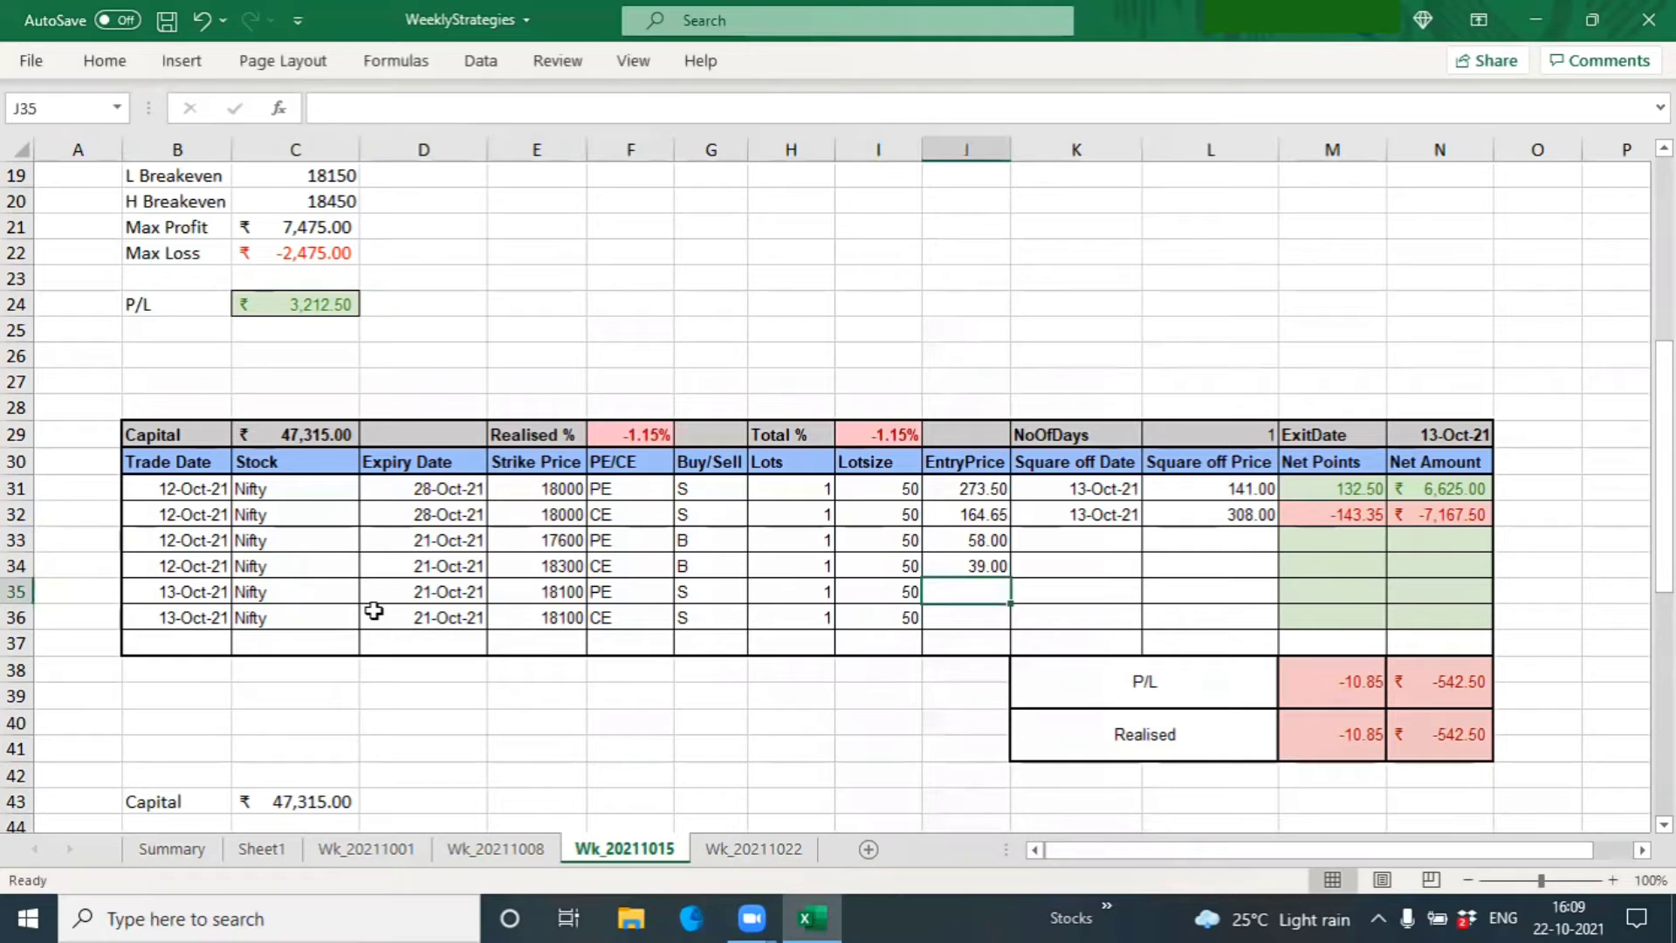
pyautogui.write('27=')
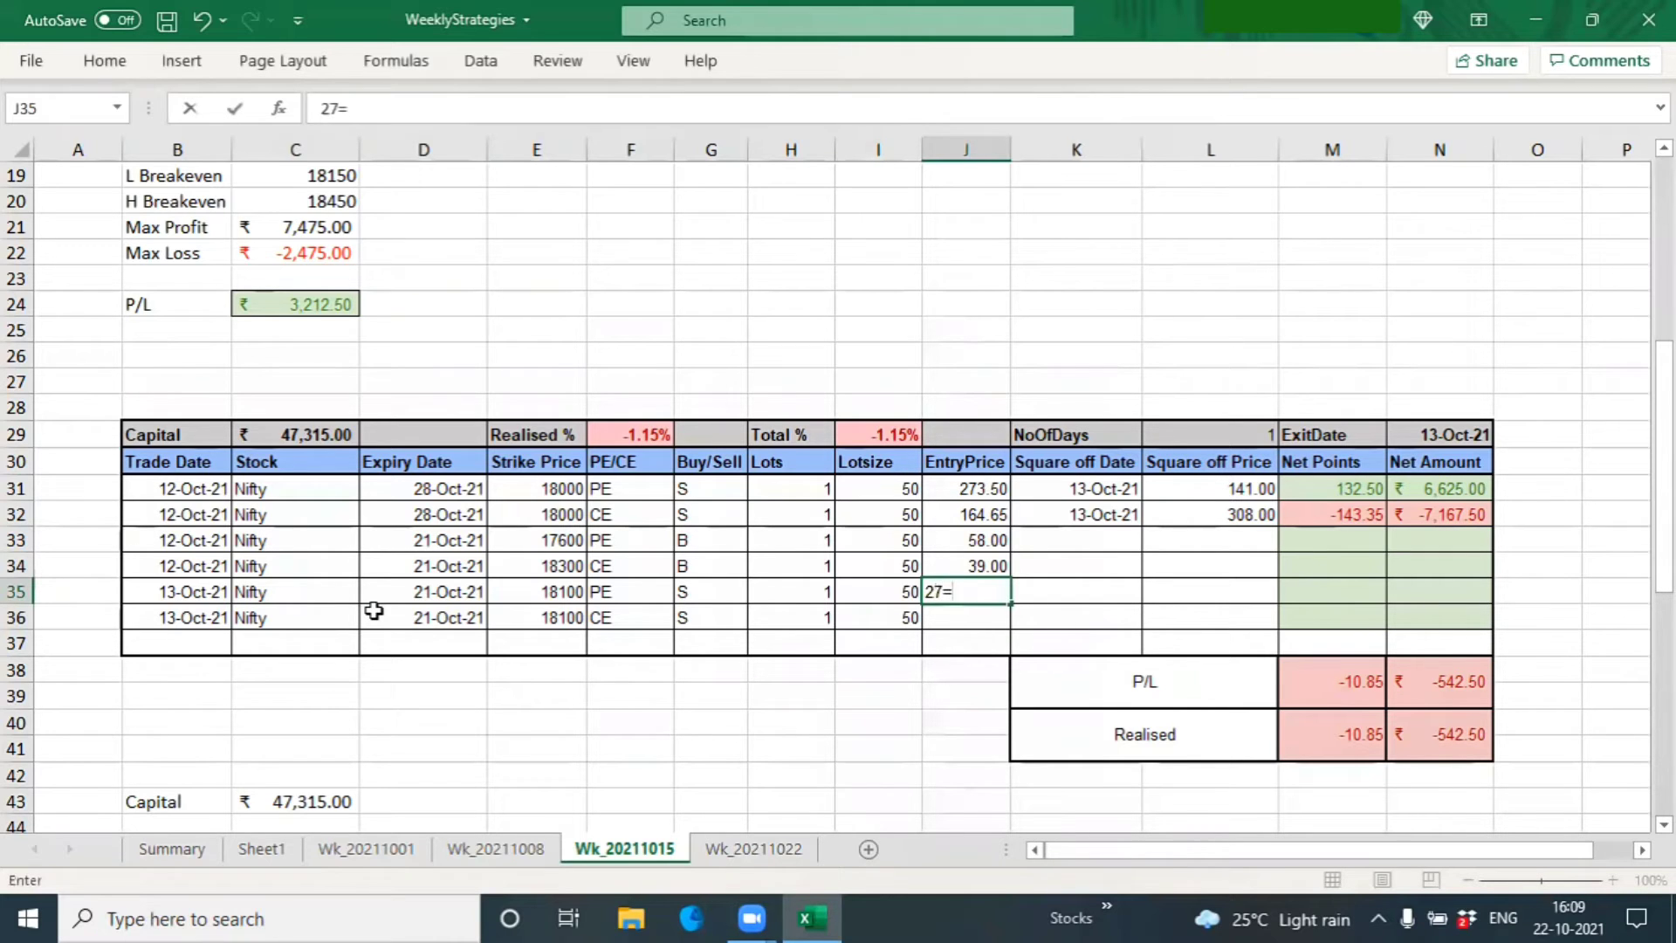
pyautogui.write('47')
pyautogui.press('Return')
pyautogui.write('178')
pyautogui.press('Tab')
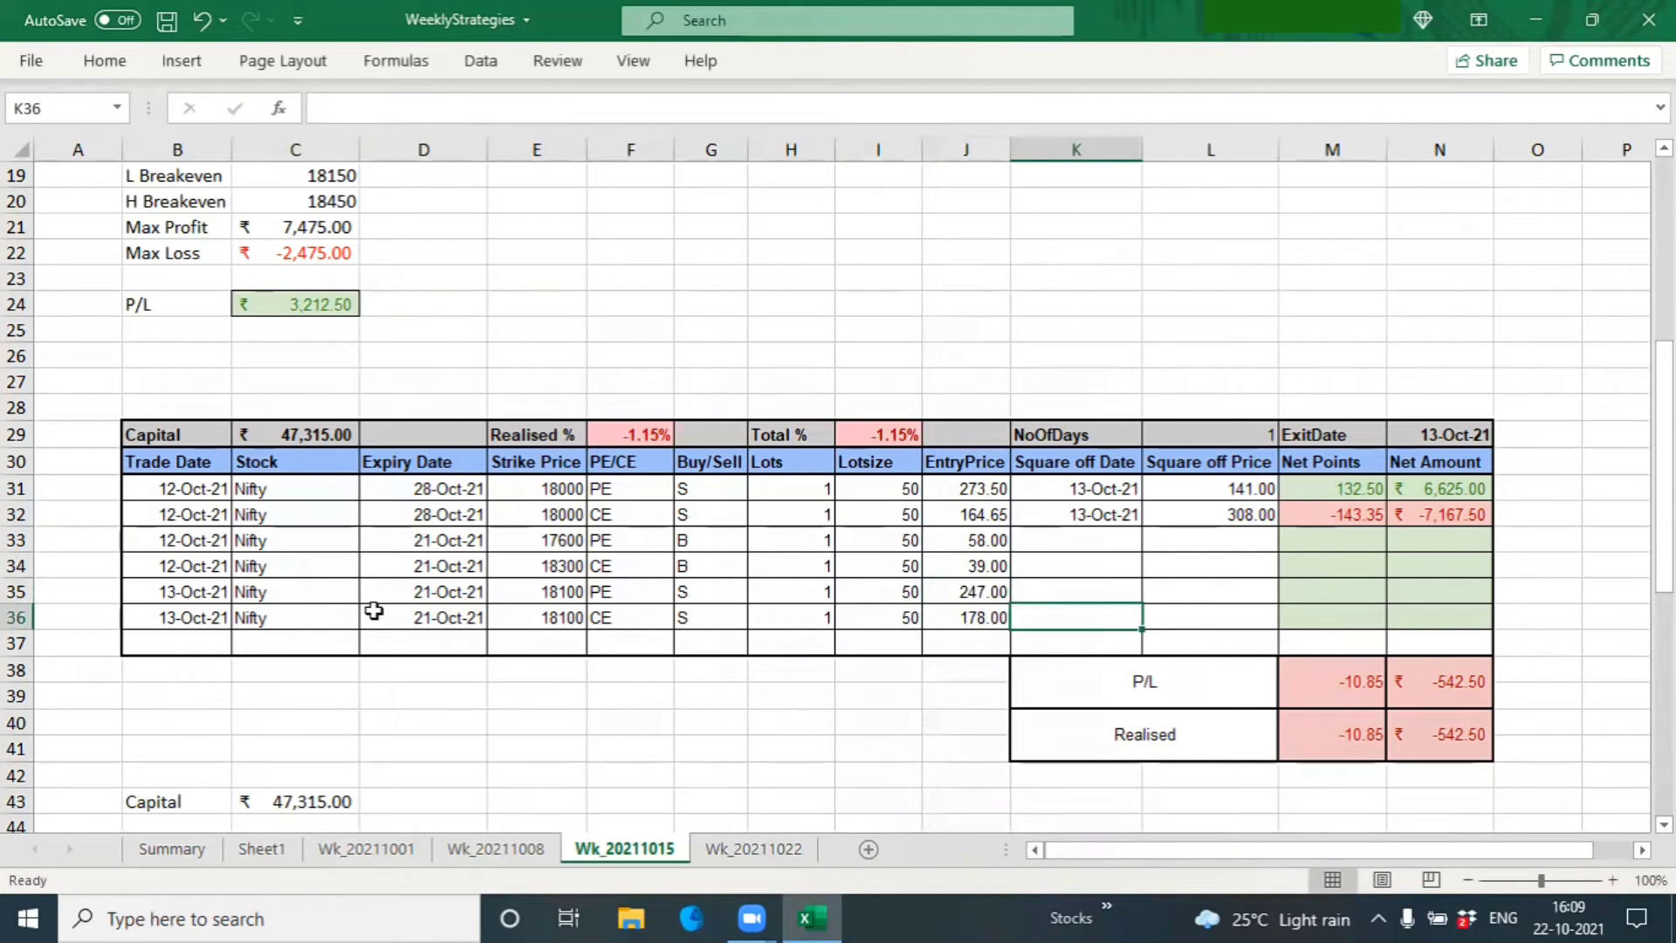
pyautogui.press('Up')
pyautogui.press('Right')
pyautogui.press('Right')
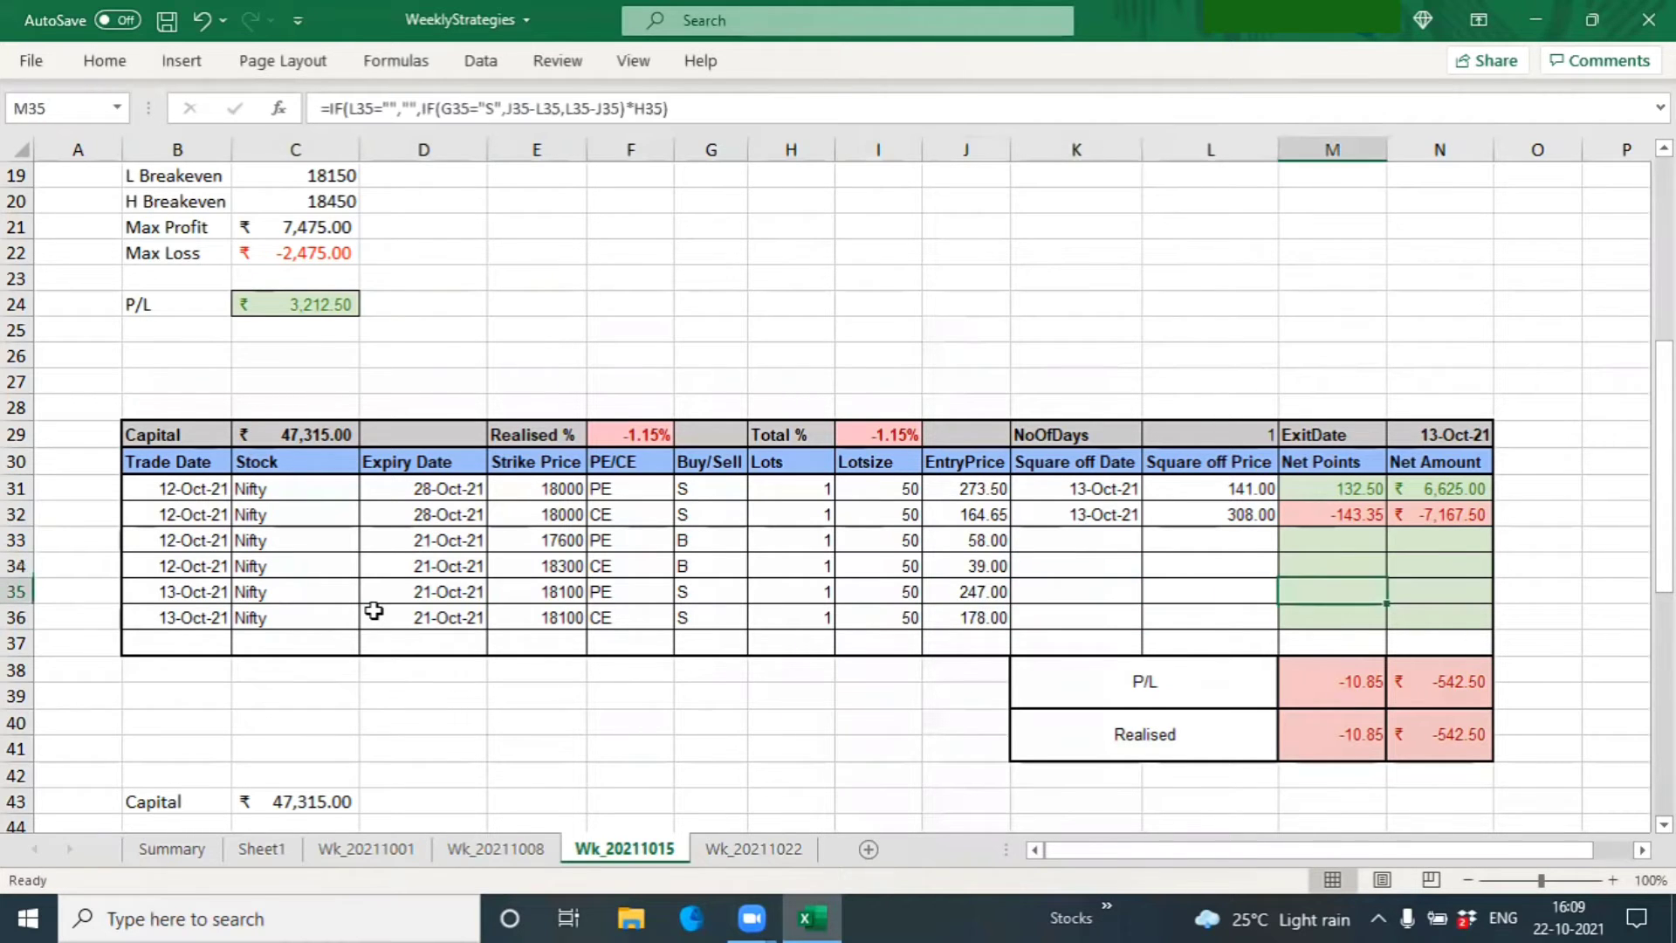
pyautogui.press('Left')
pyautogui.press('Left')
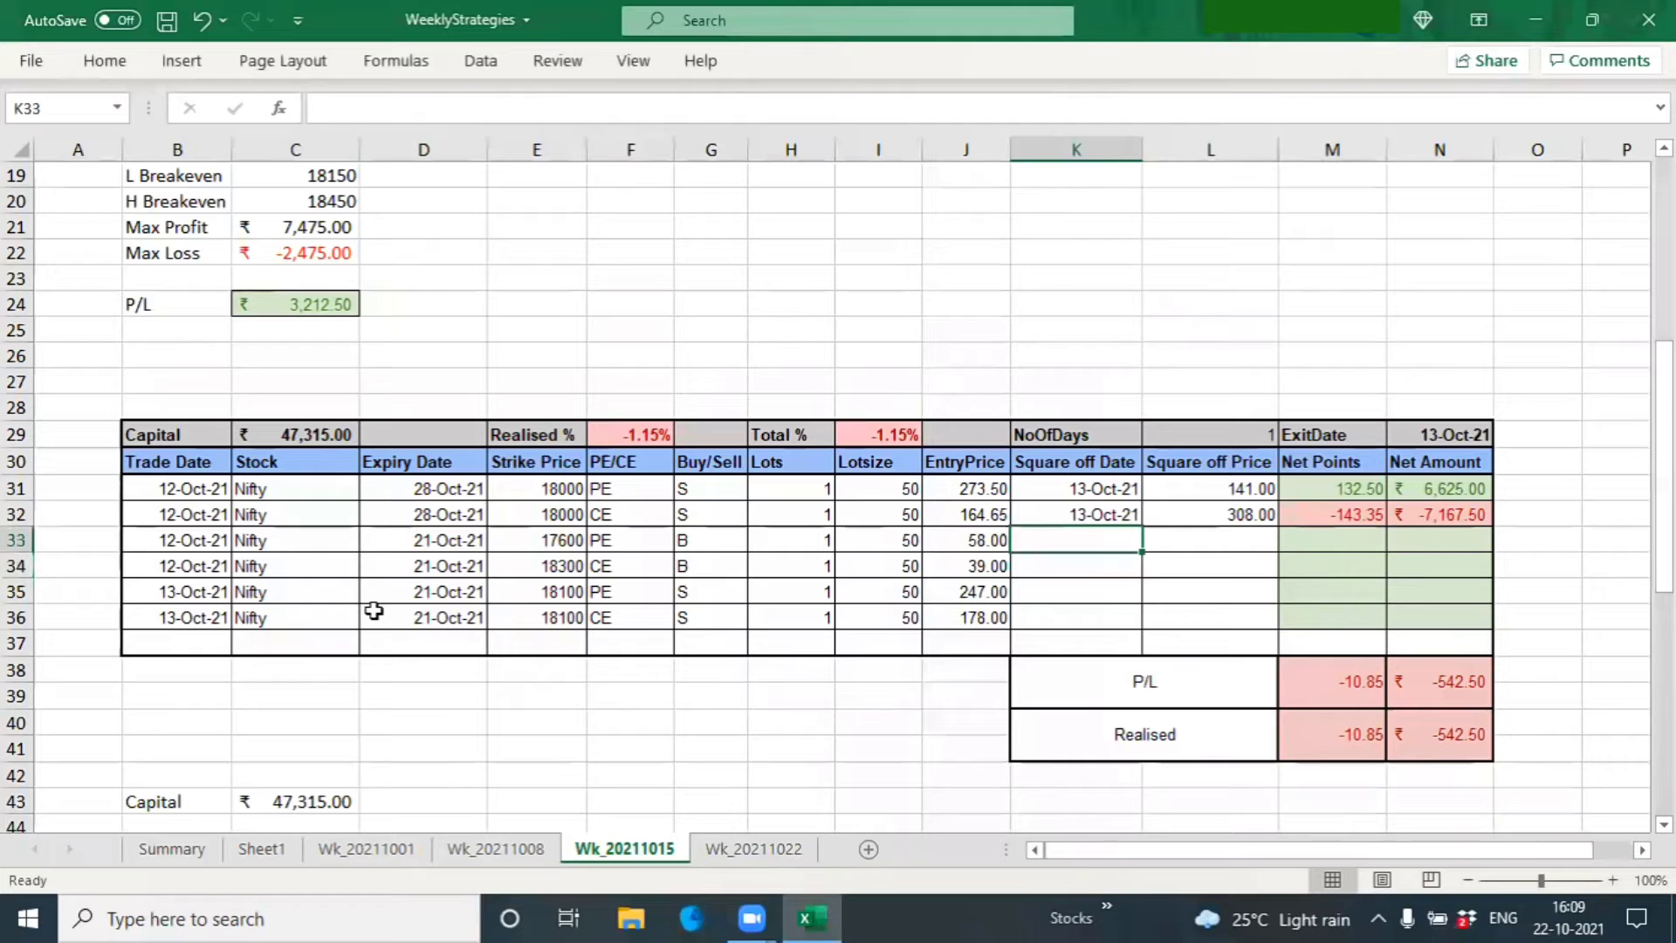
# Enter 21-Oct-21 as the square-off date in K33 and paste it into K34:K36.
pyautogui.write('21-')
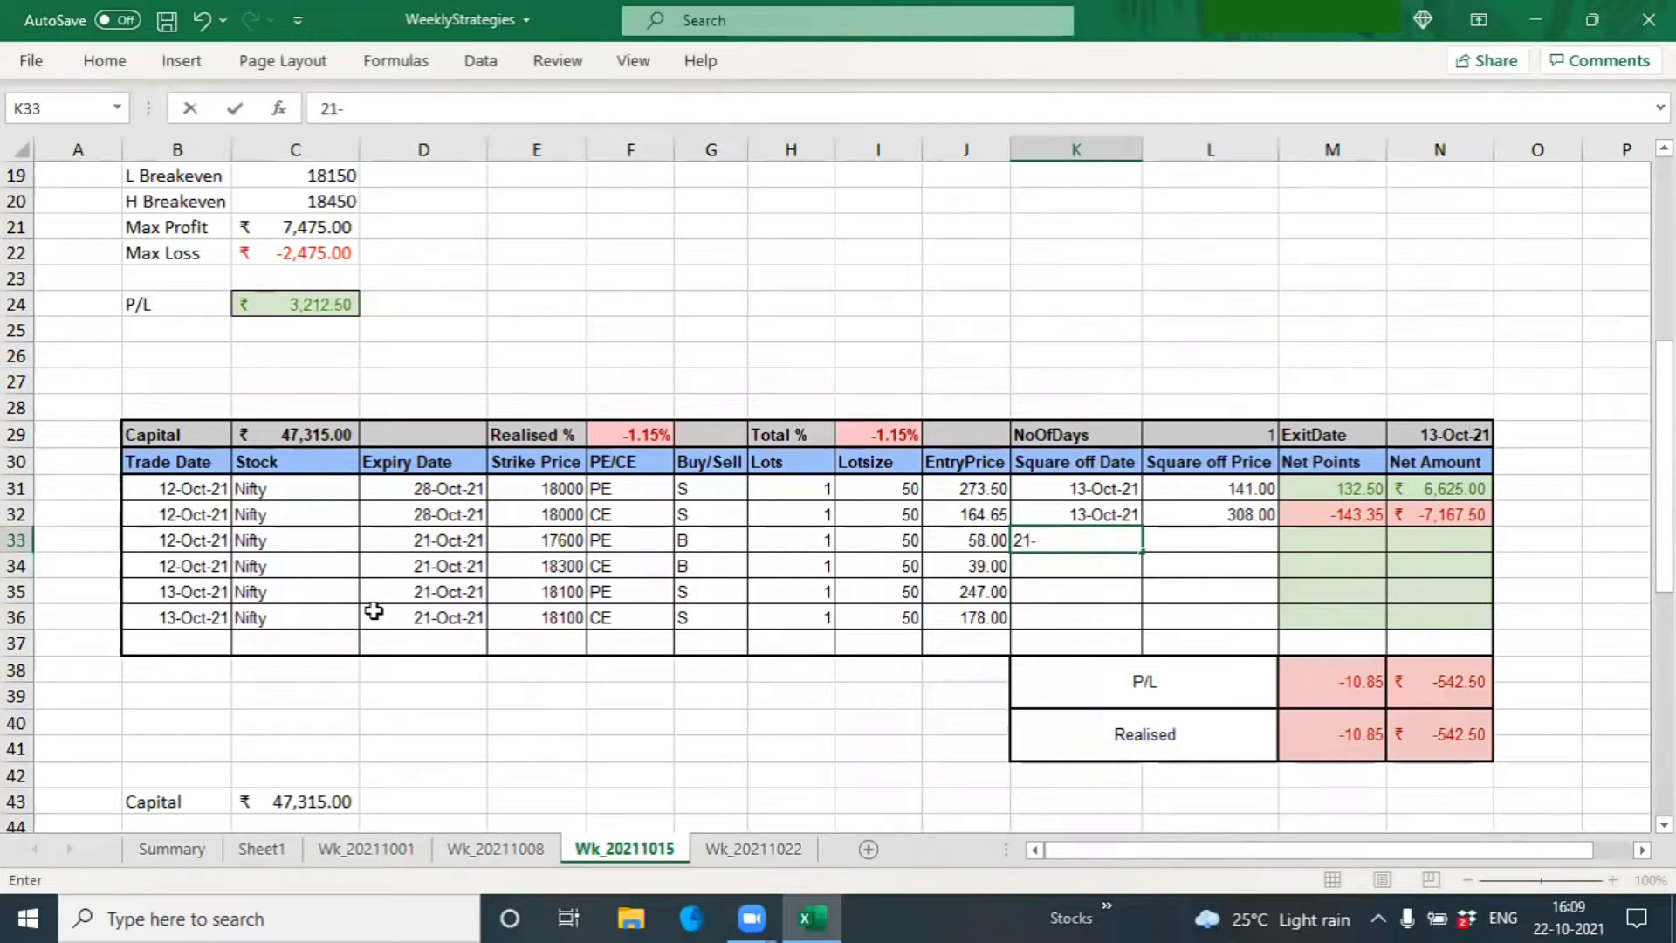
pyautogui.write('oct')
pyautogui.press('Return')
pyautogui.press('Up')
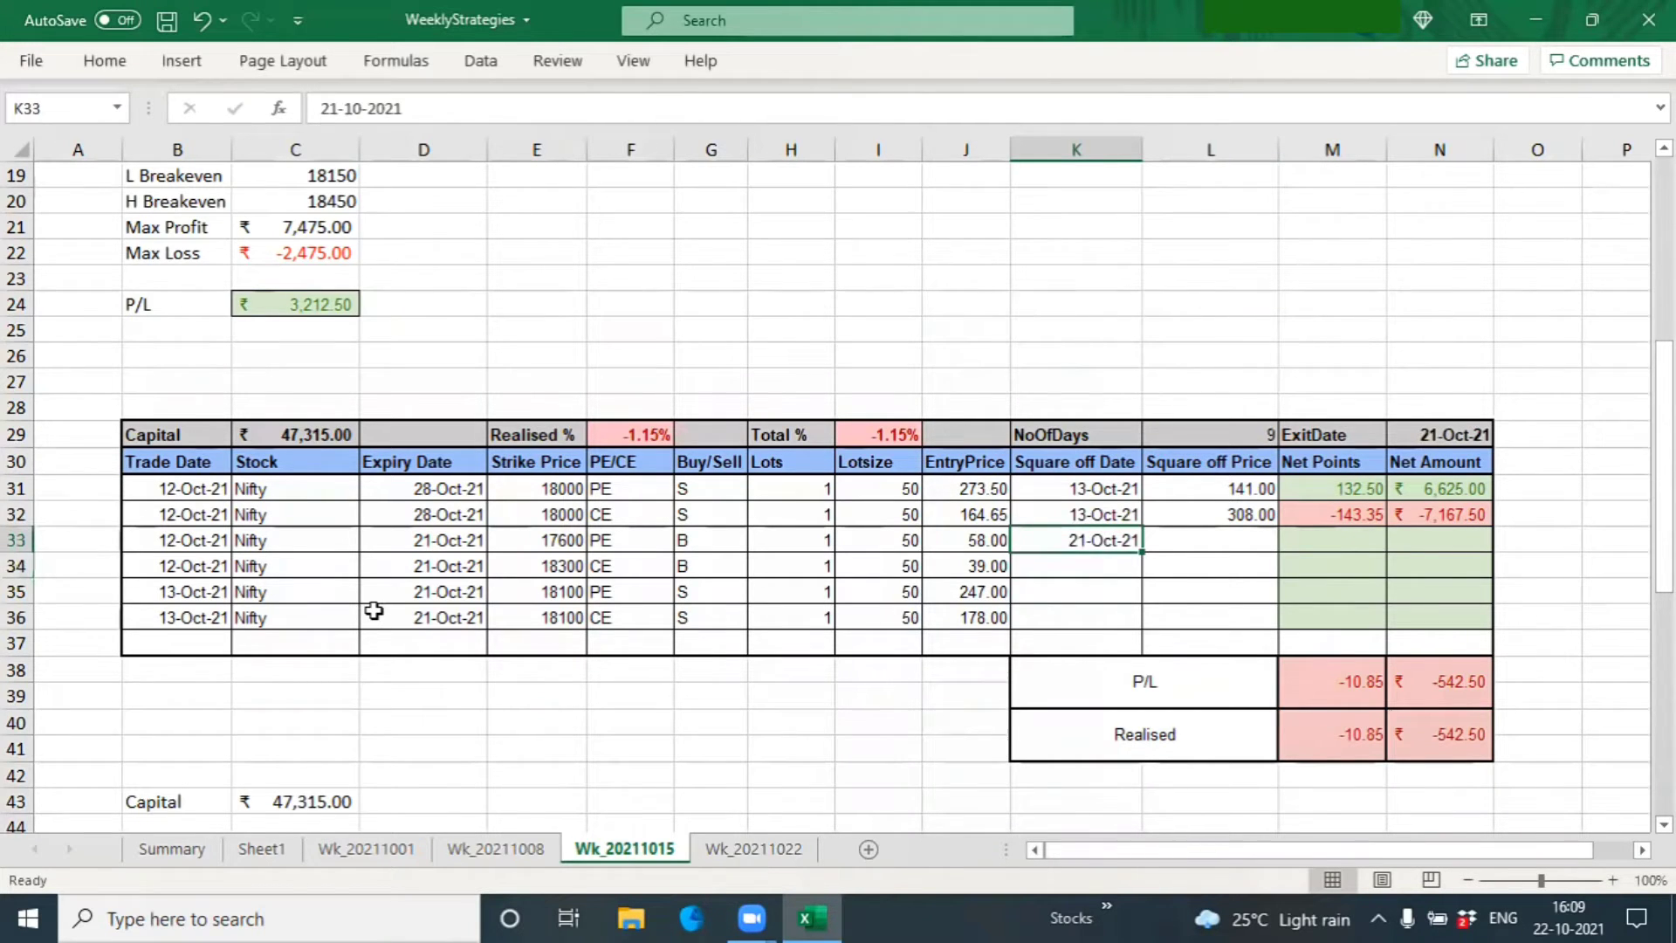
pyautogui.hotkey('ctrl', 'c')
pyautogui.press('Down')
pyautogui.hotkey('shift', 'Down')
pyautogui.hotkey('shift', 'Down')
pyautogui.hotkey('ctrl', 'alt', 'v')
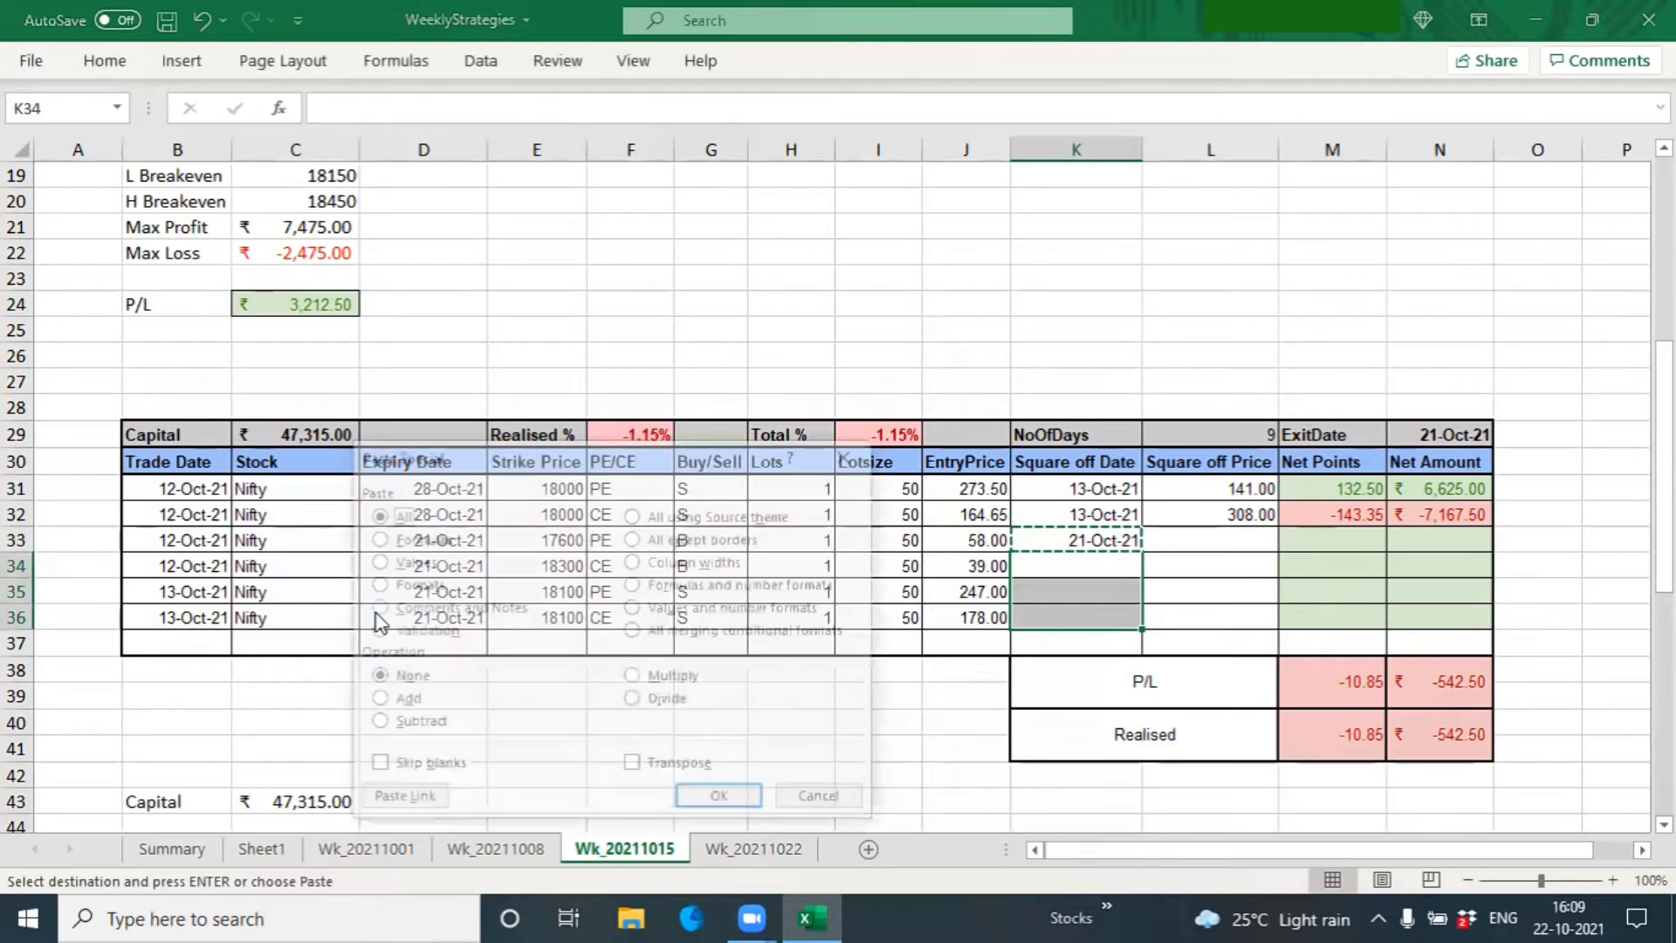
pyautogui.press('Return')
pyautogui.press('Up')
pyautogui.press('Right')
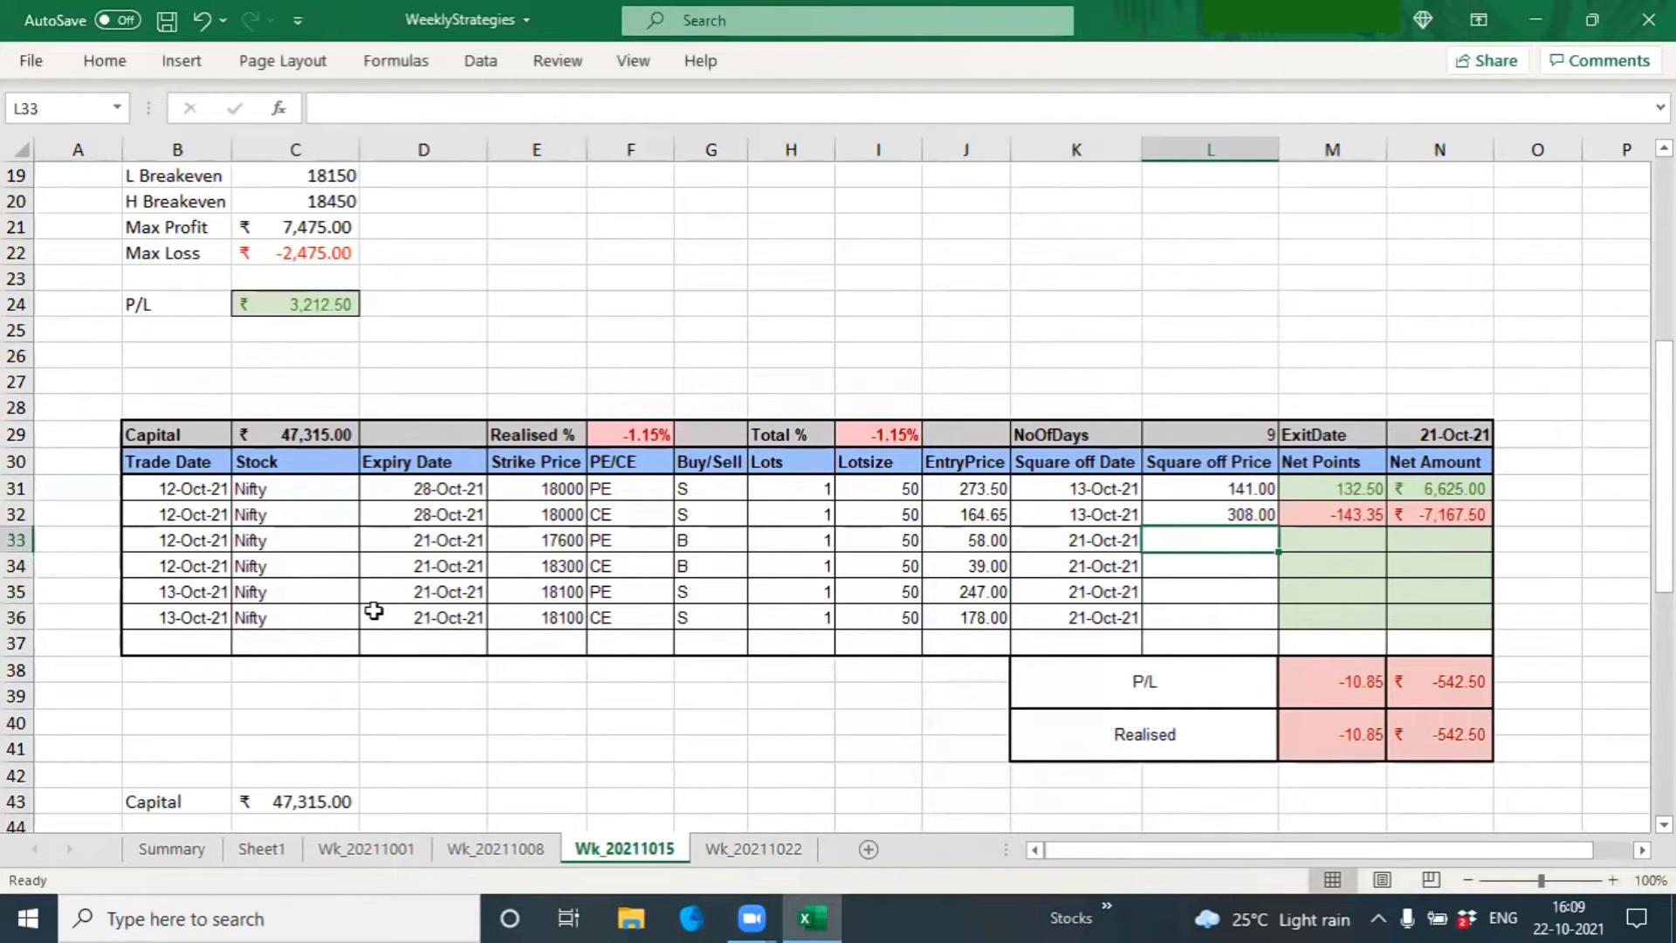
# Enter exit prices 0.50, 0.50, 195 and 105 in L33:L36.
pyautogui.write('.5')
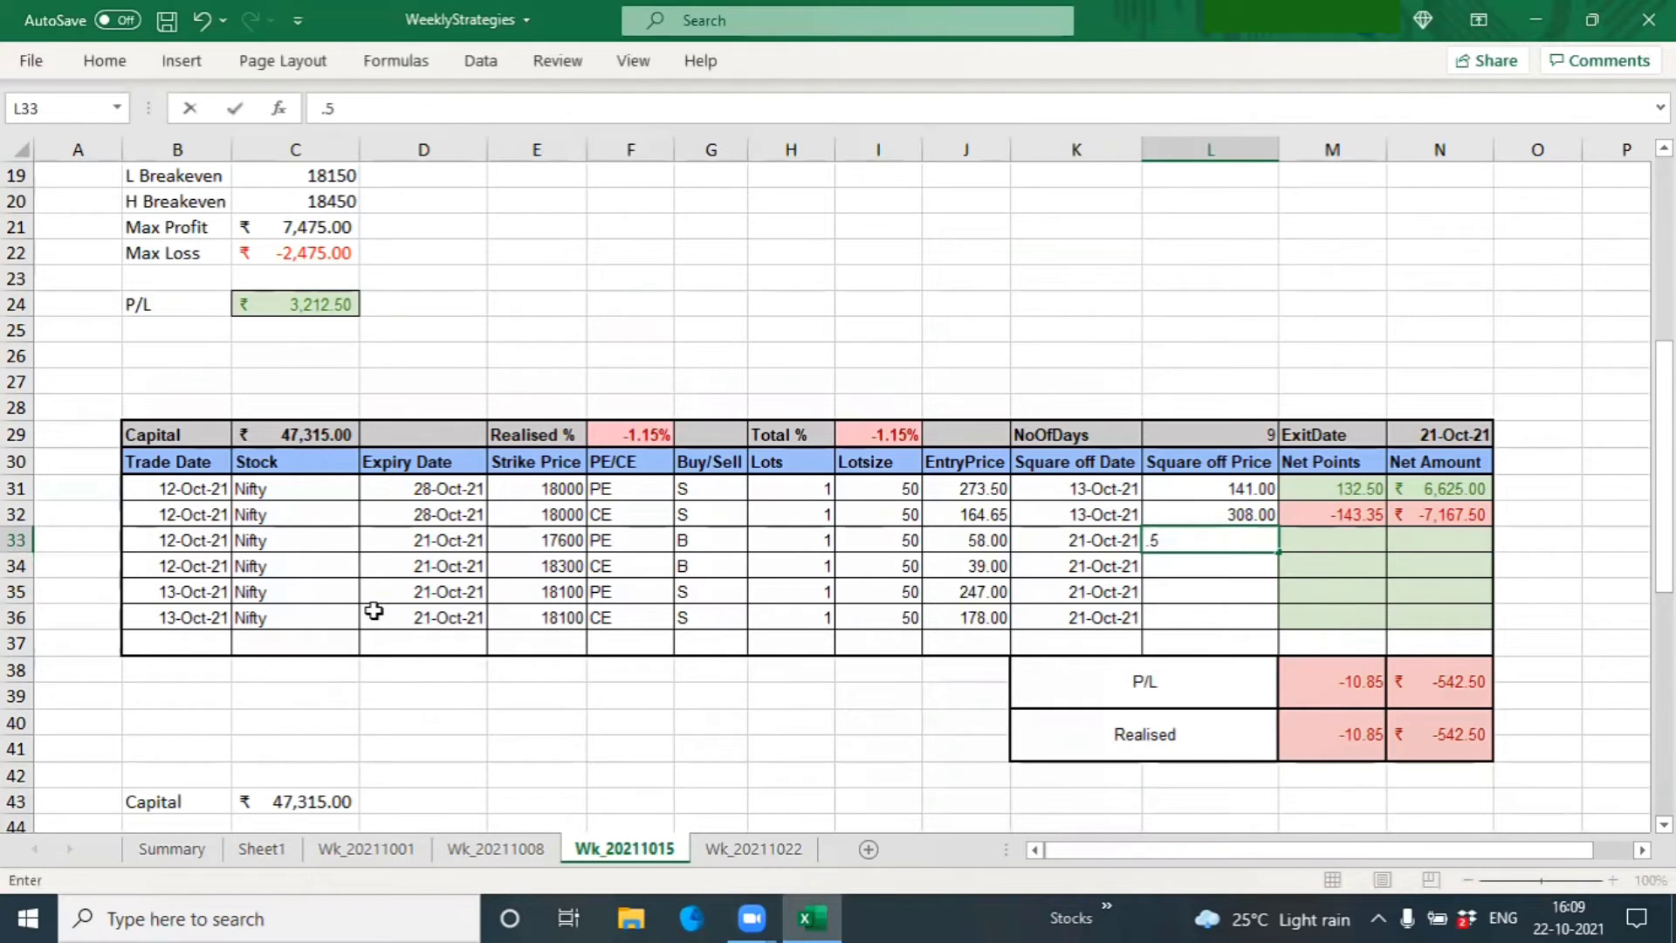
pyautogui.press('Return')
pyautogui.write('.5')
pyautogui.press('Return')
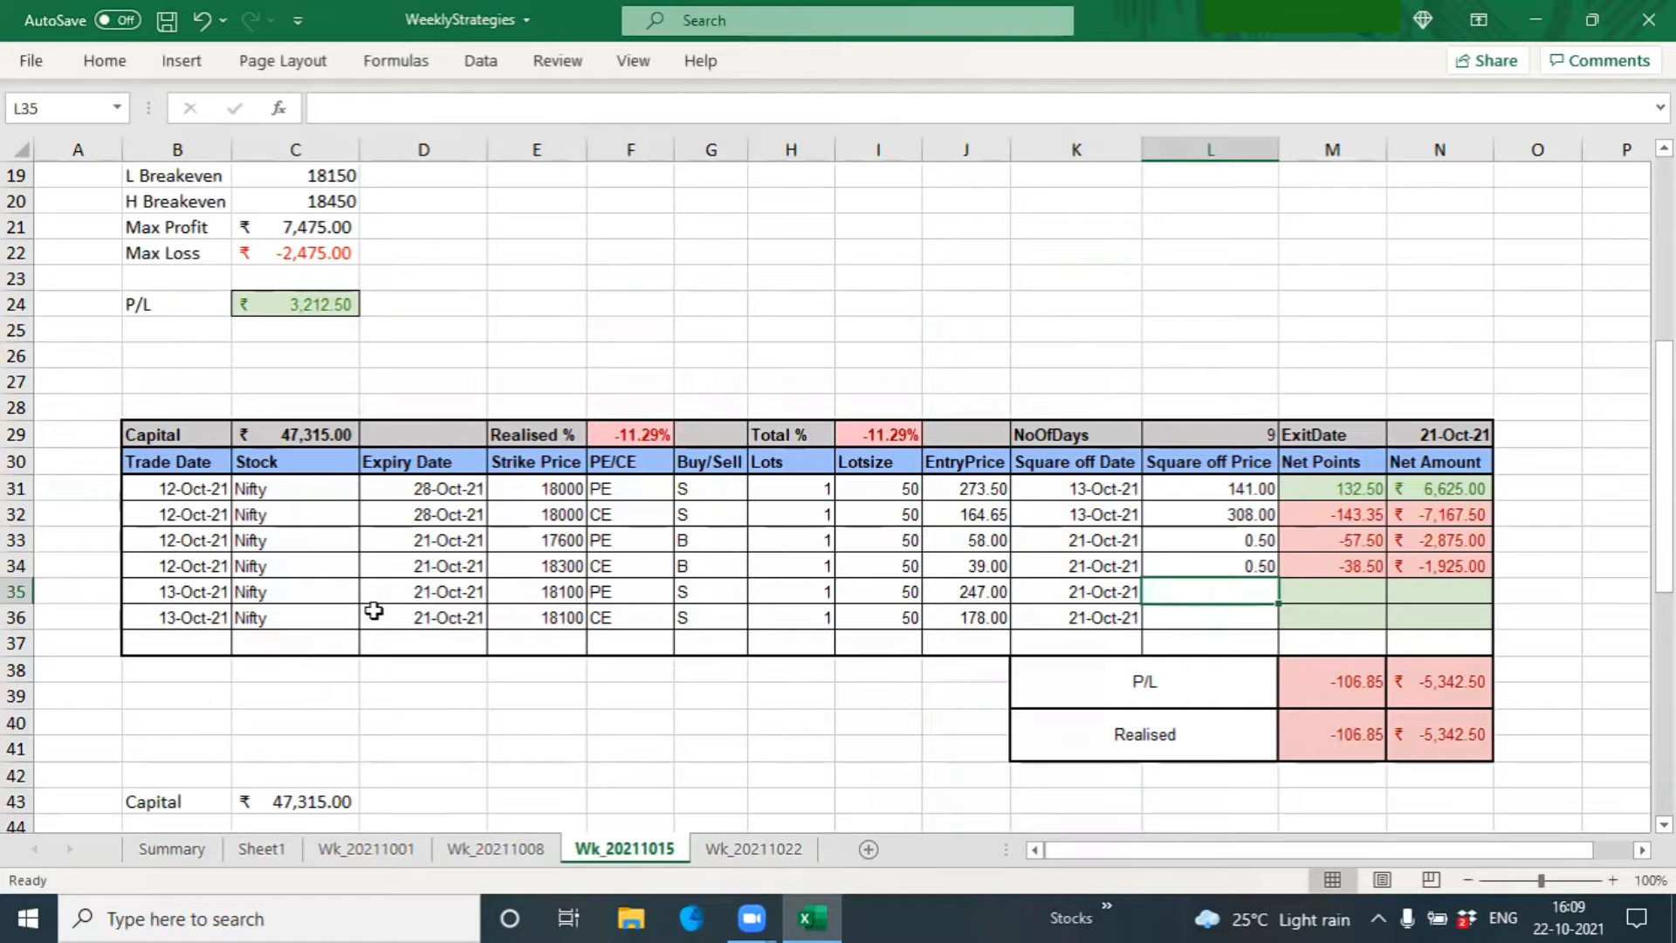
pyautogui.write('19')
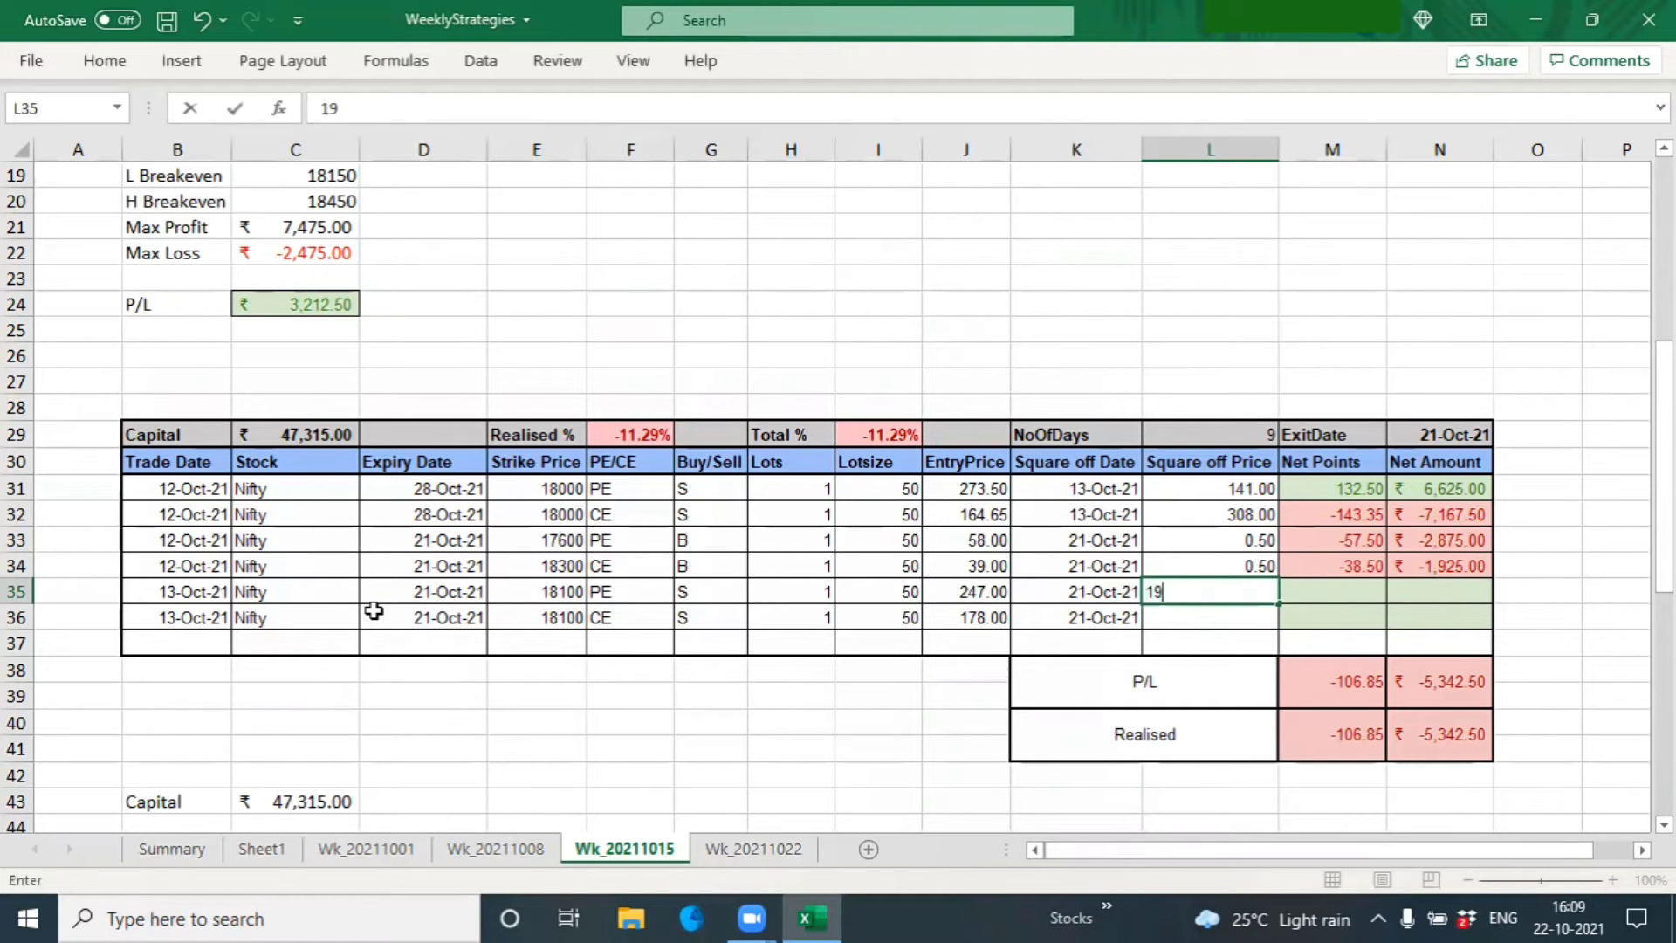
pyautogui.write('5')
pyautogui.press('Return')
pyautogui.write('1')
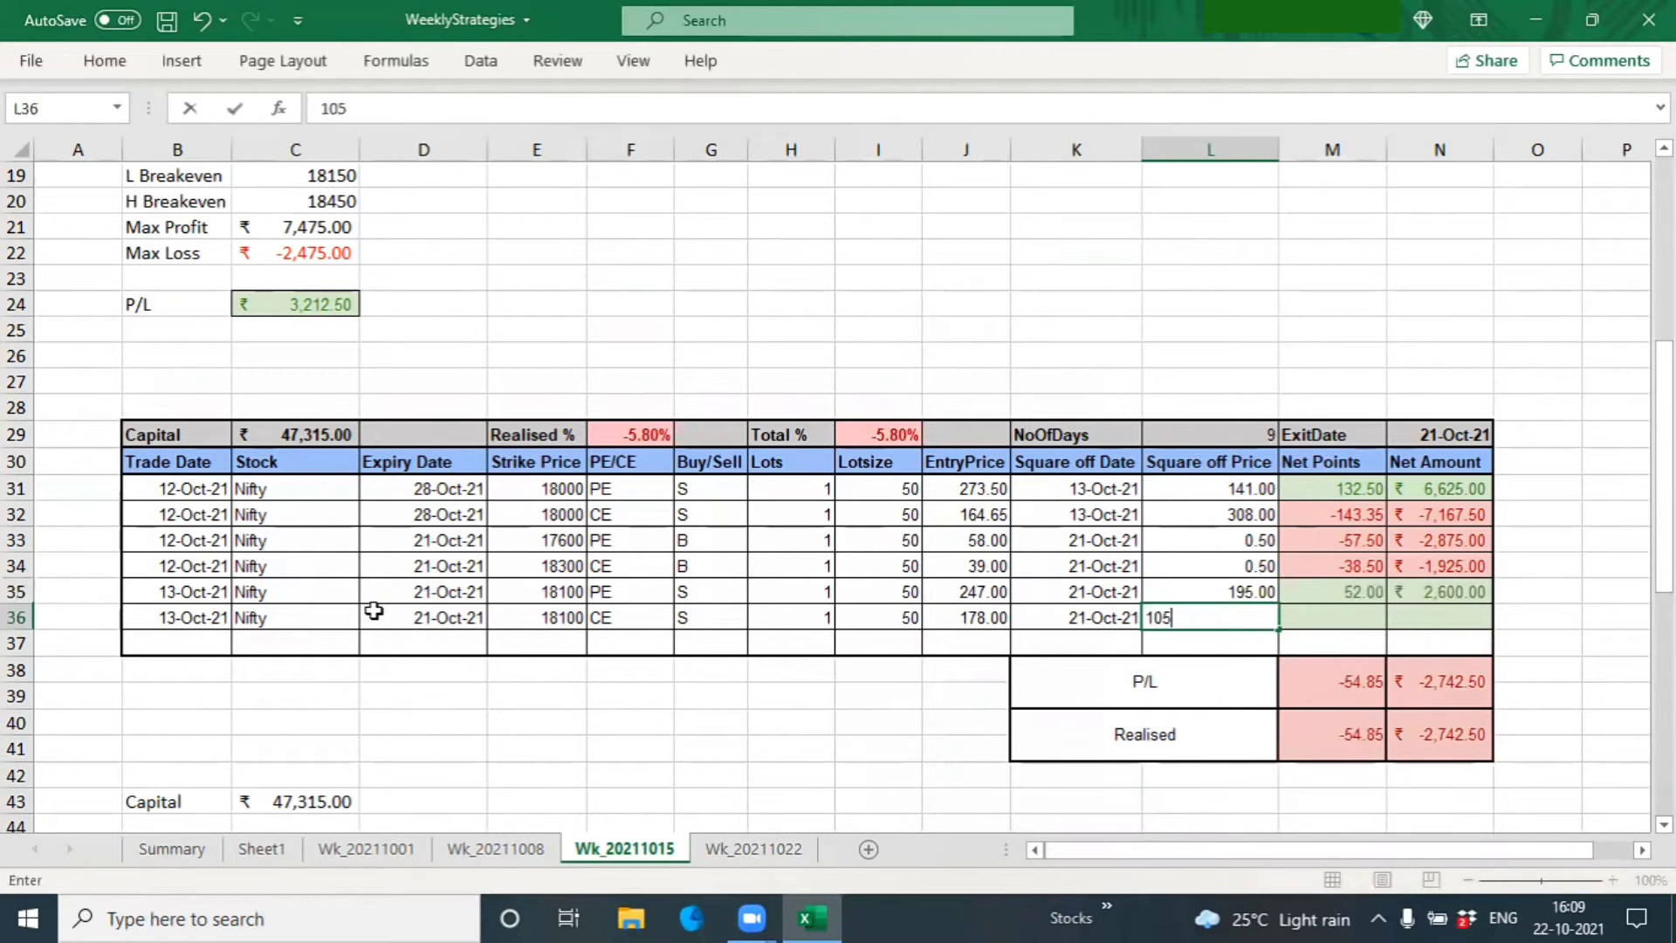
pyautogui.write('05')
pyautogui.press('Tab')
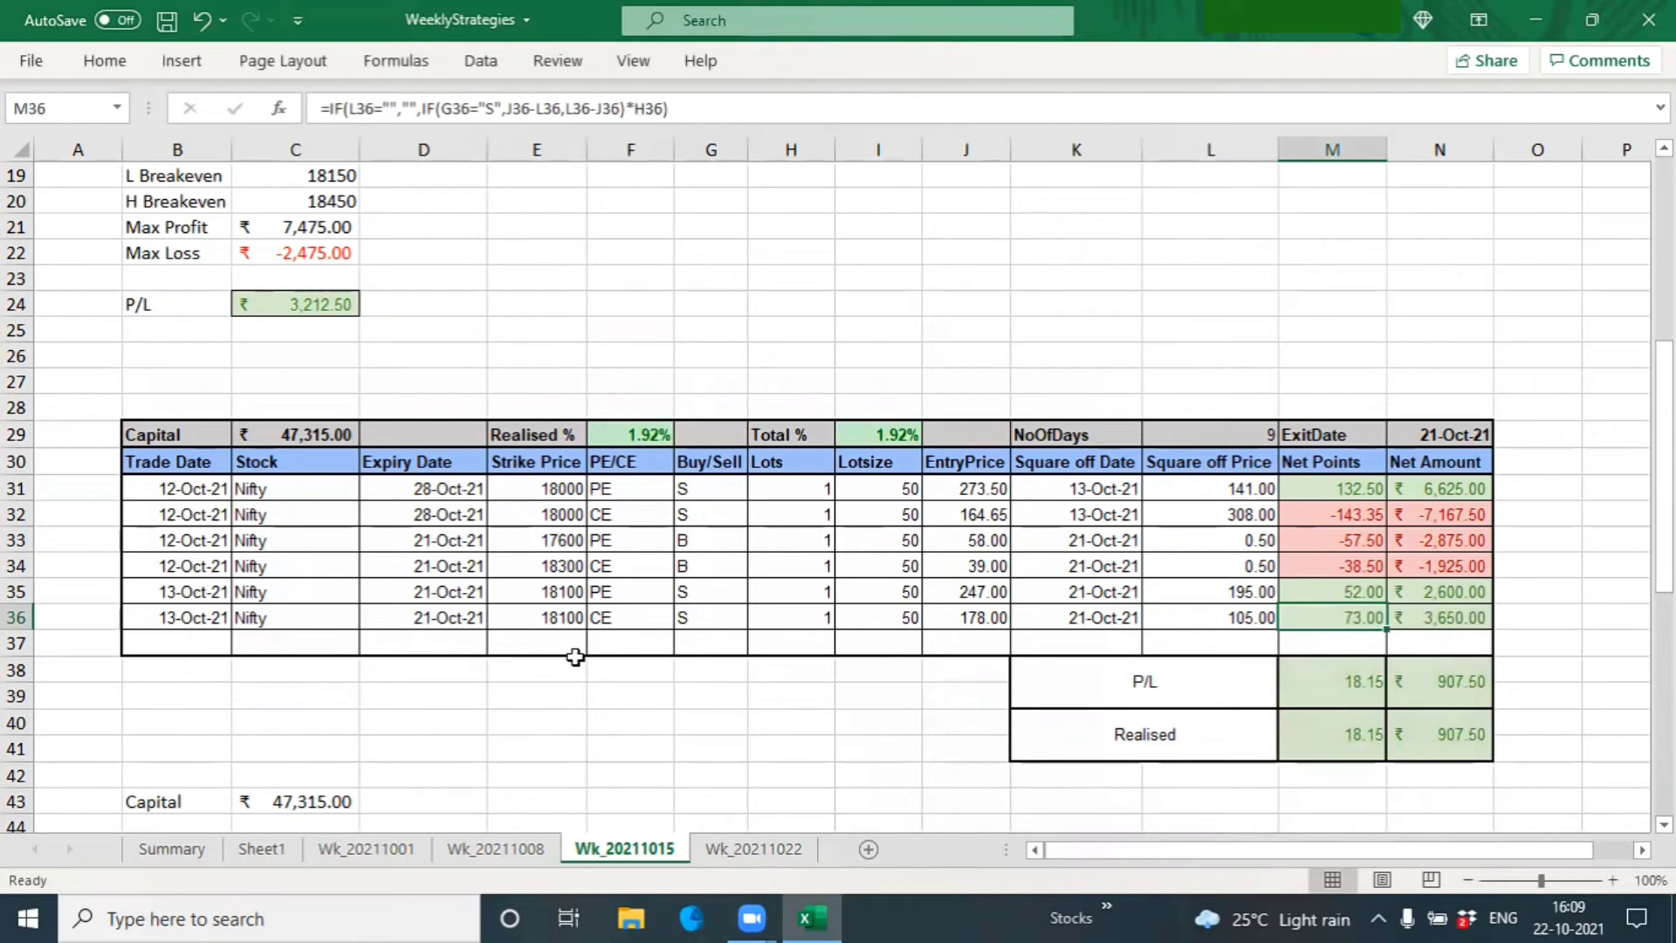
pyautogui.scroll(-2, 558, 672)
pyautogui.scroll(-2, 916, 687)
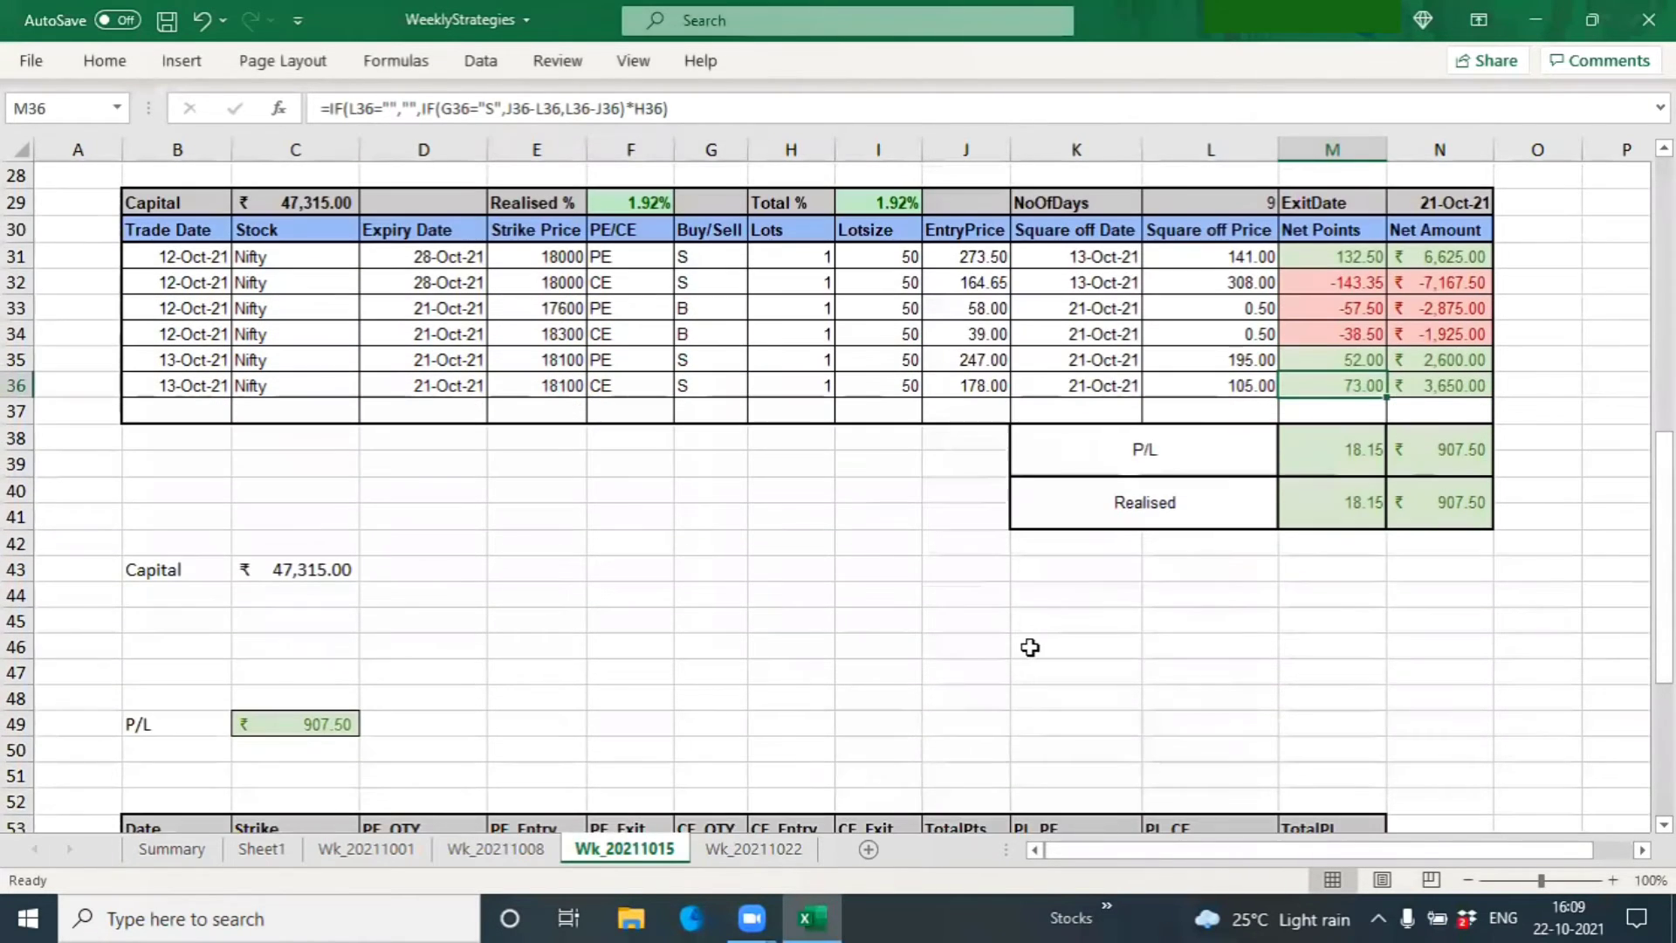
pyautogui.scroll(1, 1309, 641)
pyautogui.click(1449, 581)
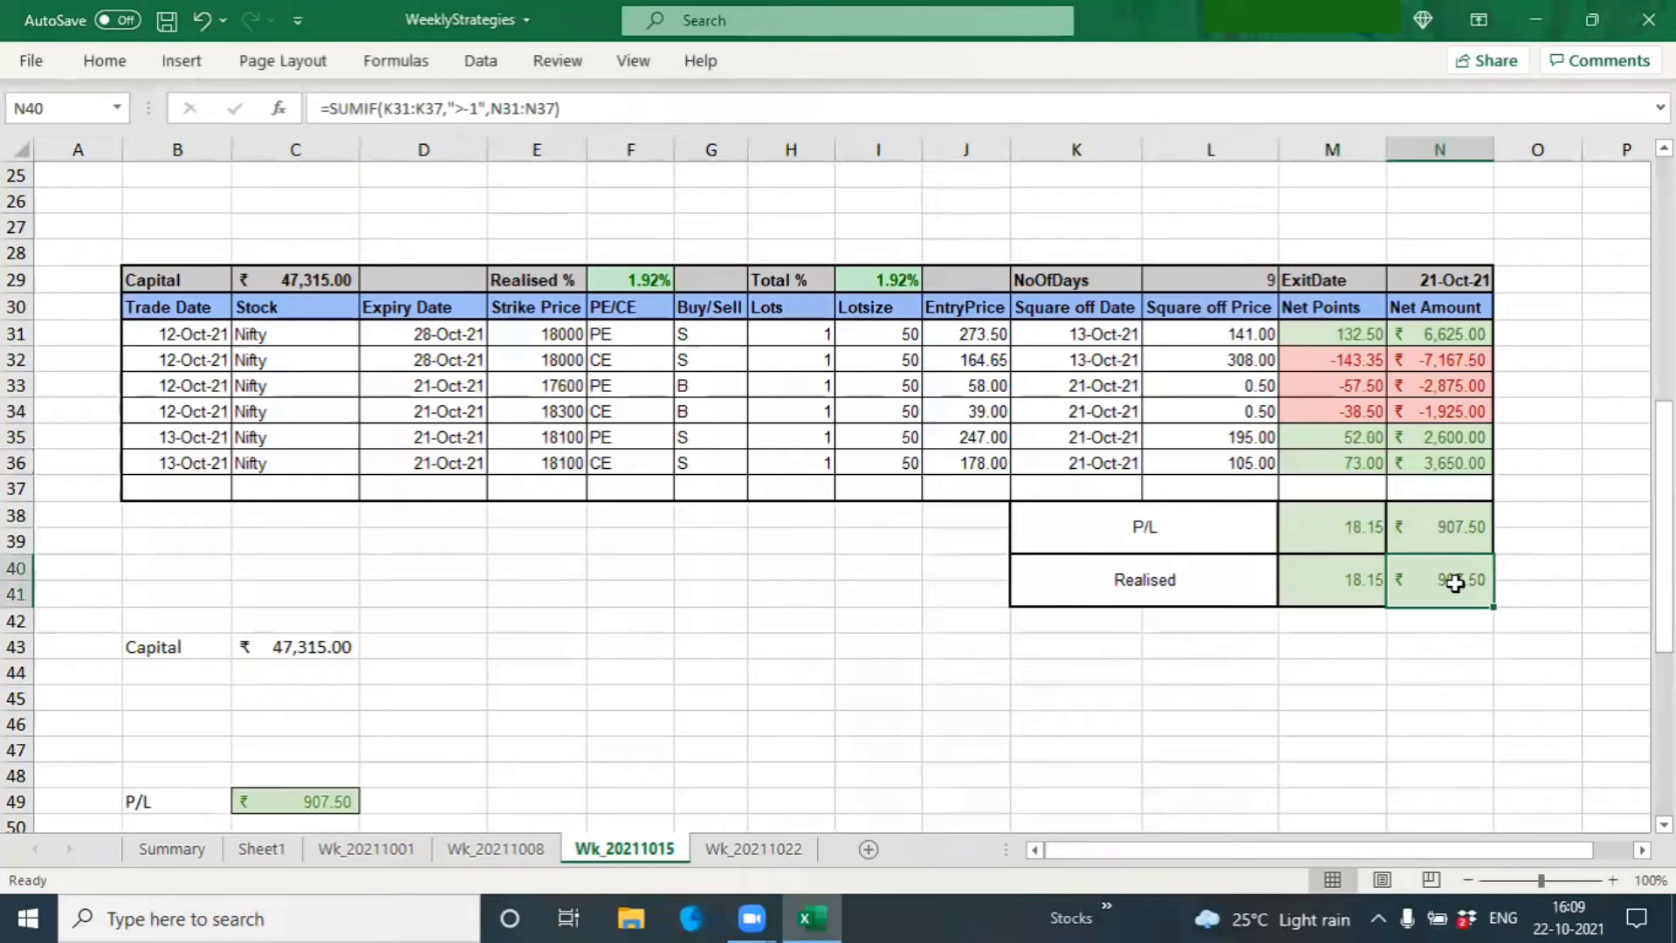
pyautogui.click(632, 282)
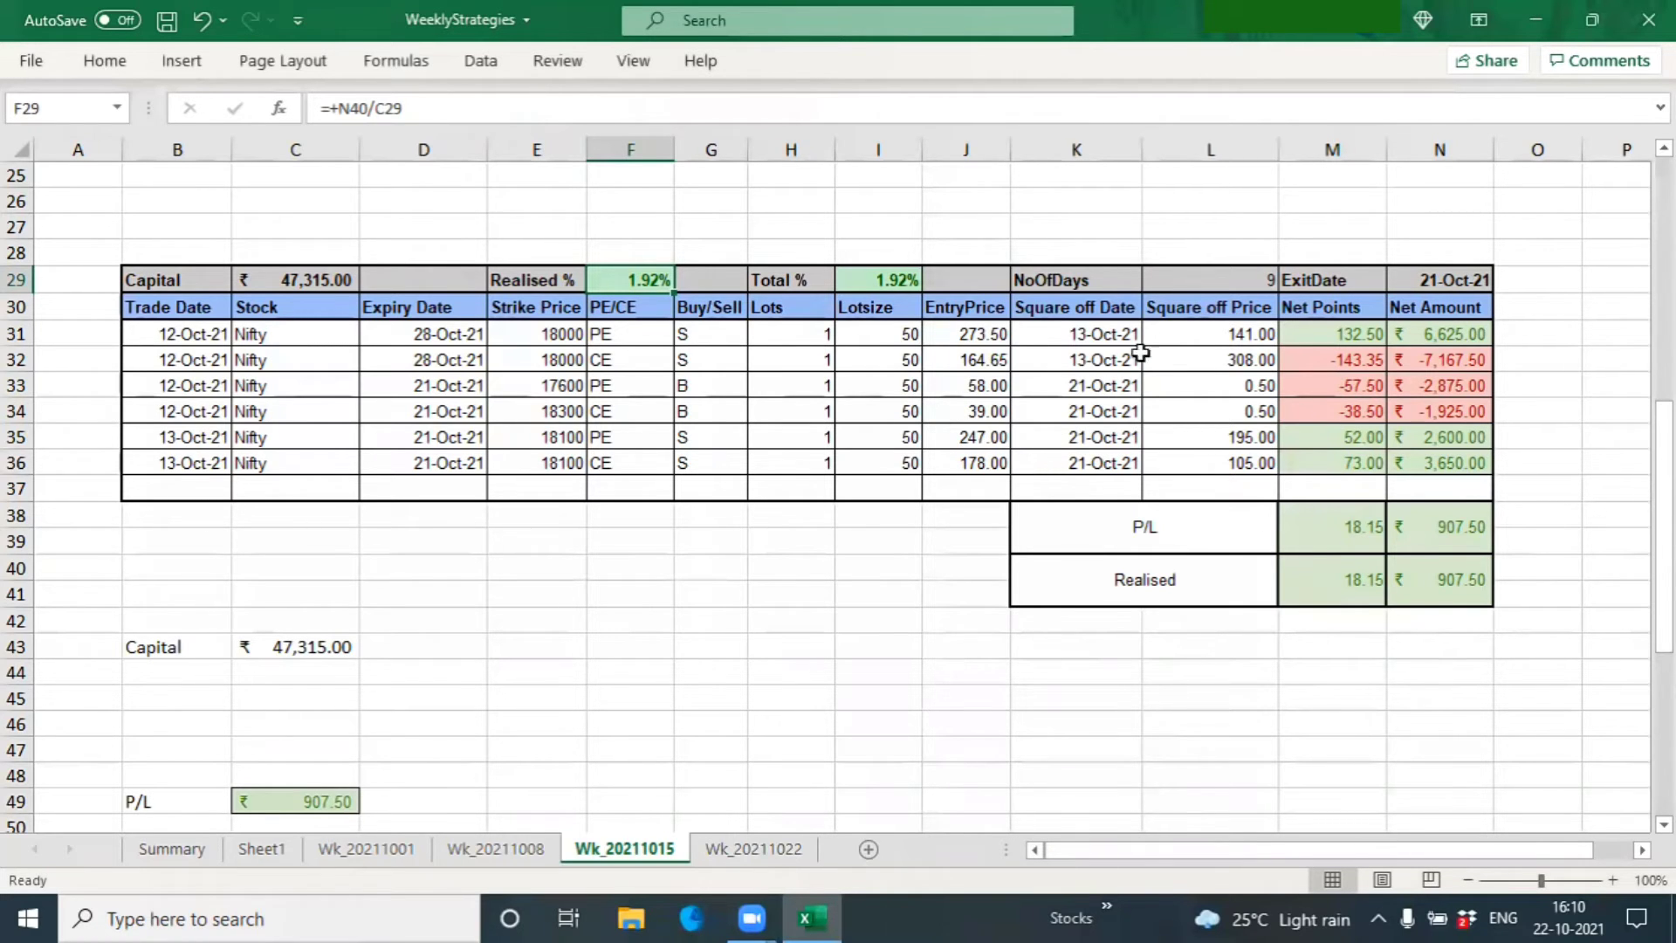
pyautogui.scroll(-1, 976, 527)
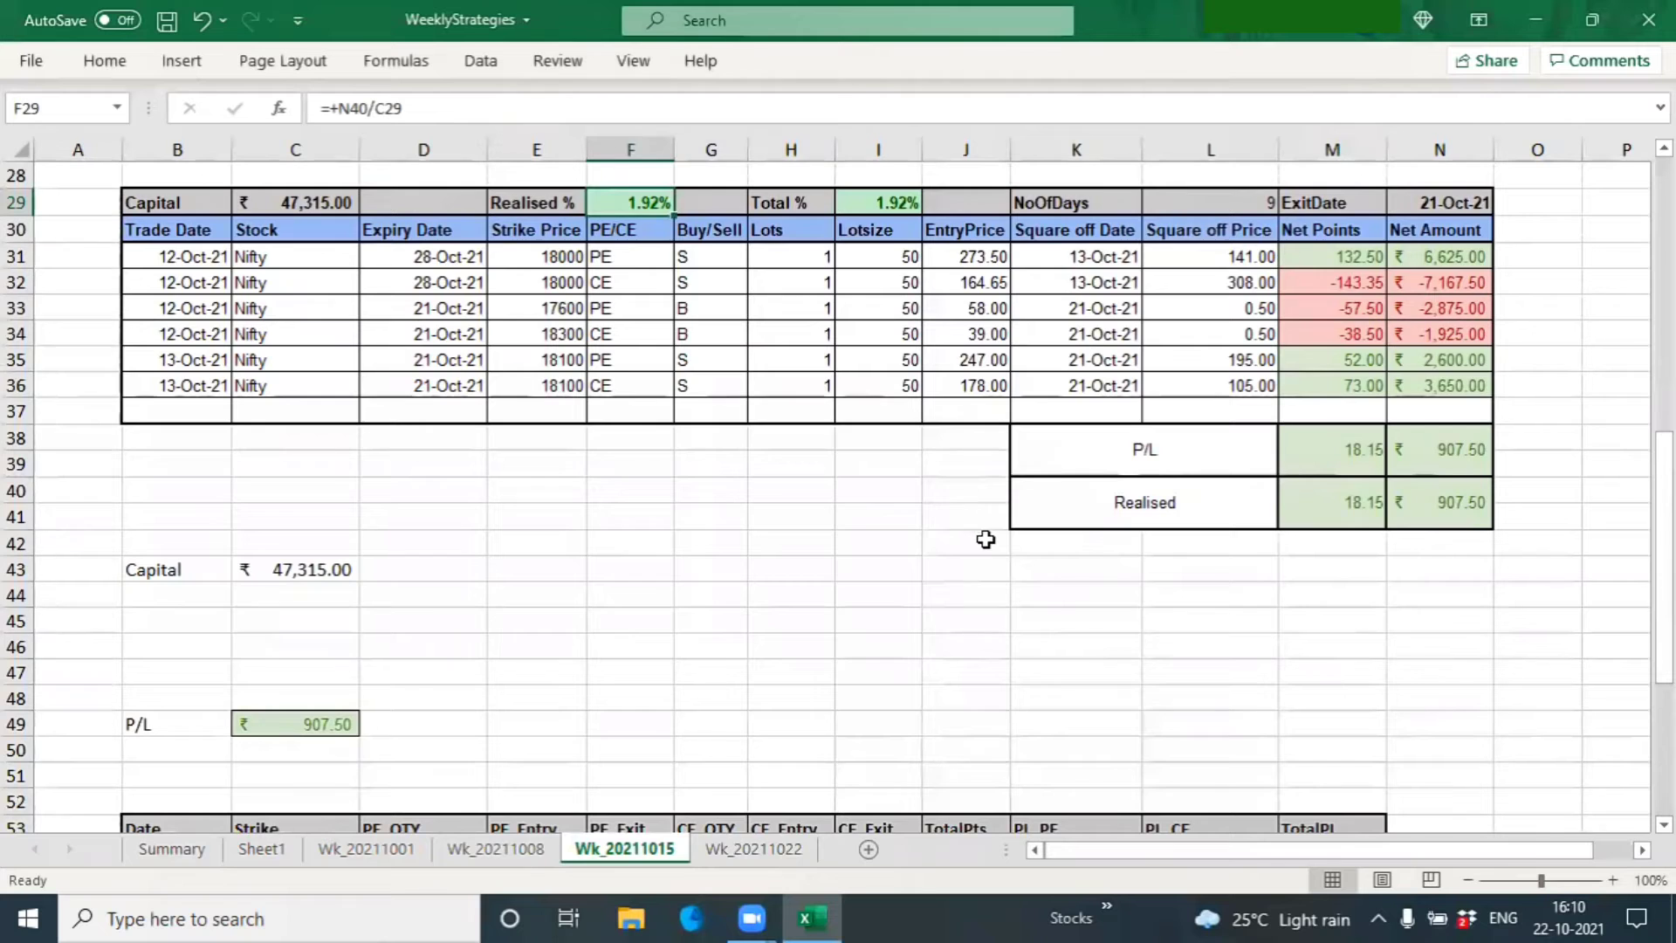
pyautogui.scroll(-1, 982, 527)
pyautogui.scroll(2, 977, 511)
pyautogui.scroll(-5, 977, 524)
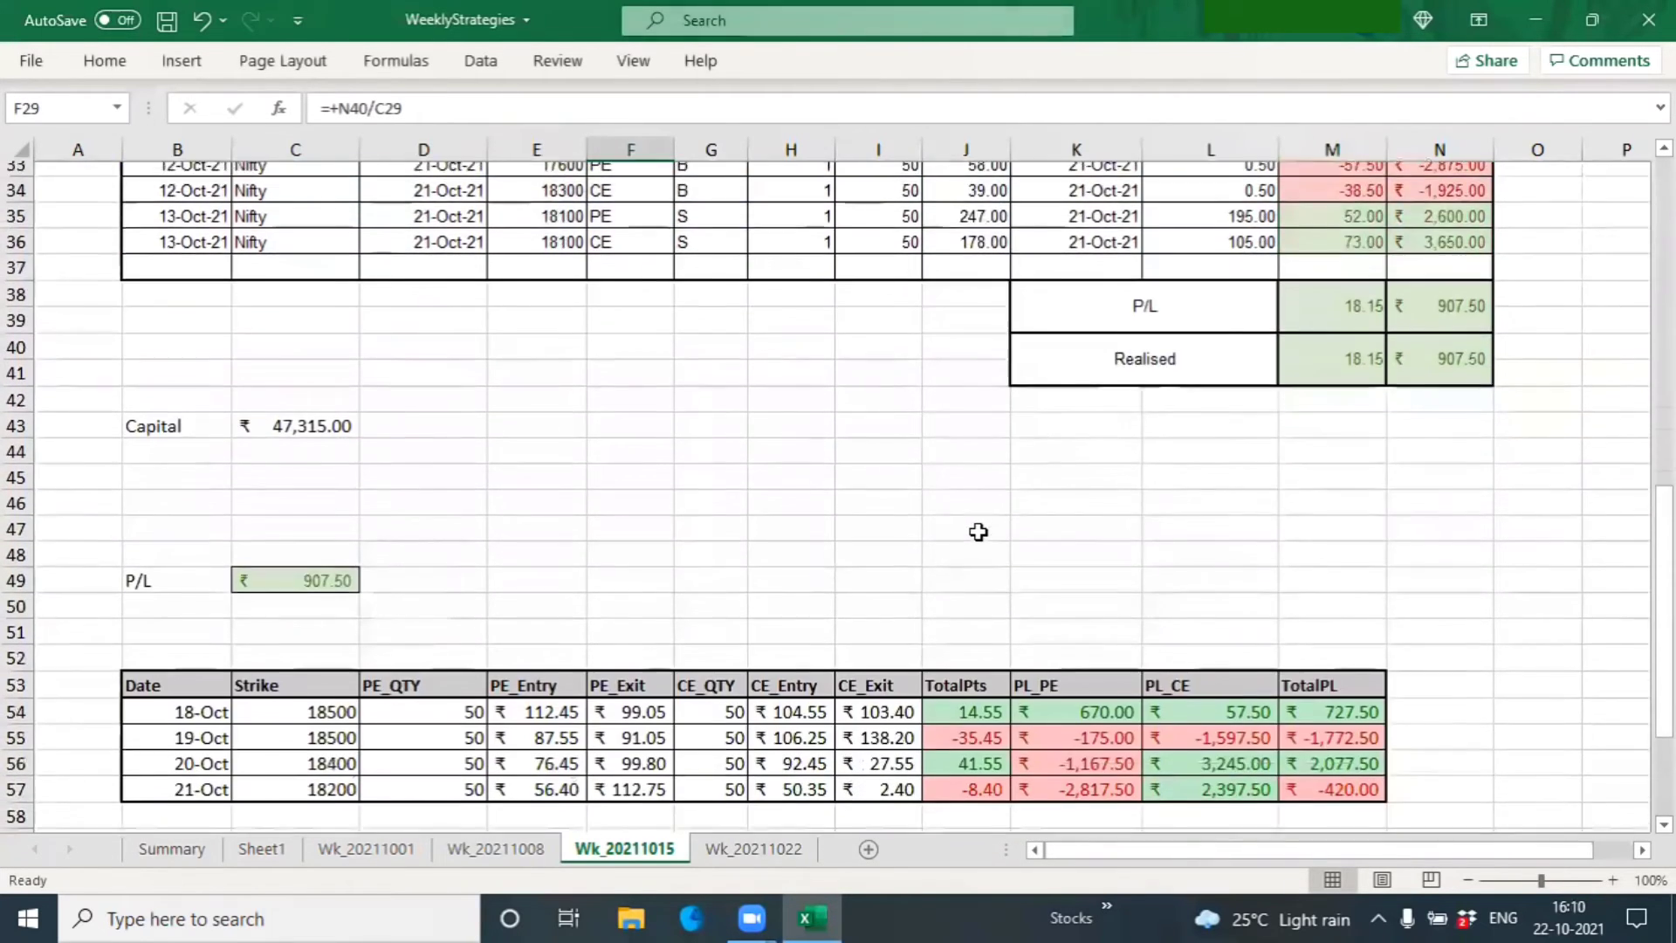
pyautogui.scroll(-2, 971, 537)
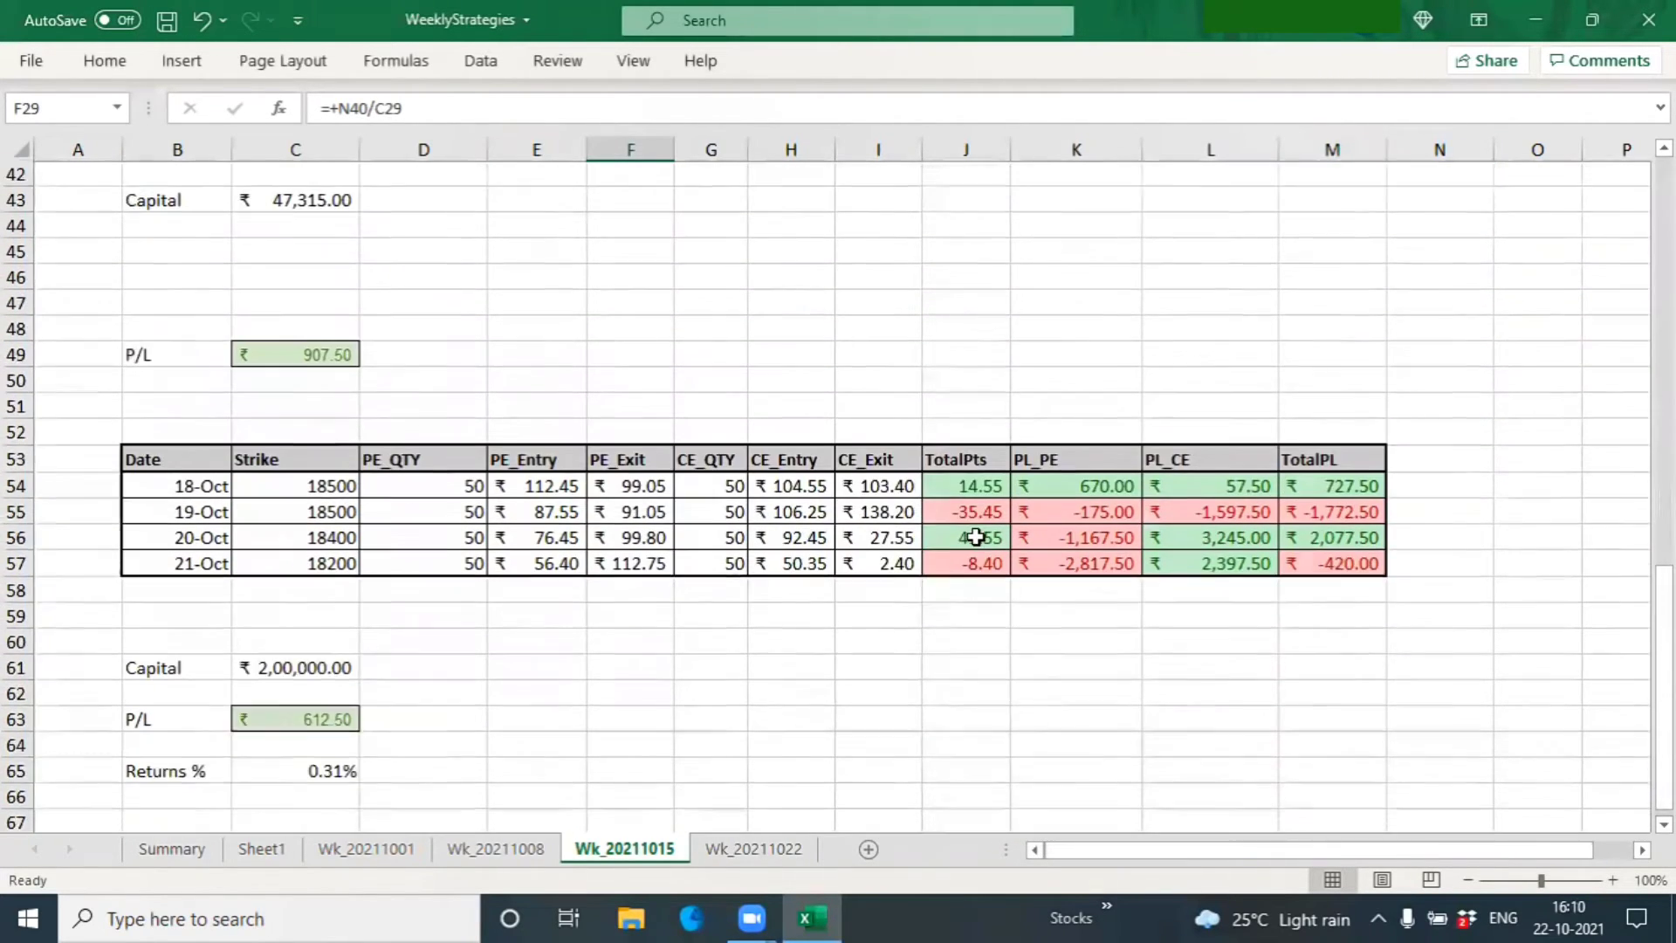
pyautogui.scroll(1, 964, 544)
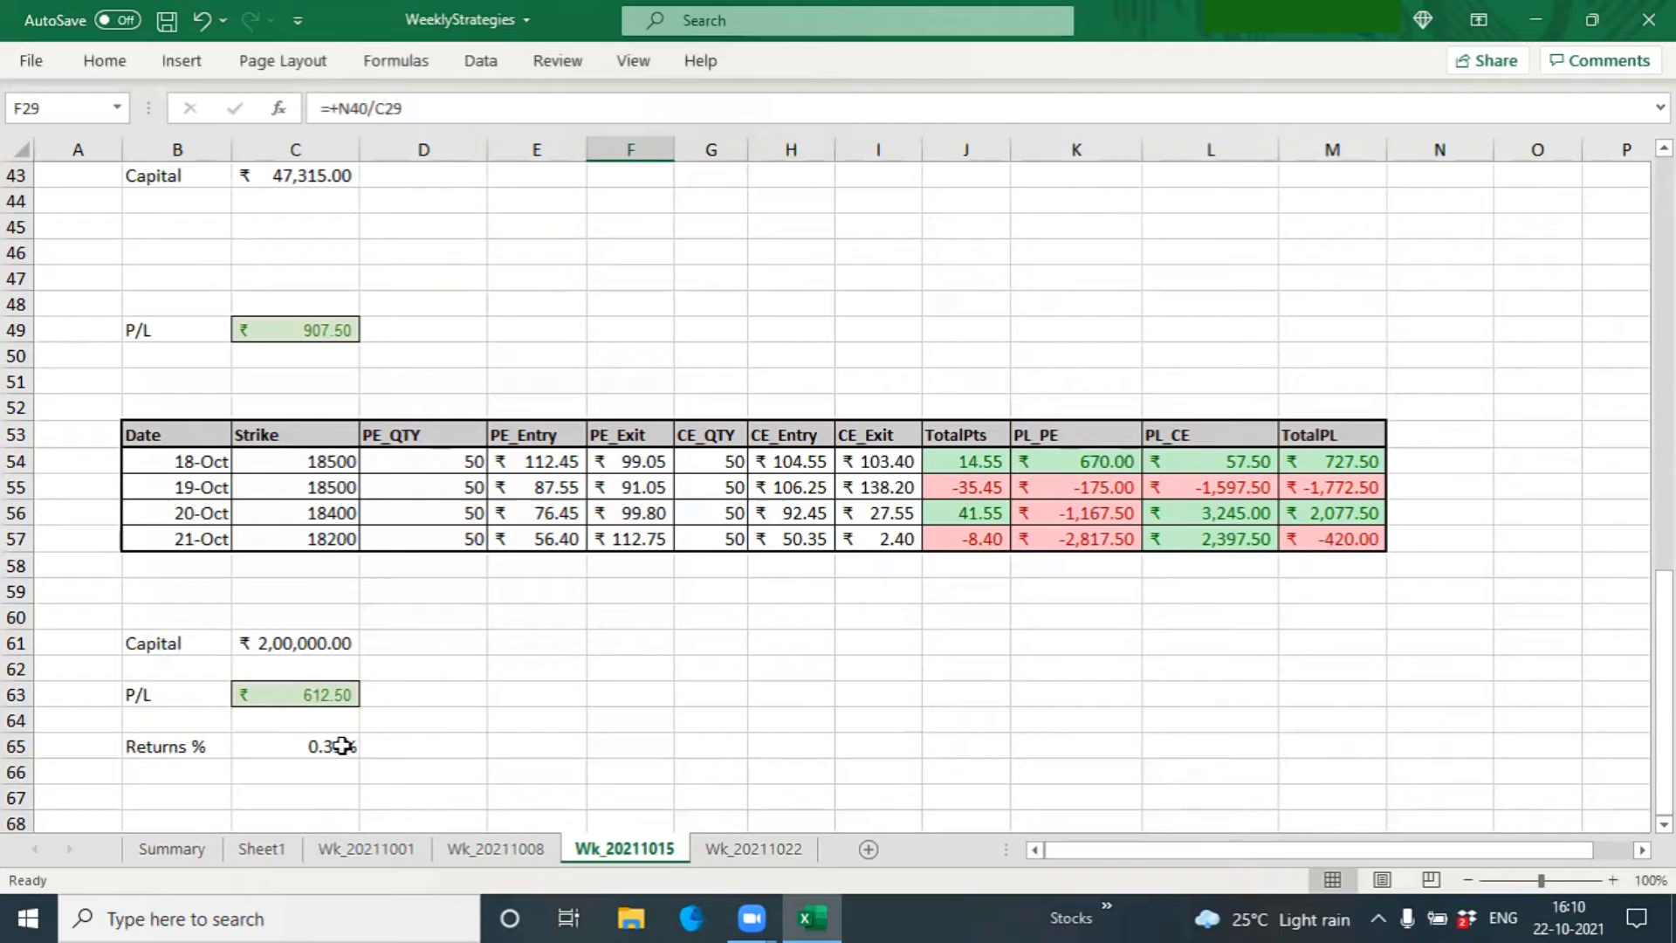
pyautogui.click(315, 687)
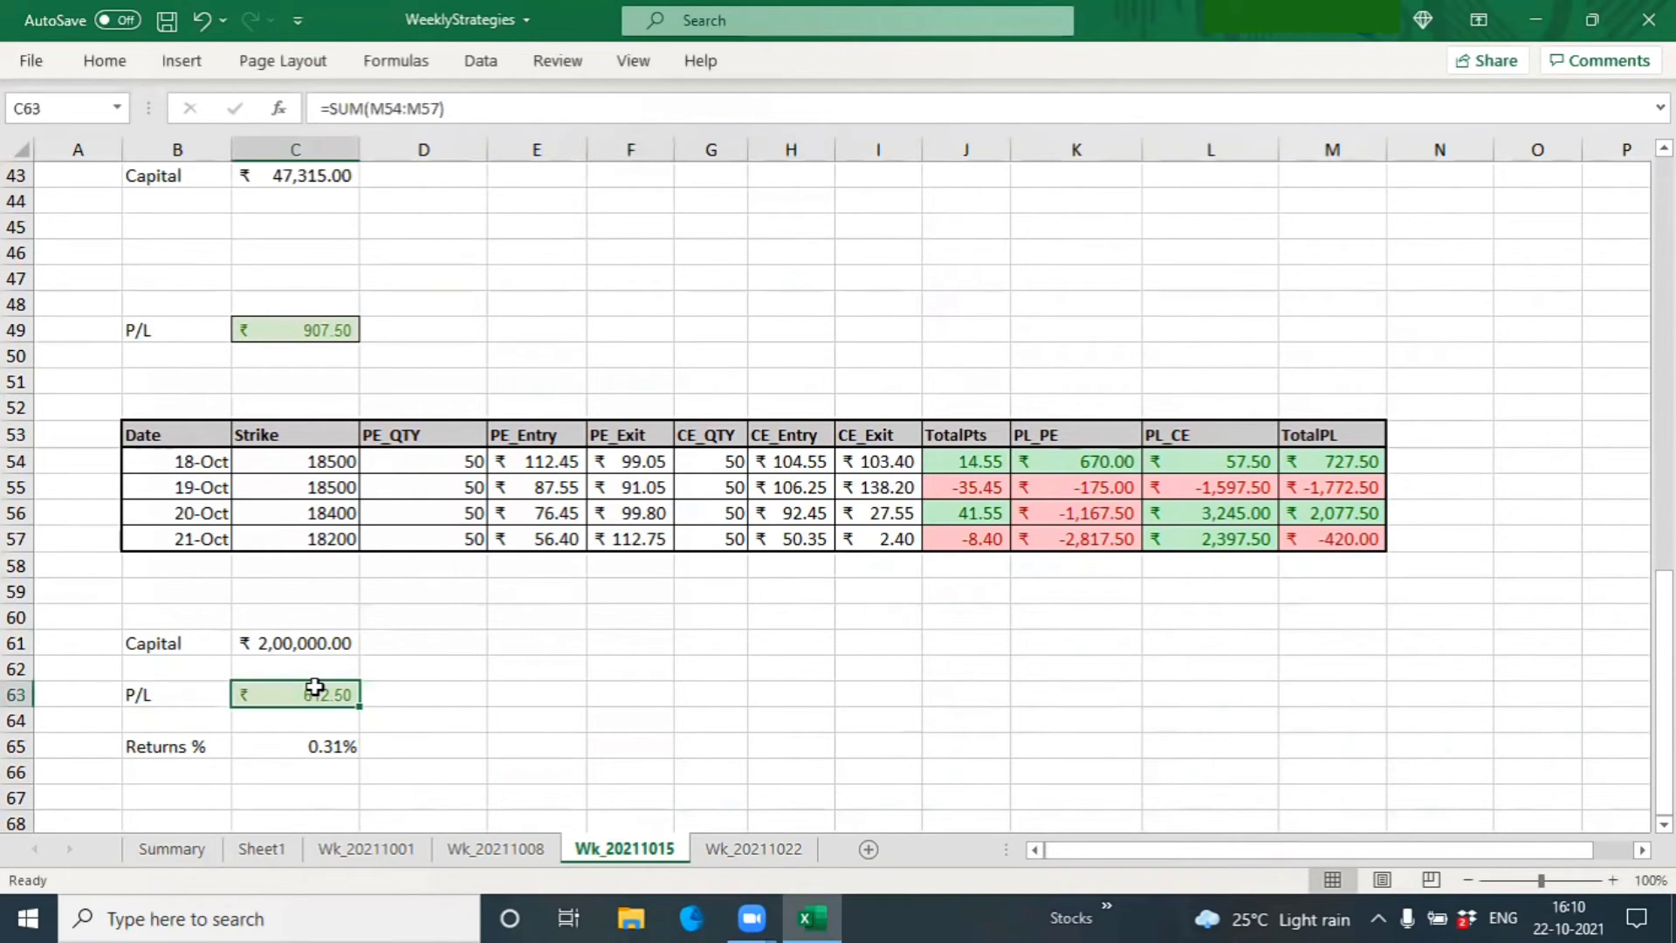
pyautogui.moveTo(315, 687)
pyautogui.mouseDown()
pyautogui.moveTo(363, 703)
pyautogui.moveTo(450, 689)
pyautogui.moveTo(345, 688)
pyautogui.mouseUp()
pyautogui.click(319, 747)
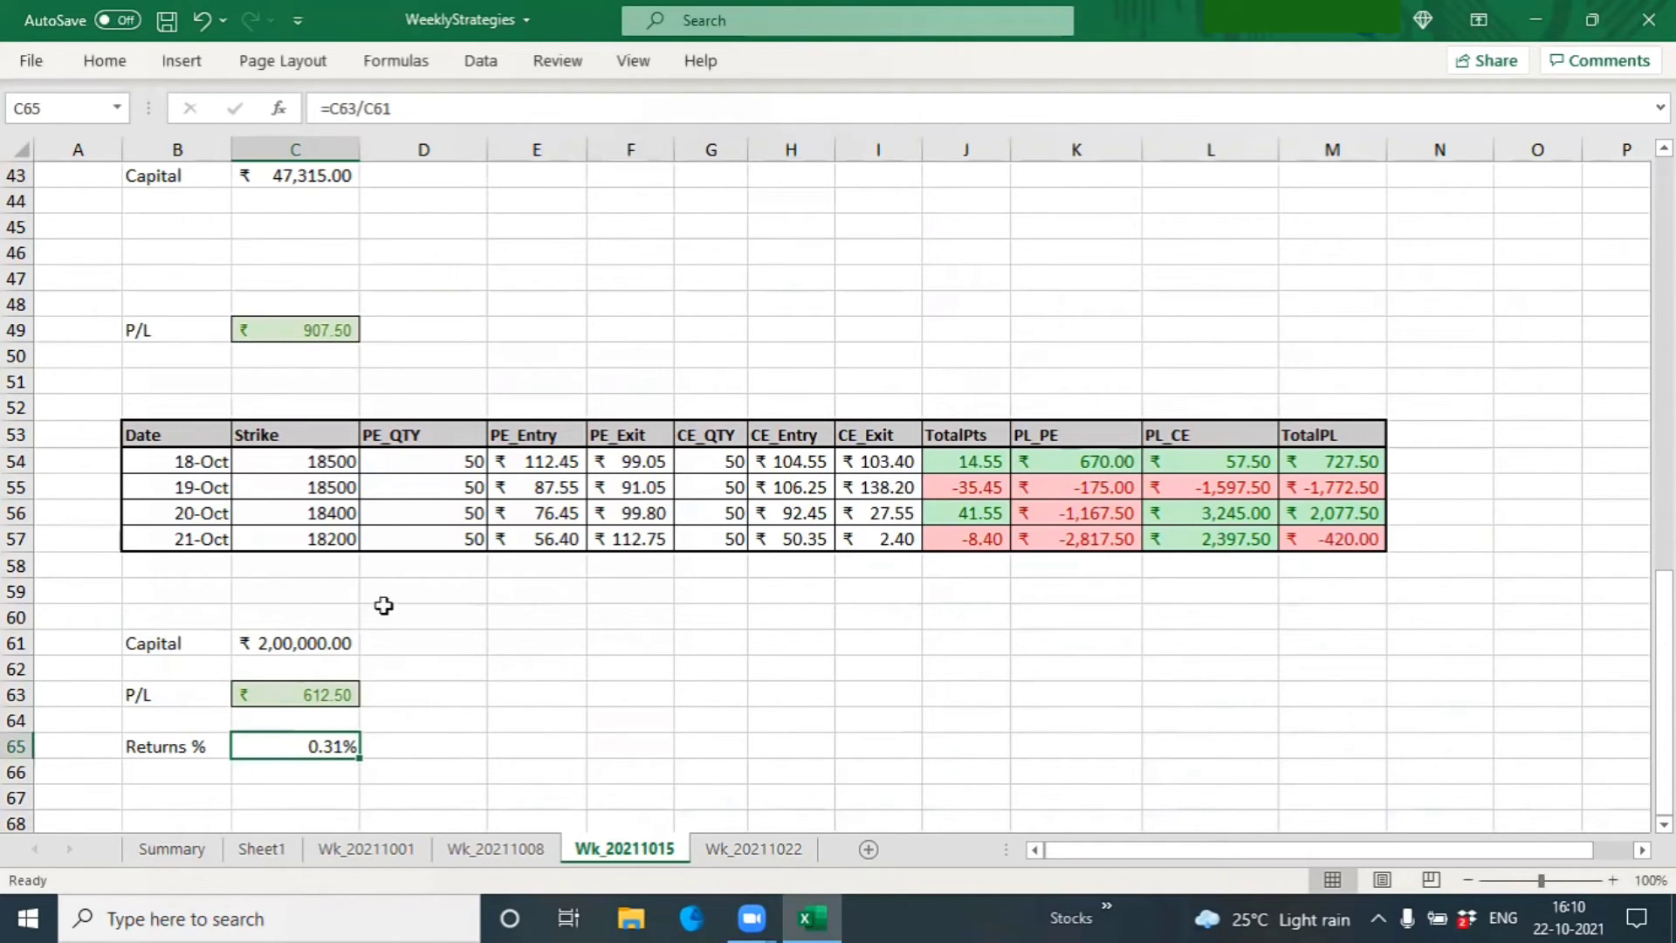
pyautogui.scroll(3, 482, 522)
pyautogui.scroll(2, 482, 522)
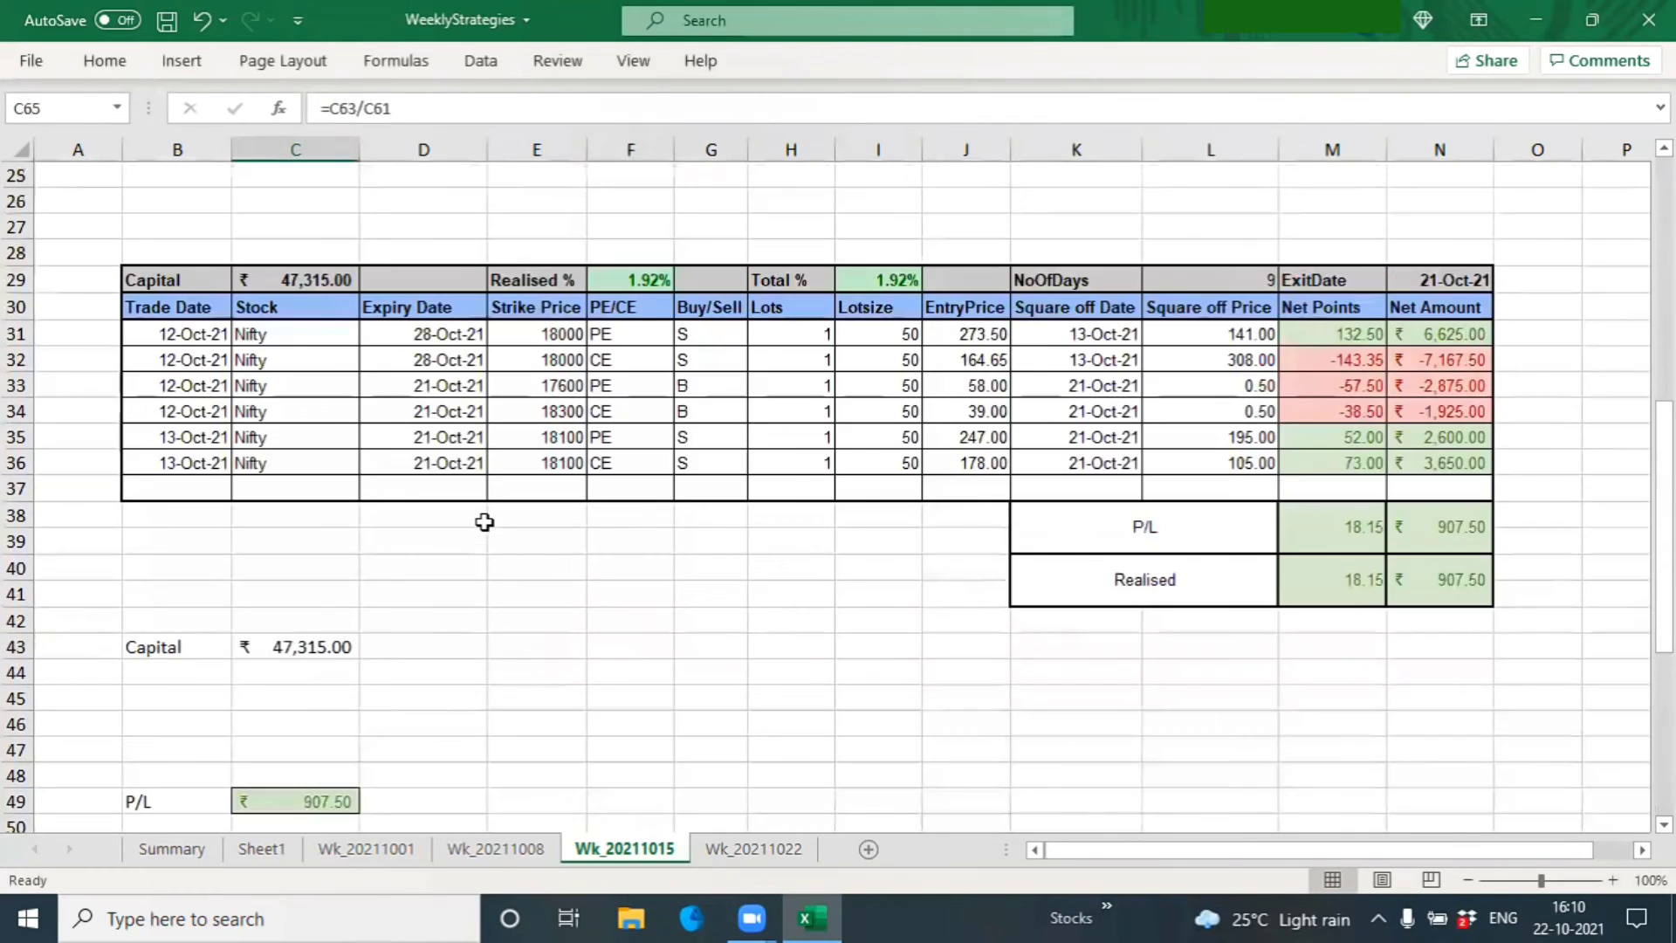
pyautogui.scroll(-6, 476, 524)
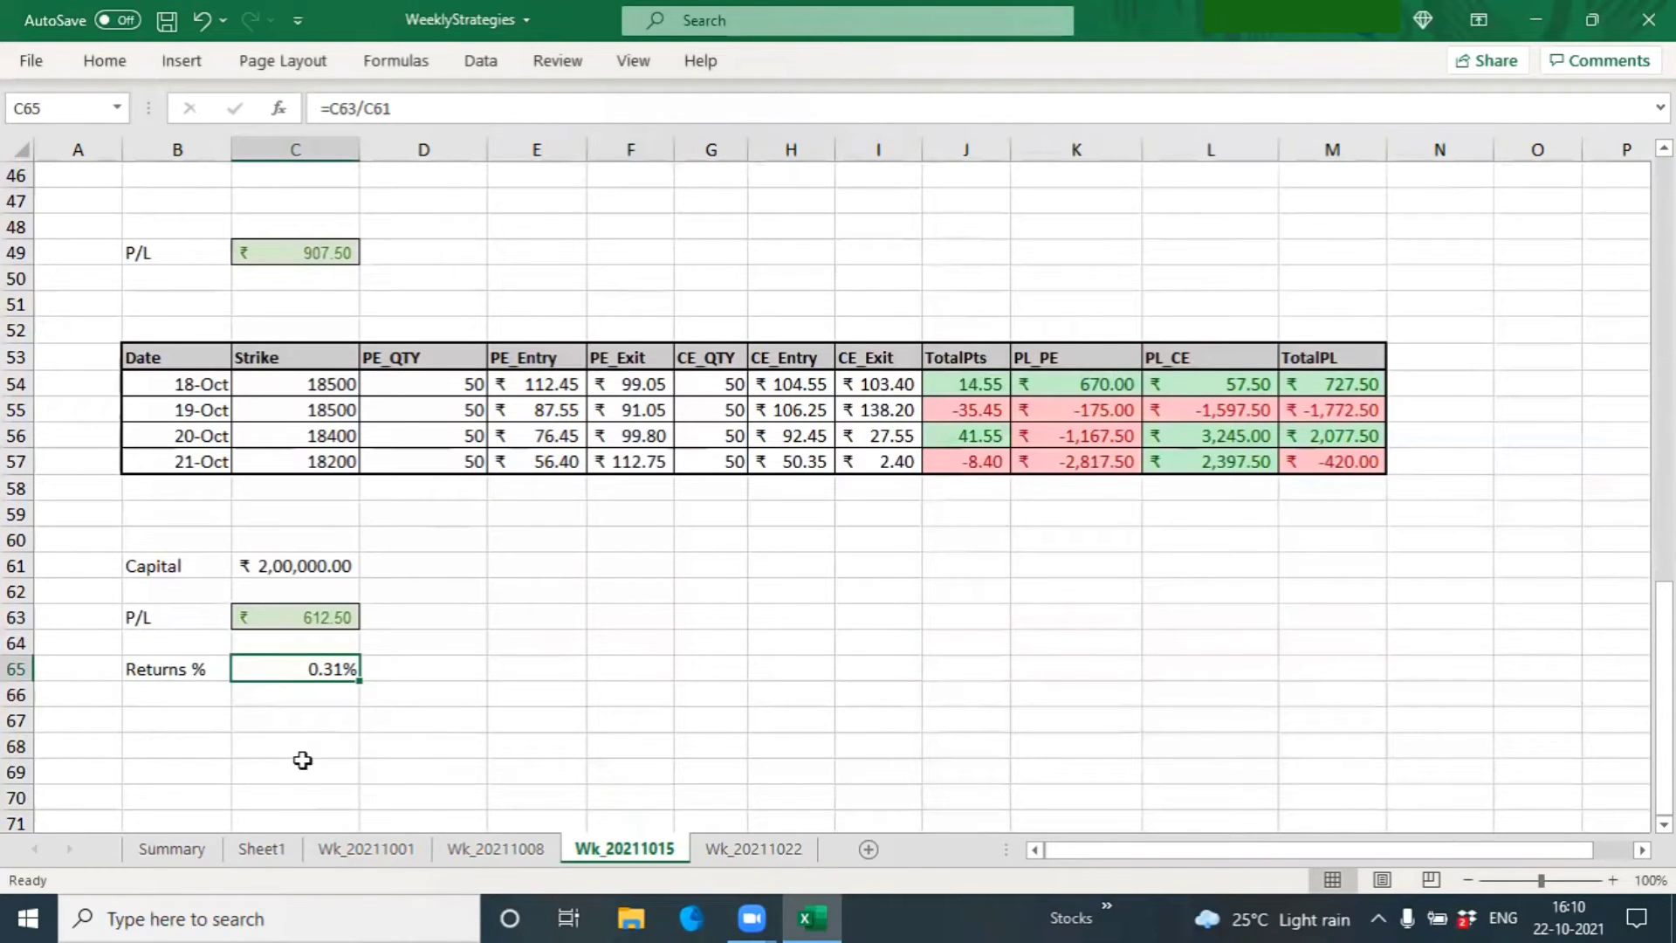
pyautogui.click(174, 849)
# Inspect the Summary sheet's latest weekly Return formula in G6 and save the workbook.
pyautogui.click(670, 535)
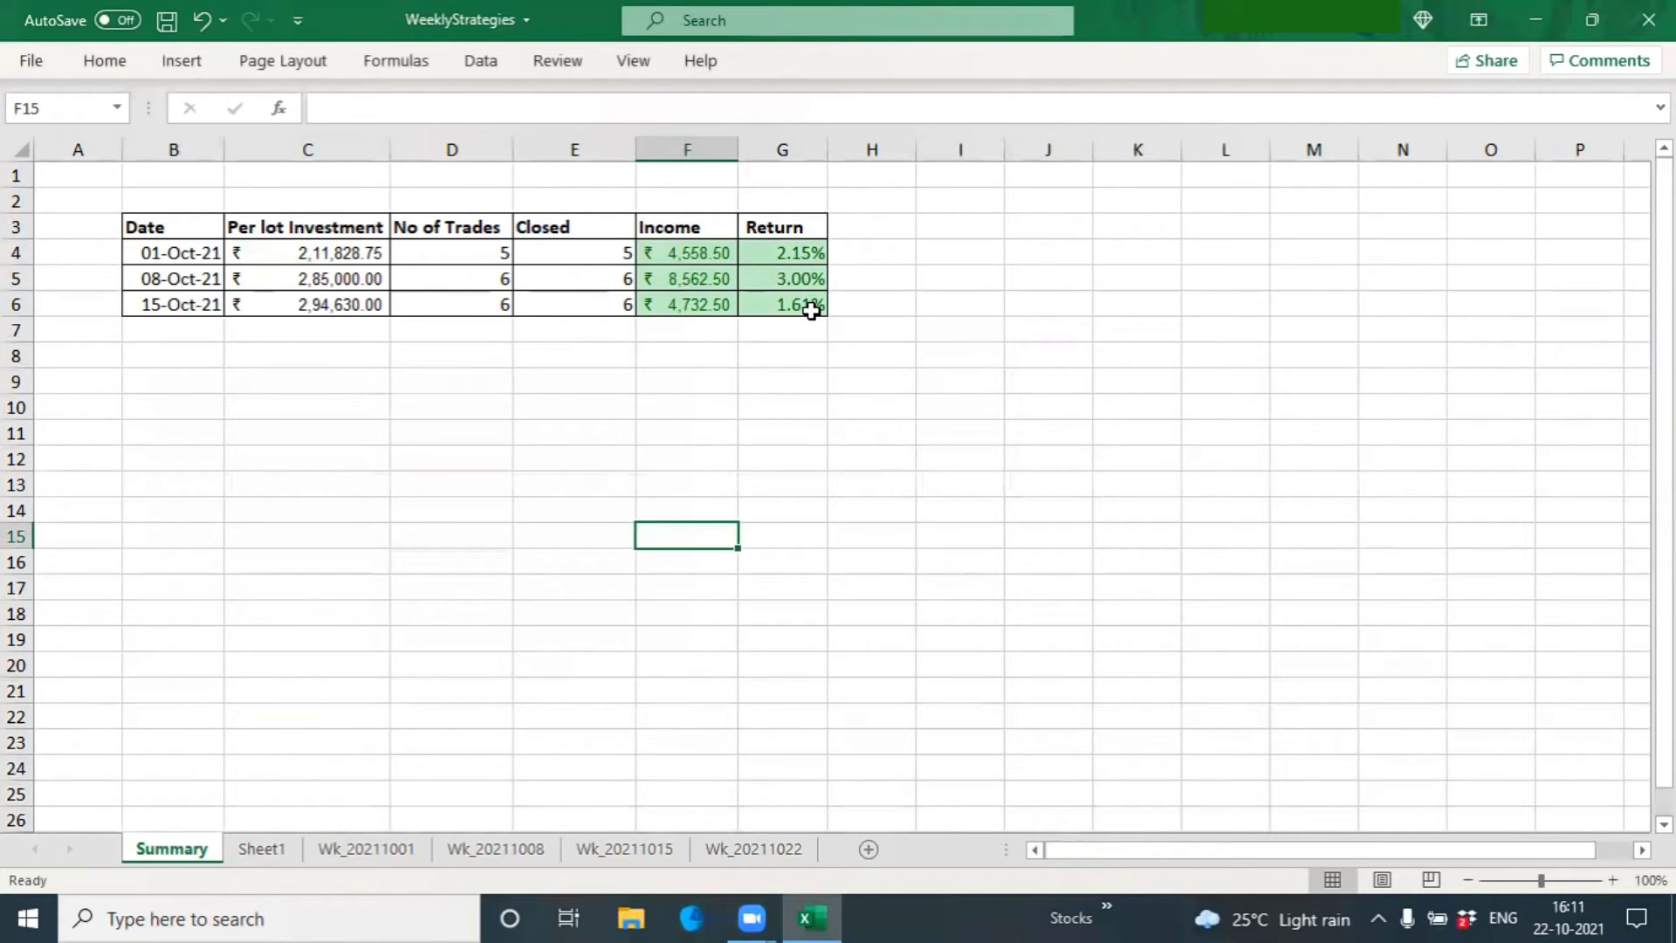
pyautogui.click(804, 305)
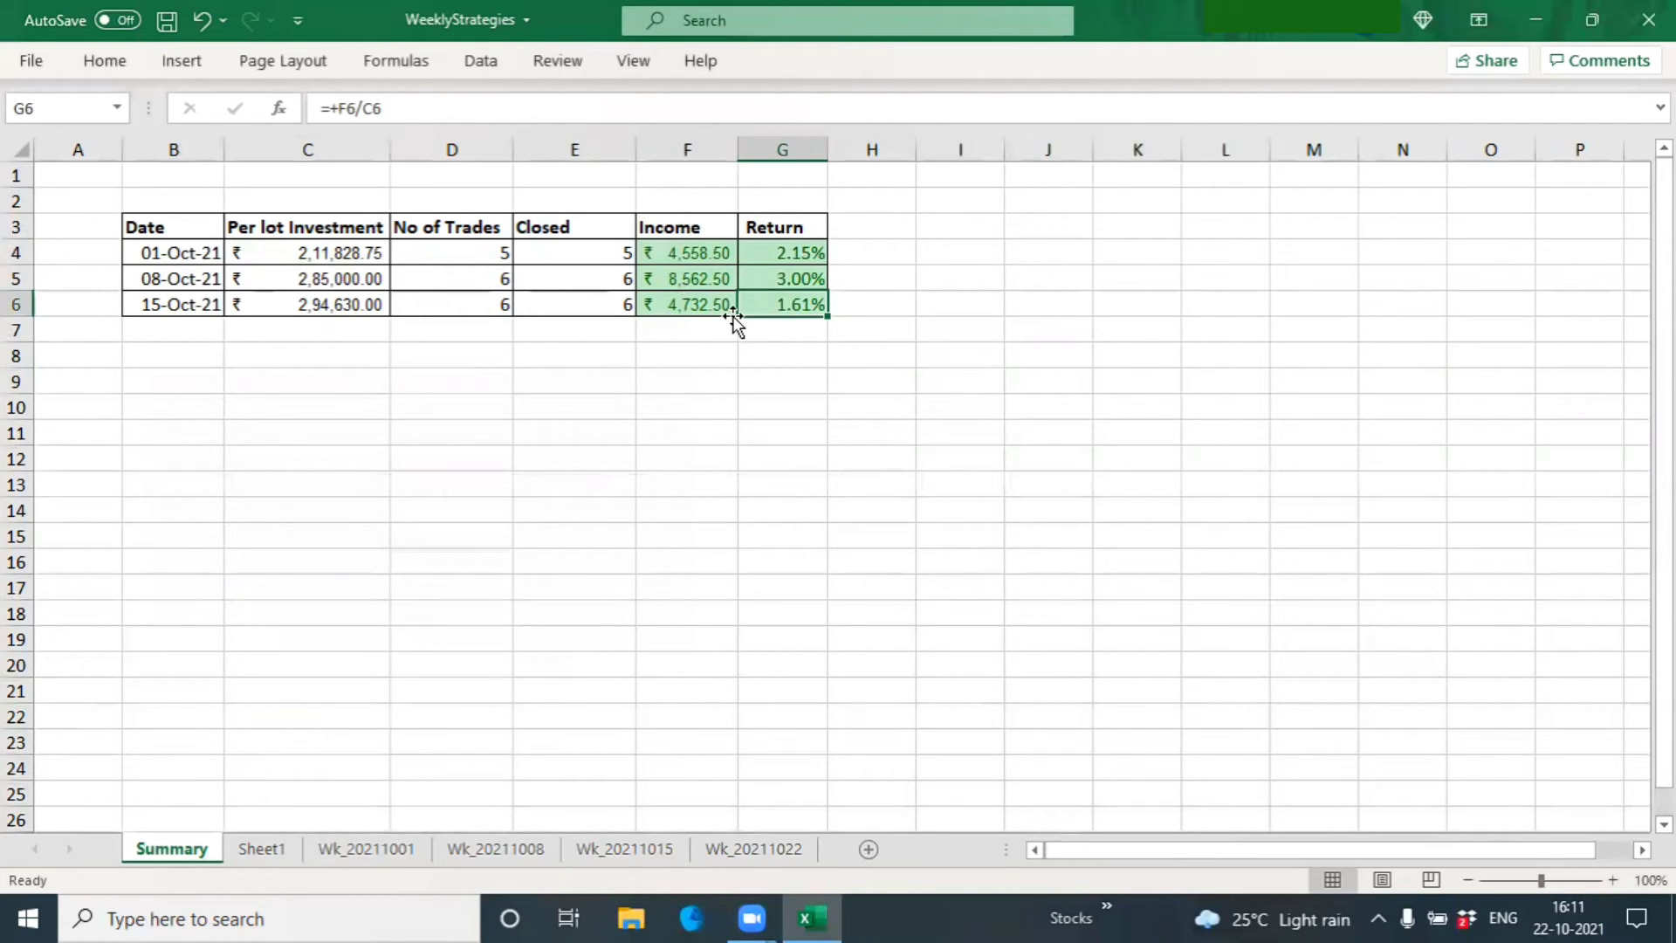
pyautogui.hotkey('ctrl', 's')
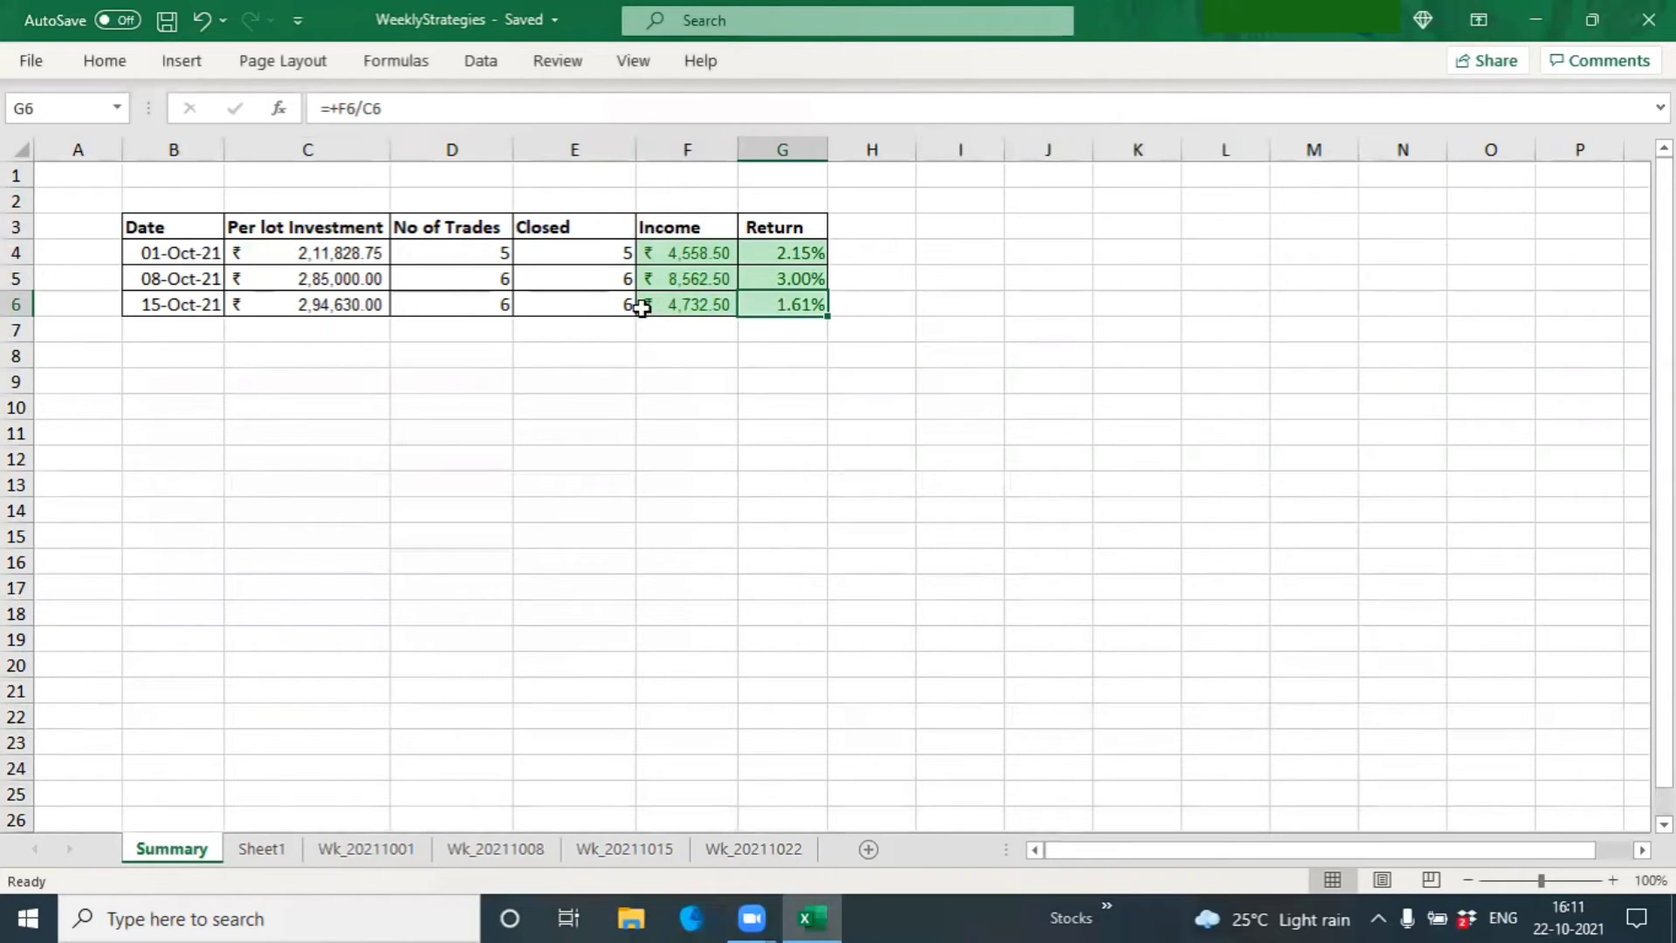
pyautogui.click(673, 372)
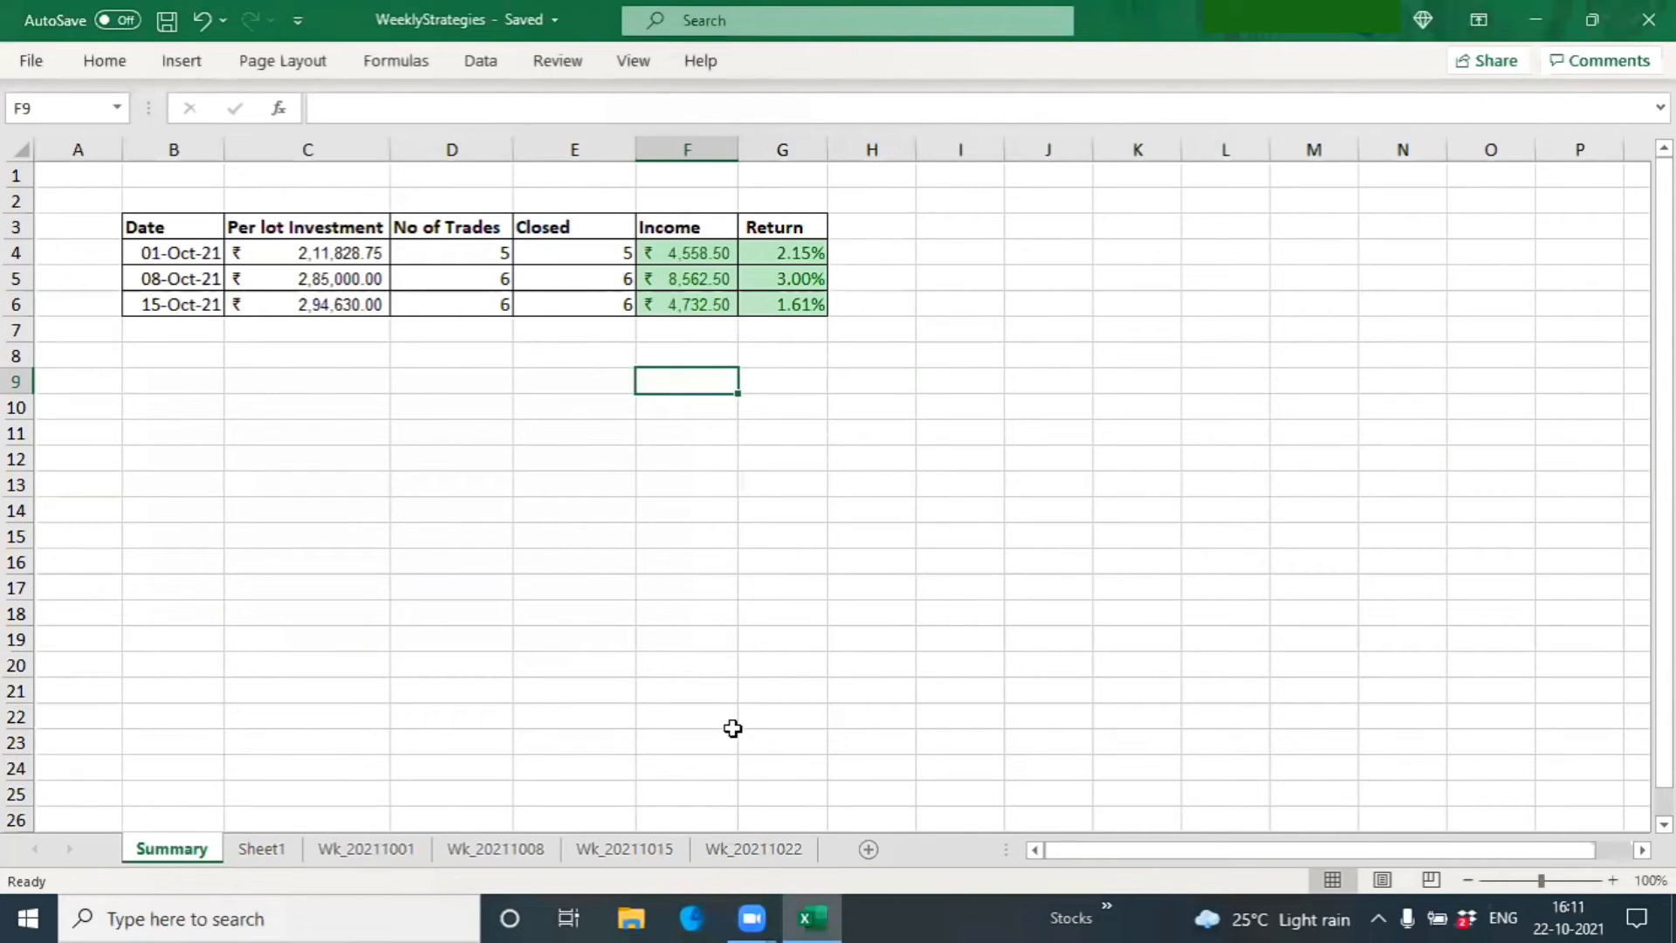
pyautogui.click(753, 849)
pyautogui.scroll(7, 502, 585)
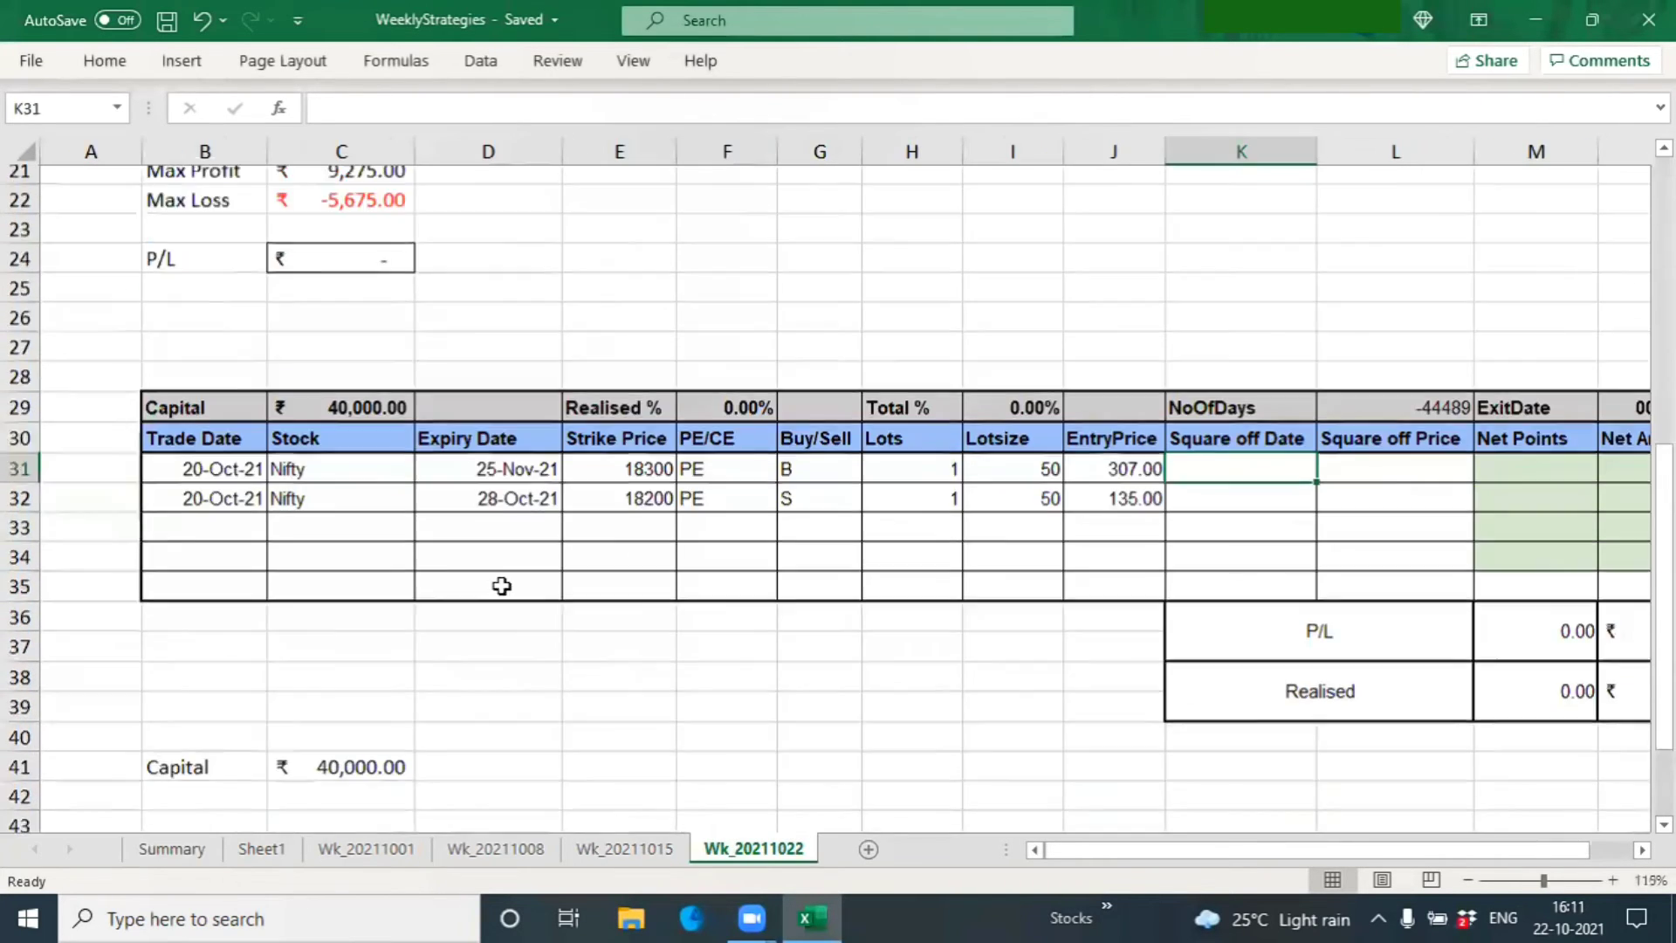
pyautogui.scroll(-1, 517, 576)
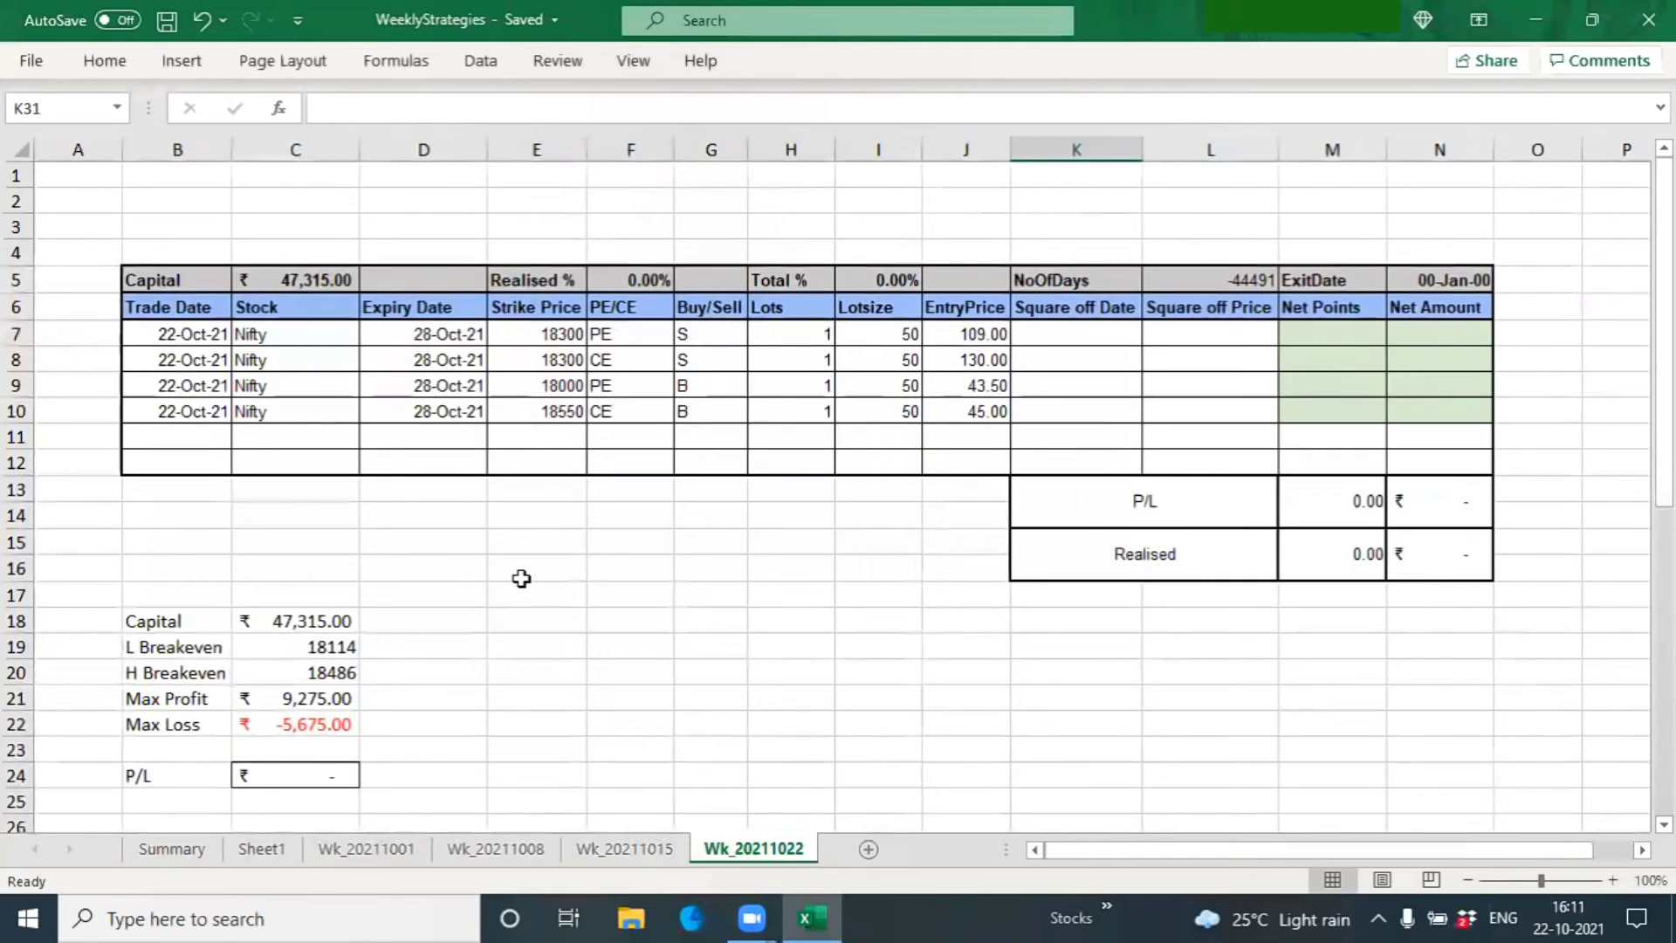
pyautogui.click(524, 580)
pyautogui.click(410, 436)
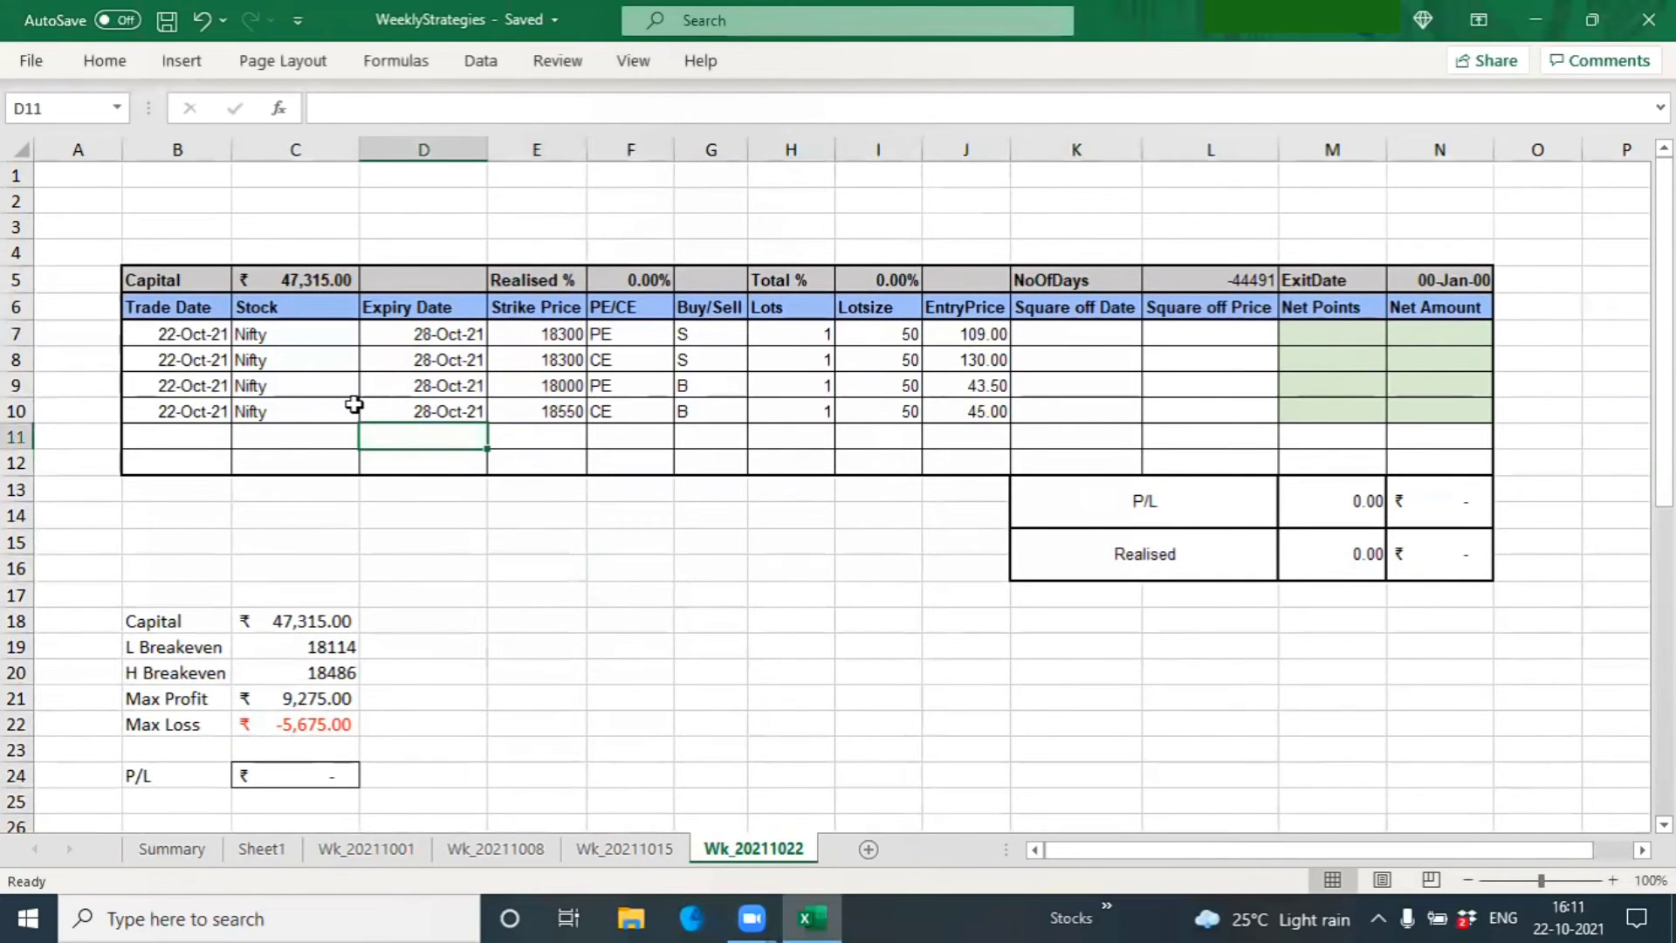
pyautogui.moveTo(177, 337); pyautogui.dragTo(531, 352)
pyautogui.click(529, 391)
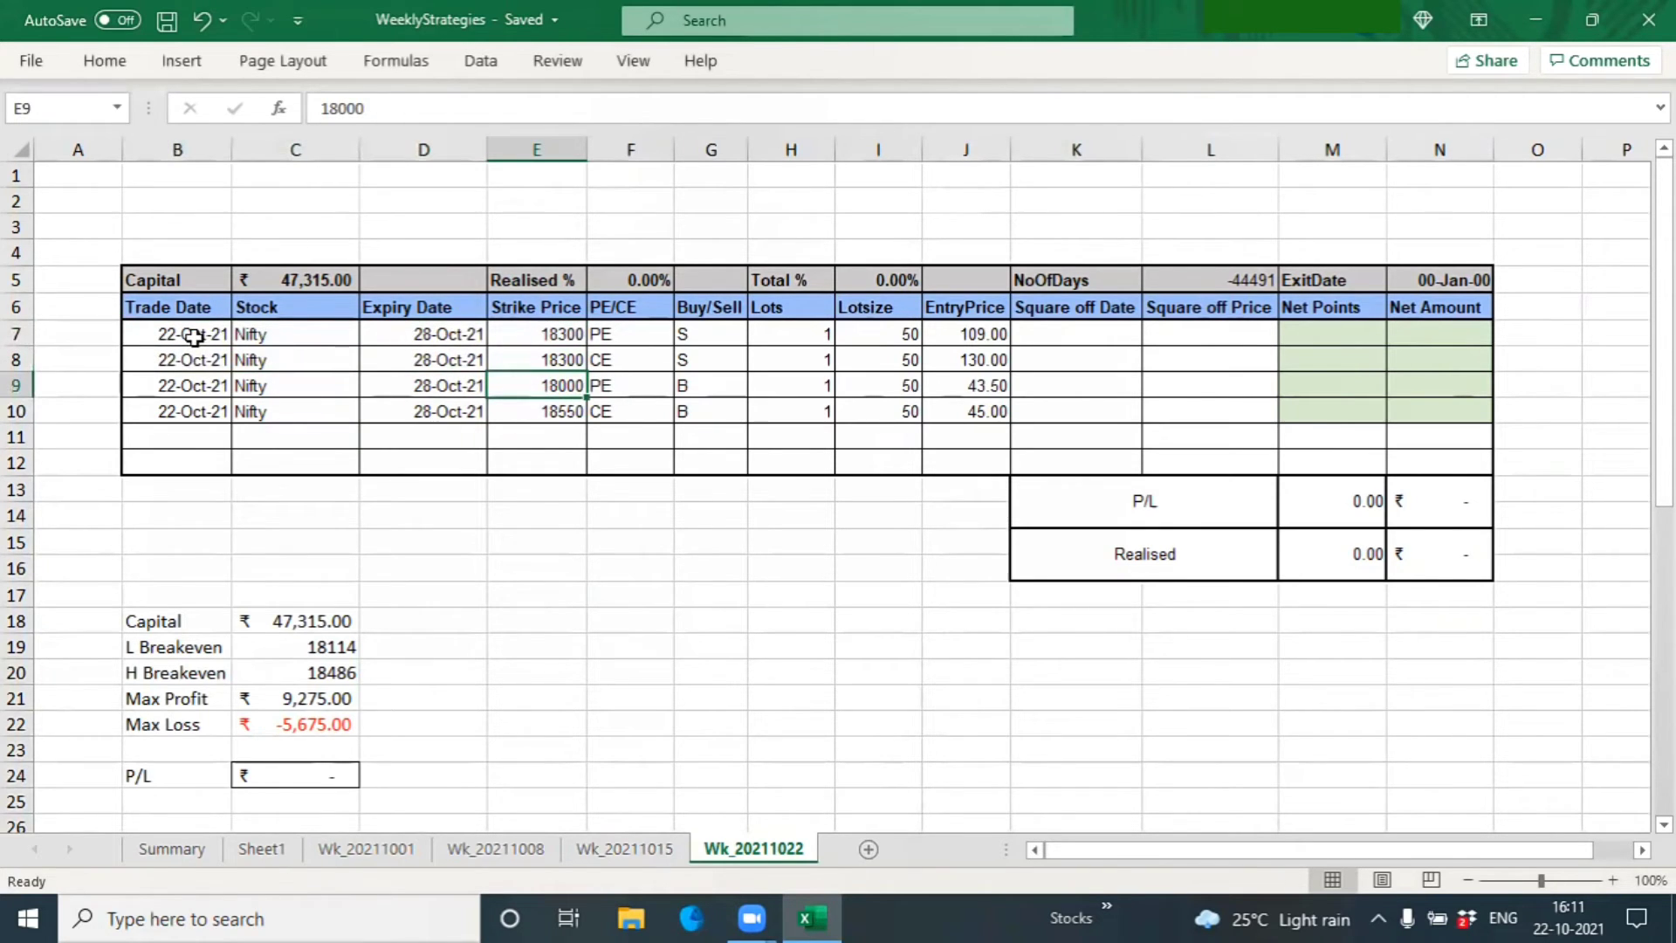
pyautogui.moveTo(194, 336); pyautogui.dragTo(924, 358)
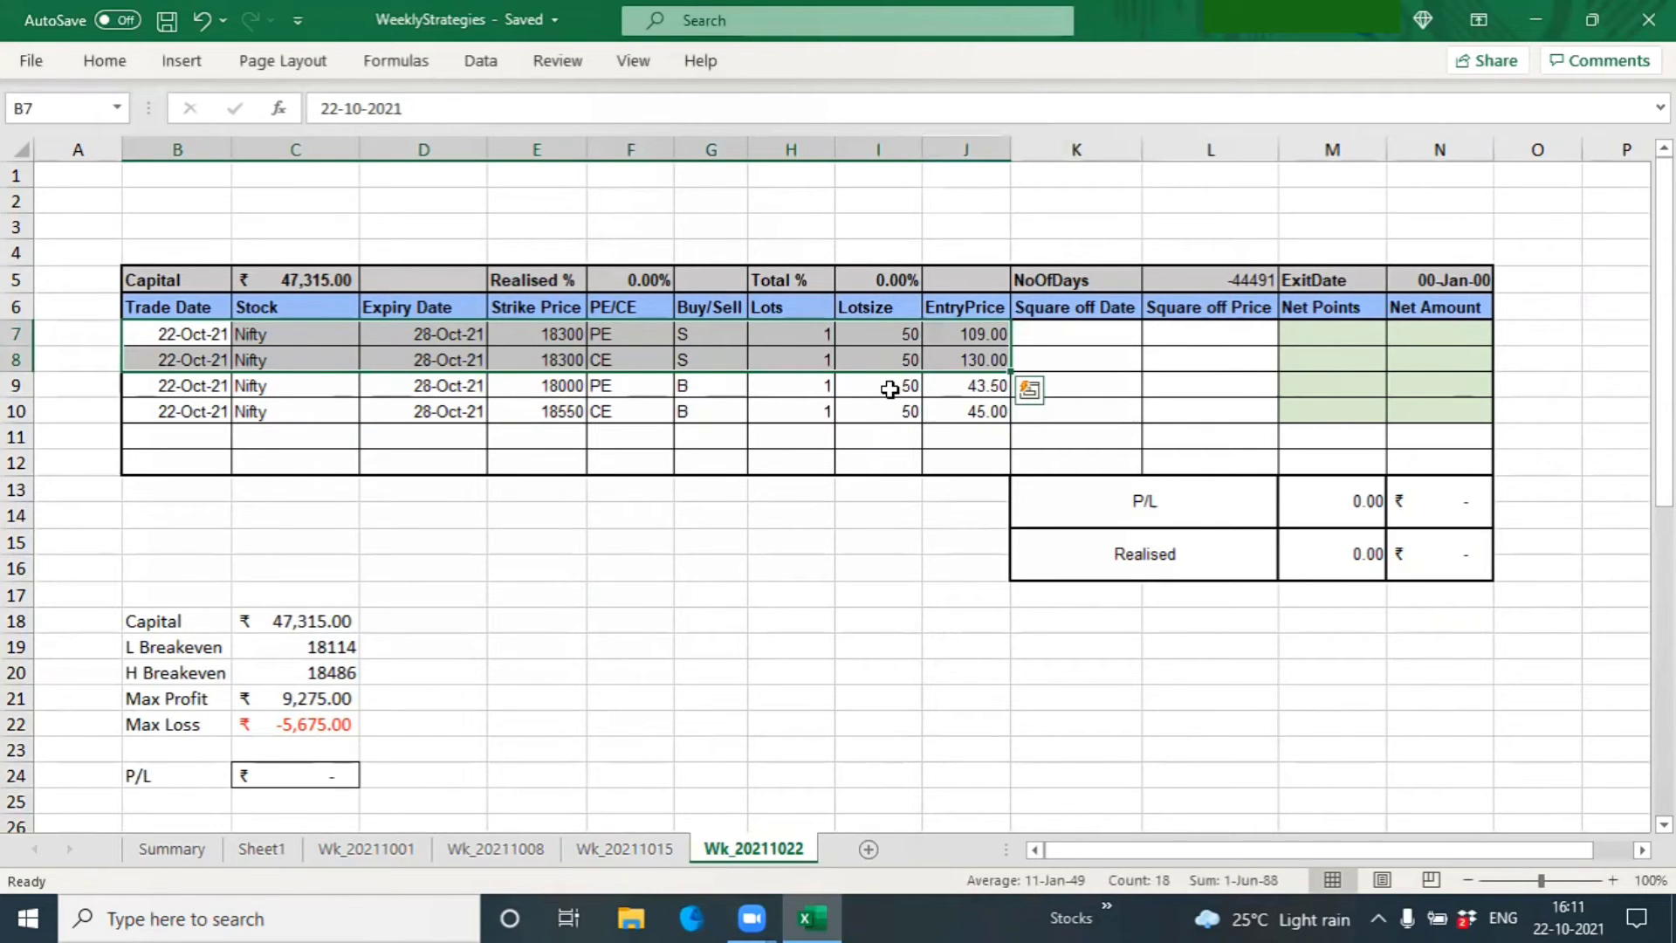
pyautogui.click(983, 387)
pyautogui.click(541, 385)
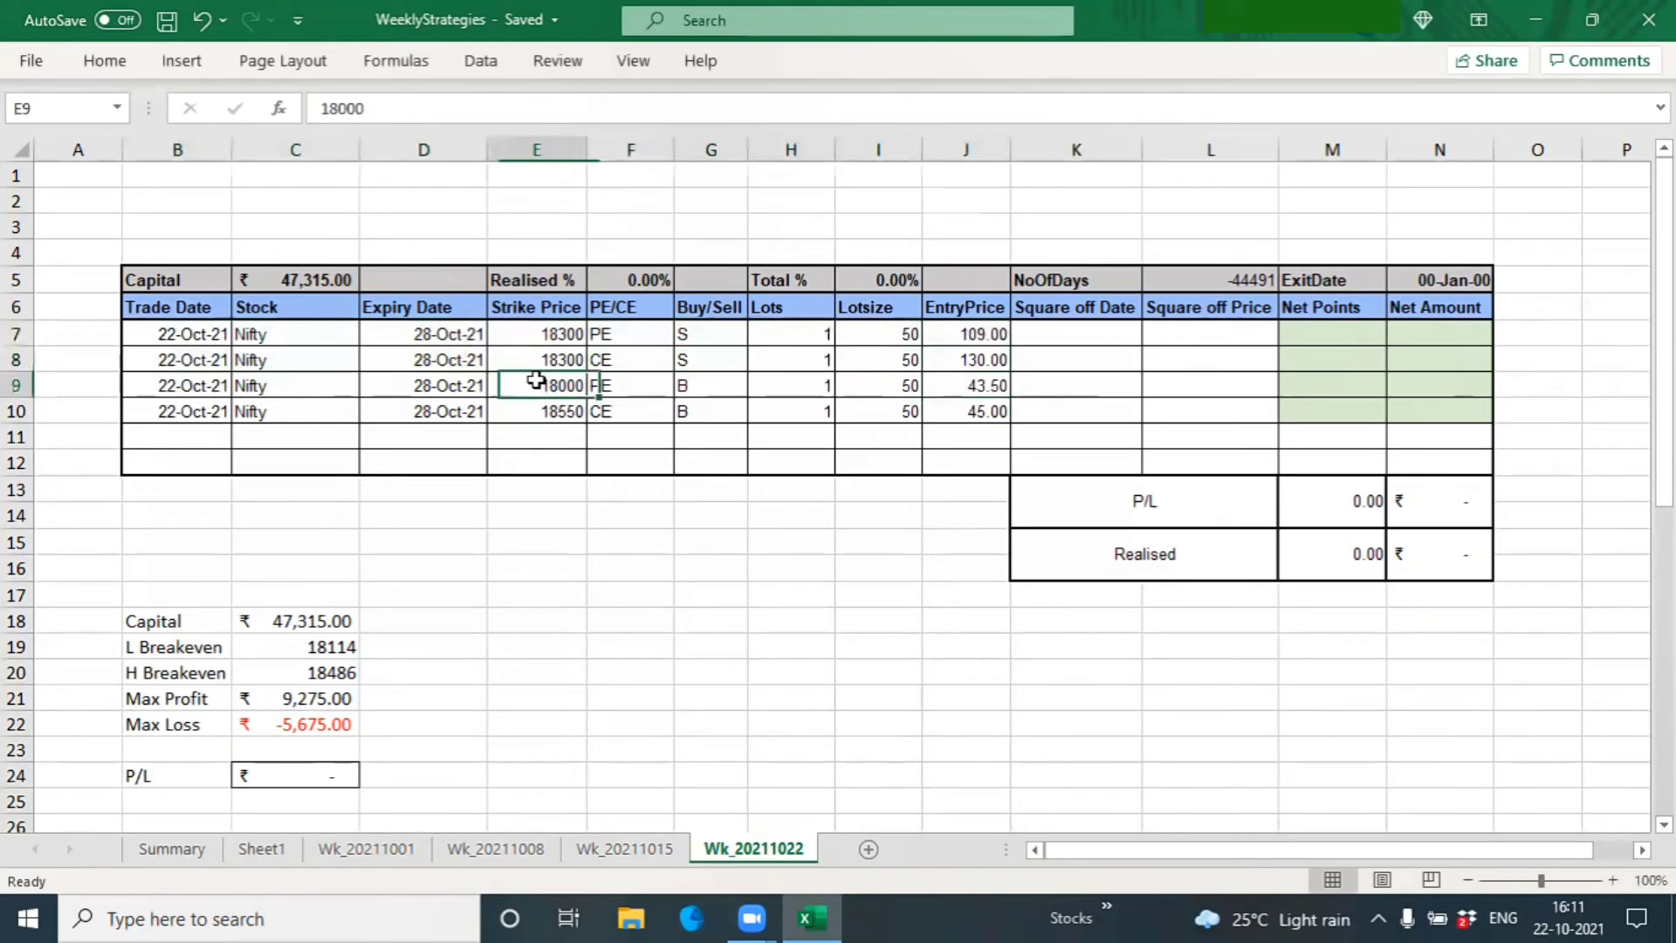
pyautogui.click(545, 411)
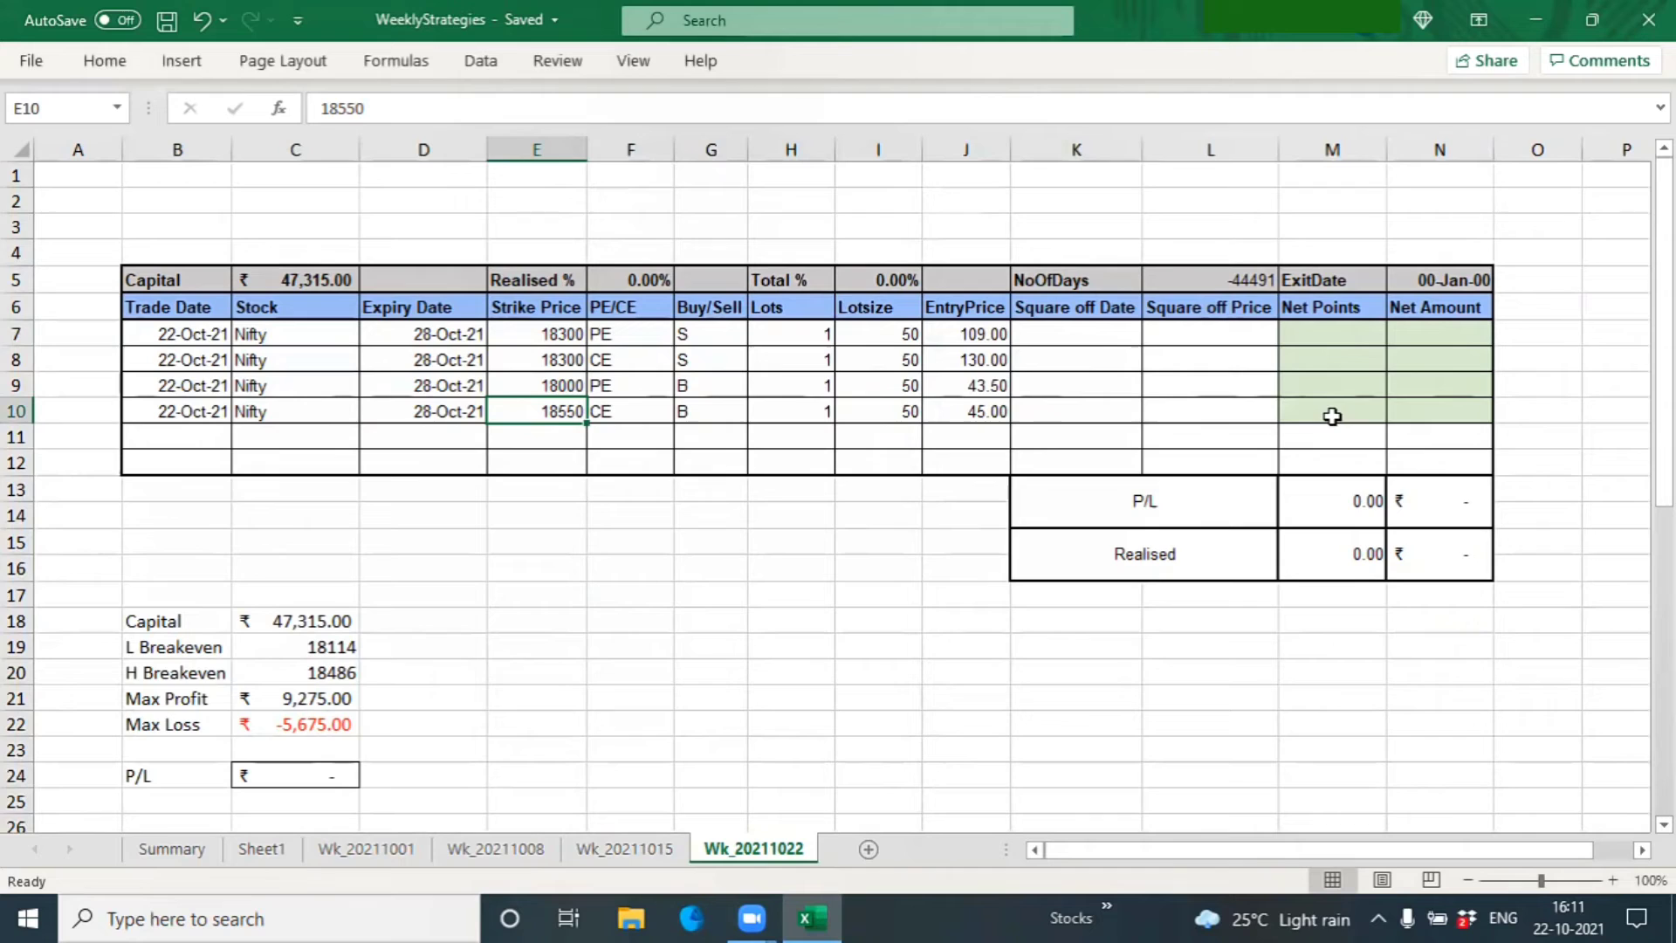
pyautogui.click(546, 386)
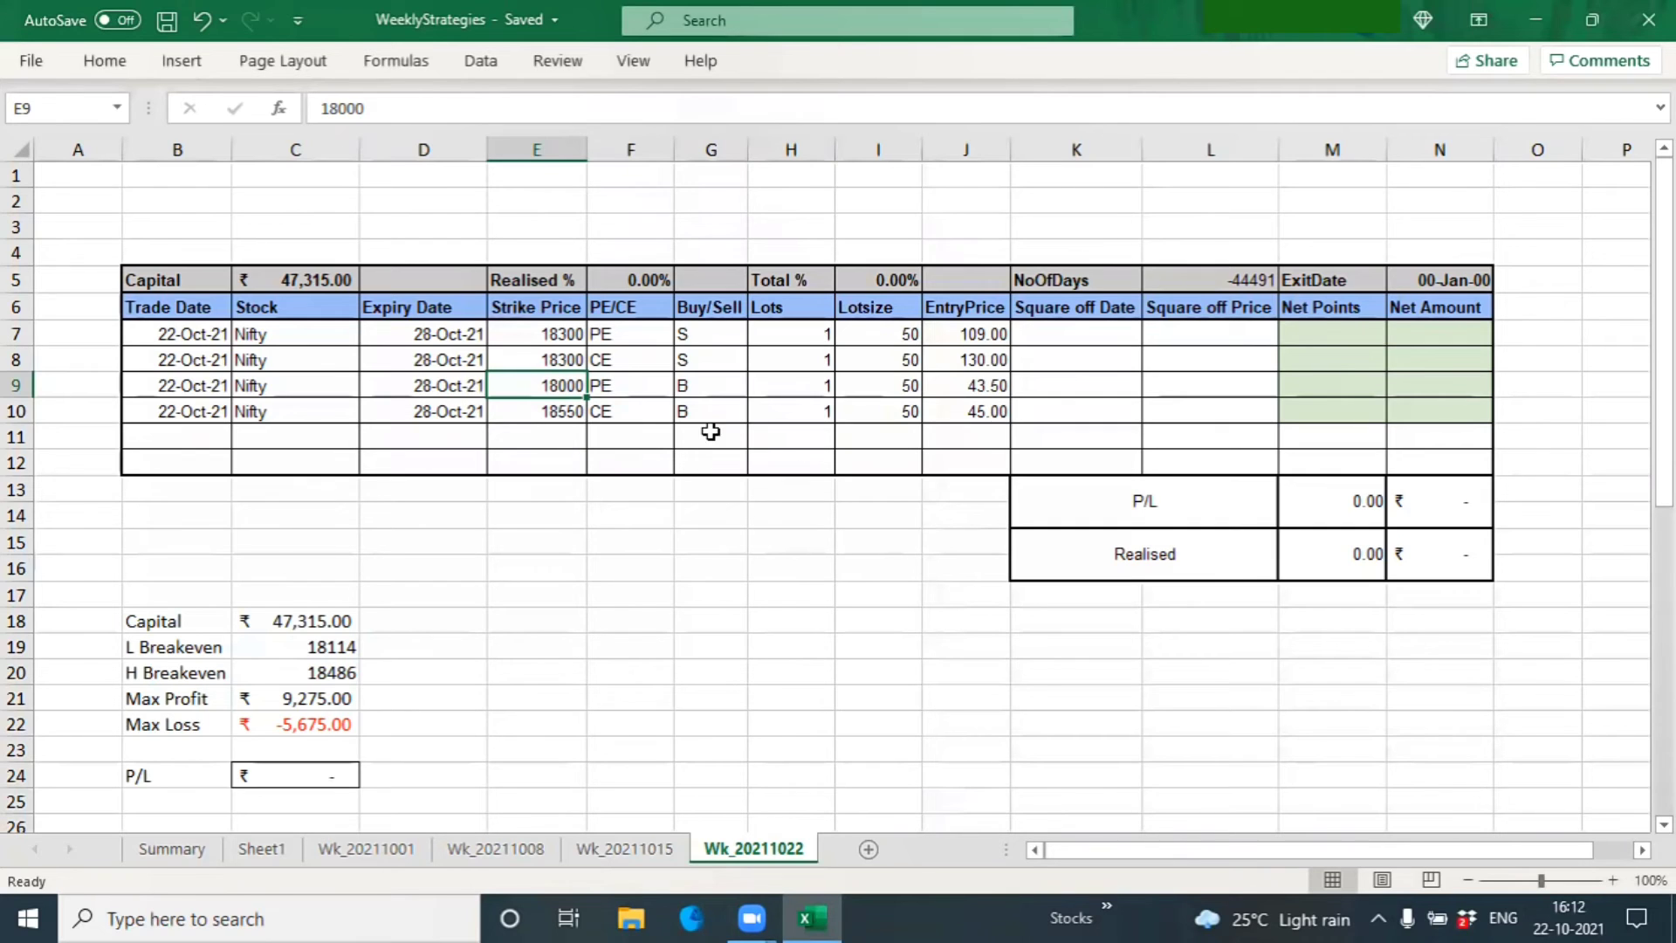
pyautogui.click(337, 639)
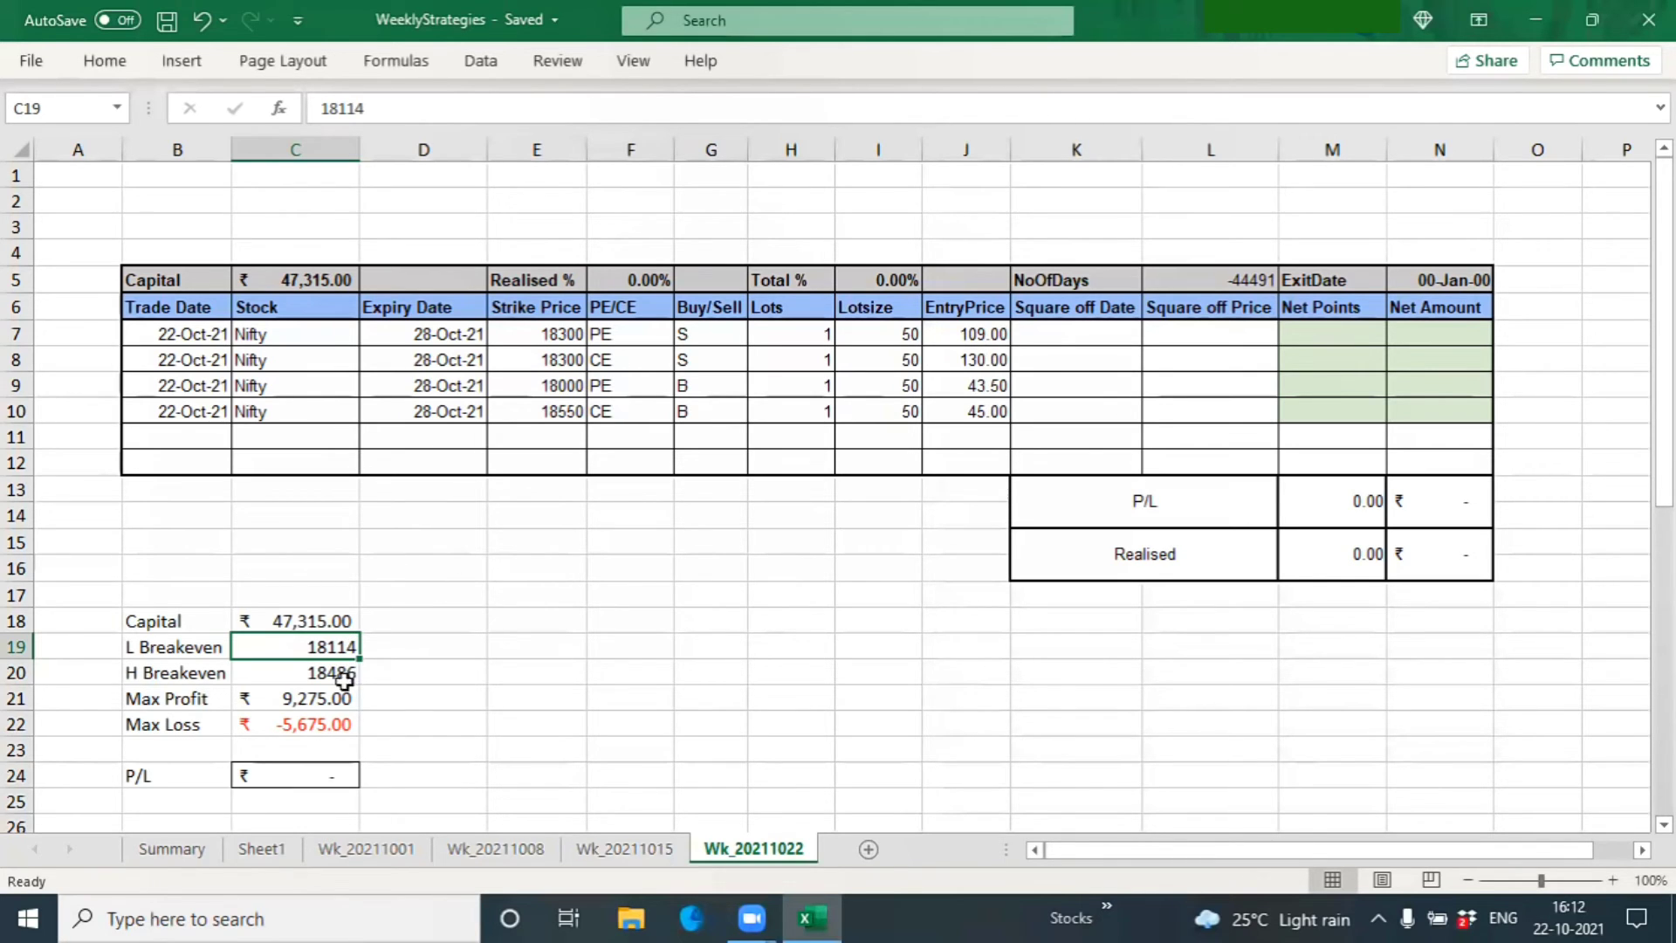
pyautogui.click(327, 728)
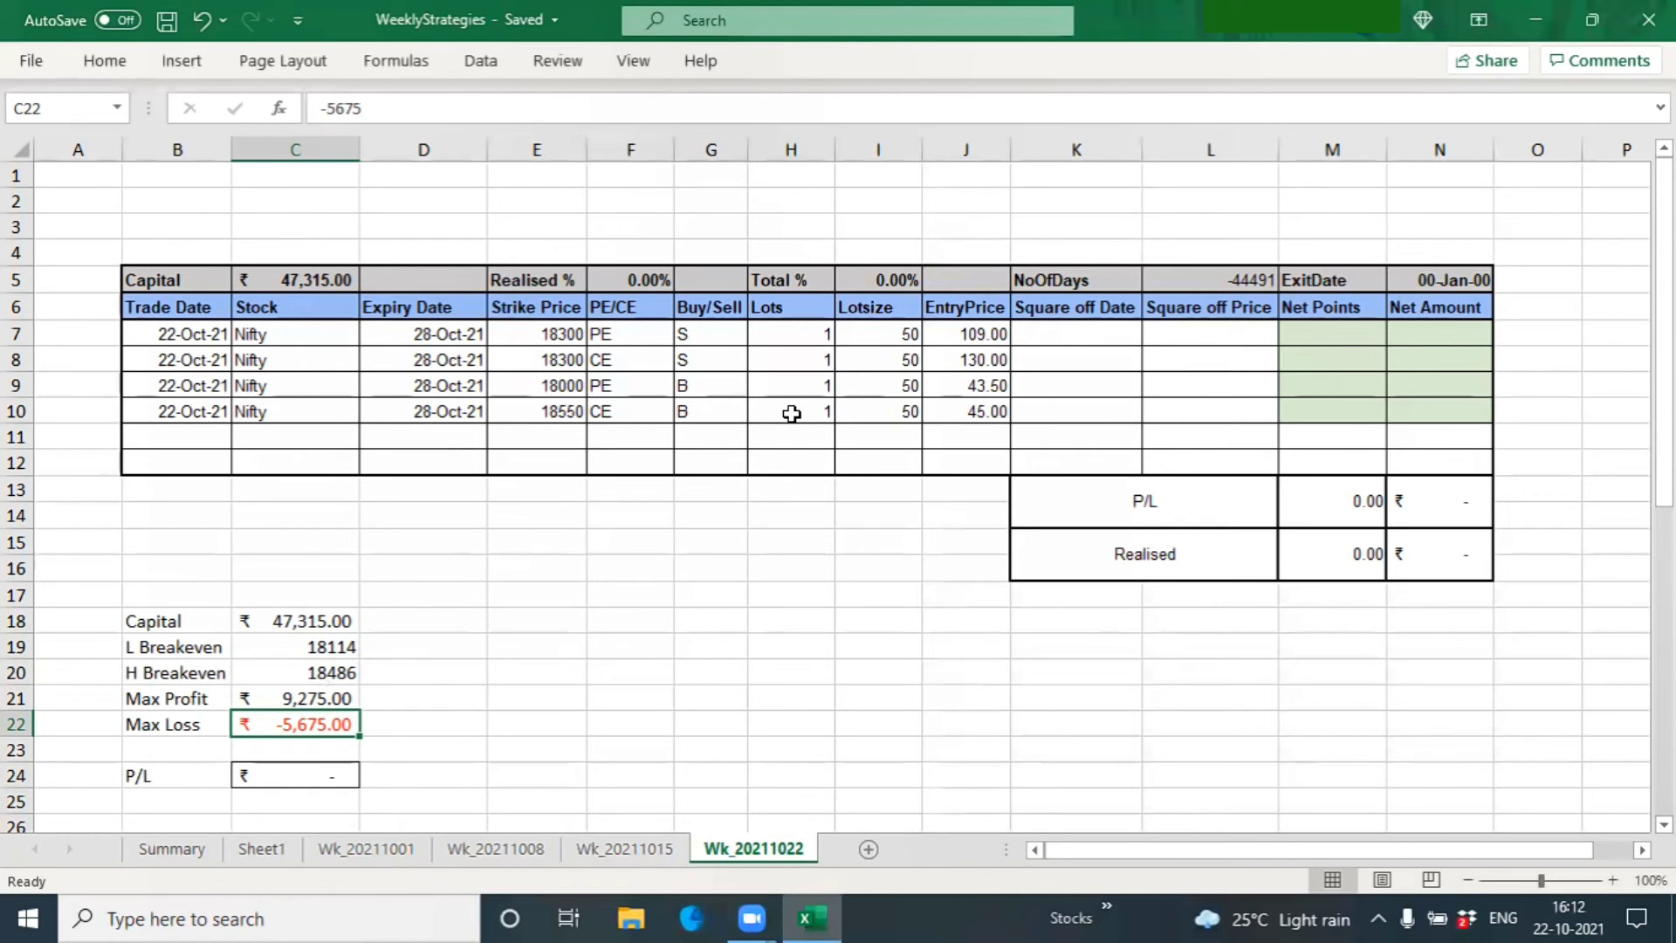
# Scroll to the 20-Oct-21 table and review the 18300 and 18200 PE strikes and first square-off cell.
pyautogui.scroll(-4, 797, 431)
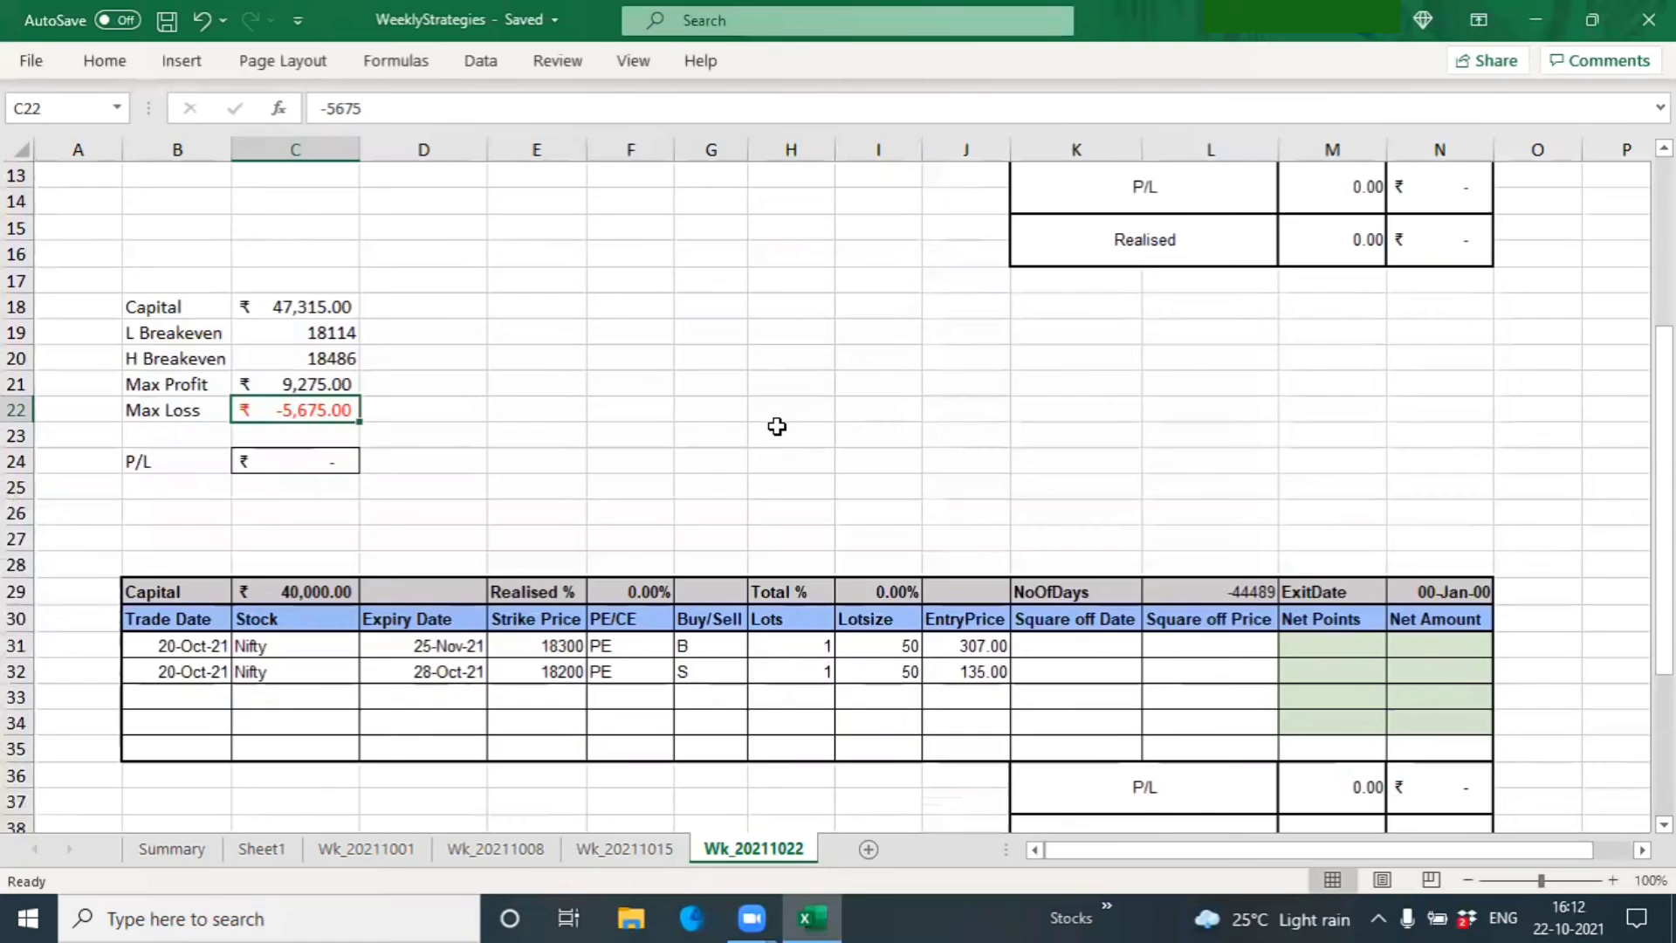
pyautogui.scroll(-1, 775, 426)
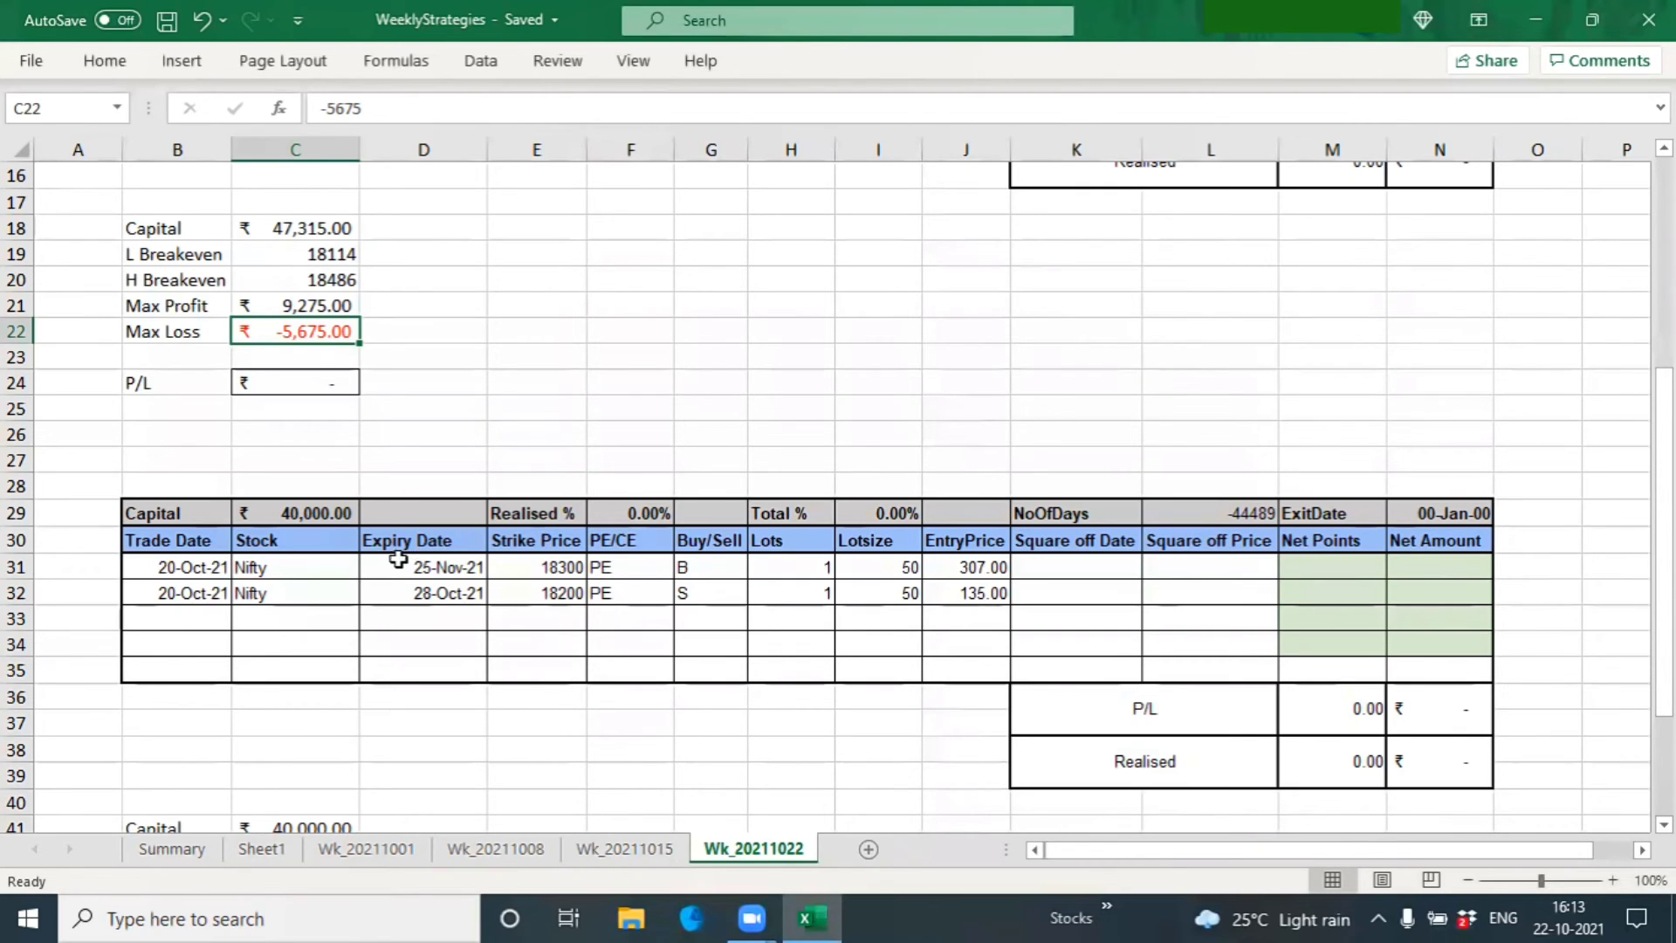
pyautogui.click(558, 569)
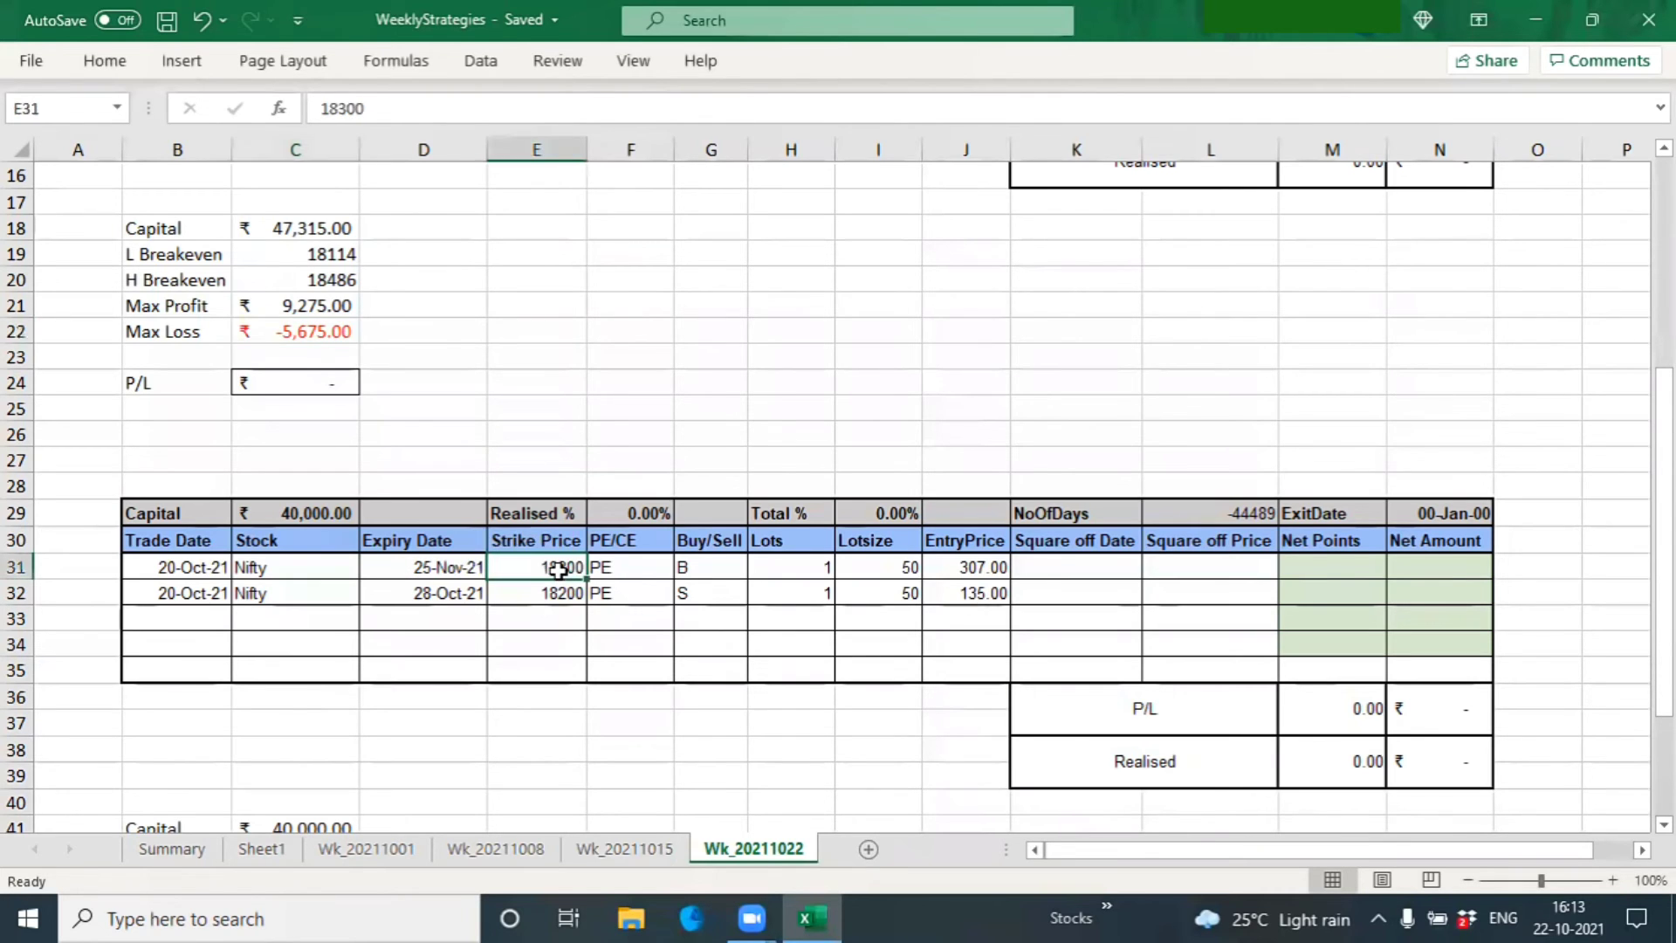
pyautogui.click(636, 568)
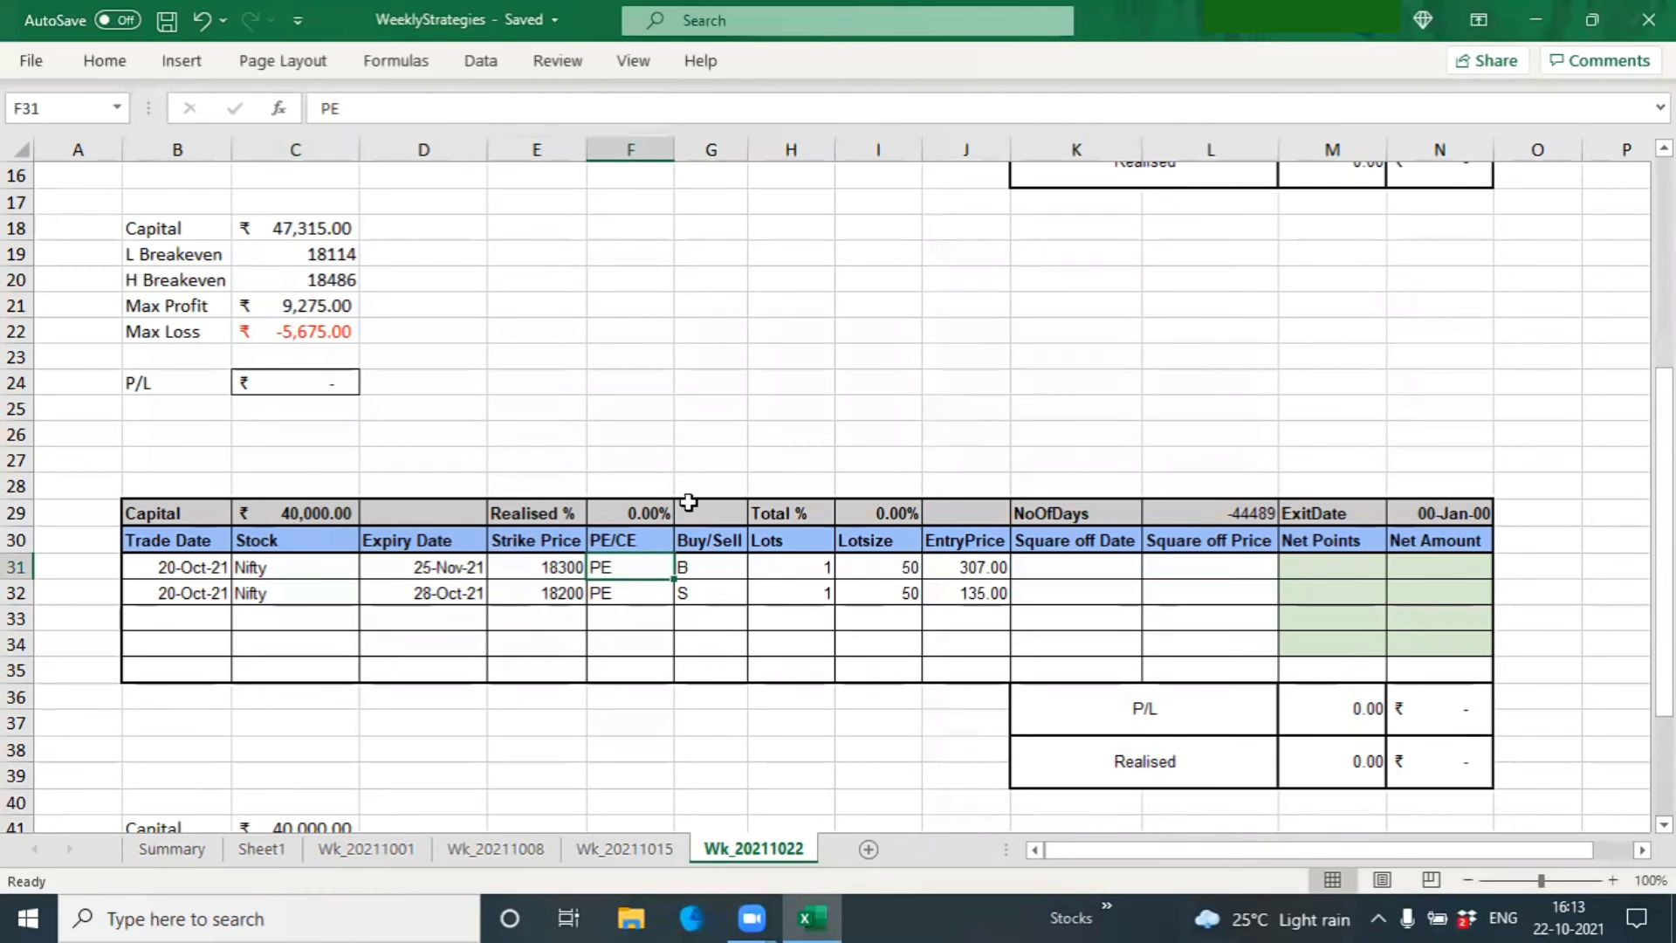
pyautogui.click(541, 592)
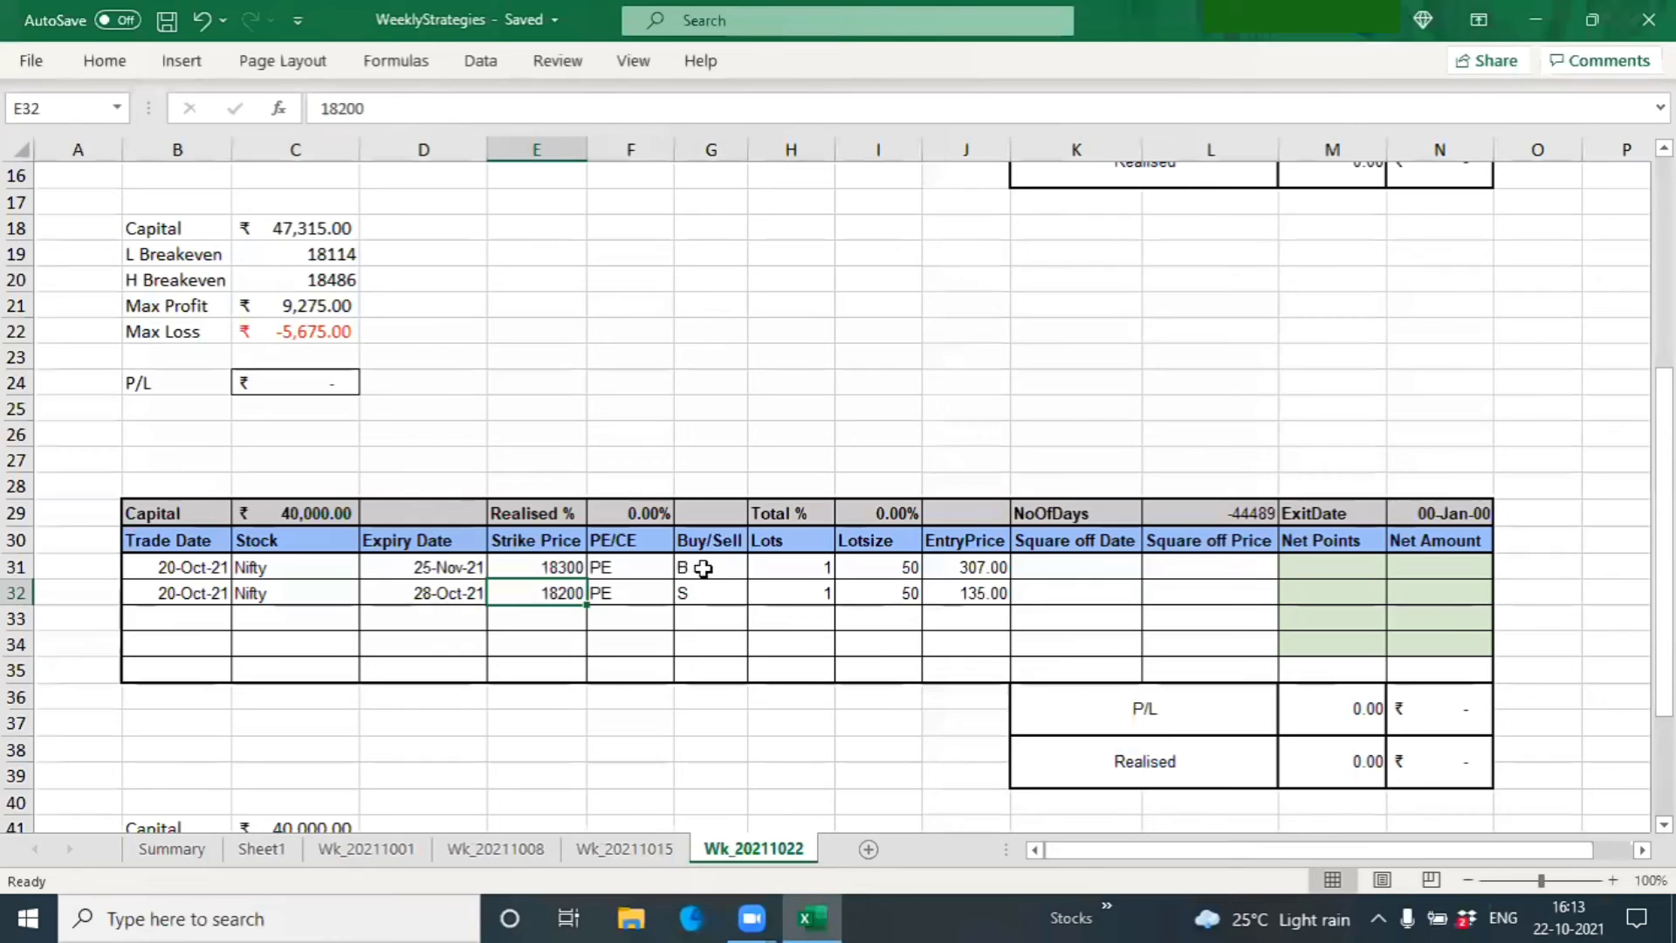
pyautogui.click(1239, 570)
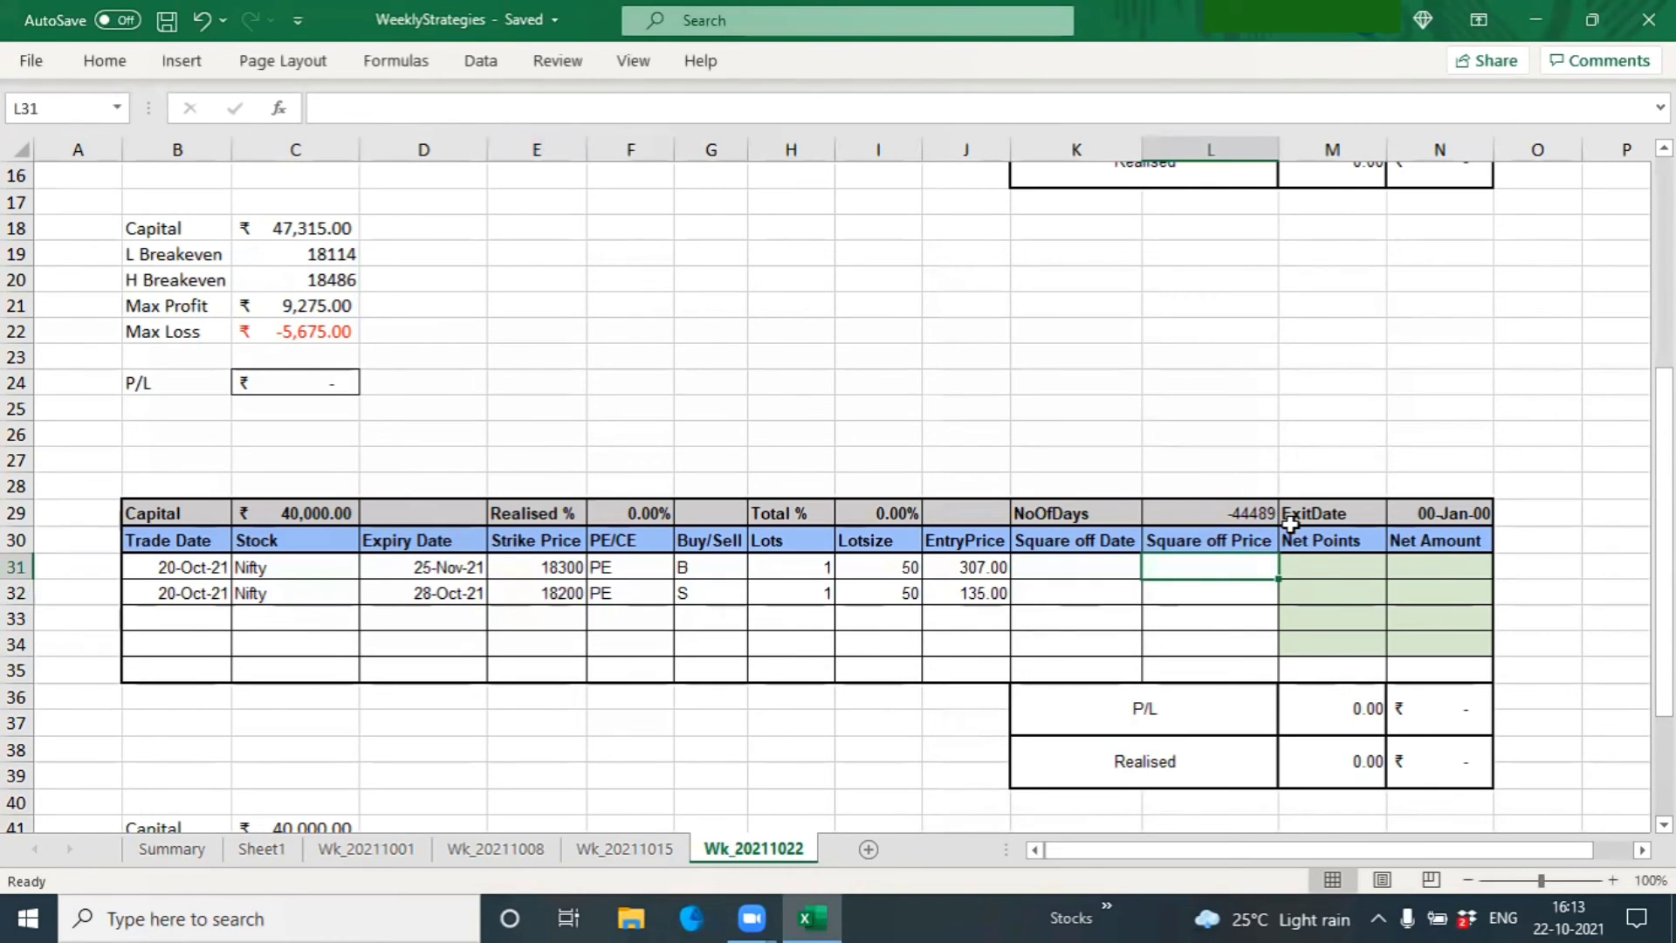
pyautogui.write('412')
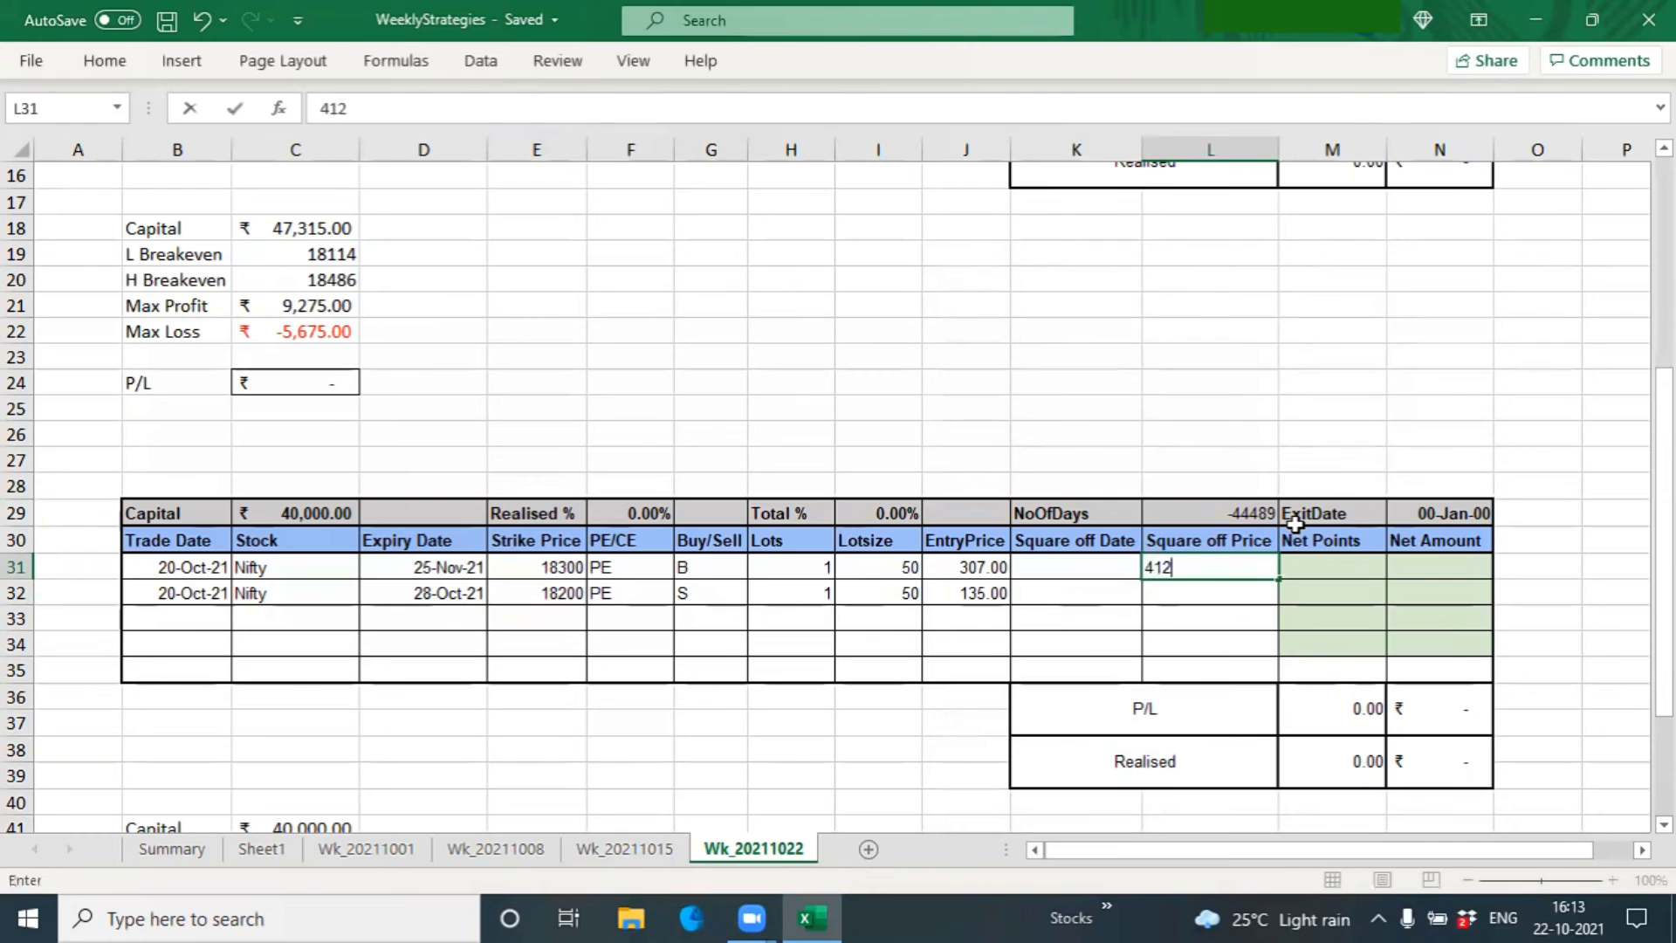
pyautogui.press('Return')
pyautogui.write('168')
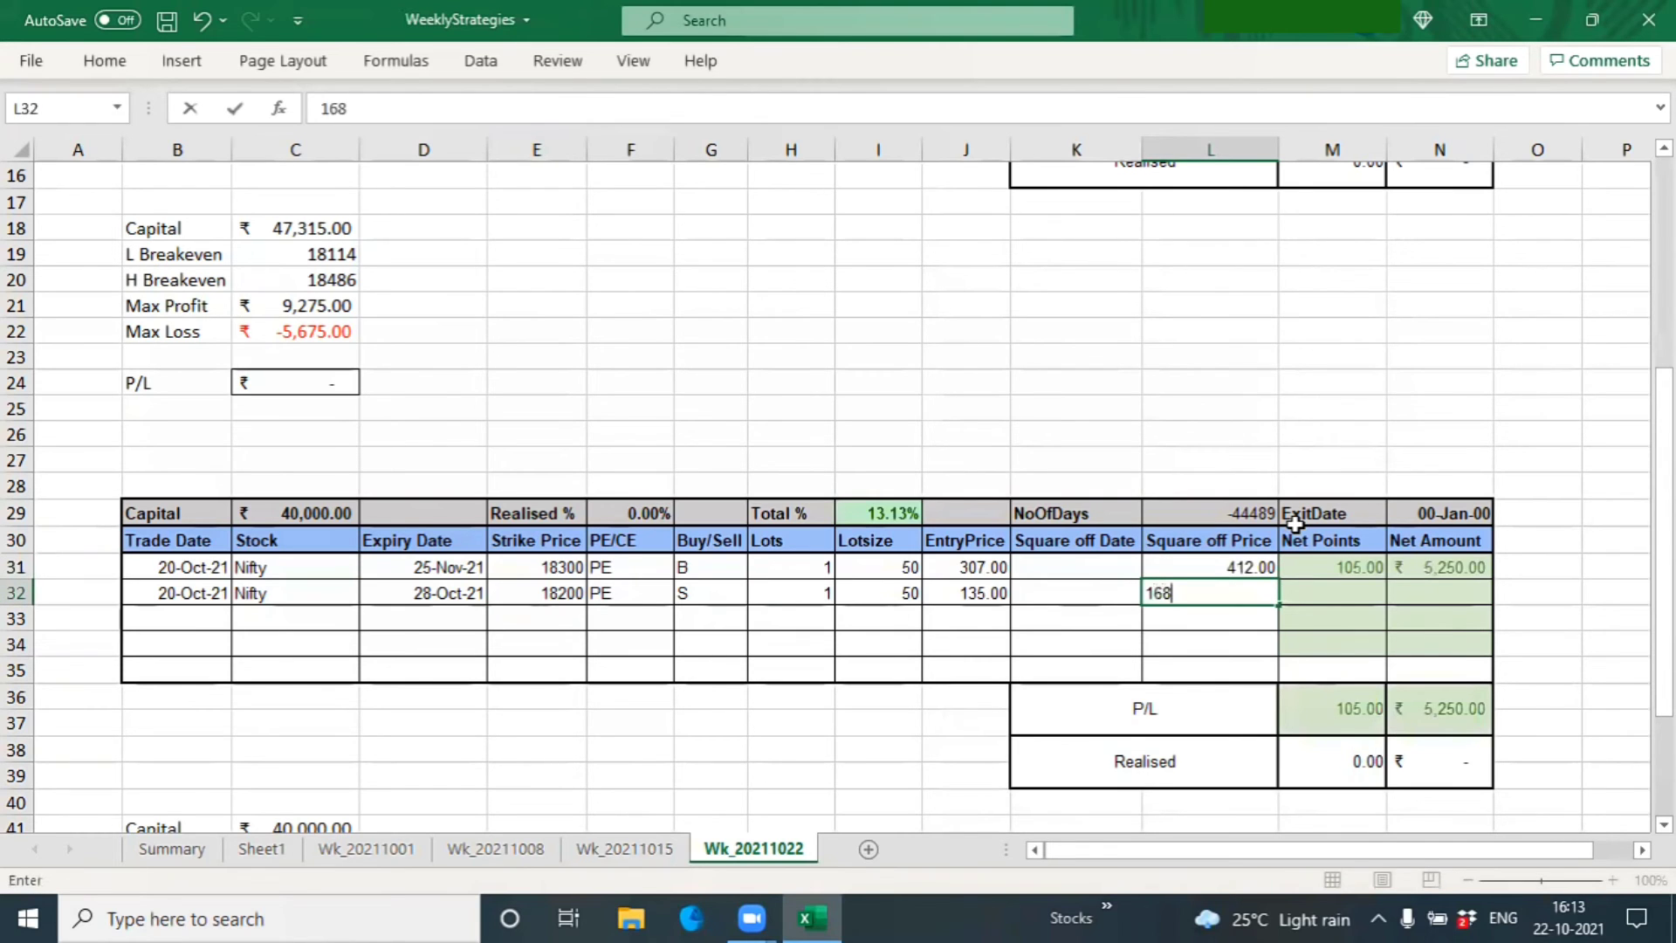
pyautogui.press('Return')
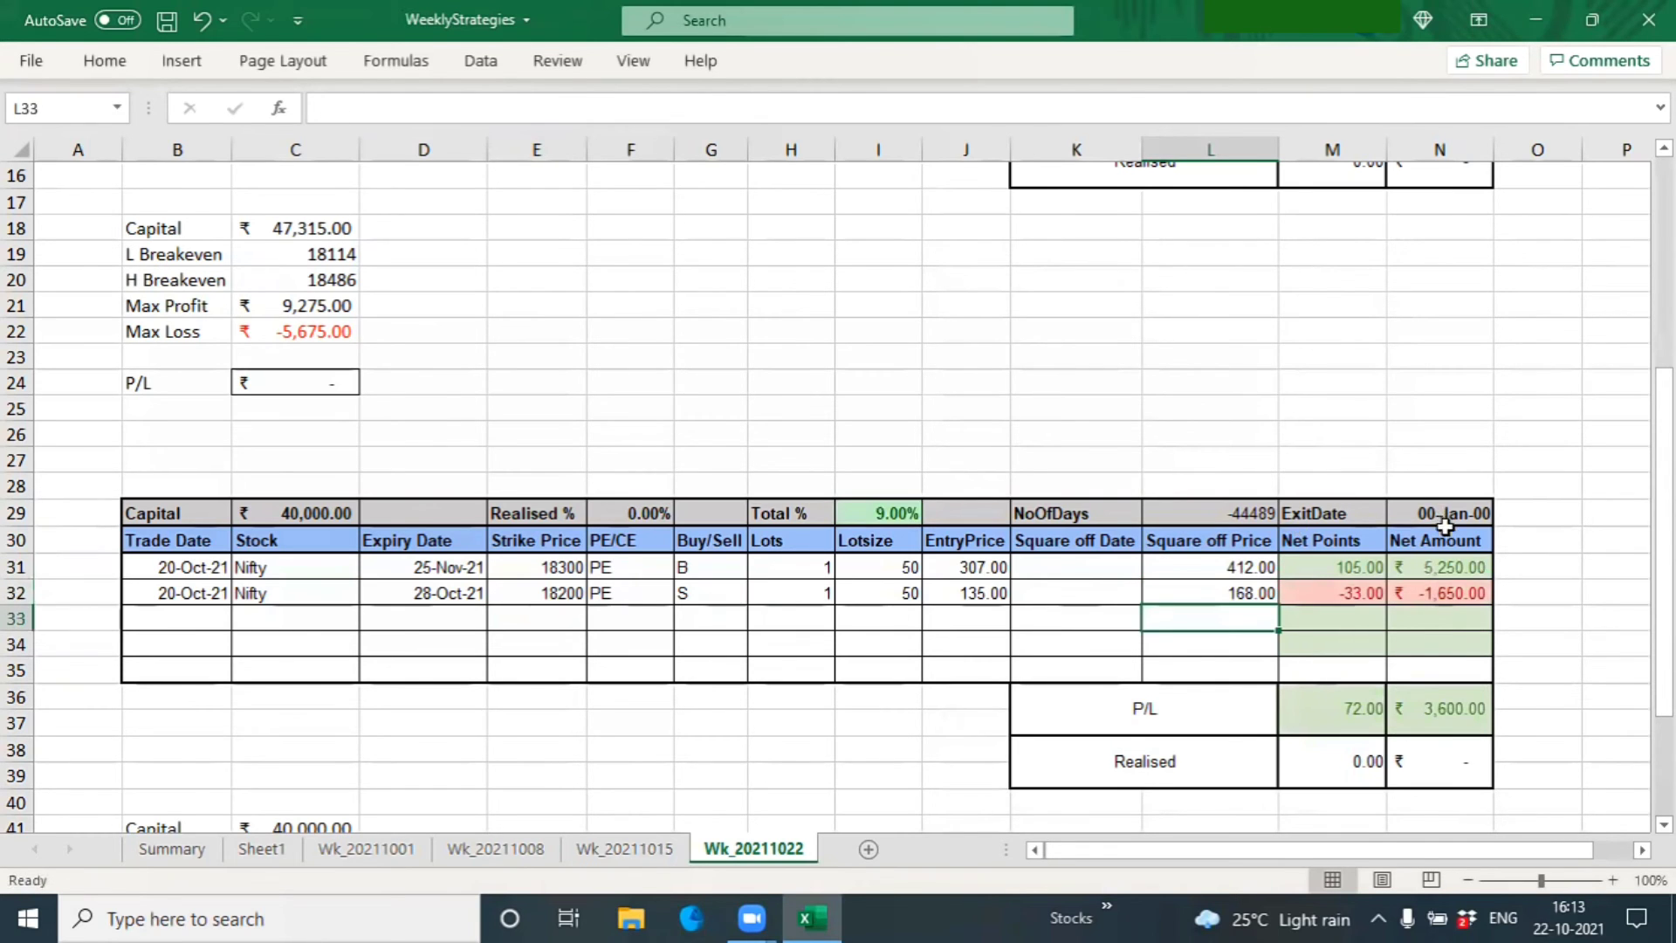
pyautogui.scroll(-1, 1323, 589)
pyautogui.click(1435, 649)
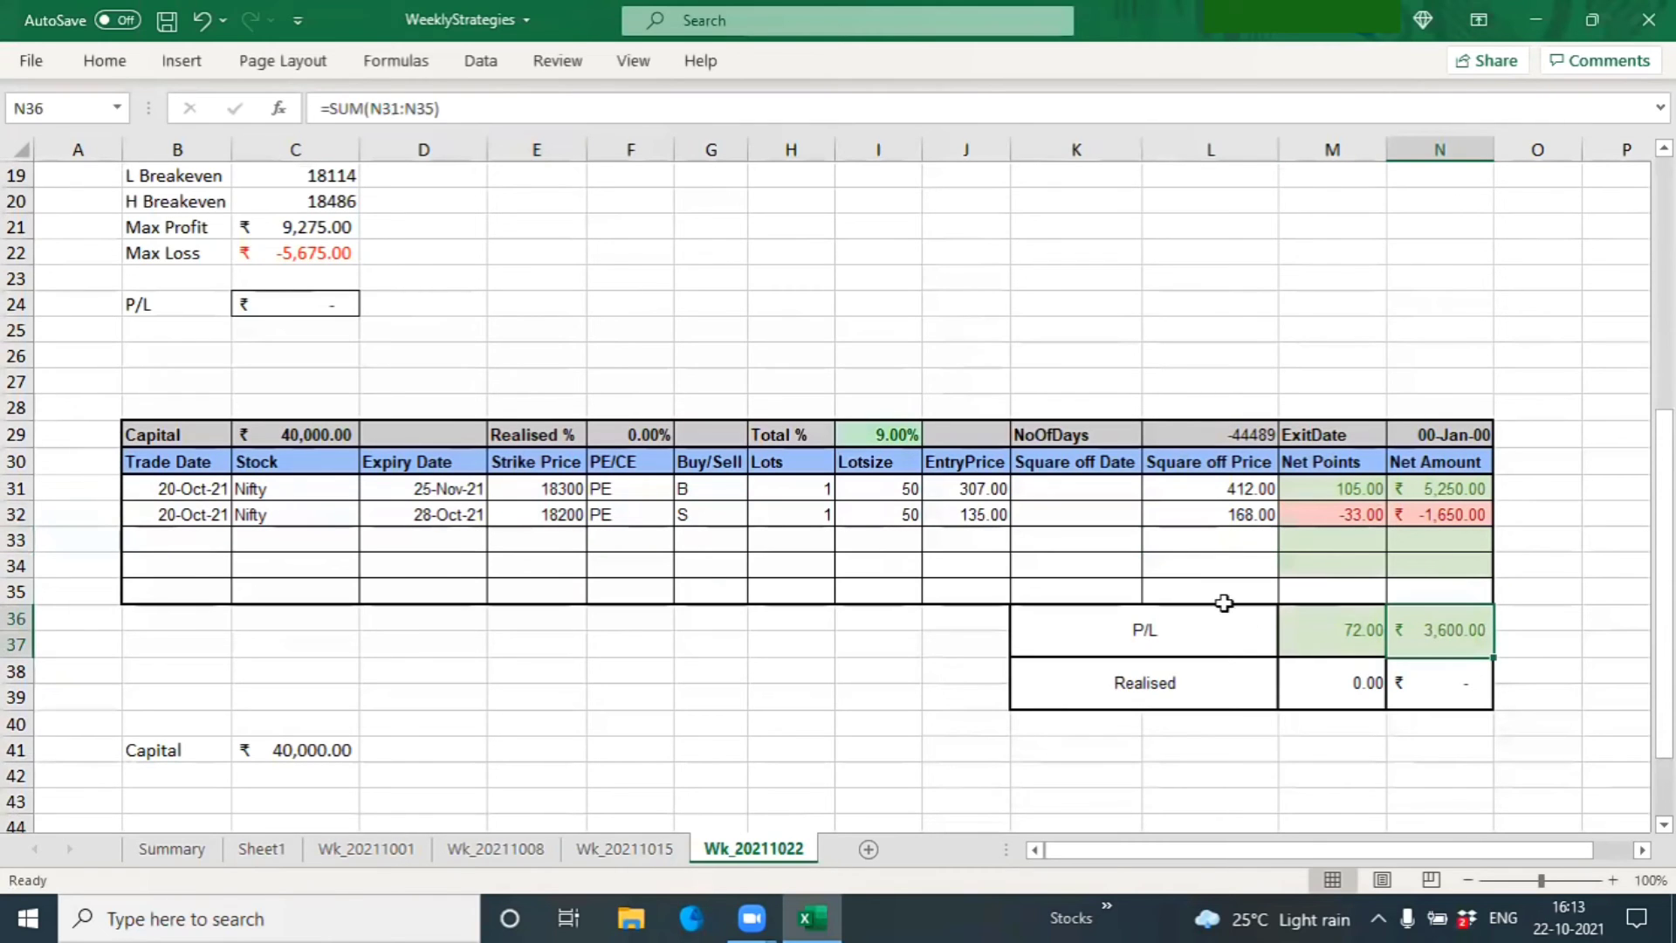
pyautogui.click(907, 431)
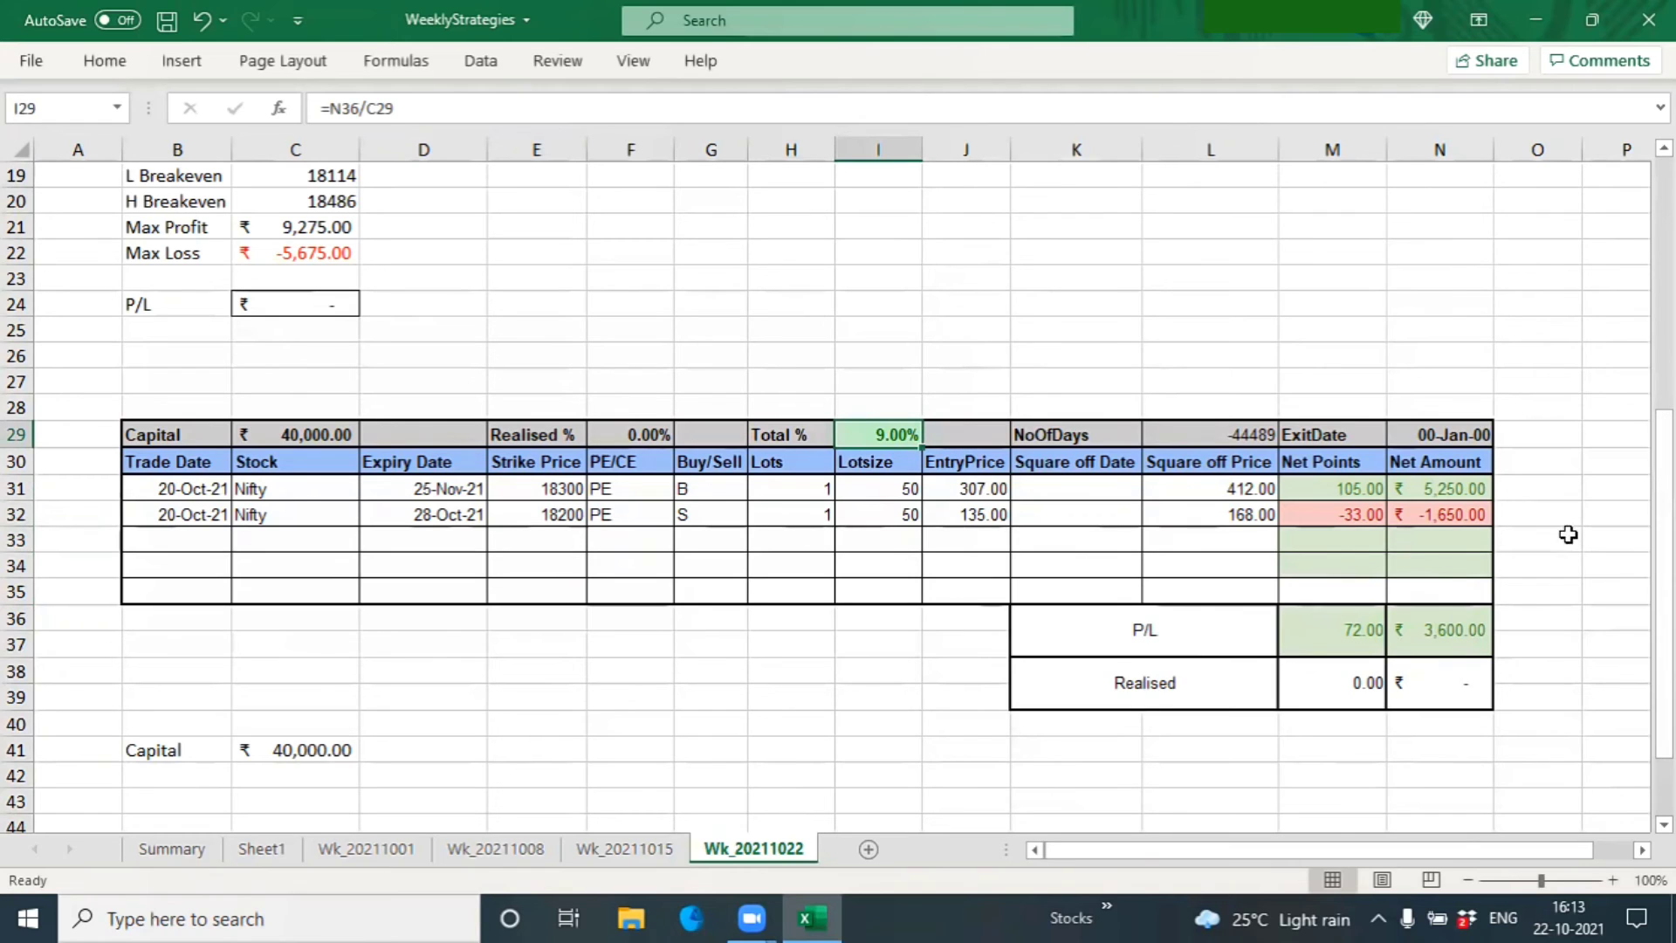
pyautogui.moveTo(1452, 515); pyautogui.dragTo(555, 513)
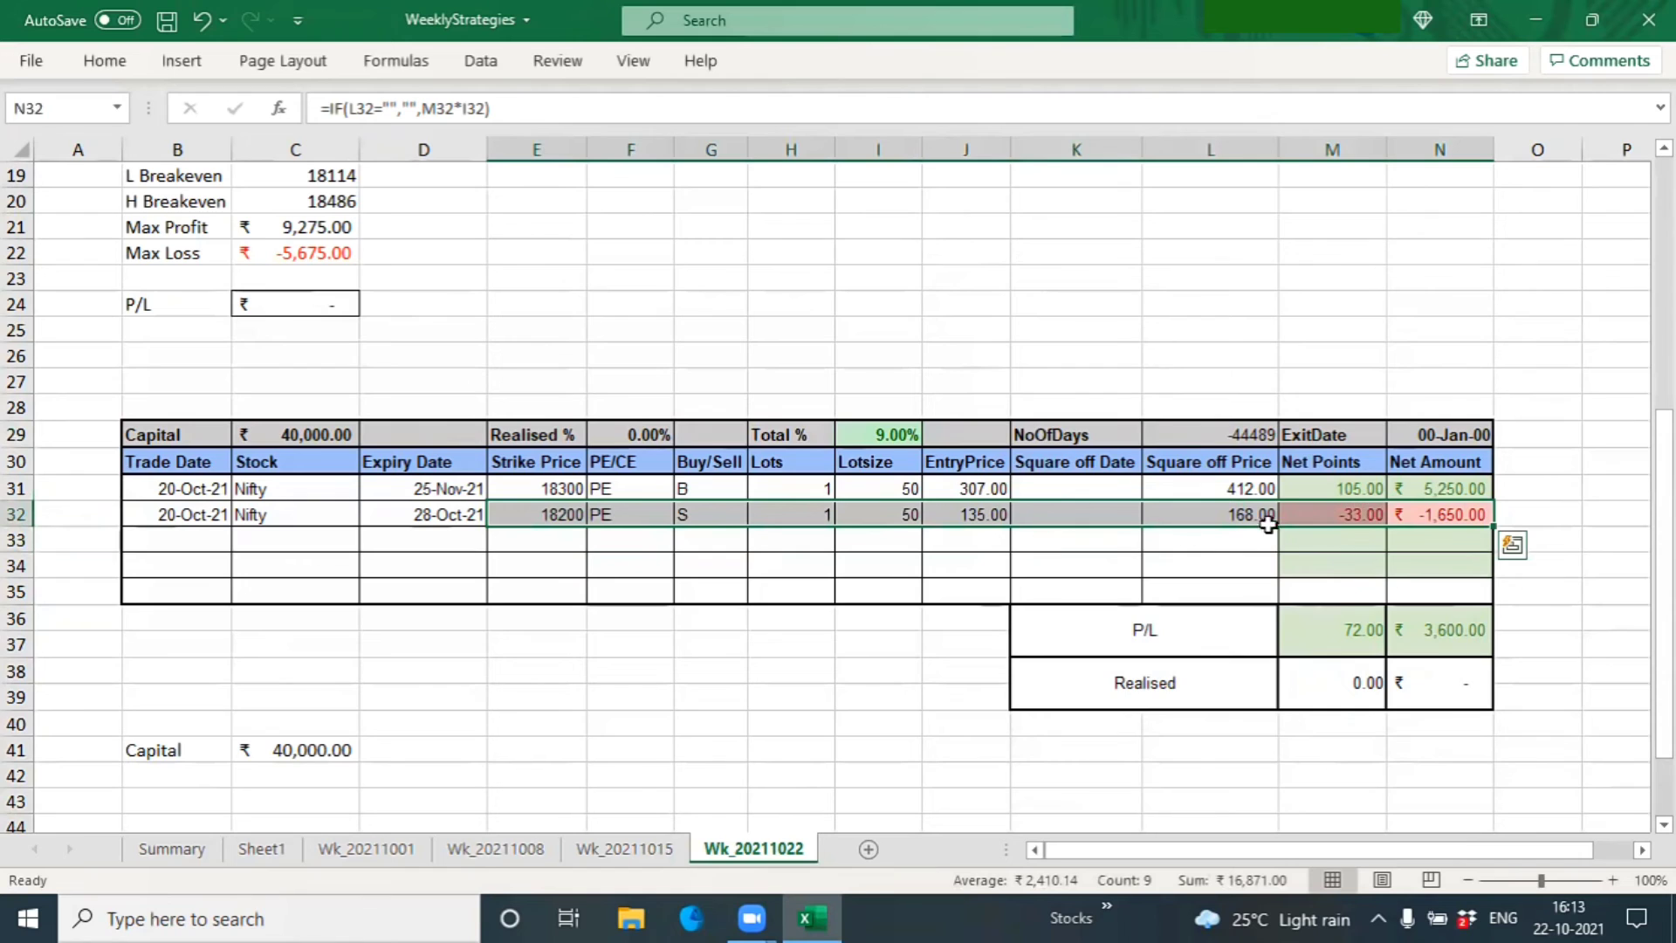
pyautogui.scroll(1, 1199, 541)
pyautogui.click(1119, 567)
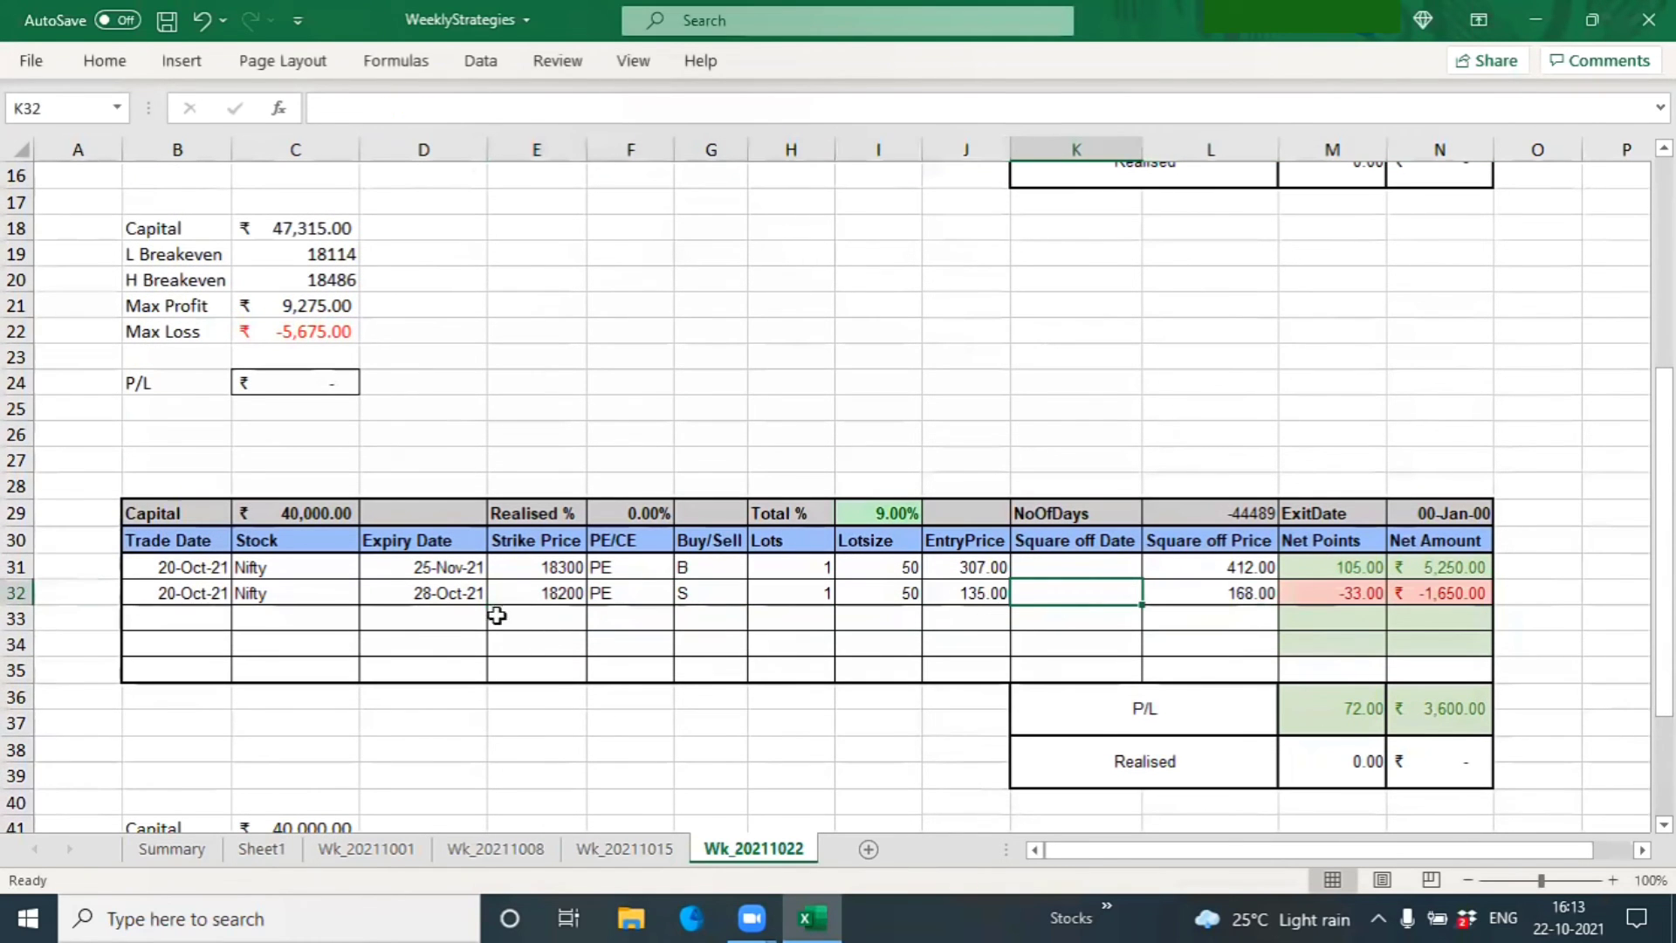
pyautogui.click(1449, 600)
pyautogui.moveTo(1397, 595); pyautogui.dragTo(1126, 600)
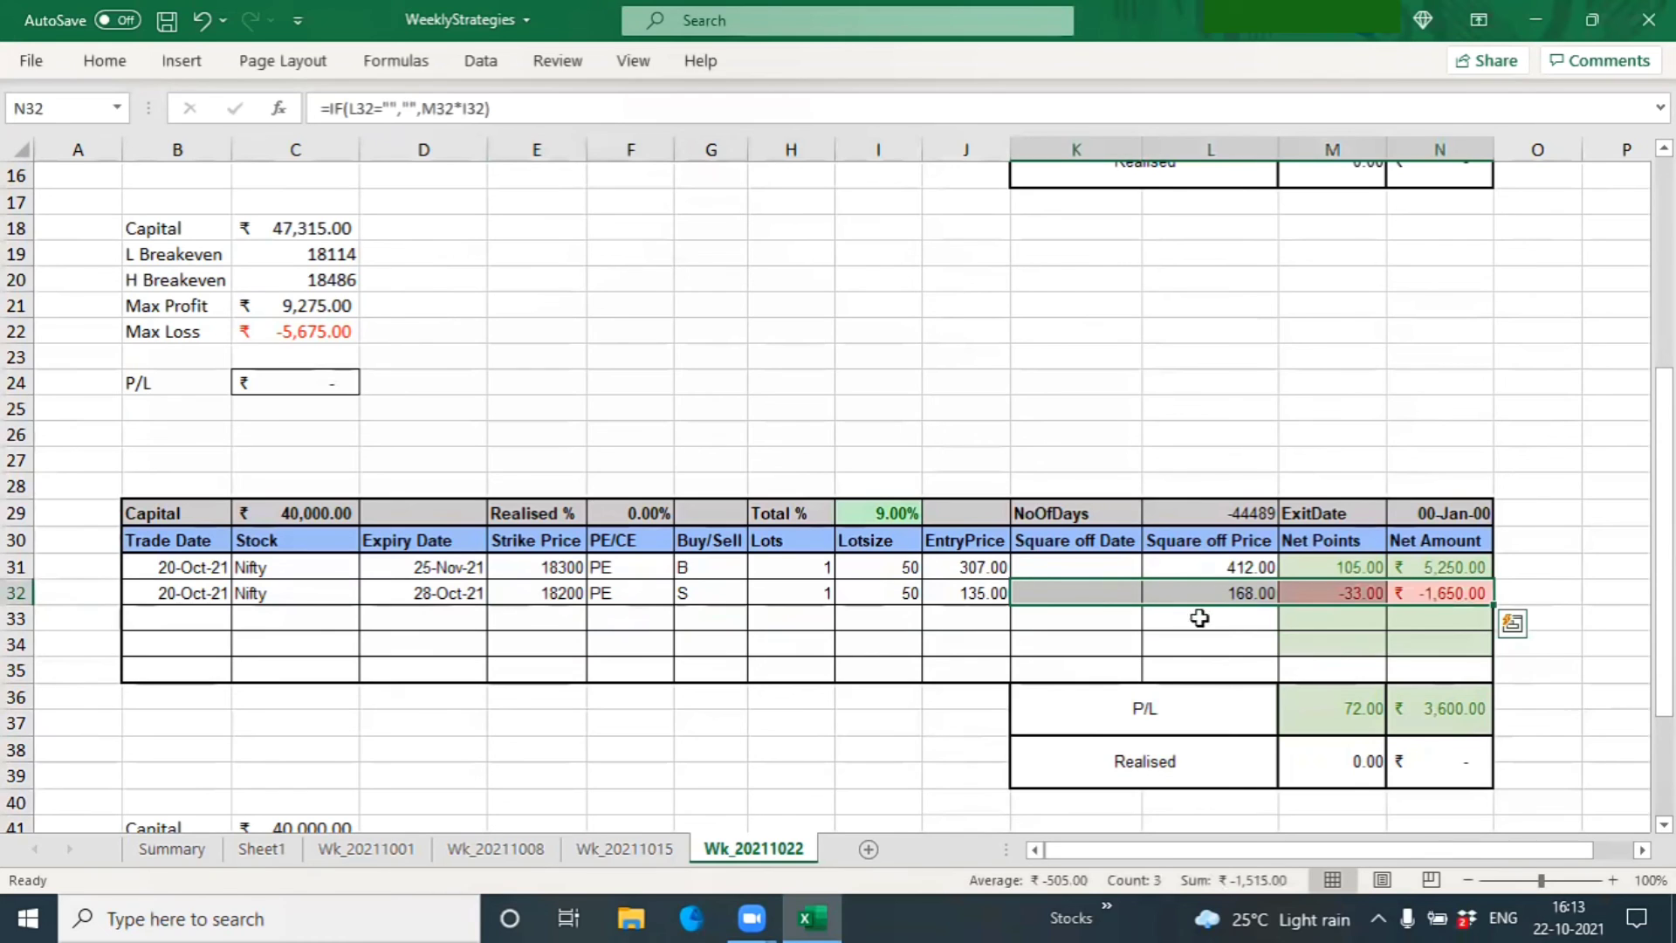
pyautogui.click(1121, 635)
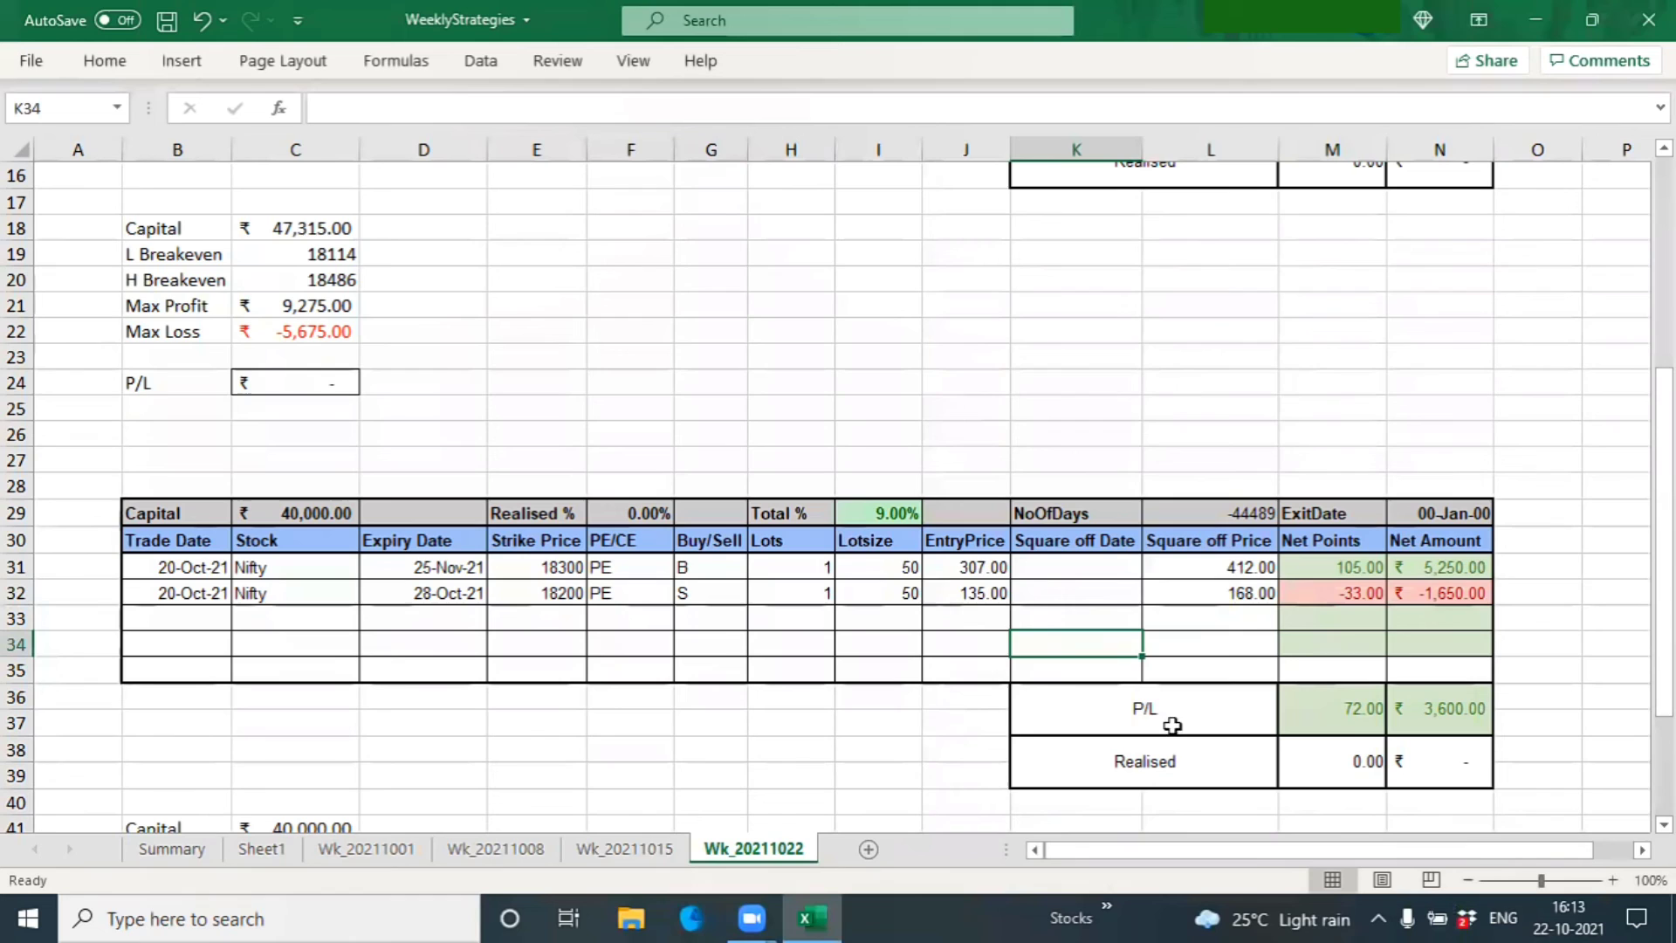
pyautogui.moveTo(1246, 568); pyautogui.dragTo(1259, 603)
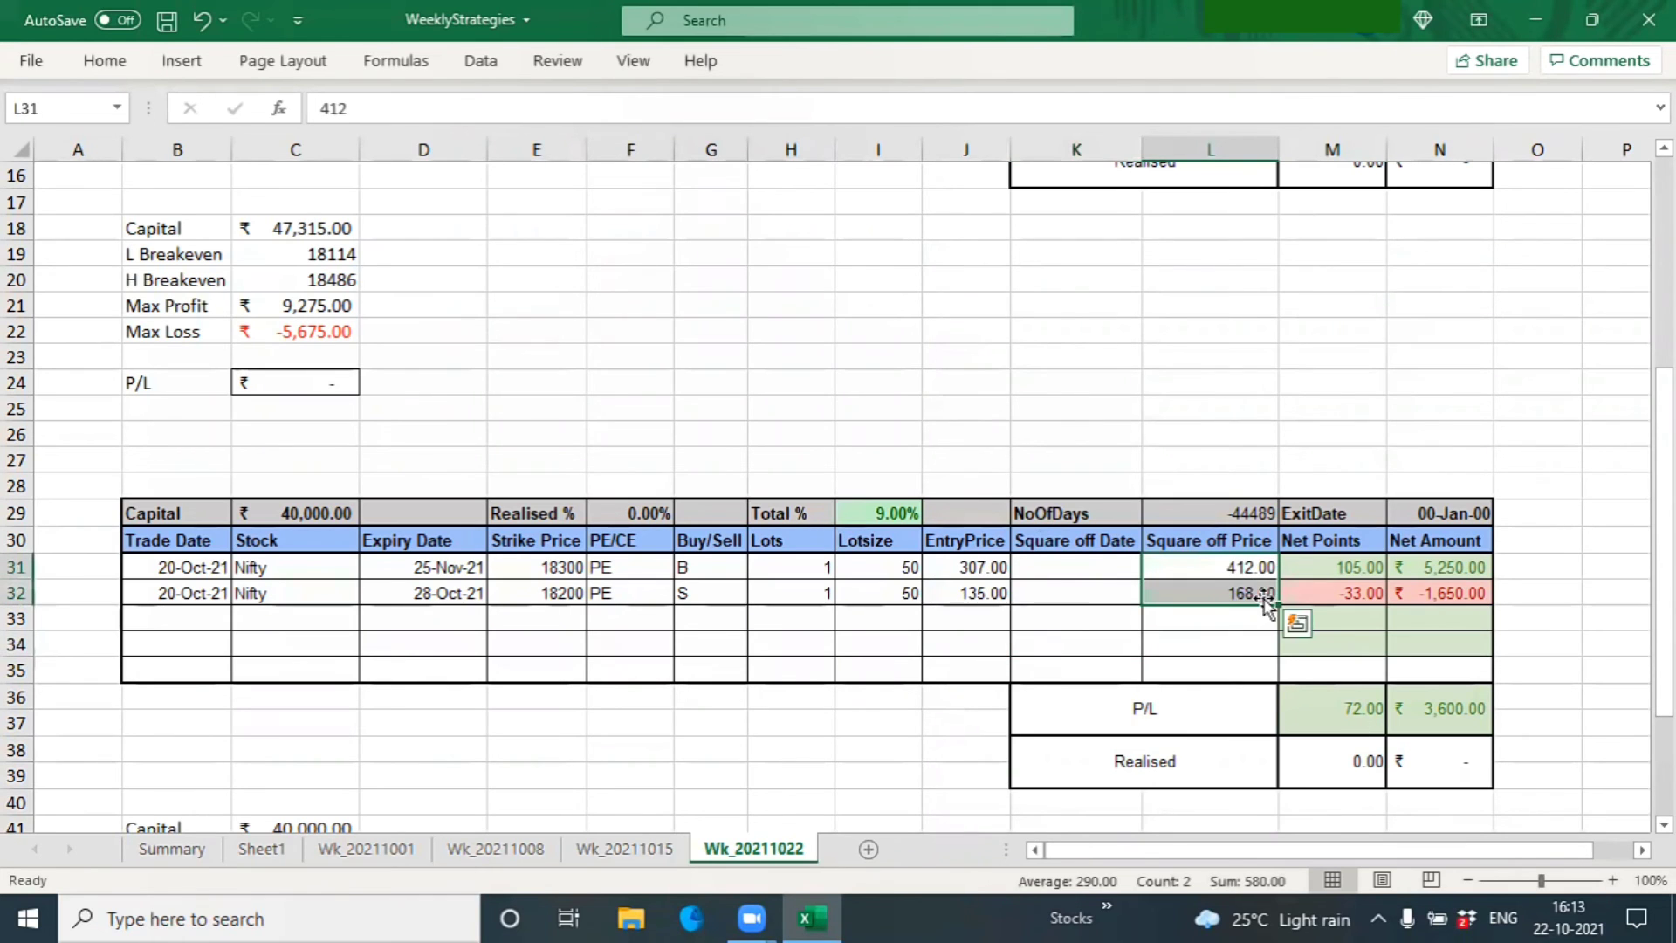
# Delete the trial square-off prices, save the workbook, and scroll back up to the top table.
pyautogui.press('Delete')
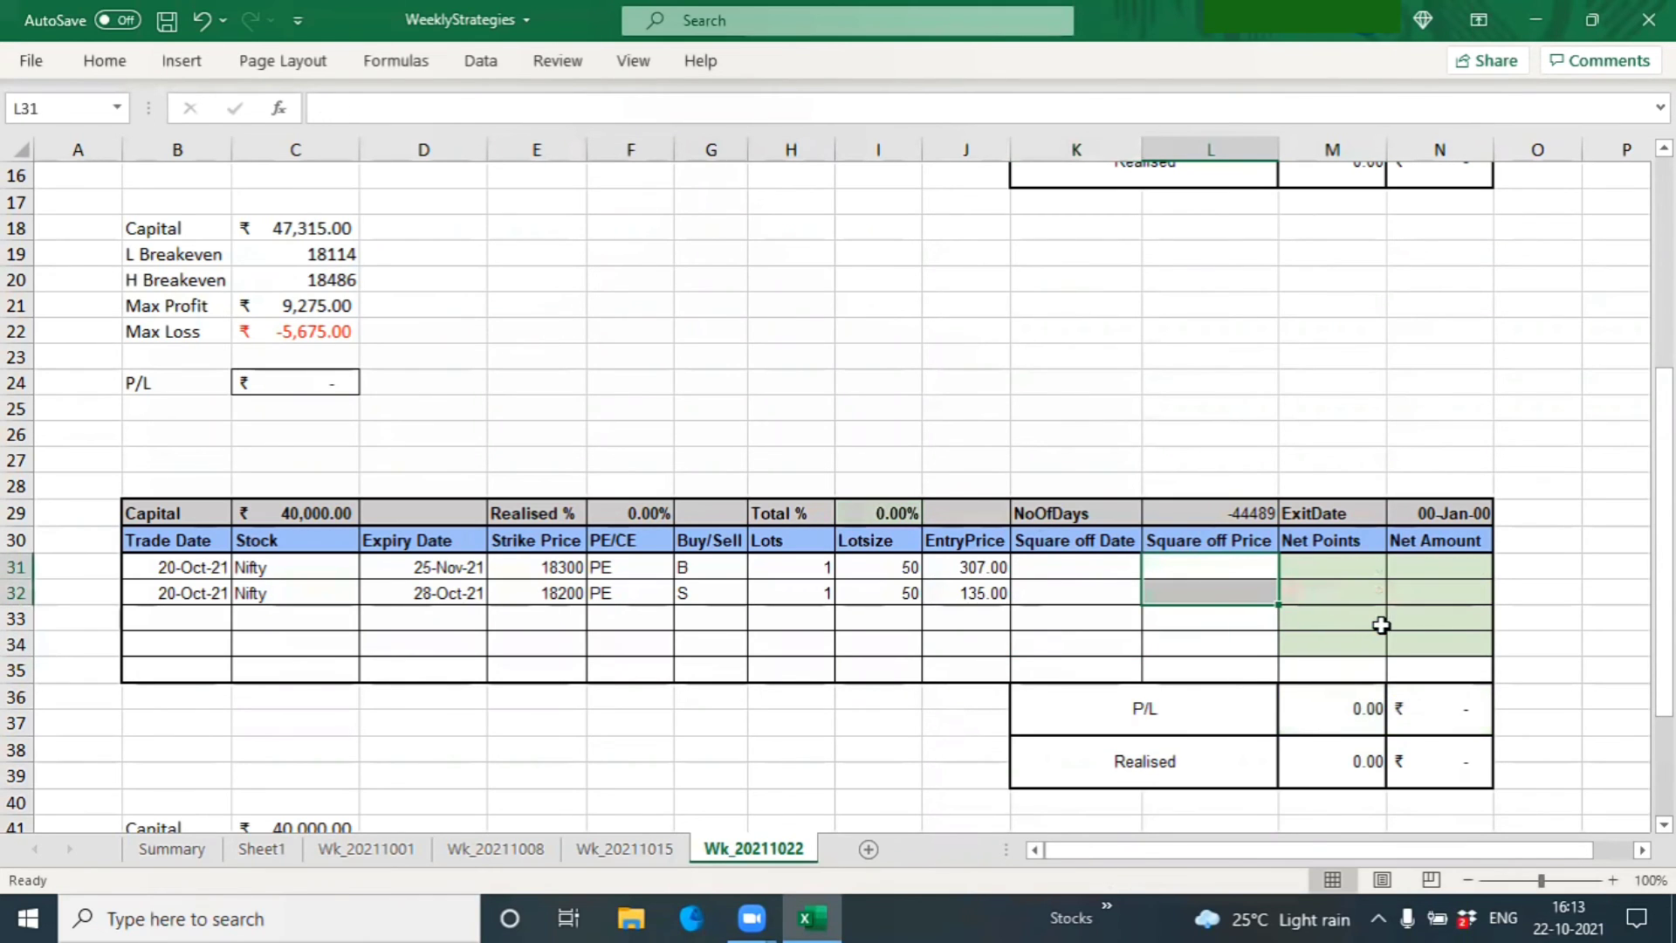
pyautogui.click(1037, 634)
pyautogui.hotkey('ctrl', 's')
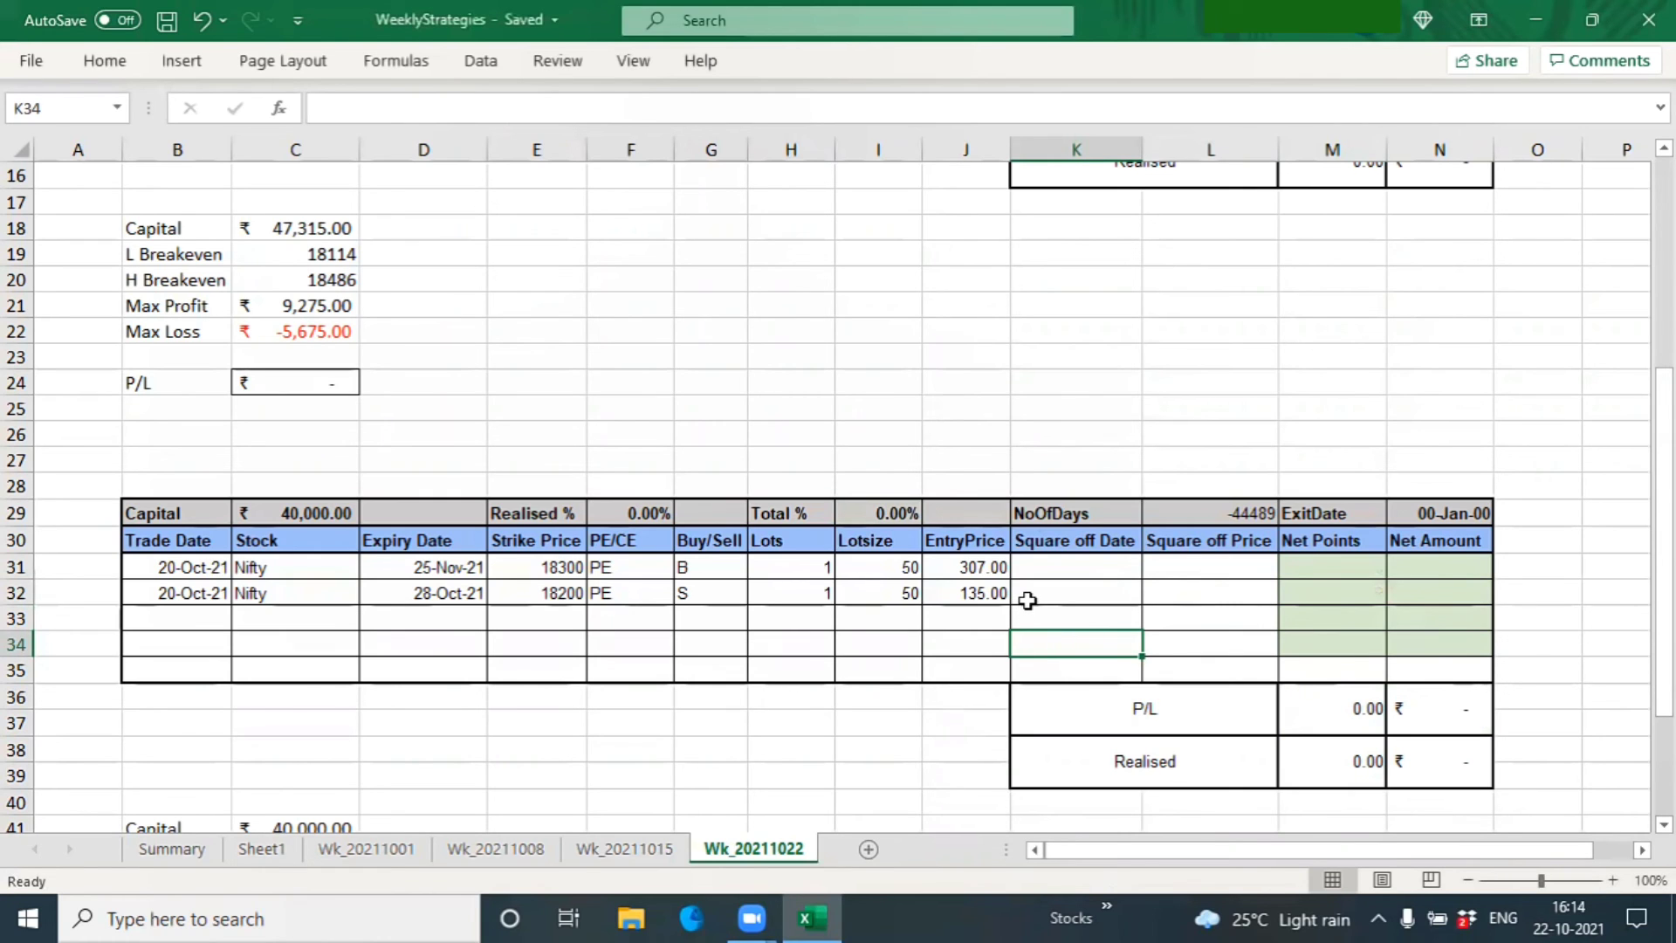
pyautogui.scroll(-1, 645, 591)
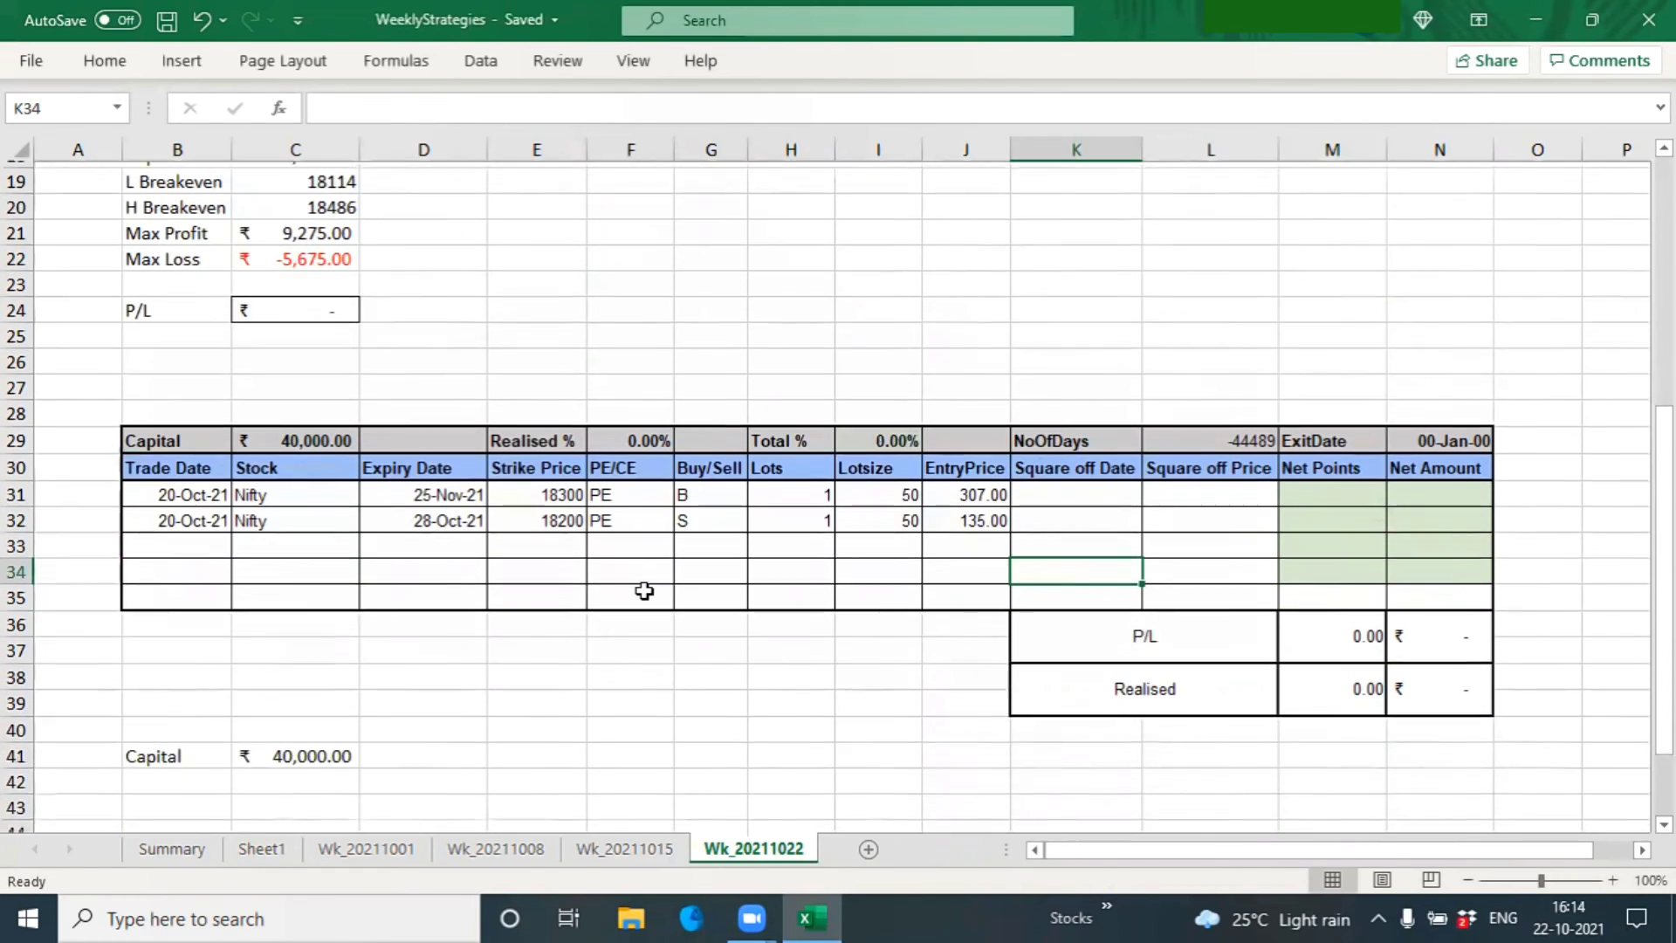
pyautogui.scroll(-3, 644, 591)
pyautogui.scroll(9, 644, 591)
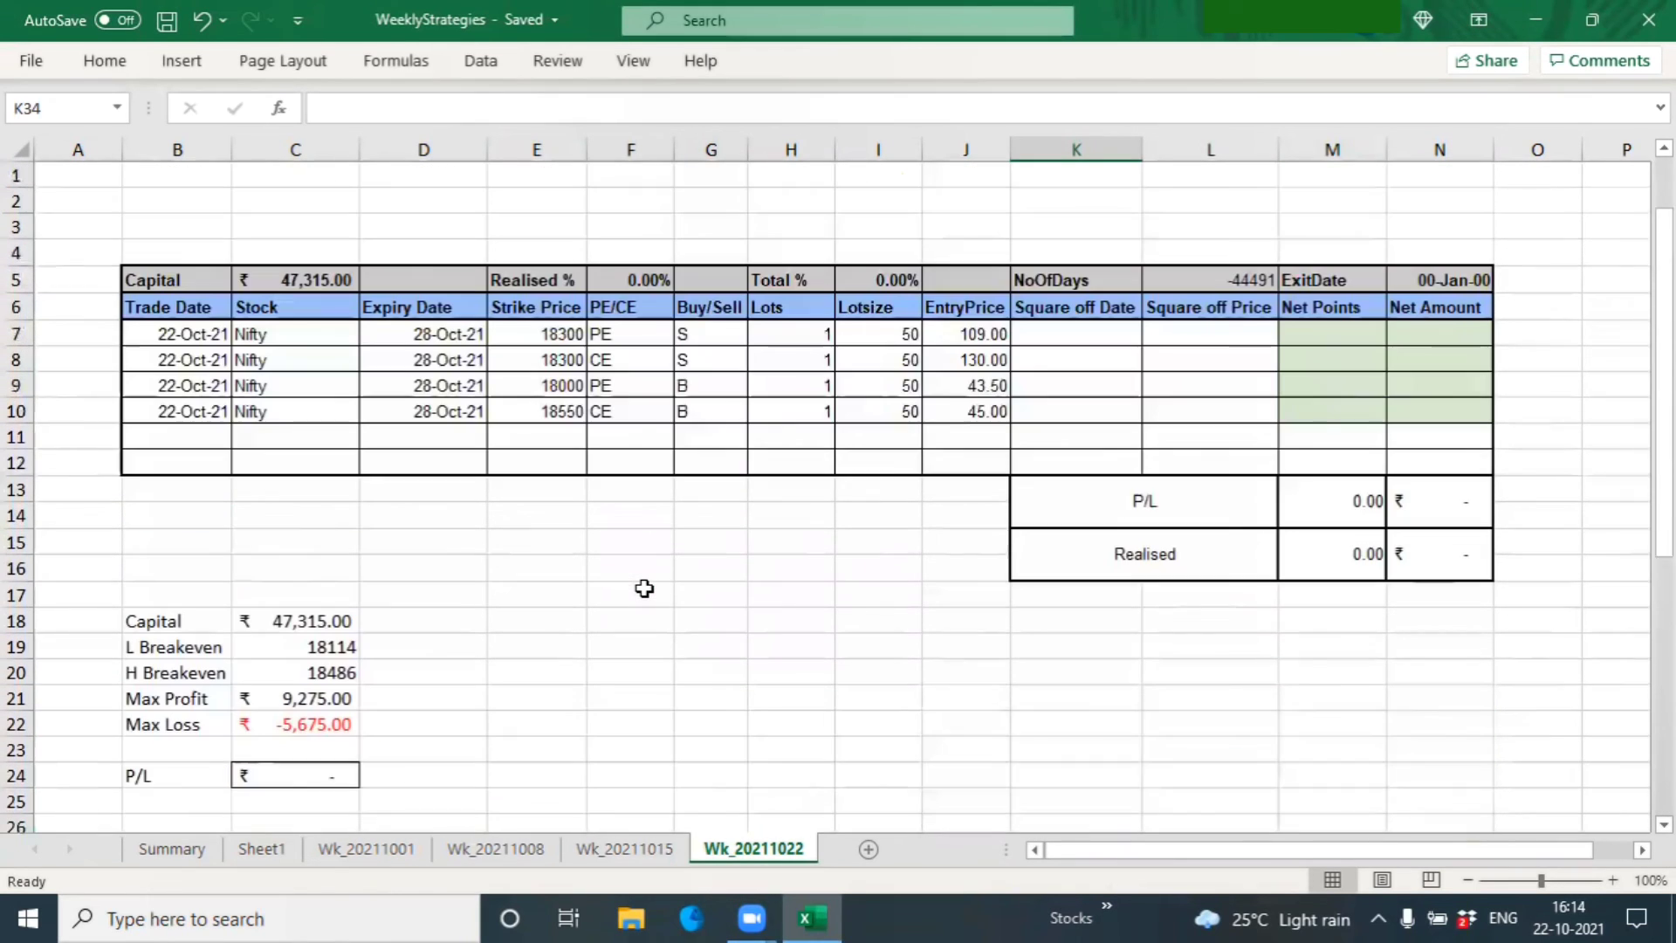
pyautogui.scroll(-3, 644, 589)
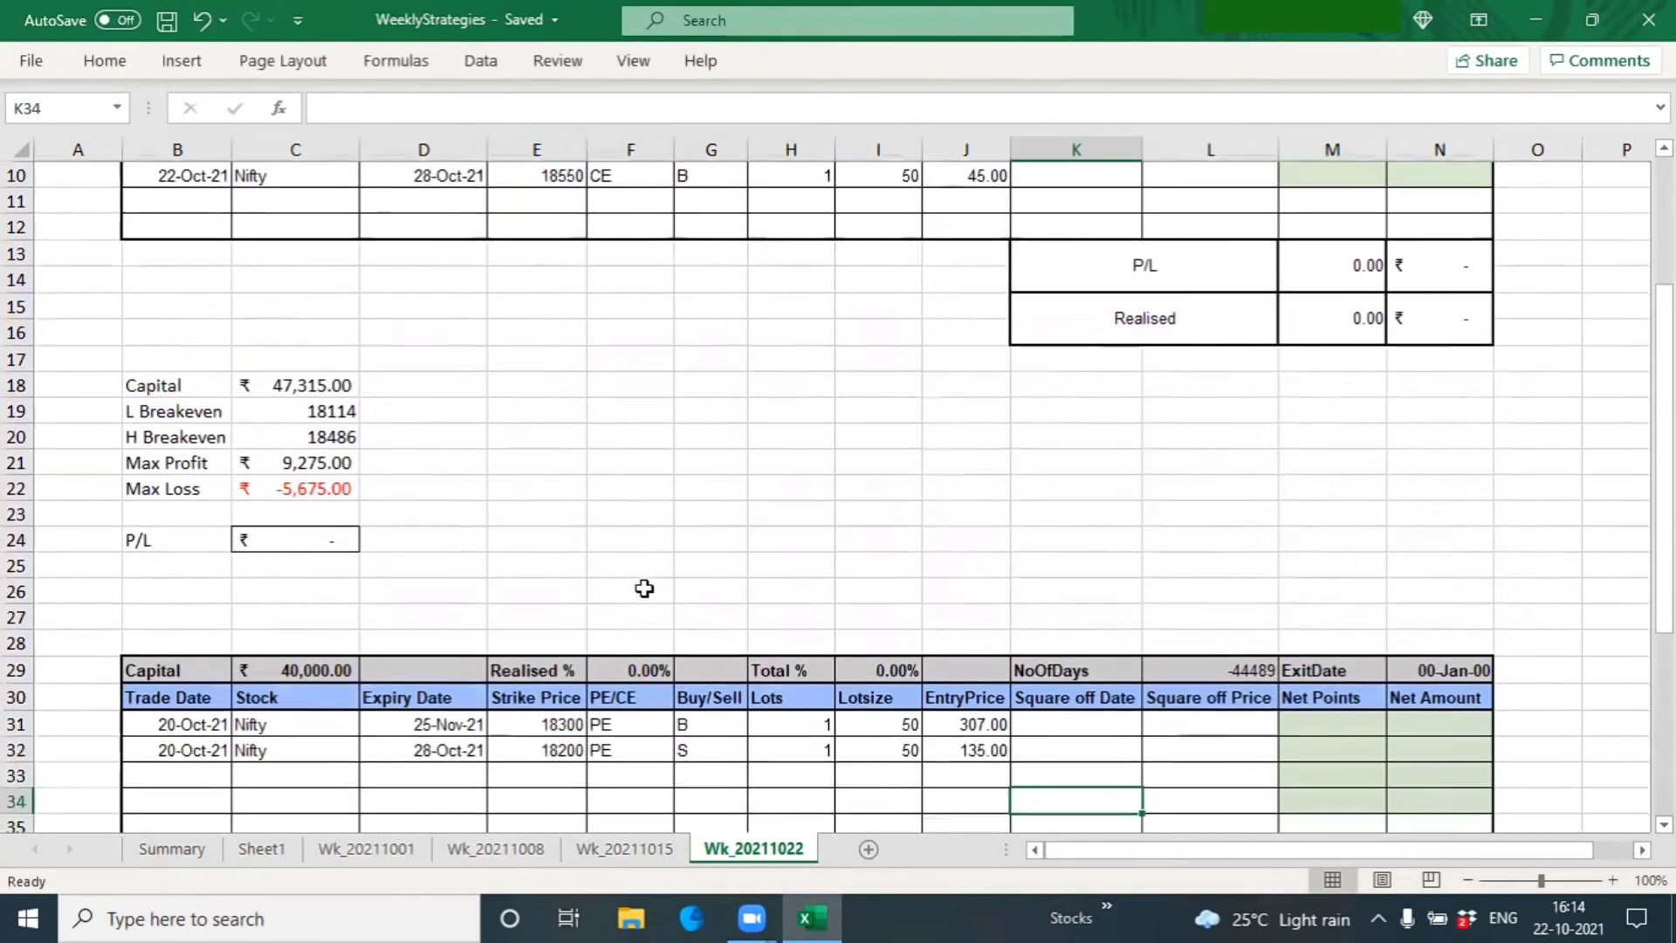
pyautogui.scroll(-1, 644, 588)
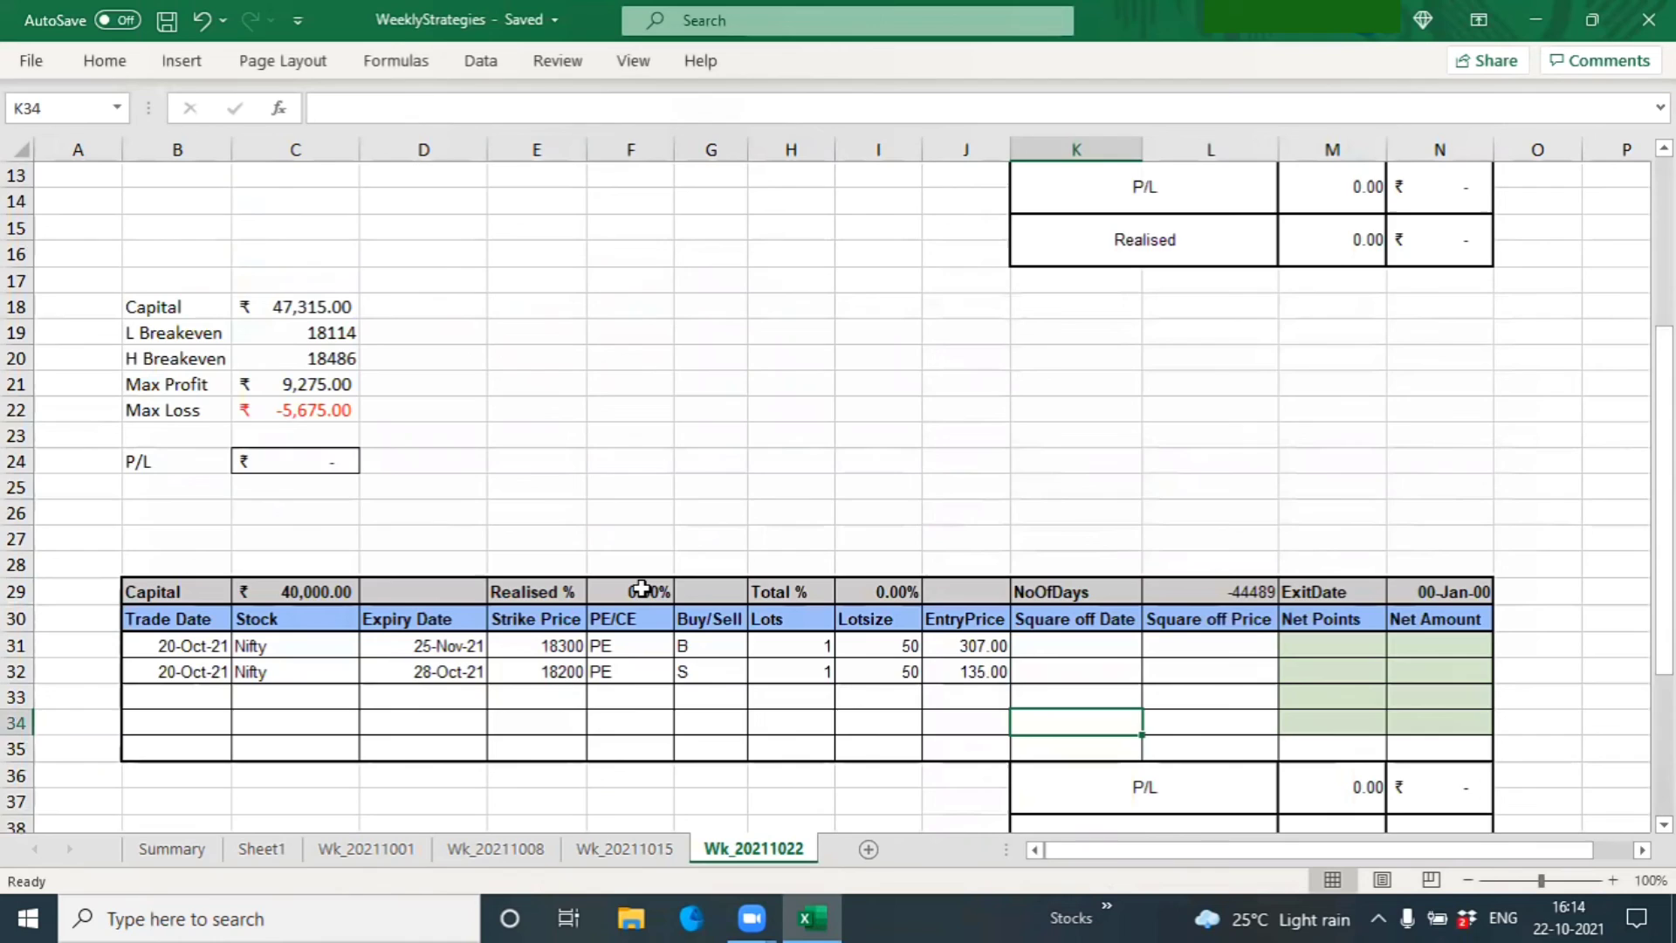
pyautogui.scroll(-1, 641, 589)
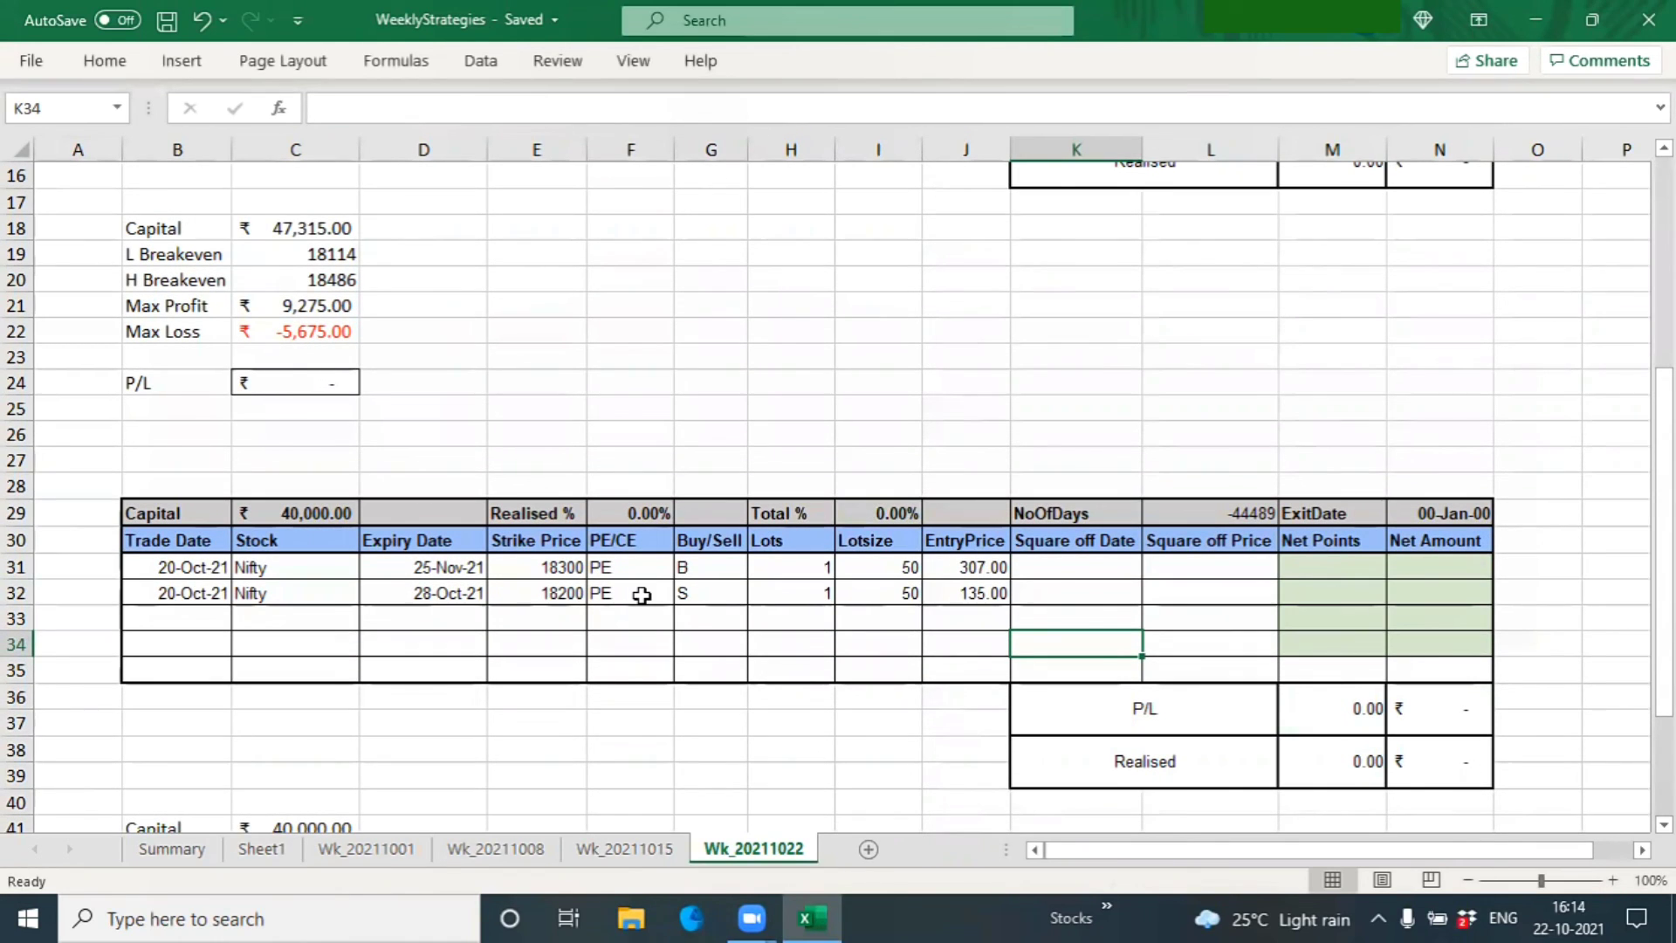
pyautogui.scroll(1, 642, 595)
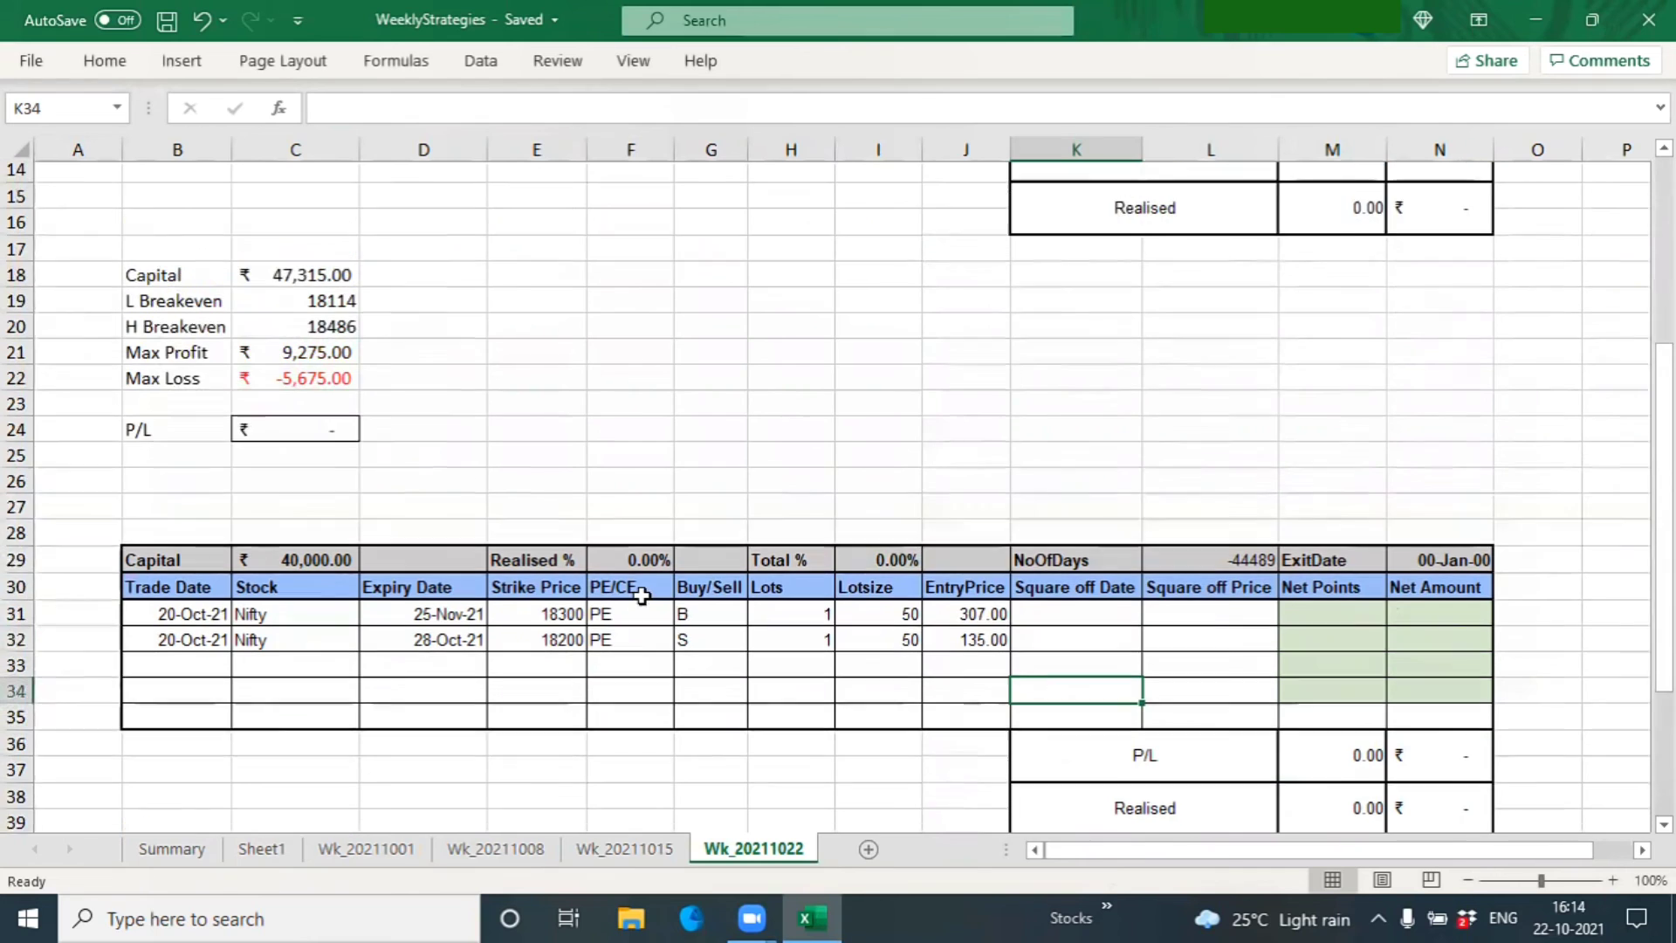
pyautogui.scroll(4, 641, 594)
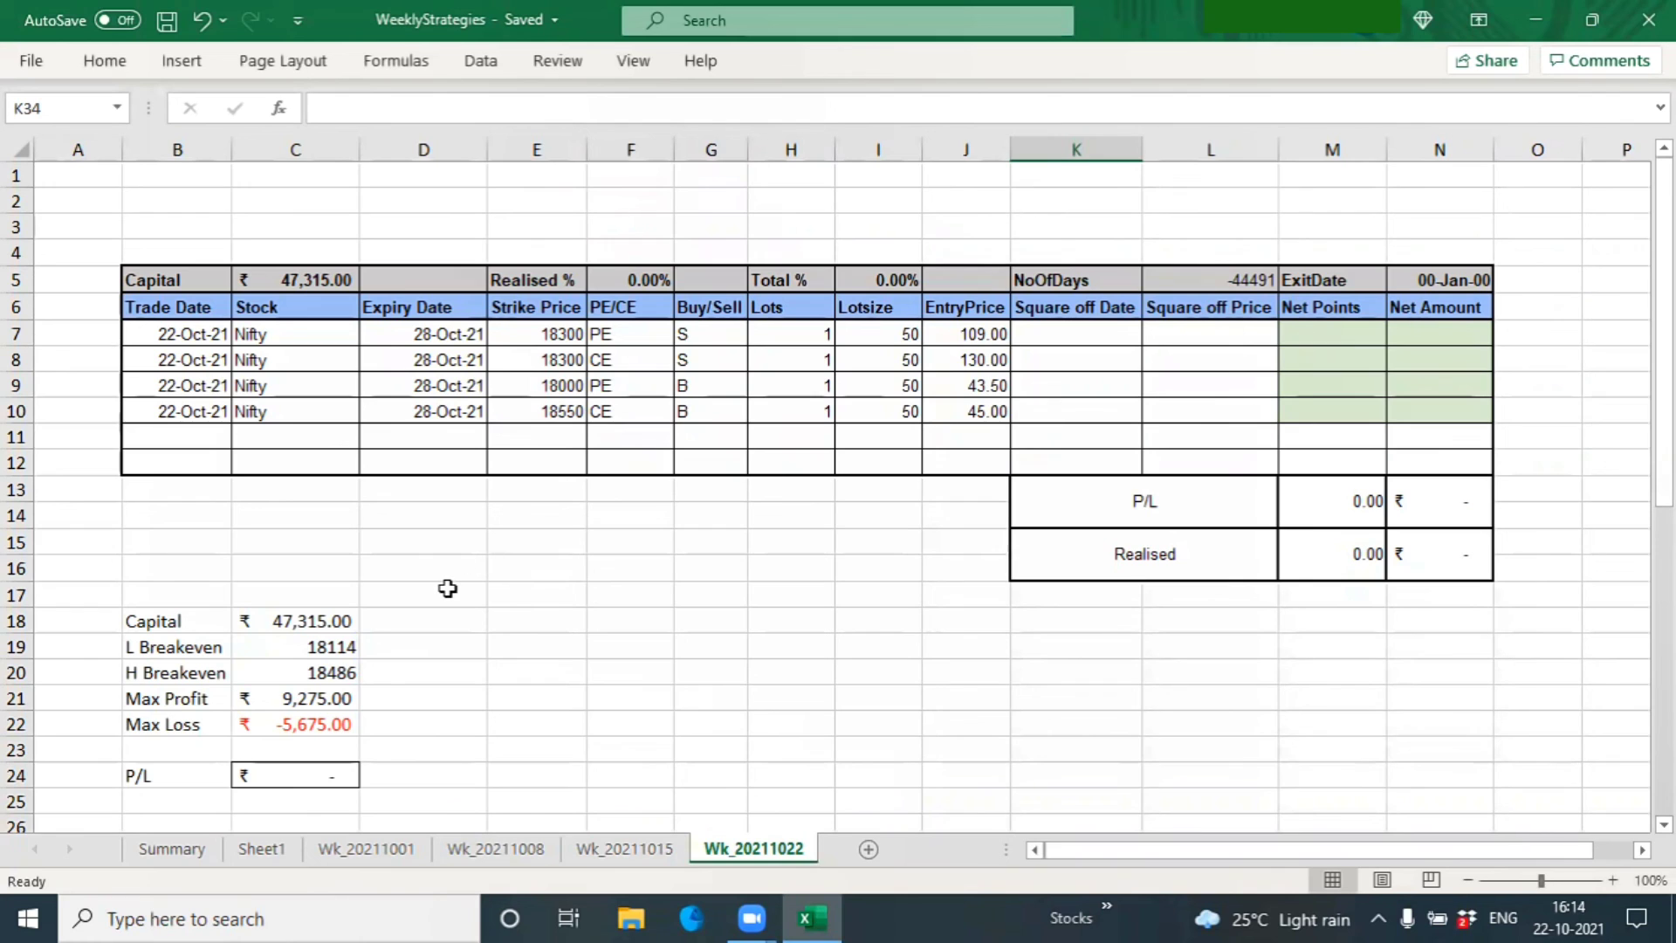
# Go to the Summary sheet and select cell D11.
pyautogui.click(193, 849)
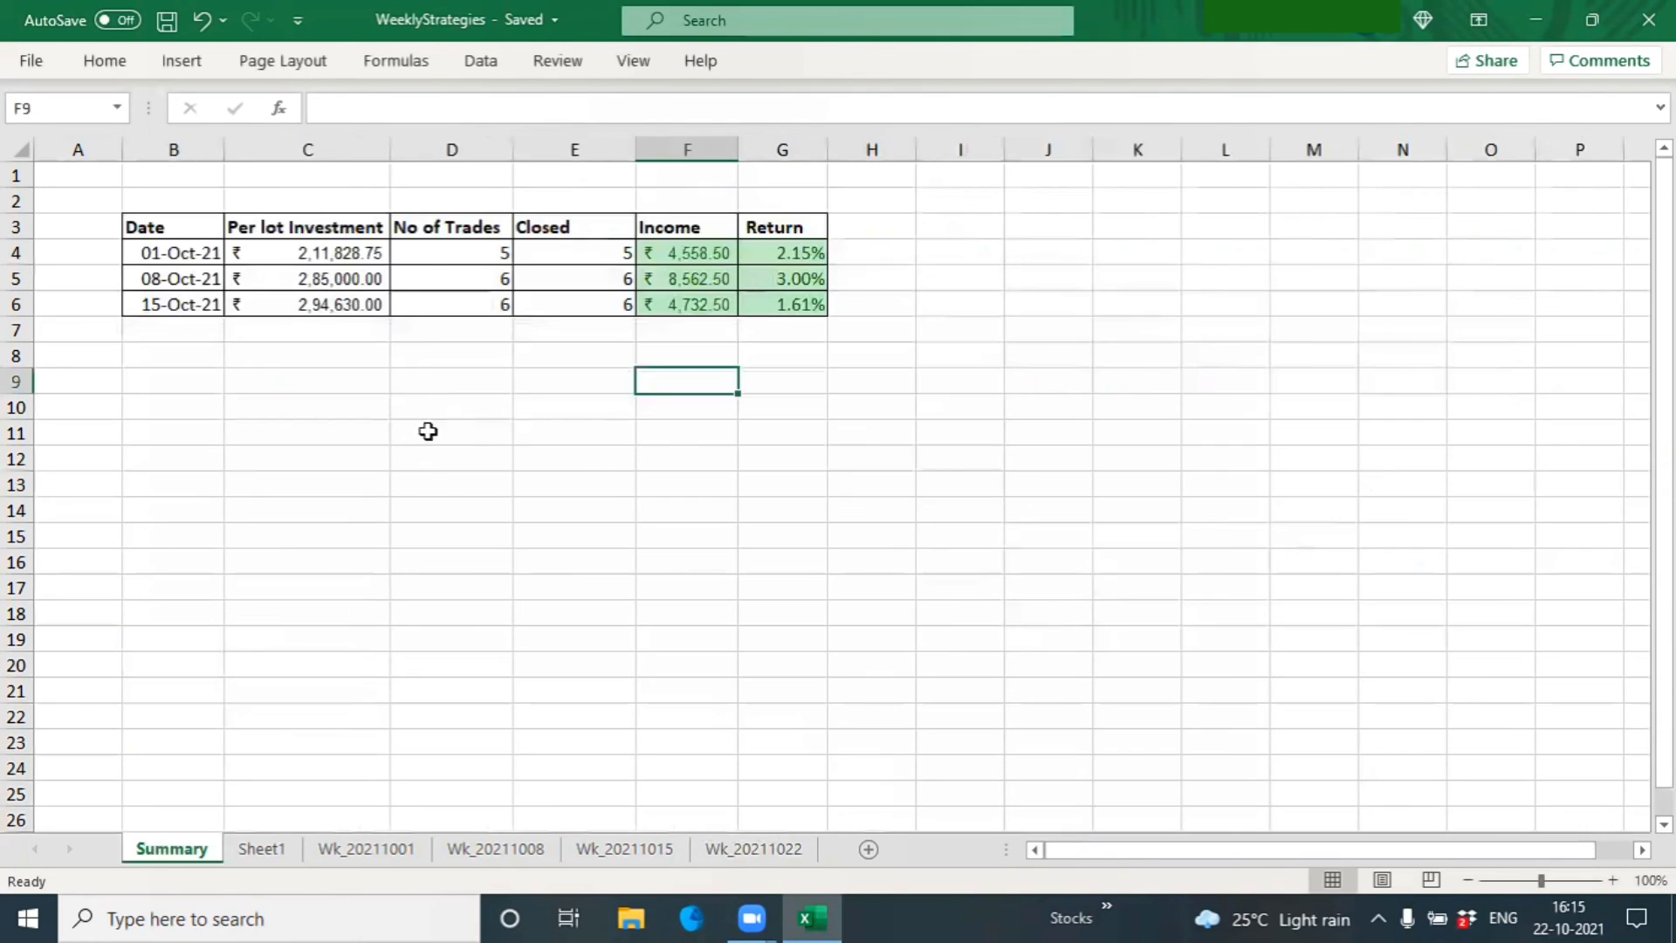
pyautogui.click(492, 421)
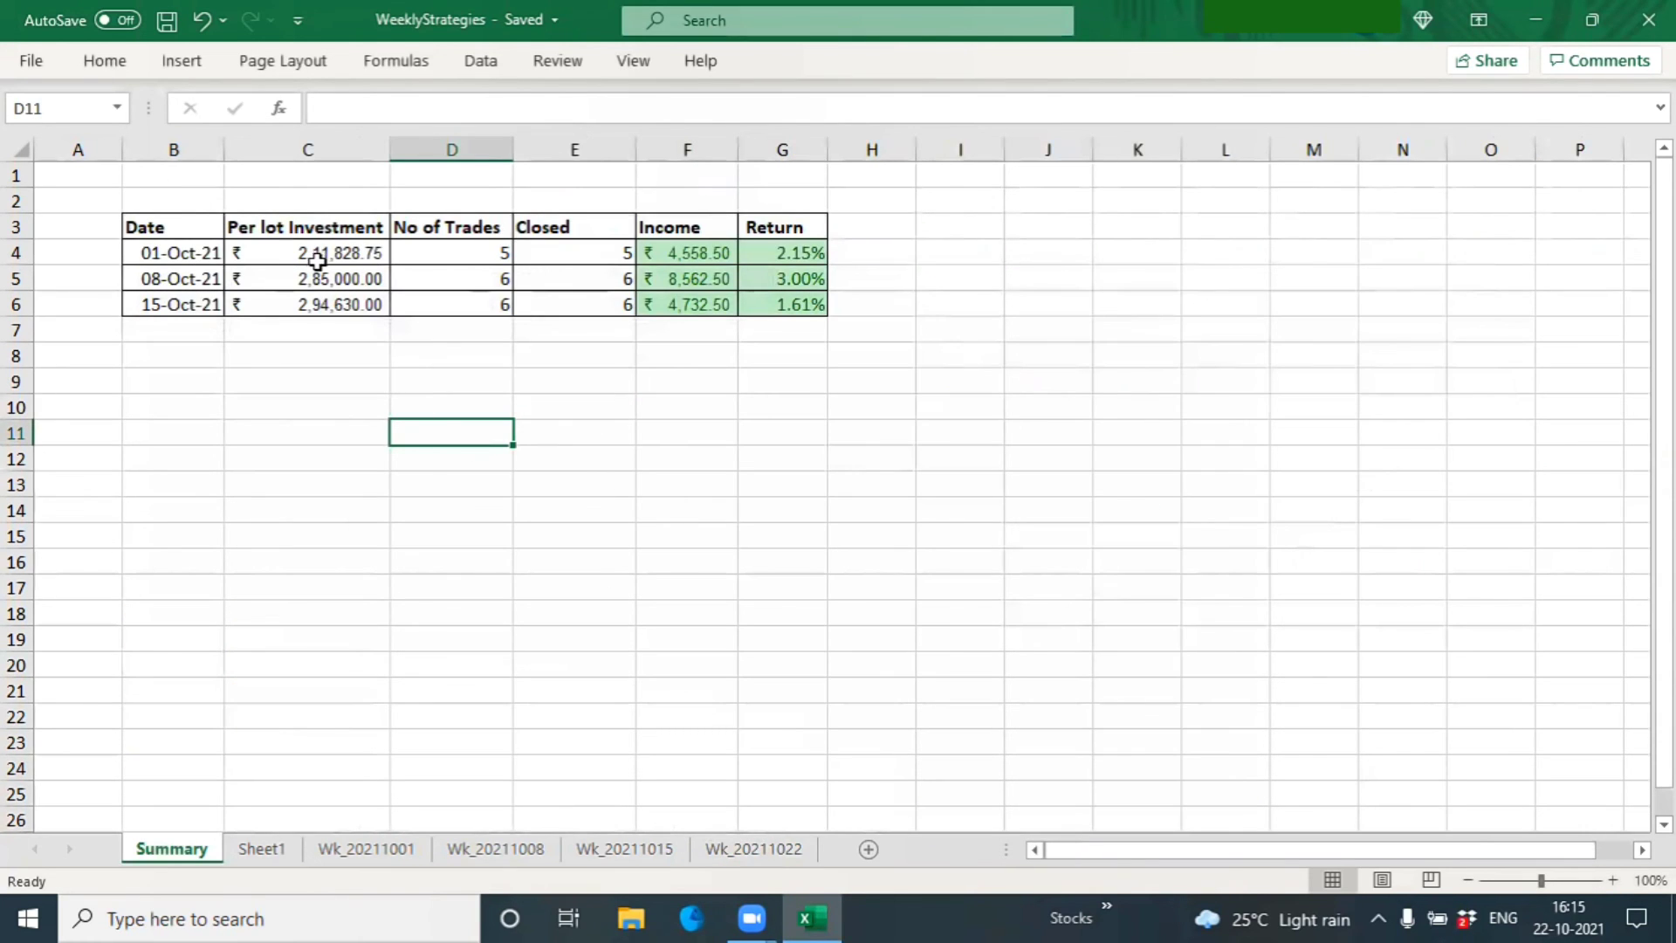